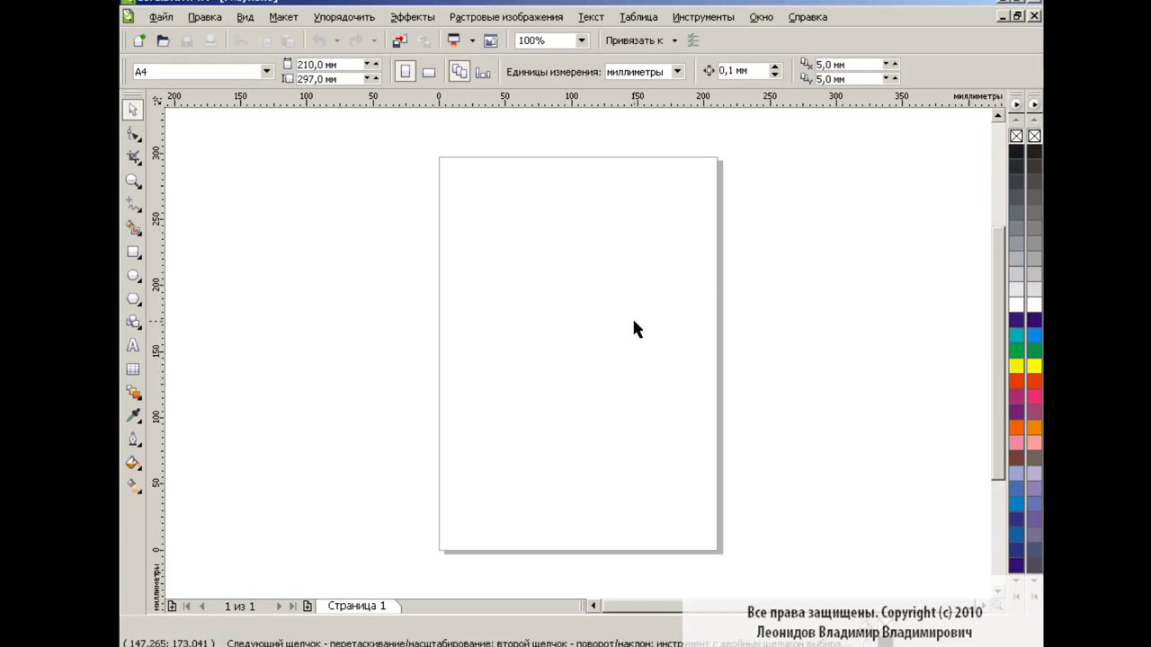
Draw a rectangle, convert it to curves, and pinch its sides and bottom nodes inward
left_click_drag(505, 228, 662, 416)
key("ctrl+q")
left_click_drag(665, 326, 629, 326)
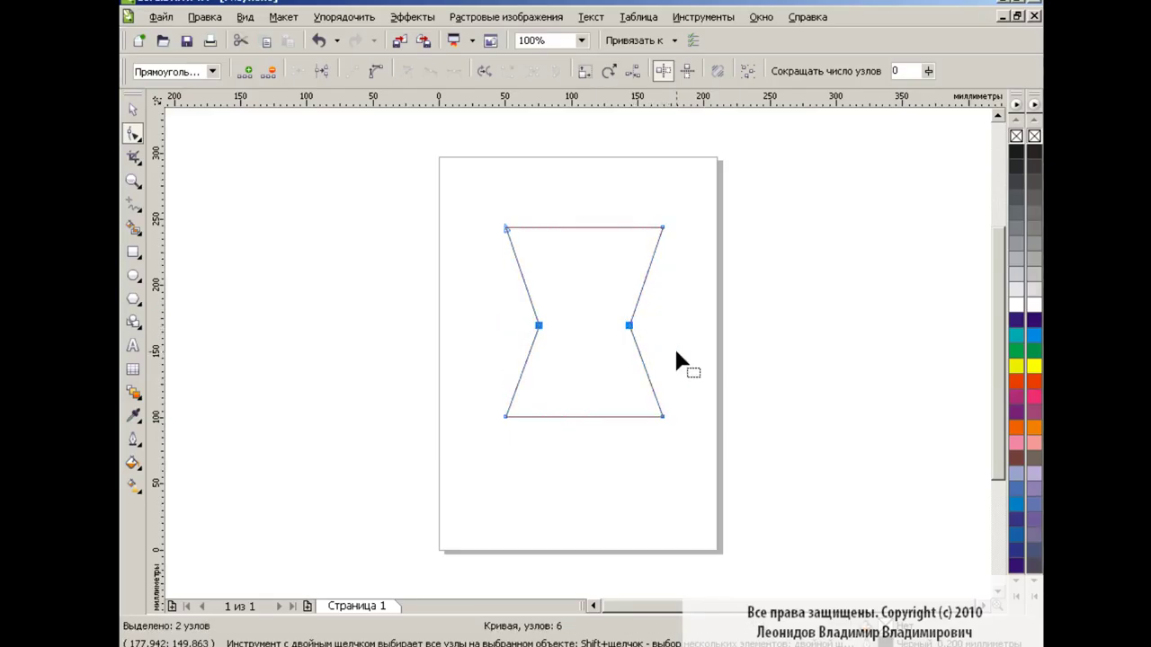
left_click(506, 417)
left_click(662, 416, "shift")
left_click_drag(665, 419, 614, 405)
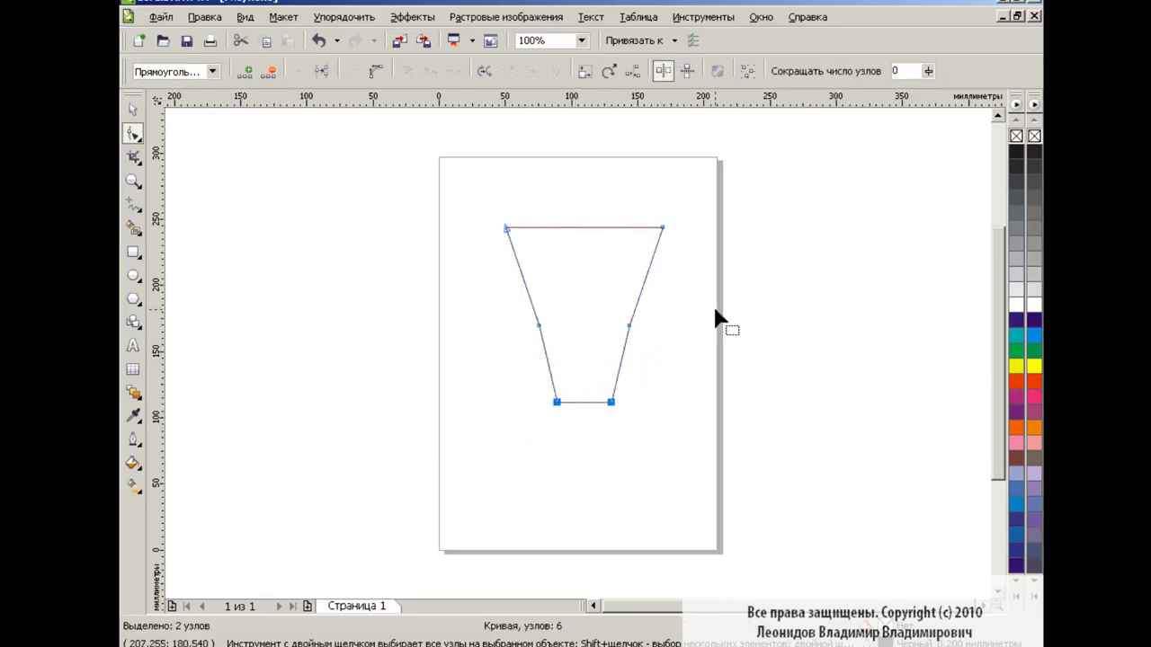
Turn the shape's segments into curves and bend all four sides outward
key("ctrl+a")
left_click(643, 298)
left_click_drag(643, 298, 522, 342)
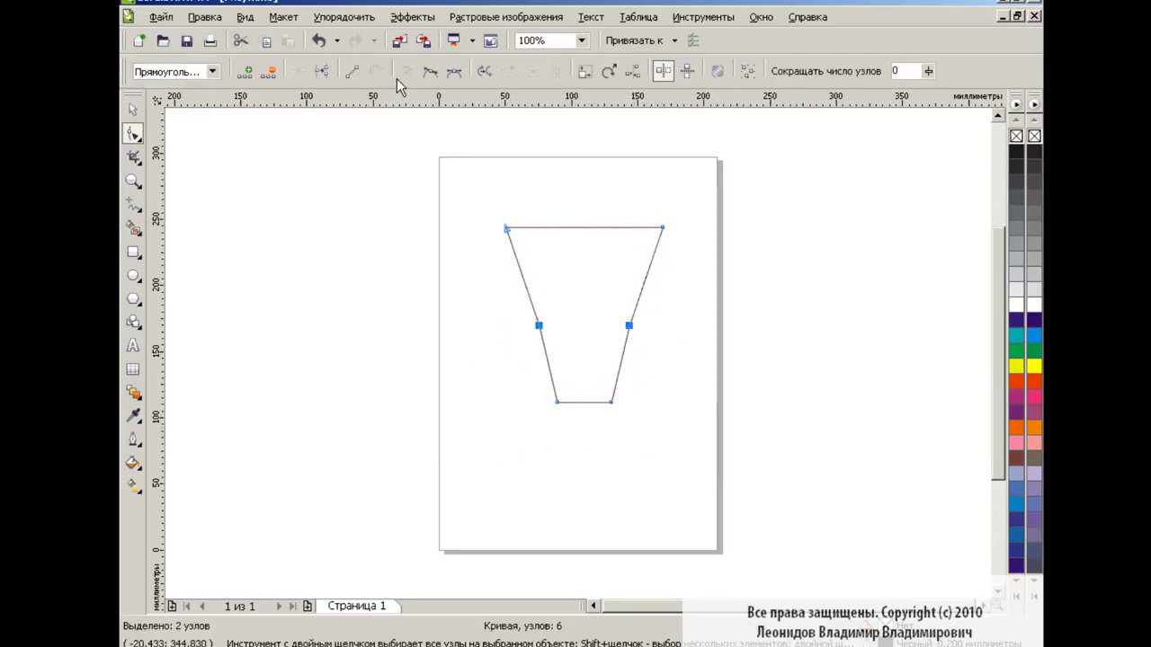
left_click(666, 283)
left_click_drag(645, 274, 669, 277)
left_click_drag(620, 364, 612, 360)
left_click_drag(548, 364, 548, 367)
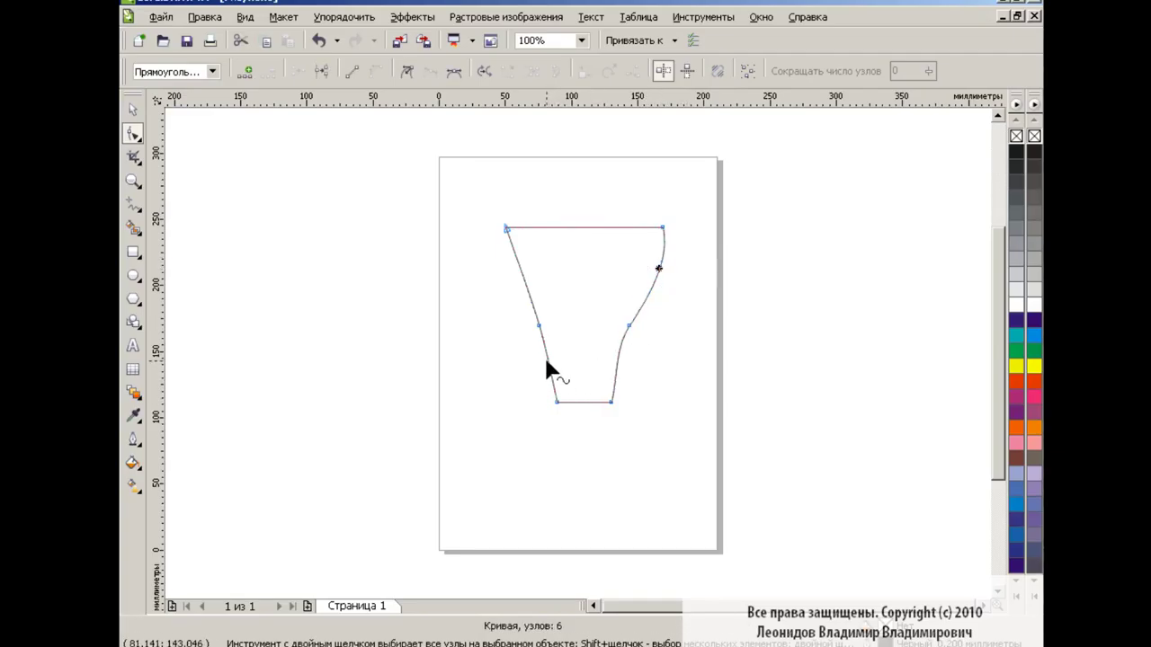
left_click_drag(522, 276, 513, 288)
Arch the top edge upward and curve the narrow bottom edge slightly downward
left_click_drag(508, 390, 672, 426)
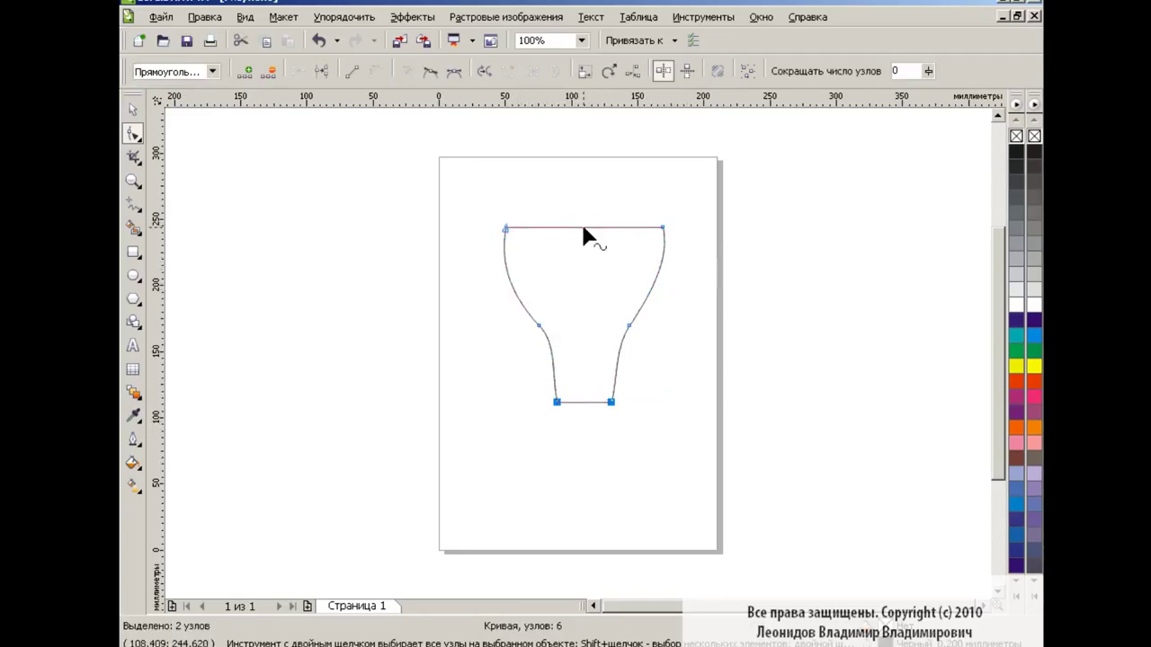
left_click_drag(584, 228, 581, 214)
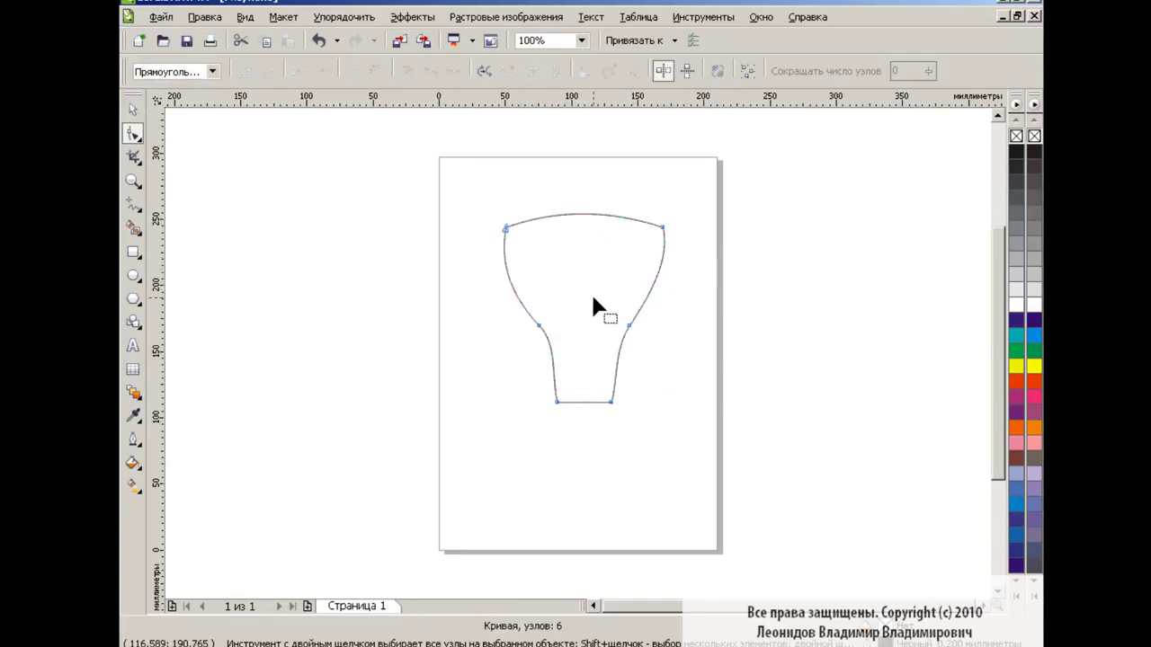
key("space")
left_click(481, 340)
key("space")
left_click_drag(575, 402, 584, 405)
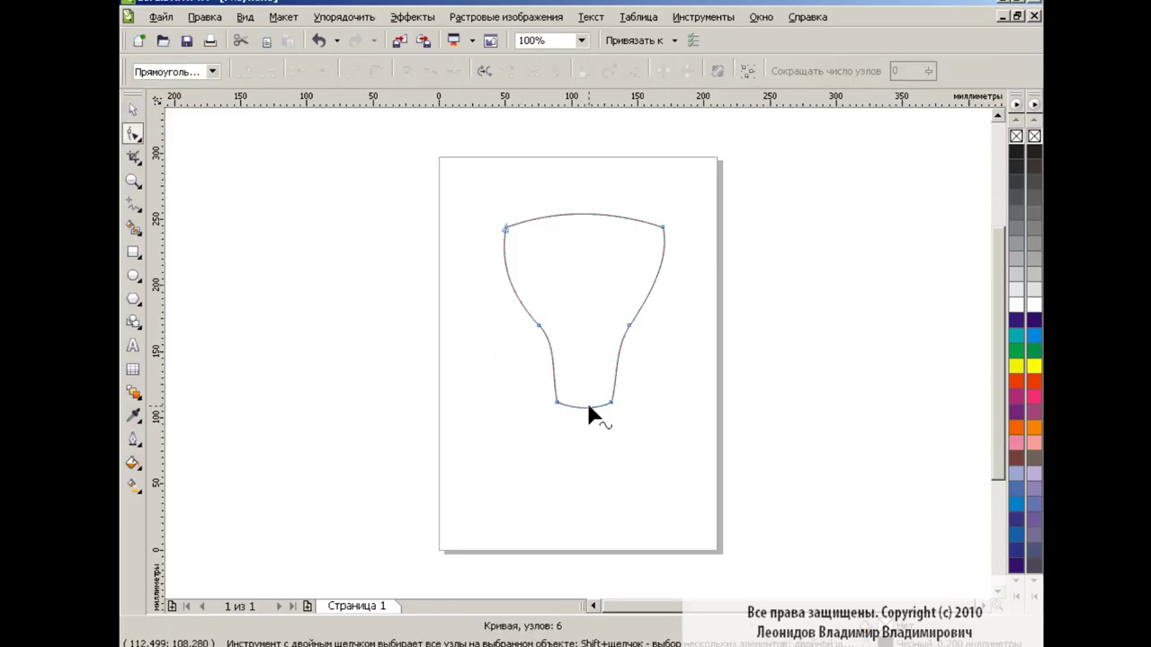
key("space")
key("space")
left_click(628, 326)
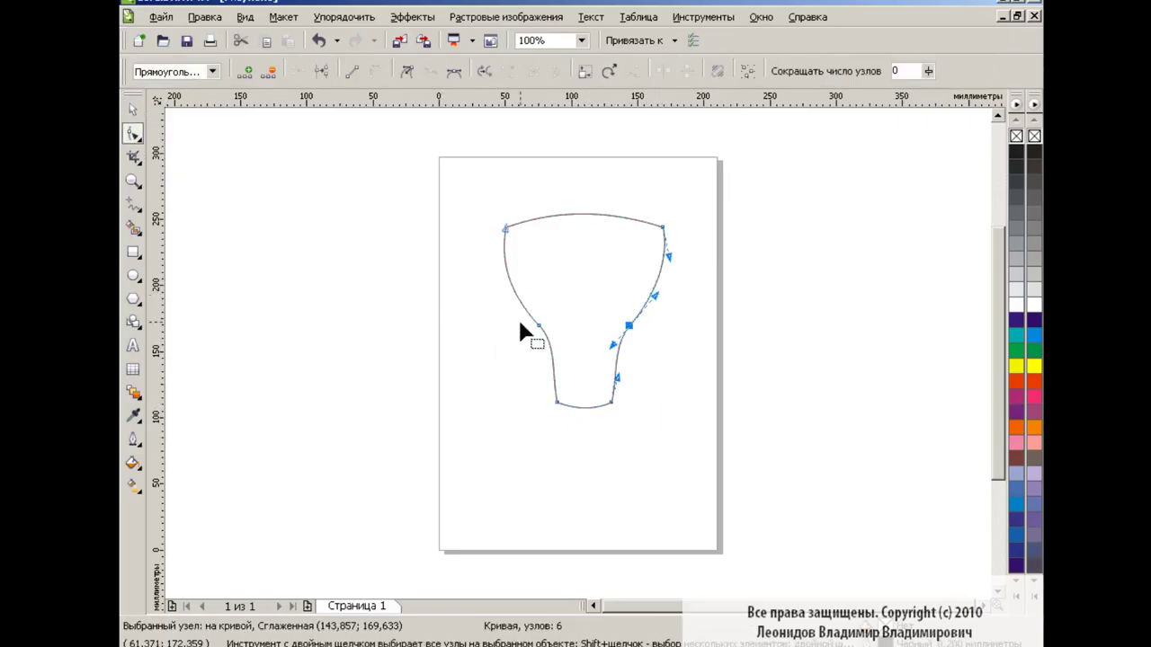
key("space")
Draw a rectangle below the bulb and turn it into a hexagon with outward side nodes
left_click(393, 321)
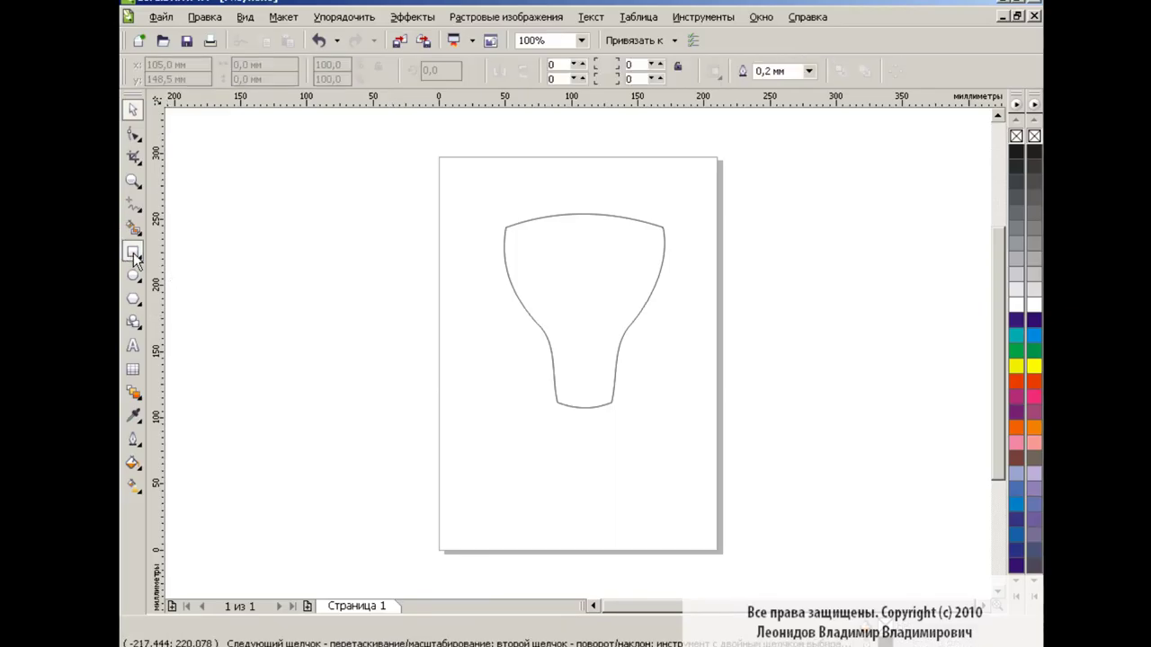
left_click(133, 253)
left_click_drag(556, 402, 611, 456)
left_click(134, 135)
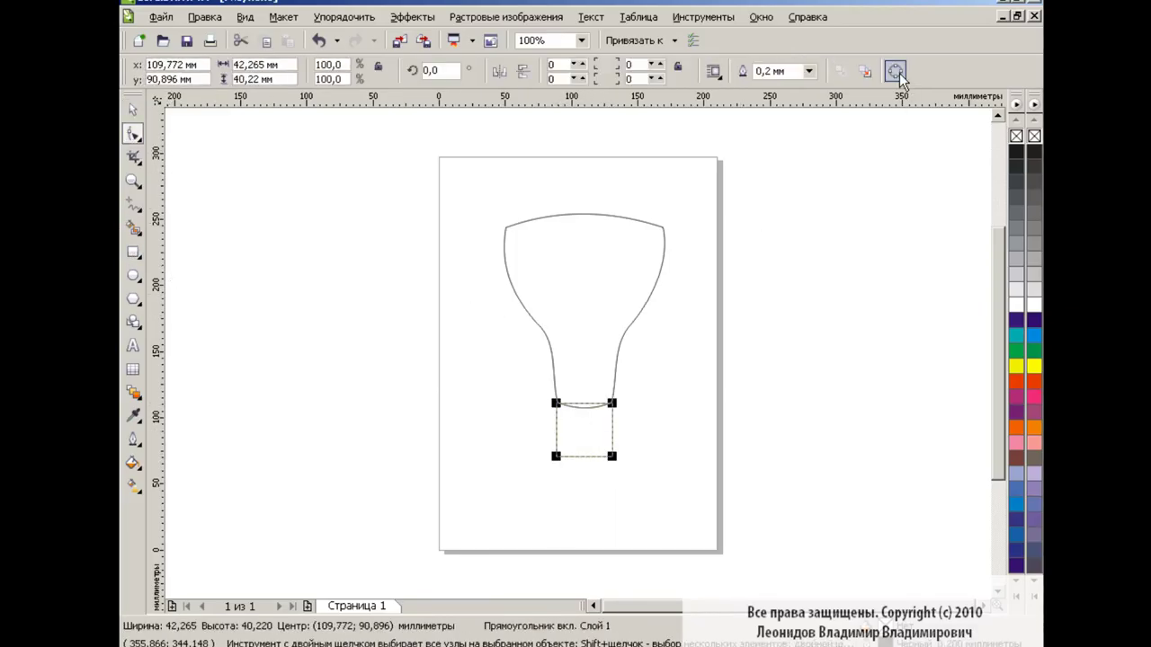
left_click(896, 73)
double_click(556, 418)
double_click(613, 418)
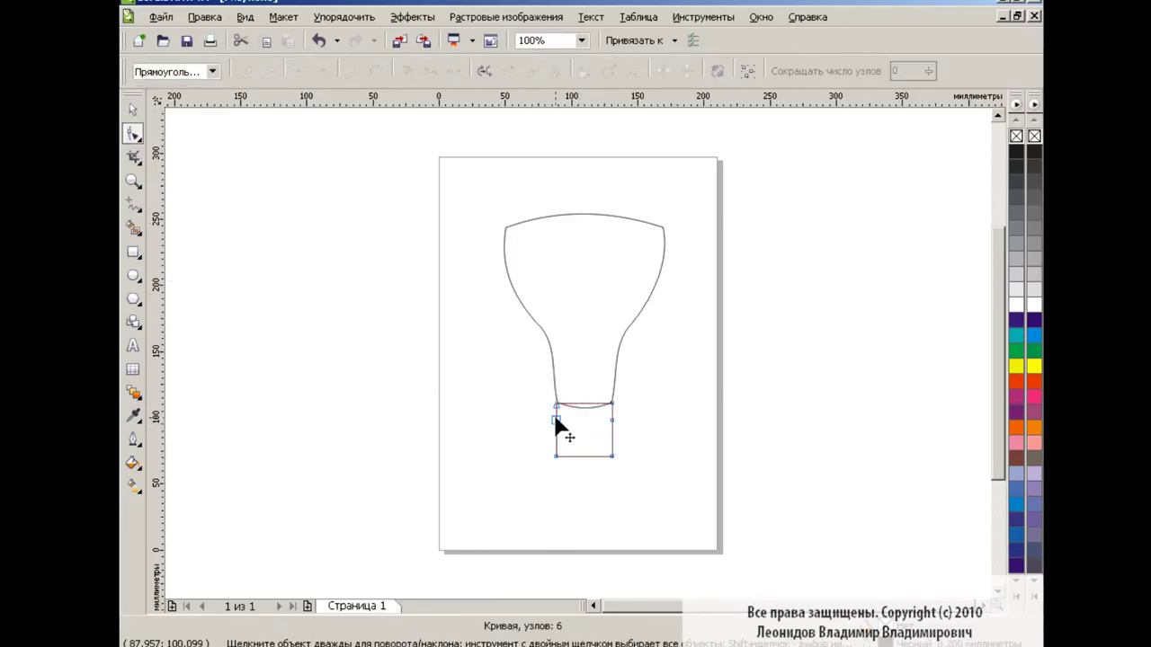
left_click(552, 418, "shift")
left_click(662, 70)
left_click_drag(612, 420, 626, 420)
Curve the hexagon's edges, narrow its bottom, and bend its upper sides into a cup shape
left_click_drag(495, 366, 689, 477)
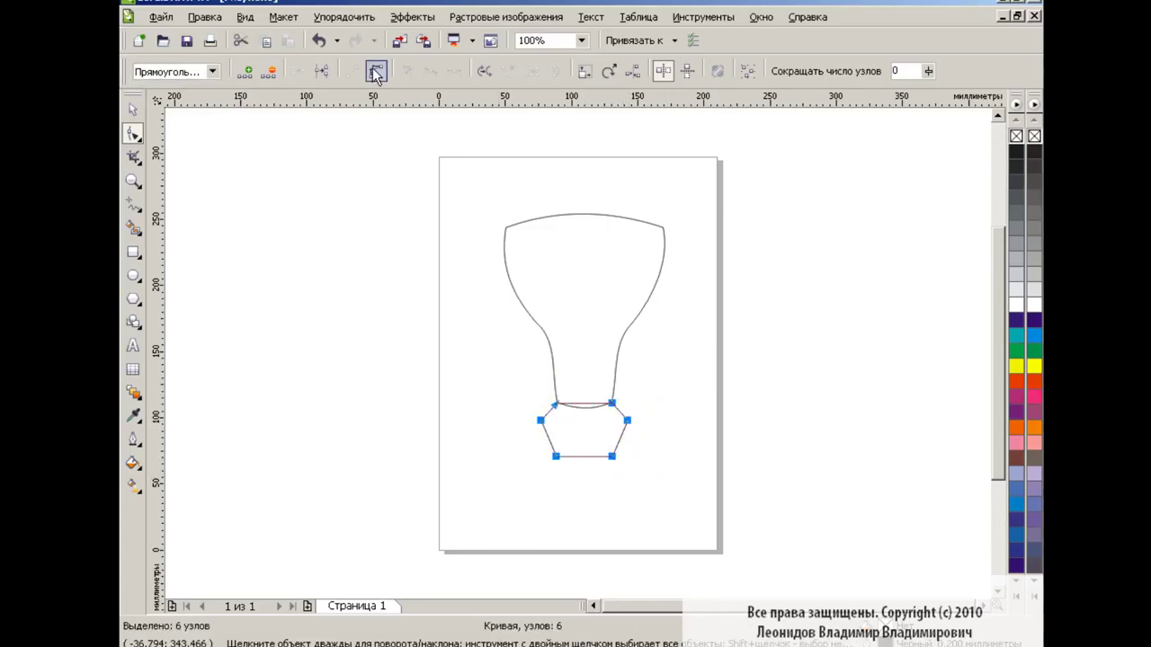
left_click(582, 405)
left_click_drag(587, 409, 584, 409)
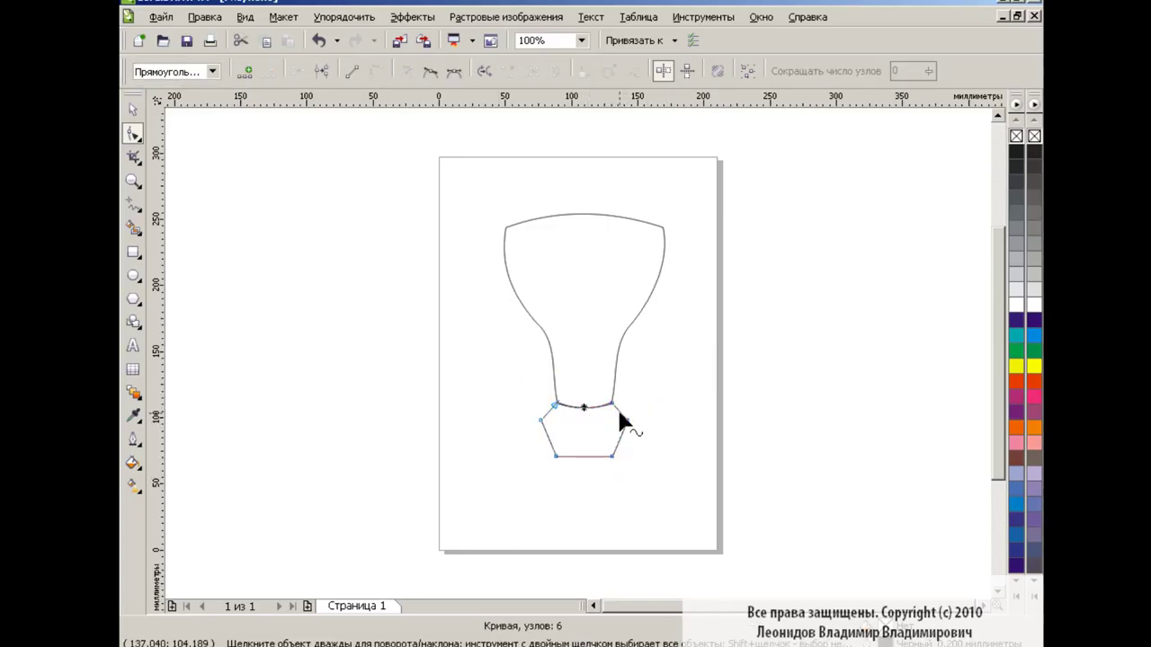
left_click(556, 456)
left_click(613, 456, "shift")
mouse_move(612, 456)
left_mouse_down()
mouse_move(592, 455)
mouse_move(610, 426)
mouse_move(555, 437)
left_mouse_up()
left_click(629, 423)
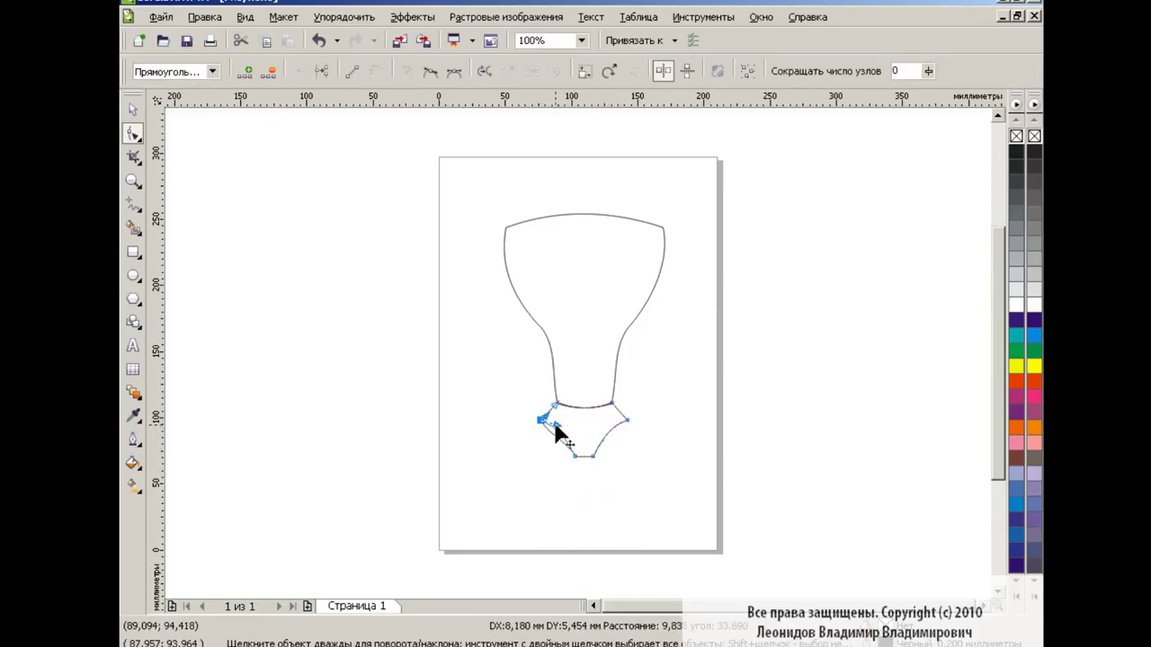
left_click_drag(617, 411, 624, 416)
left_click_drag(546, 411, 548, 417)
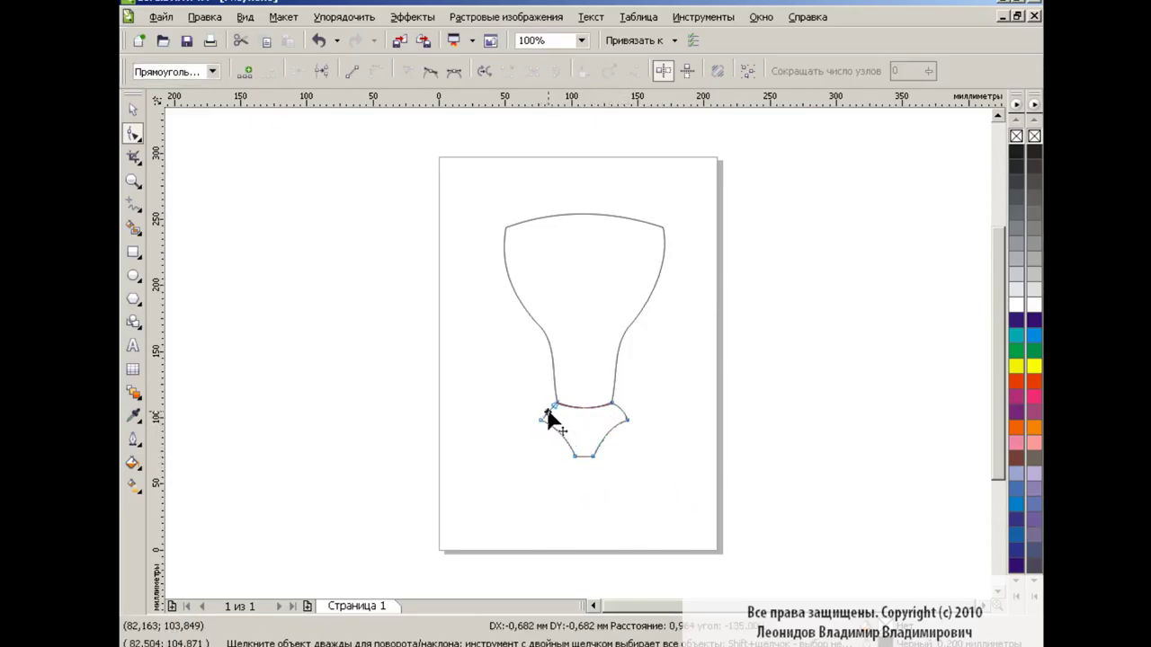
Flatten the bulb, shrink both shapes to about 76%, and move them upward
left_click(132, 109)
left_click_drag(586, 216, 585, 243)
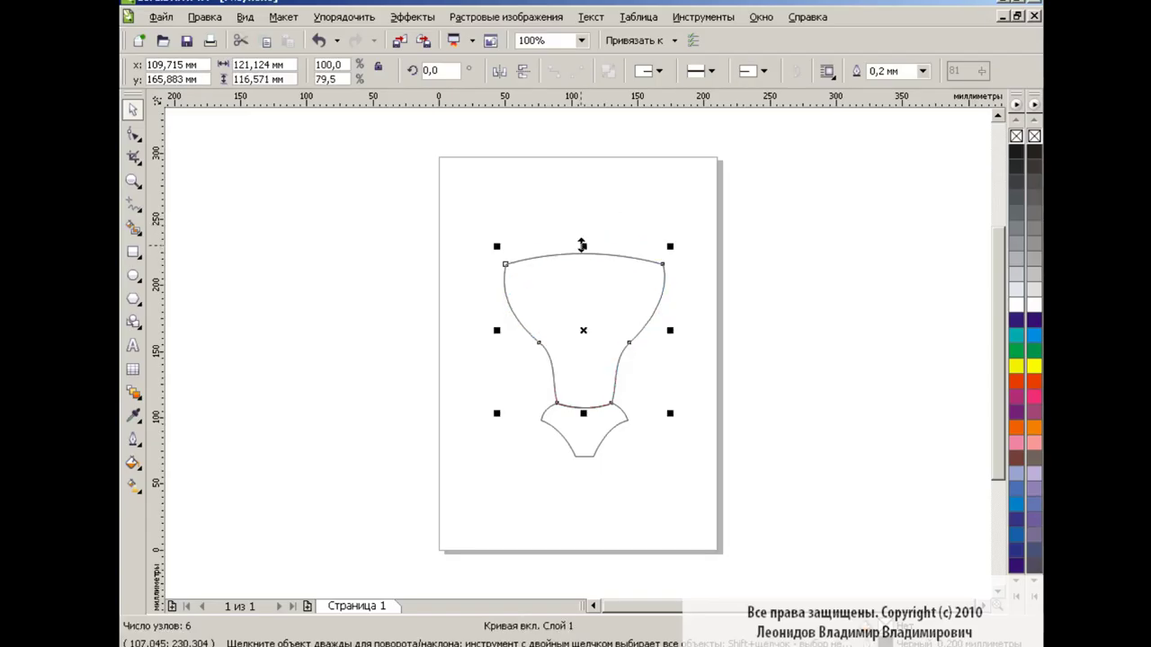
left_click(482, 288)
mouse_move(482, 234)
left_mouse_down()
mouse_move(666, 463)
mouse_move(629, 409)
left_mouse_up()
left_click_drag(569, 331, 581, 308)
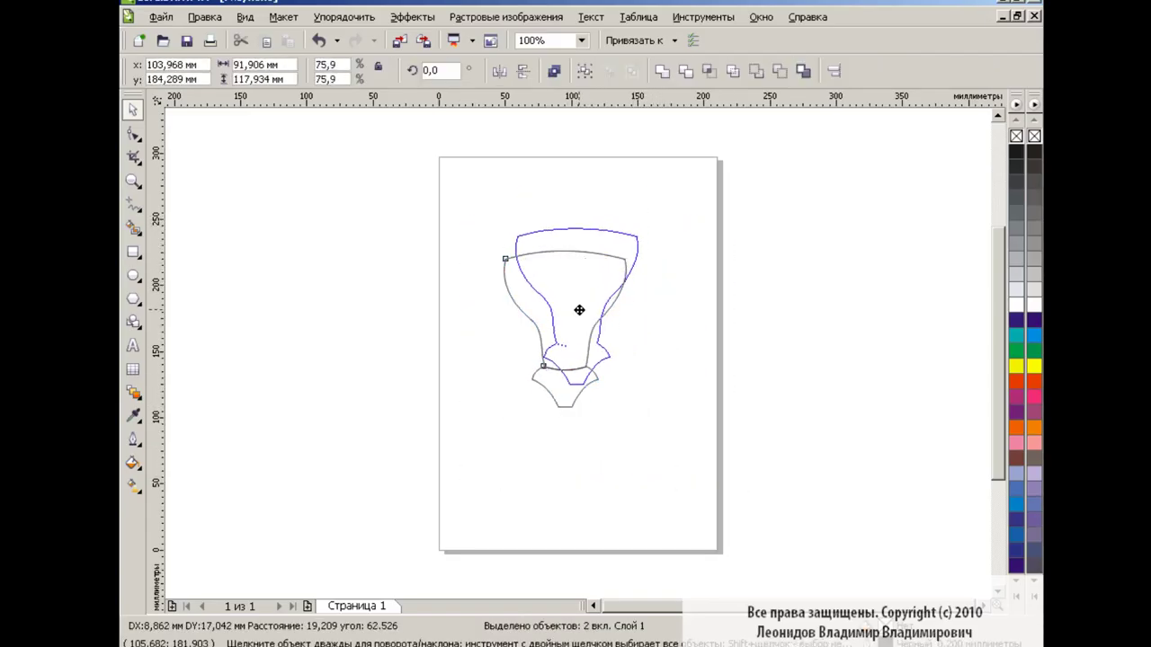
left_click(686, 326)
left_click(591, 263)
left_click(585, 372)
left_click(667, 320)
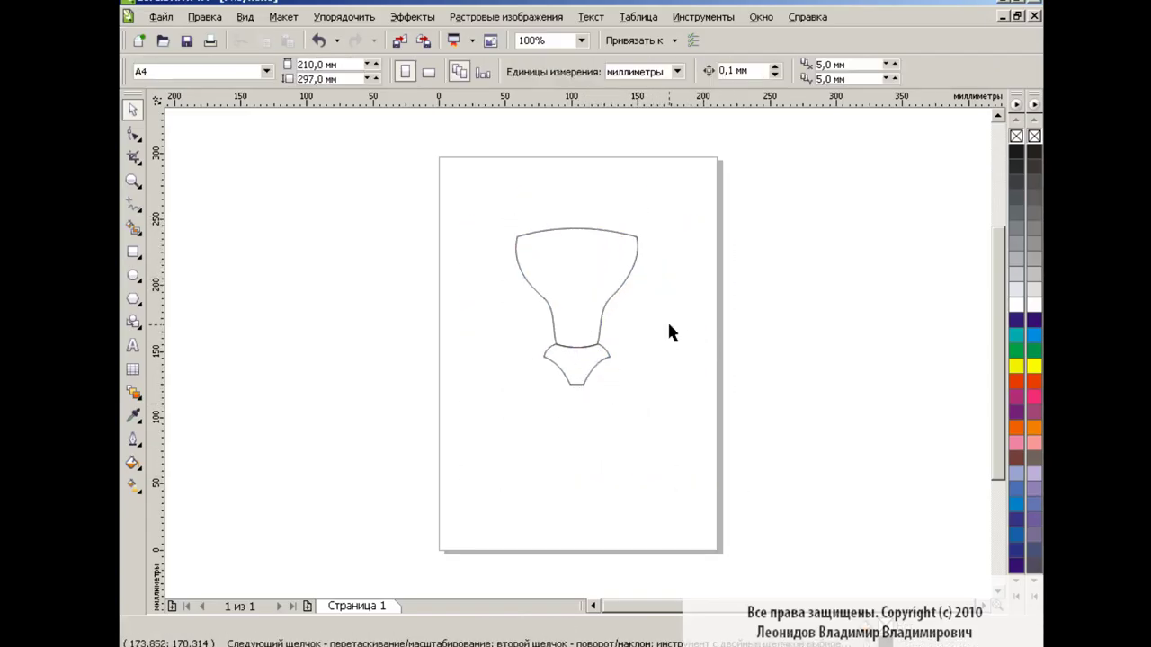
left_click(581, 40)
Draw an oval at the top of the upper shape and centre-align it
left_click(539, 171)
scroll(747, 388, "up", 3)
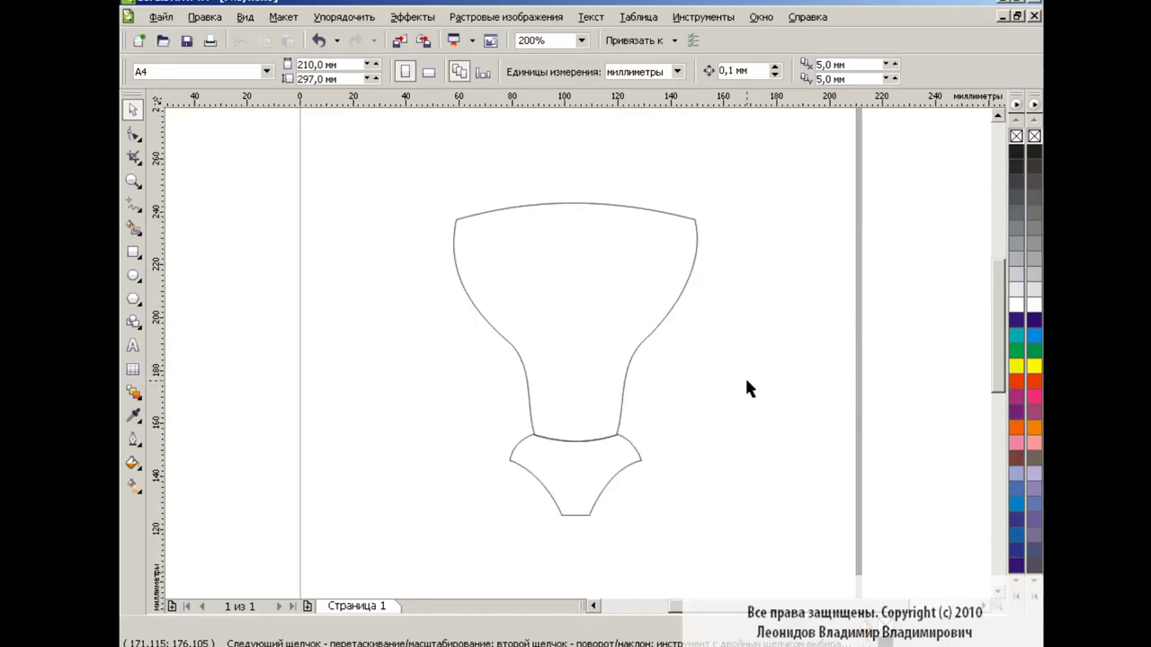
left_click(133, 276)
left_click_drag(540, 194, 617, 244)
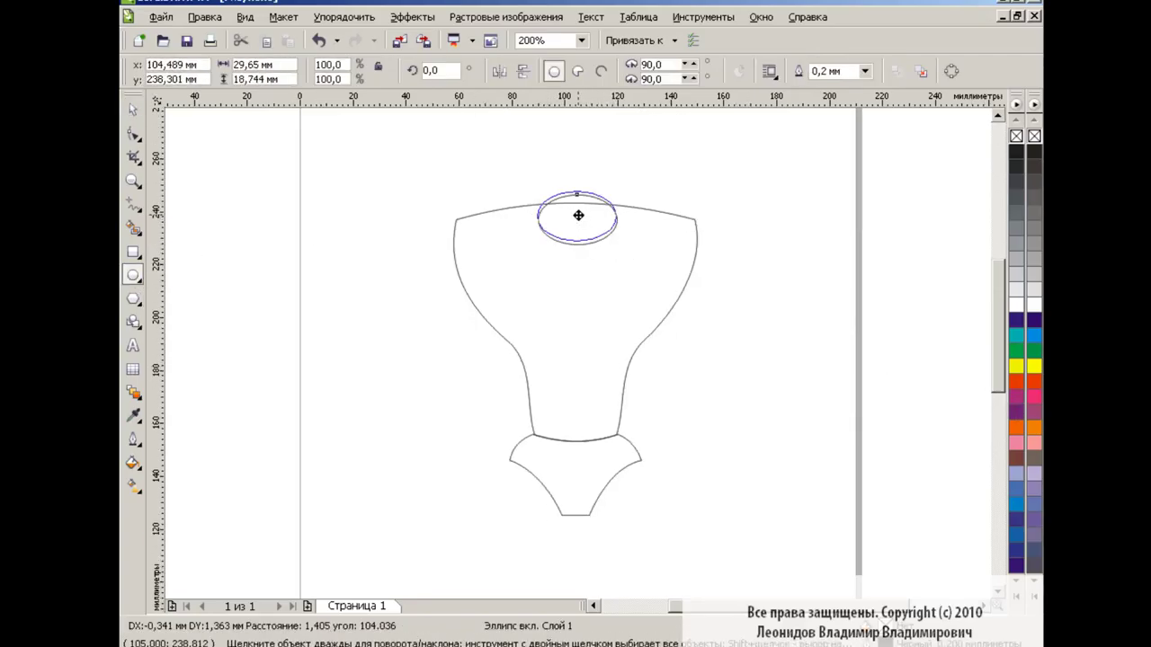
key("space")
key("ctrl+a")
key("ctrl+shift+a")
left_click(641, 423)
left_click(711, 424)
left_click(769, 313)
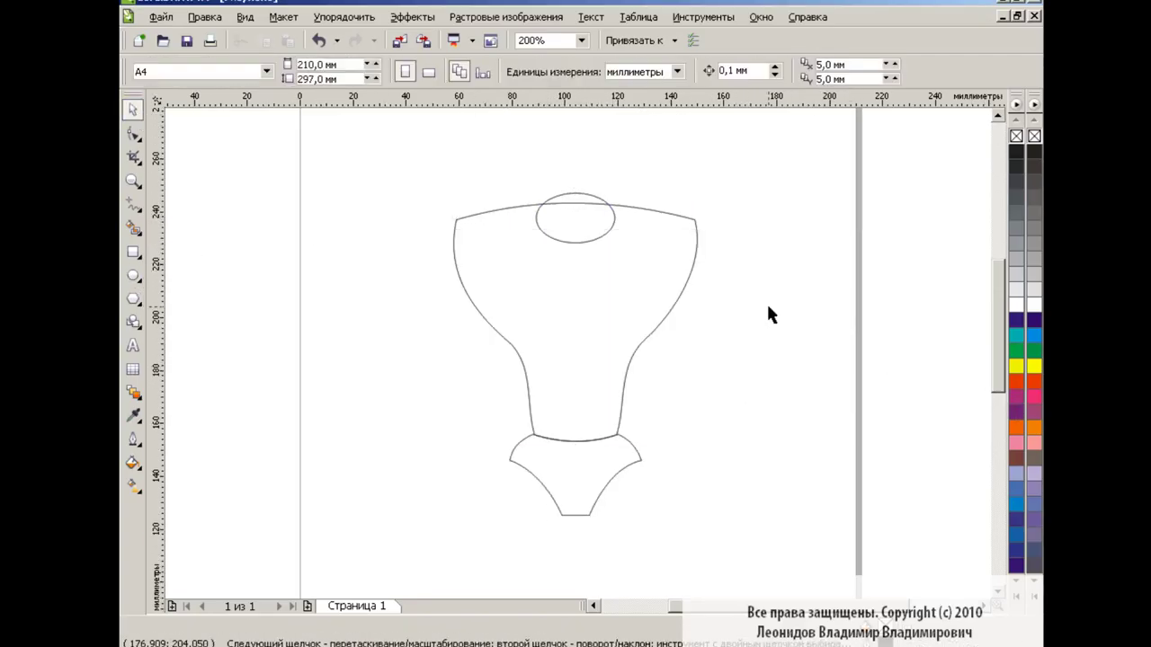
Draw a rectangle inside the upper shape and centre it on that shape
left_click(133, 253)
left_click_drag(510, 261, 640, 337)
key("space")
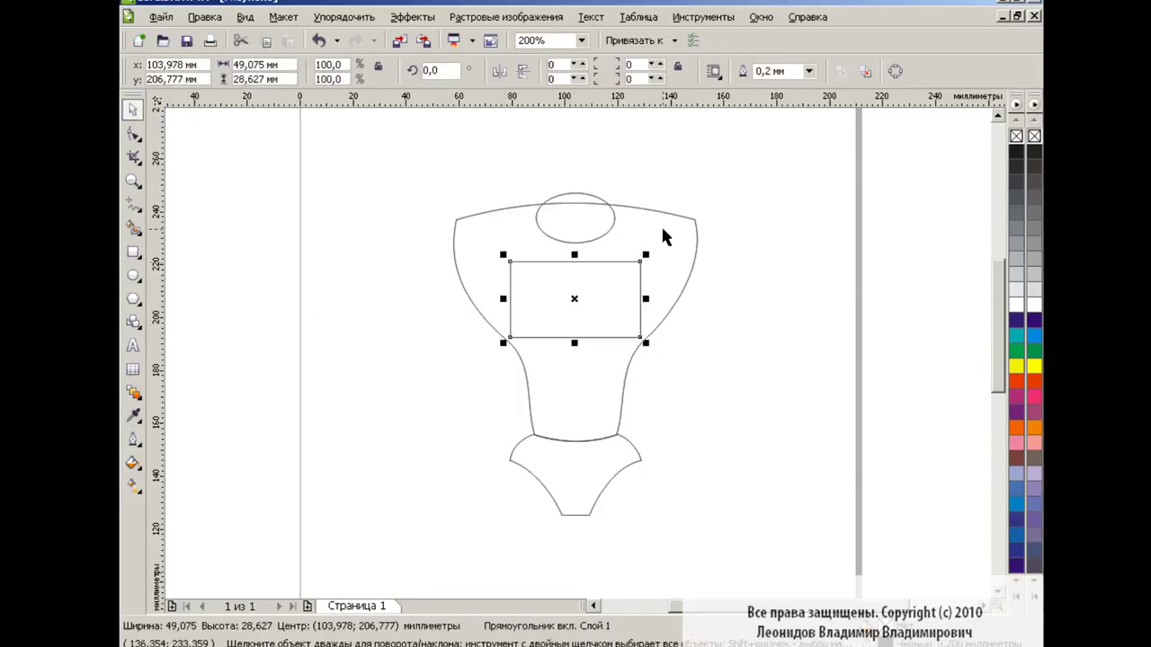
left_click(664, 213, "shift")
key("ctrl+shift+a")
left_click(642, 423)
left_click(711, 423)
left_click(748, 344)
left_click(606, 273)
Add nodes at the rectangle's side midpoints and pull them inward into an hourglass
key("F10")
double_click(510, 298)
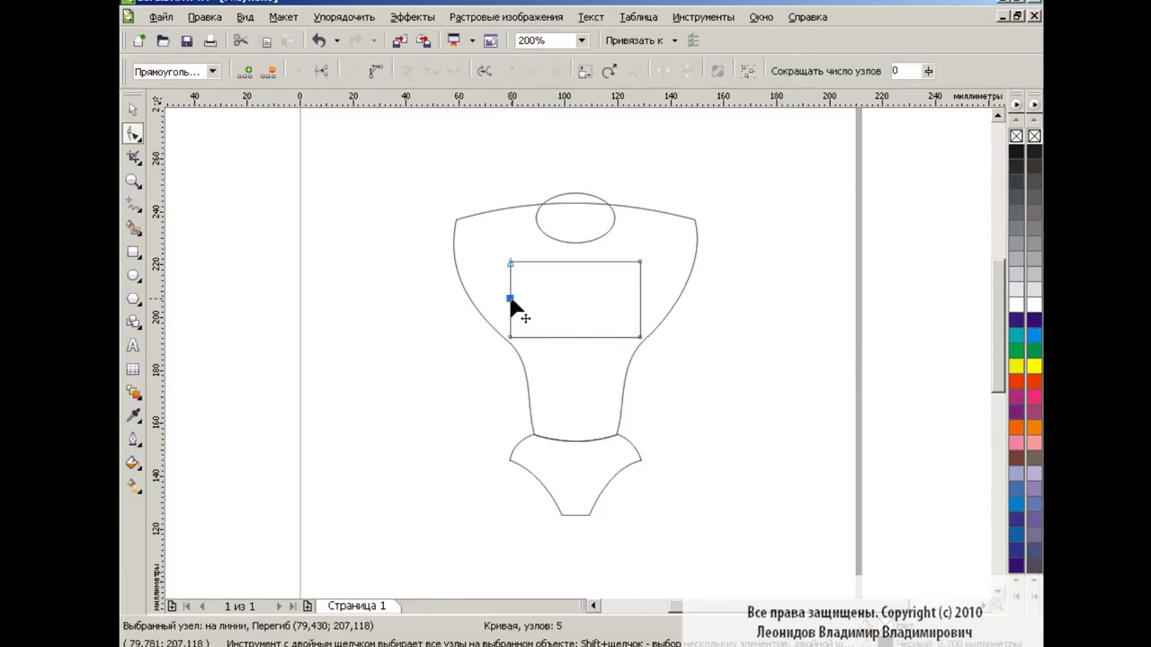
double_click(640, 299)
left_click(641, 308, "shift")
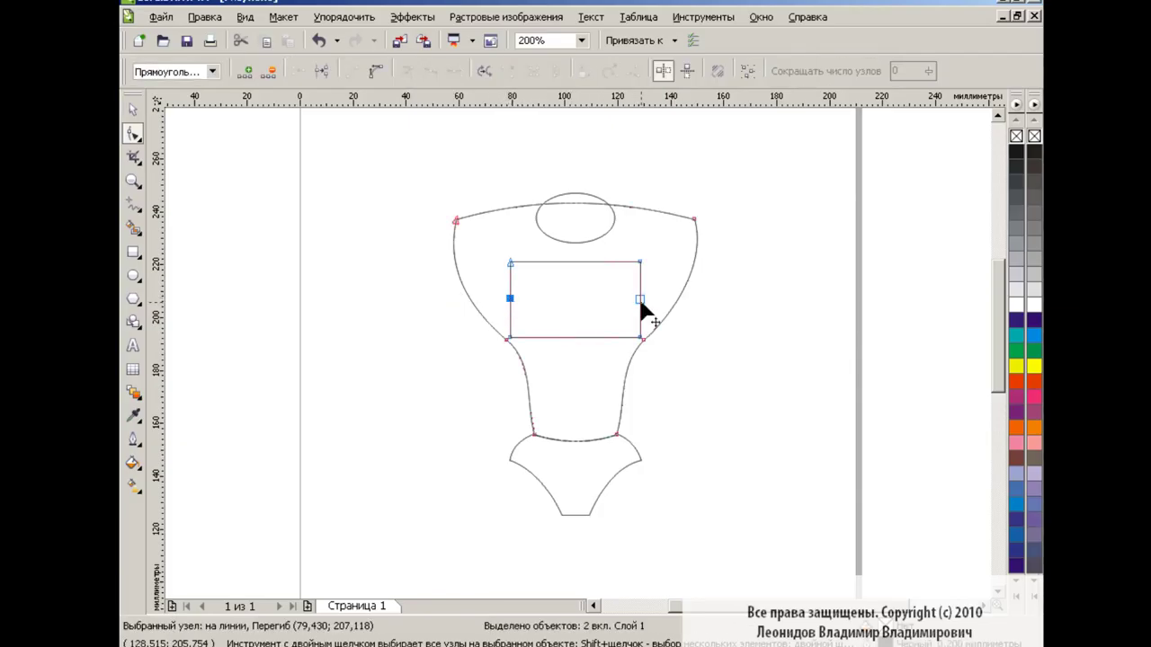
left_click(509, 299)
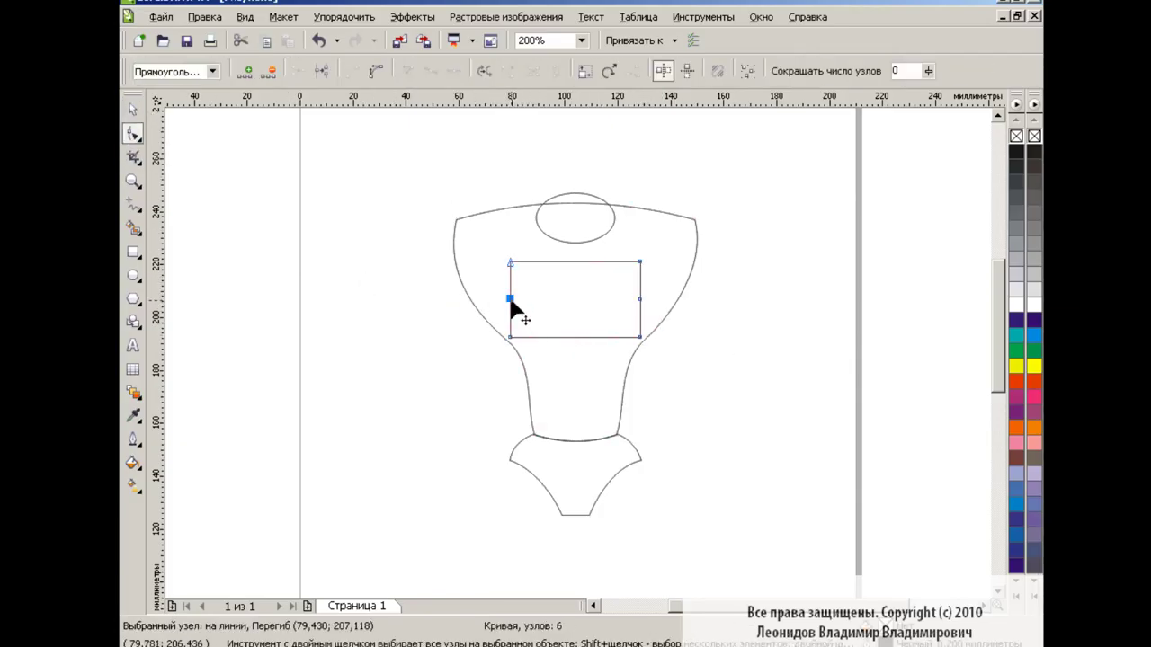
left_click(639, 299, "shift")
left_click_drag(639, 298, 611, 300)
left_click(703, 315)
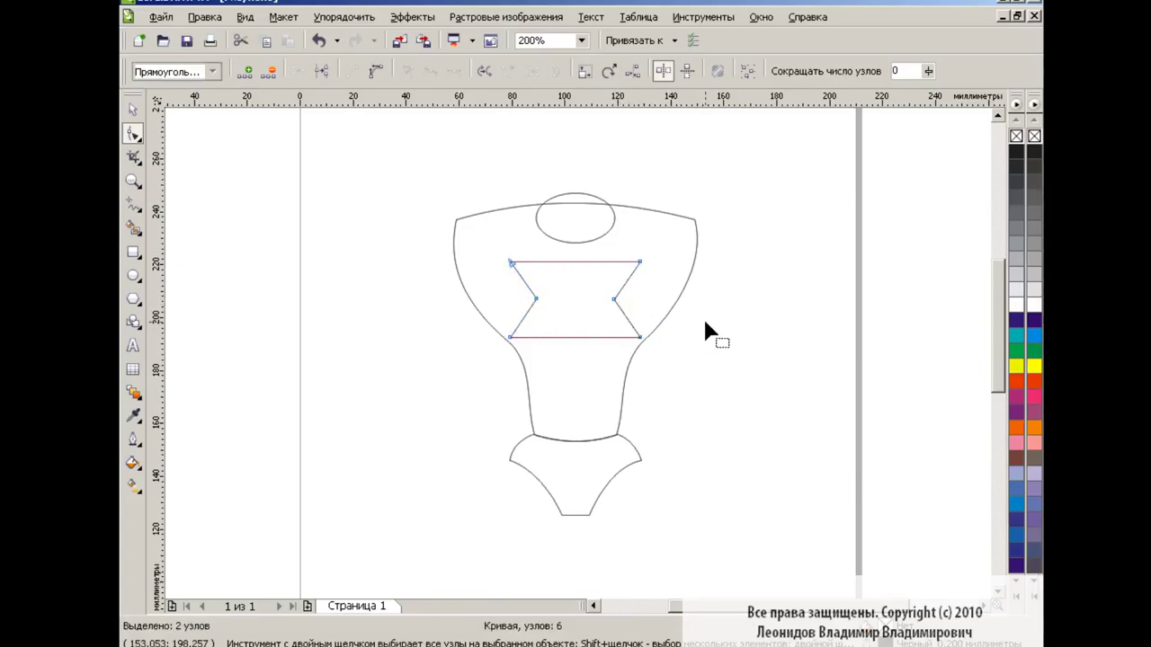
Pull in top and bottom midpoint nodes and round all eight into a curved X star
double_click(577, 338)
double_click(574, 262)
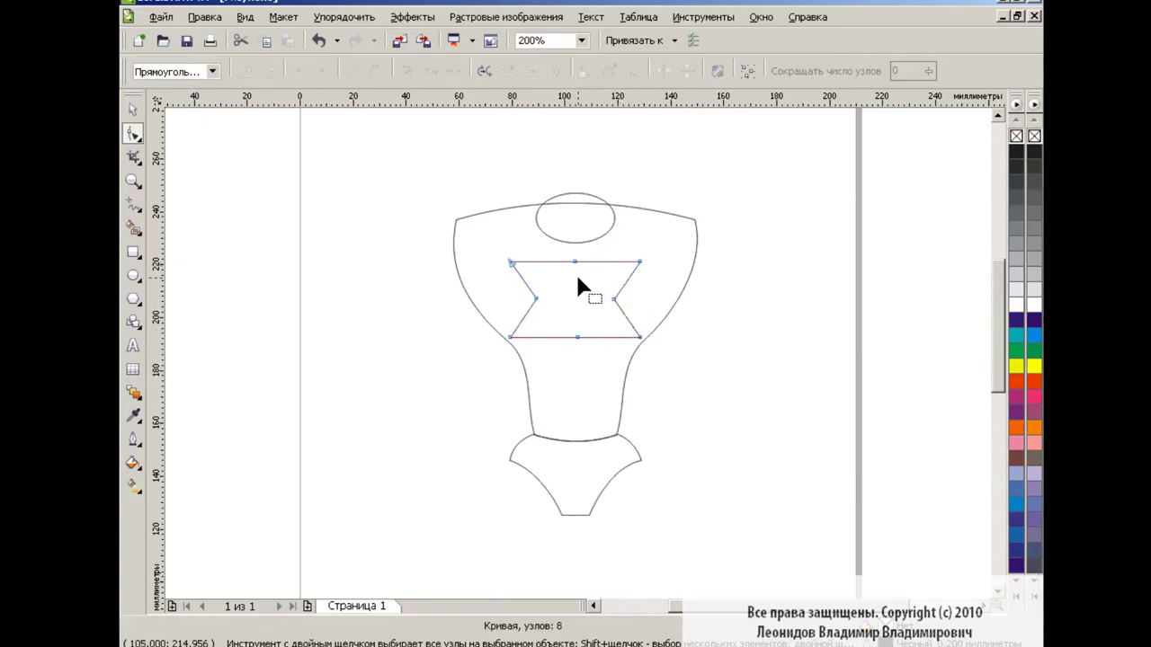
left_click(577, 338, "shift")
left_click_drag(577, 338, 580, 323)
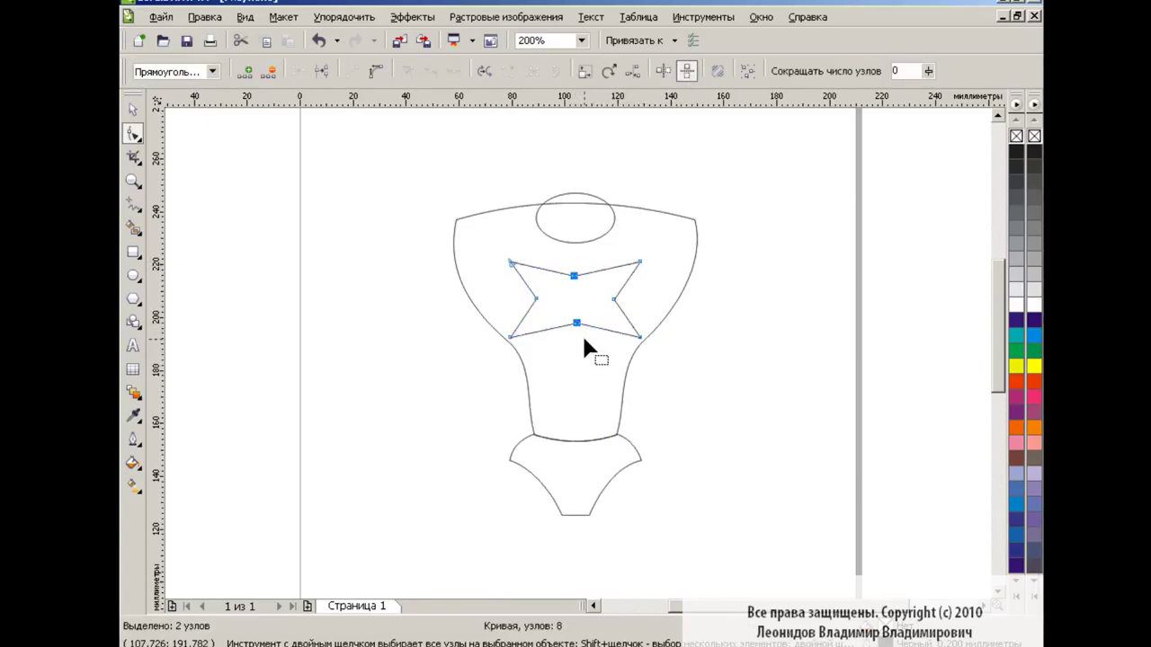
key("space")
key("space")
left_click_drag(390, 206, 730, 359)
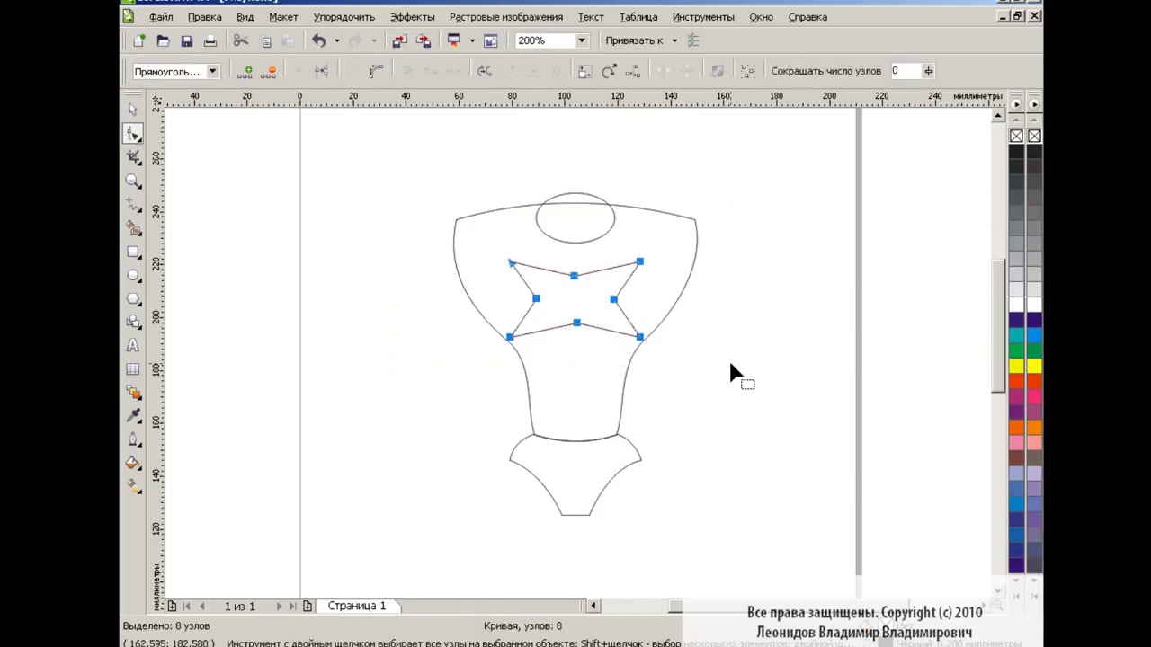
left_click(431, 72)
key("space")
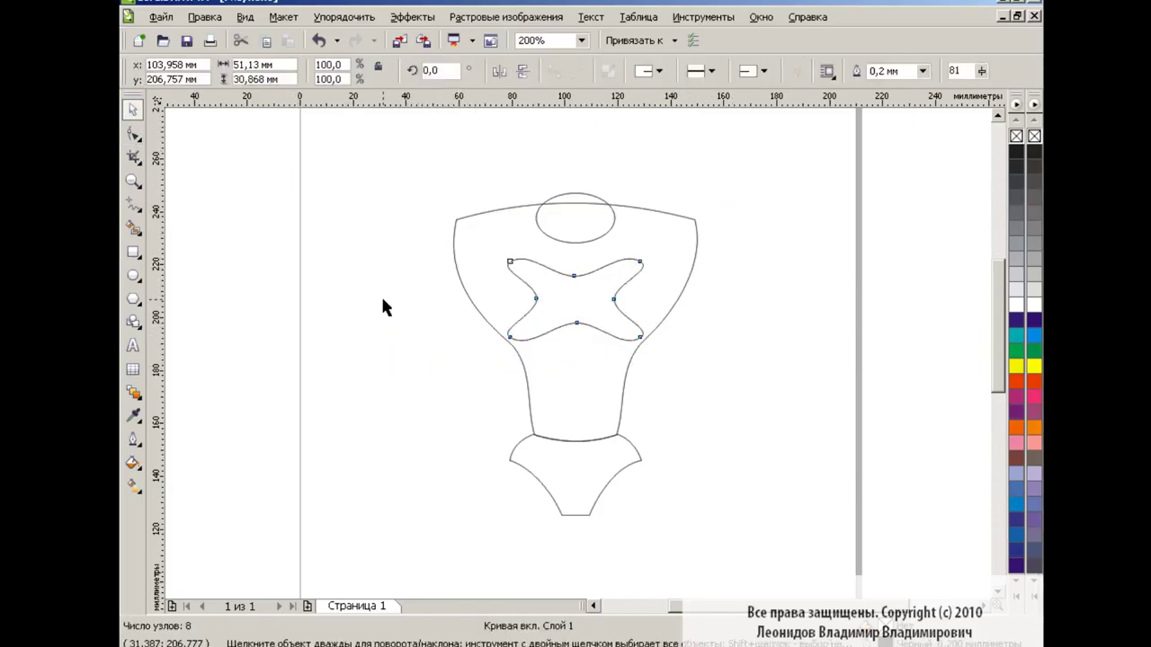
Place a widened copy of the X, try a grey fill, undo it, and nudge the lower shape
mouse_move(564, 298)
left_mouse_down()
mouse_move(582, 327)
mouse_move(670, 319)
left_mouse_up()
left_click(133, 228)
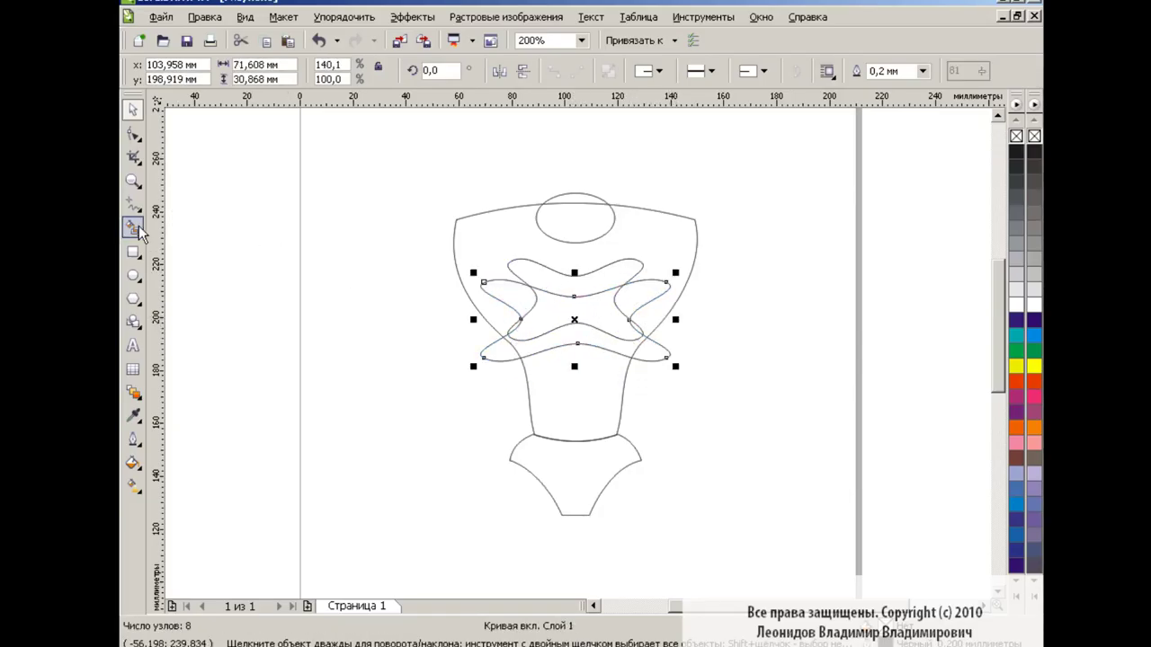
left_click(592, 380)
key("ctrl+z")
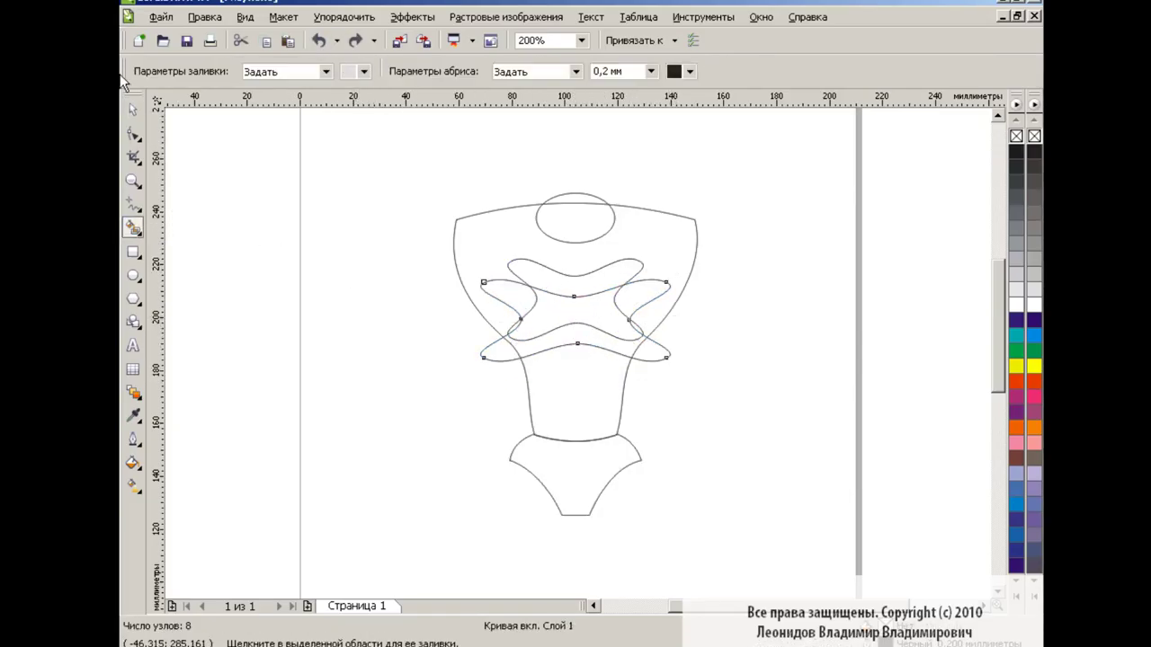
key("space")
left_click_drag(579, 464, 589, 478)
Smart Fill the body section light grey and delete the widened X copy
key("space")
left_click(563, 367)
key("space")
left_click(705, 409)
left_click(666, 358)
key("Delete")
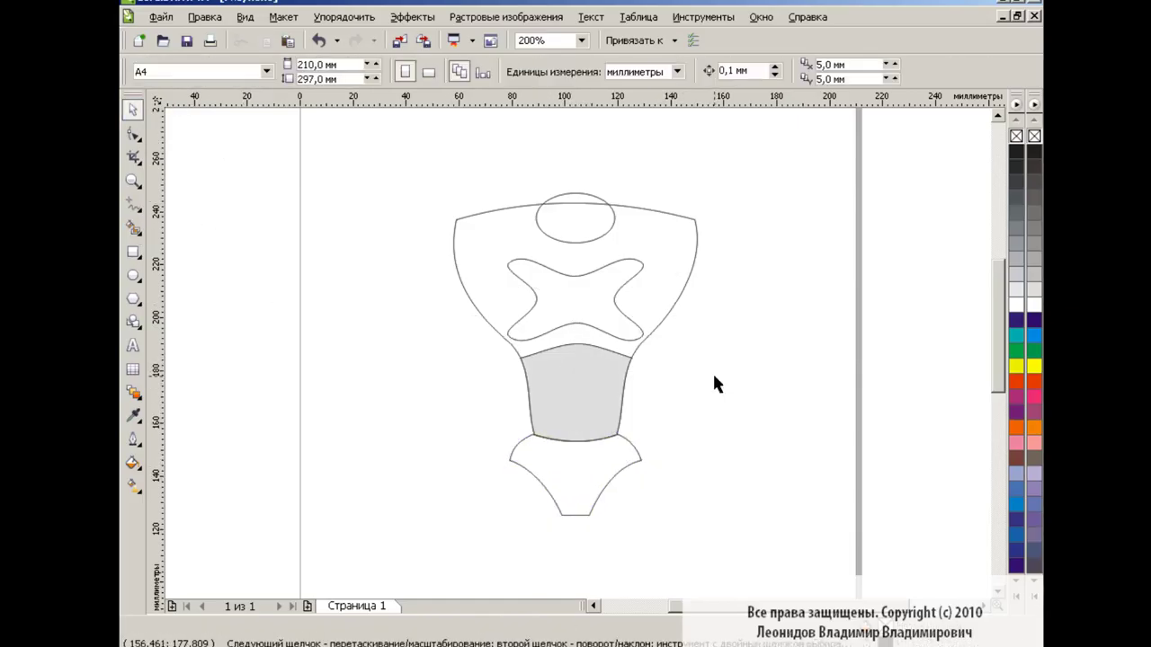
Start a Bezier curve with a curved segment above the X
left_click(133, 205)
left_click(193, 234)
left_click(578, 336)
mouse_move(509, 339)
left_mouse_down()
mouse_move(490, 324)
mouse_move(519, 288)
left_mouse_up()
Complete the Bezier curve toward the chest centre and place a mirrored copy on the right
left_click_drag(469, 253, 452, 238)
mouse_move(569, 260)
left_mouse_down()
mouse_move(599, 278)
mouse_move(595, 297)
left_mouse_up()
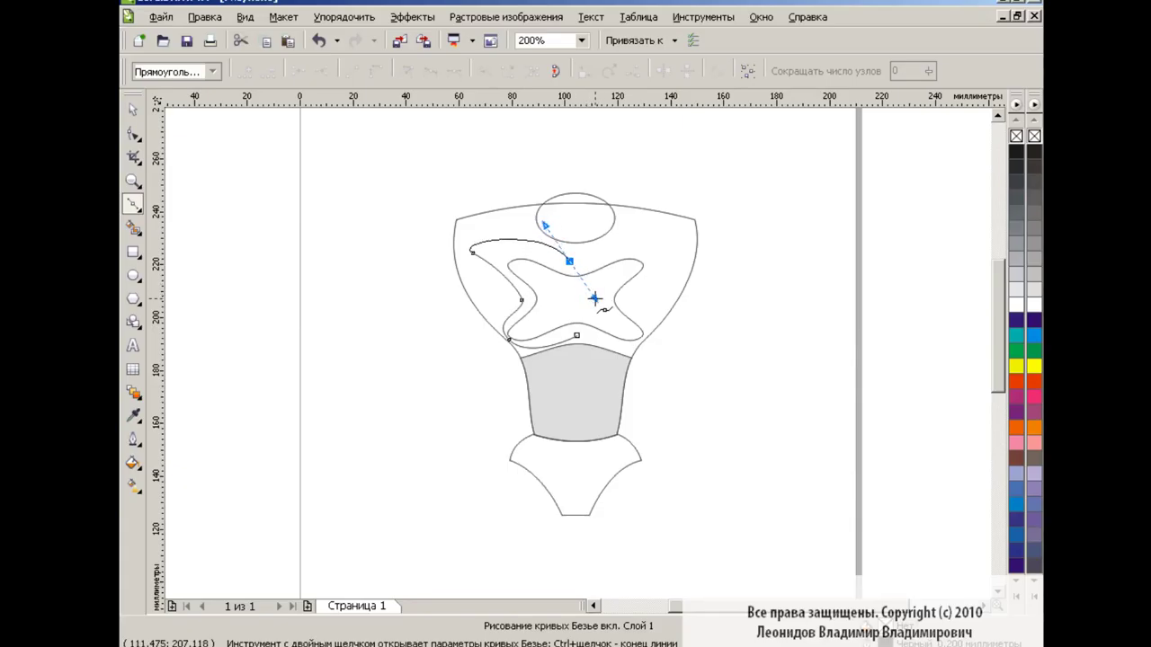
key("space")
key("F10")
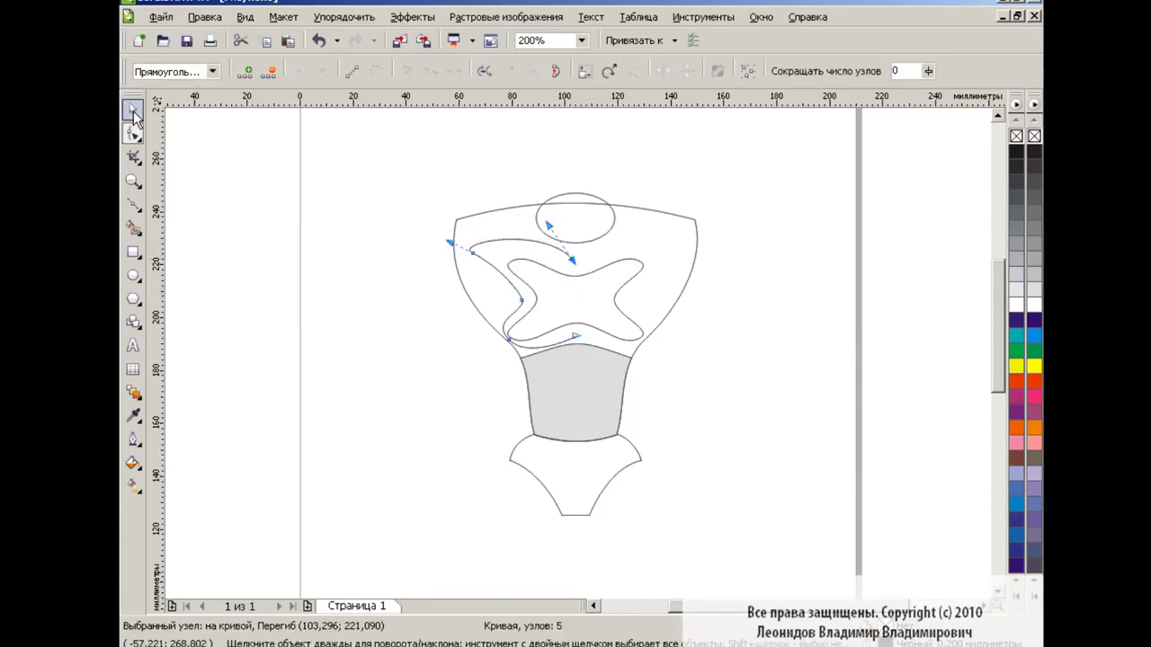
left_click(133, 112)
left_click(499, 70)
left_click_drag(521, 296, 629, 301)
left_click(750, 327)
Select the band outline's nodes and try an orange fill around it, then undo
key("F10")
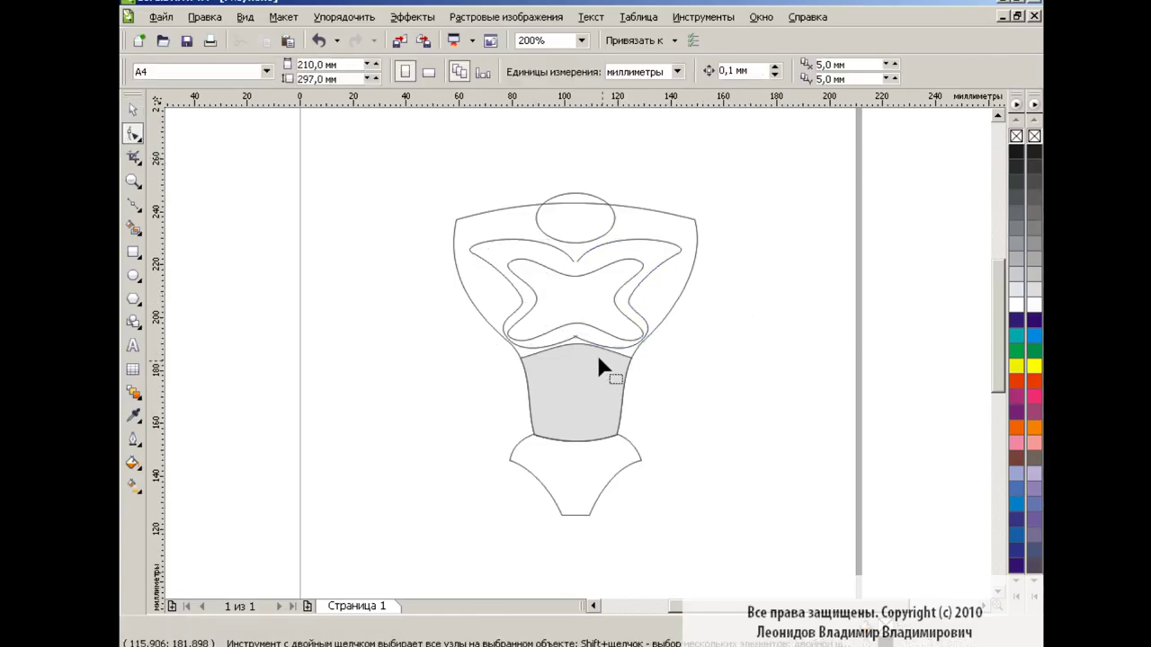
left_click(578, 261)
left_click(576, 261)
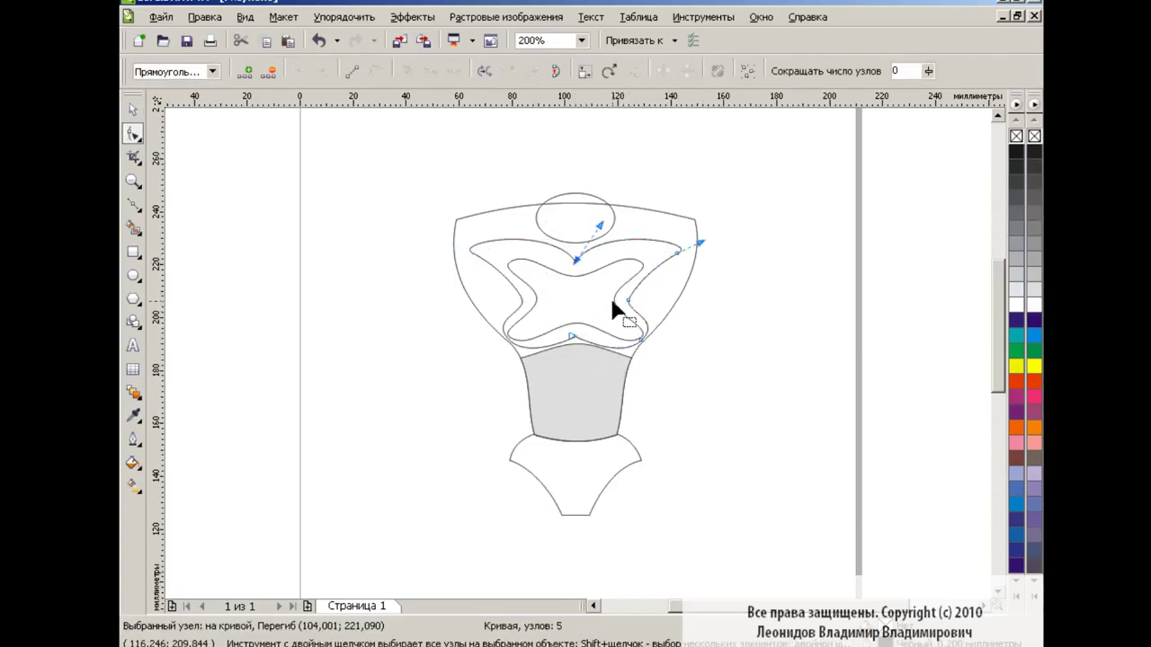
key("space")
left_click(419, 356)
left_click(133, 228)
left_click(356, 71)
left_click(350, 134)
left_click(534, 249)
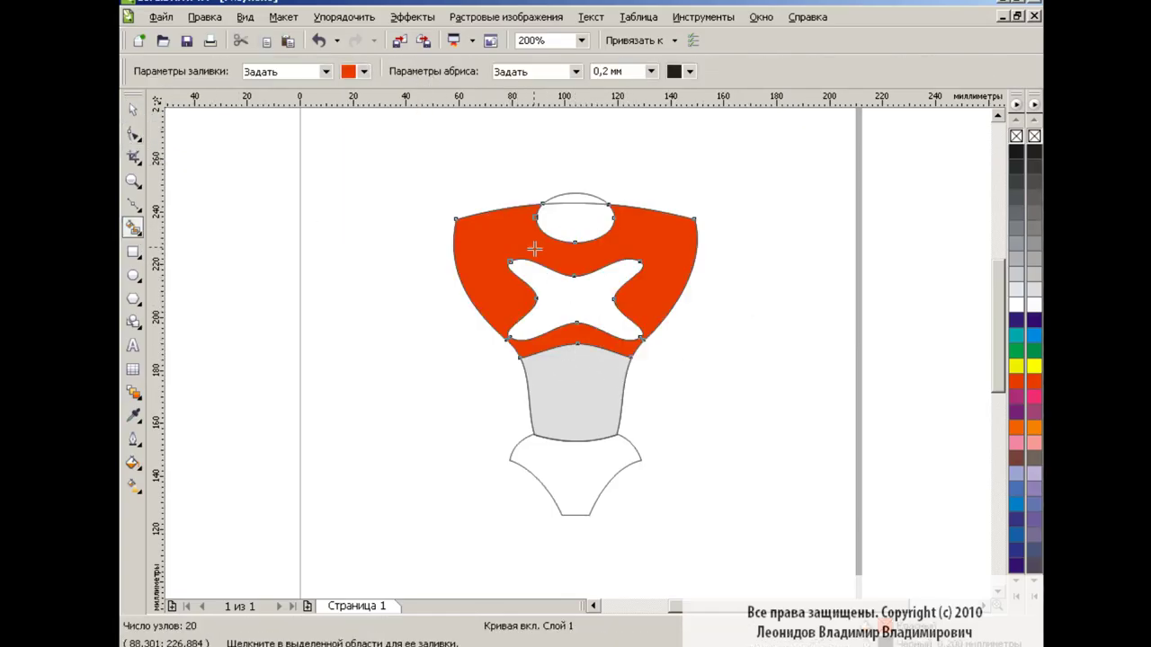
left_click(319, 40)
Adjust a band node and fill the chest around the band orange
left_click(133, 133)
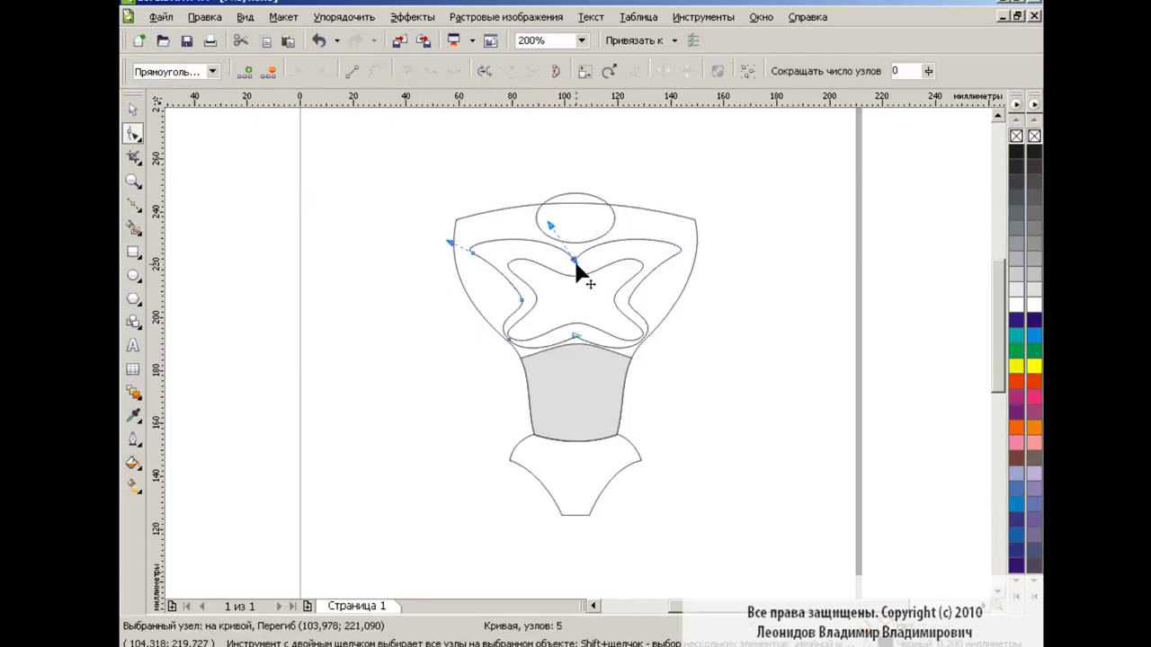
left_click(133, 228)
left_click(475, 226)
key("space")
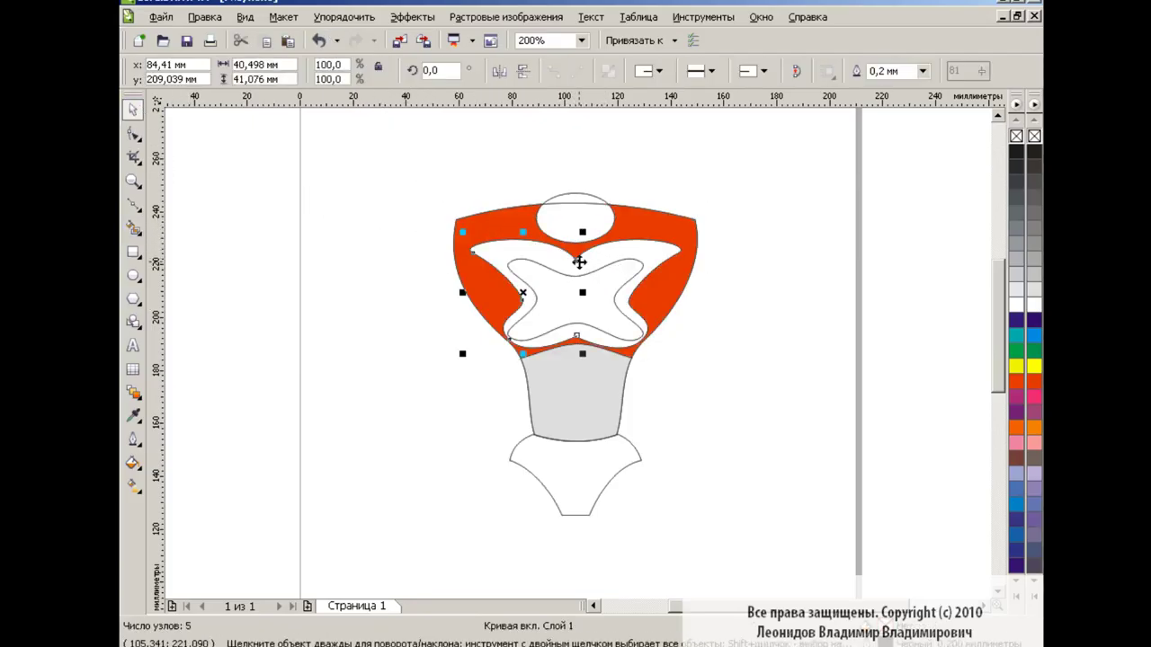
key("Escape")
left_click(133, 276)
Draw a small circle inside the X and centre-align it with the X shape
left_click_drag(566, 284, 589, 307)
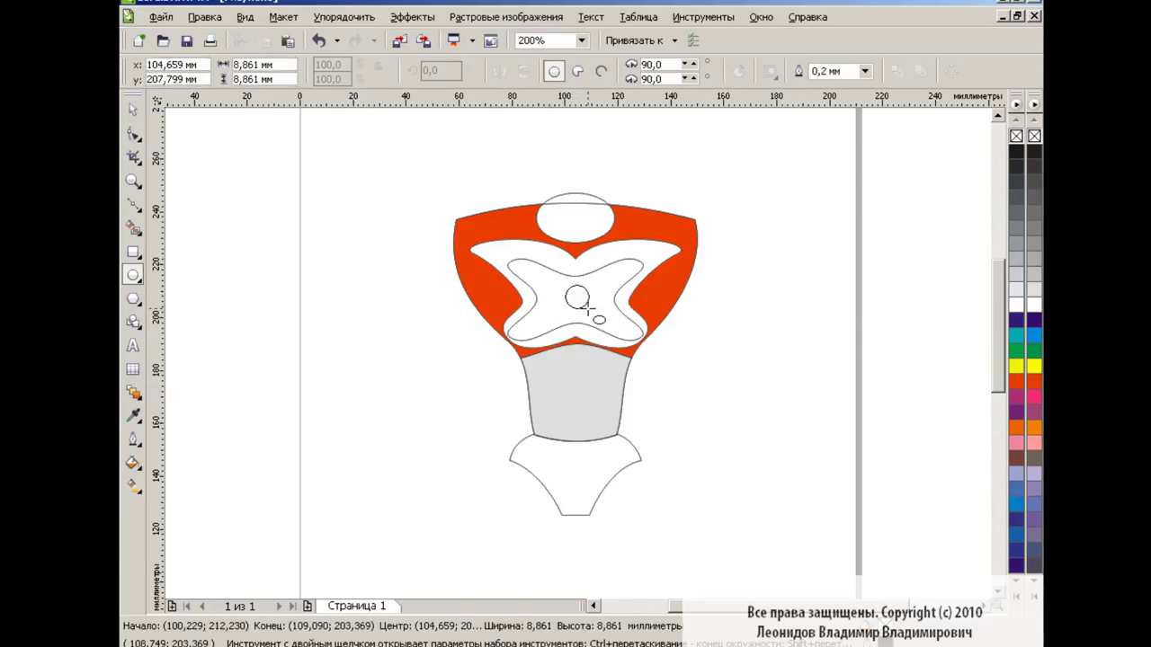
key("space")
left_click(616, 267, "shift")
key("ctrl+shift+a")
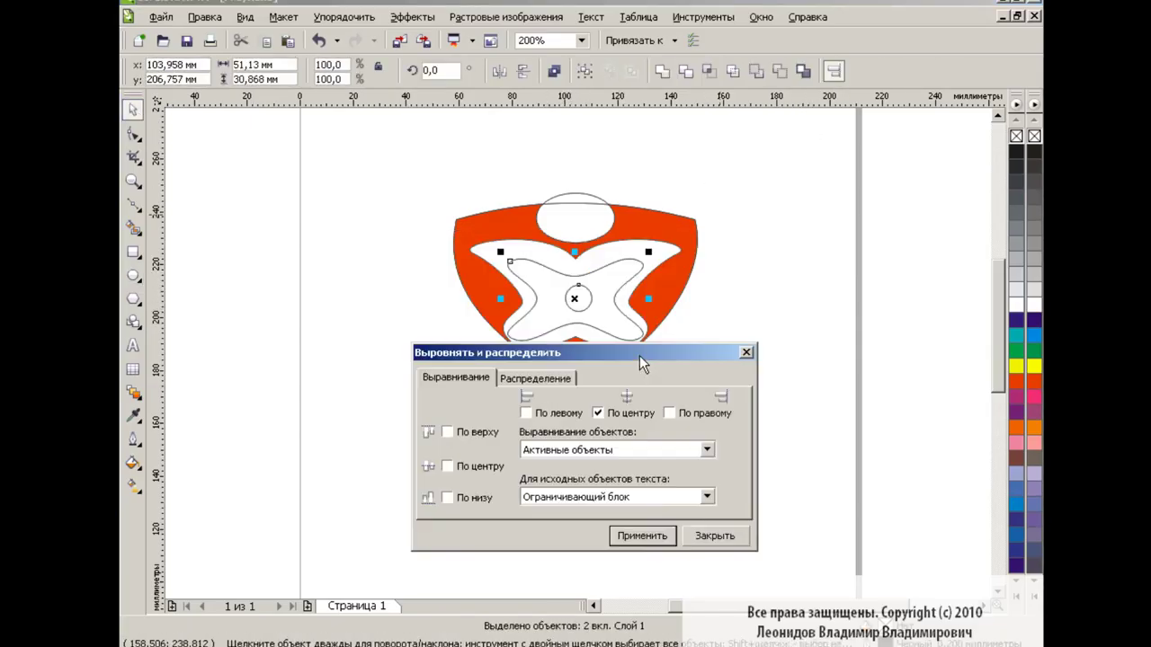
left_click(714, 536)
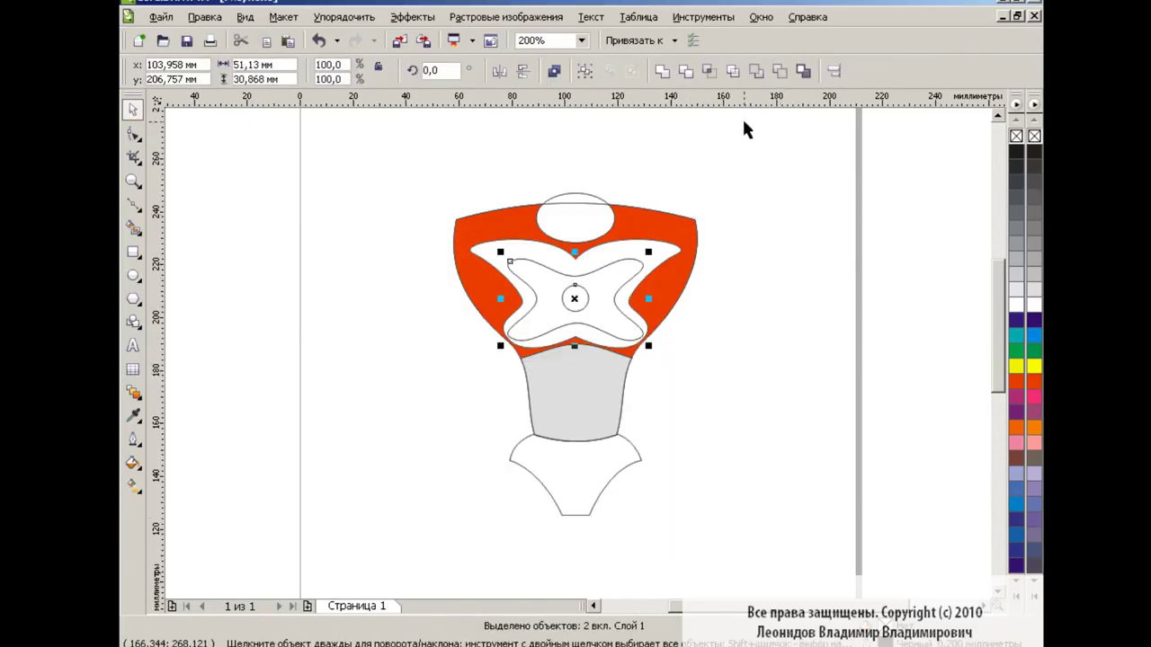
Select the X and its band outline and set up a custom linear fountain fill
left_click(779, 71)
left_click(603, 306)
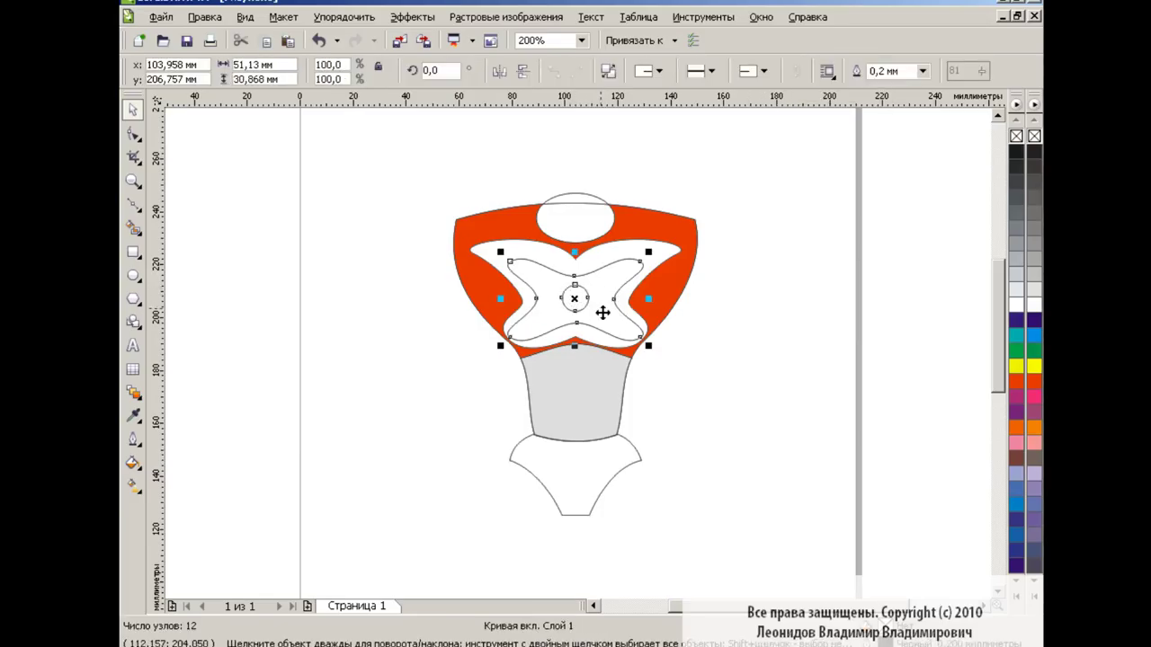
left_click(654, 244)
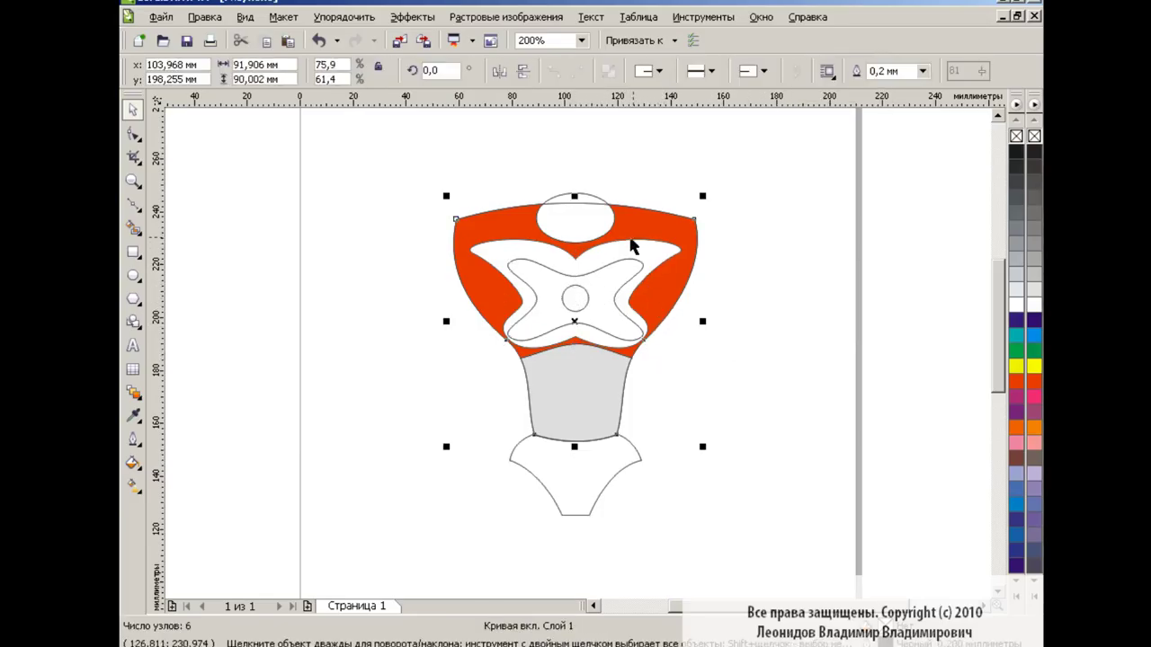
left_click(133, 463)
left_click(171, 463)
Give the band a custom linear gradient ending in black, with a grey stop at 51%
left_click(521, 312)
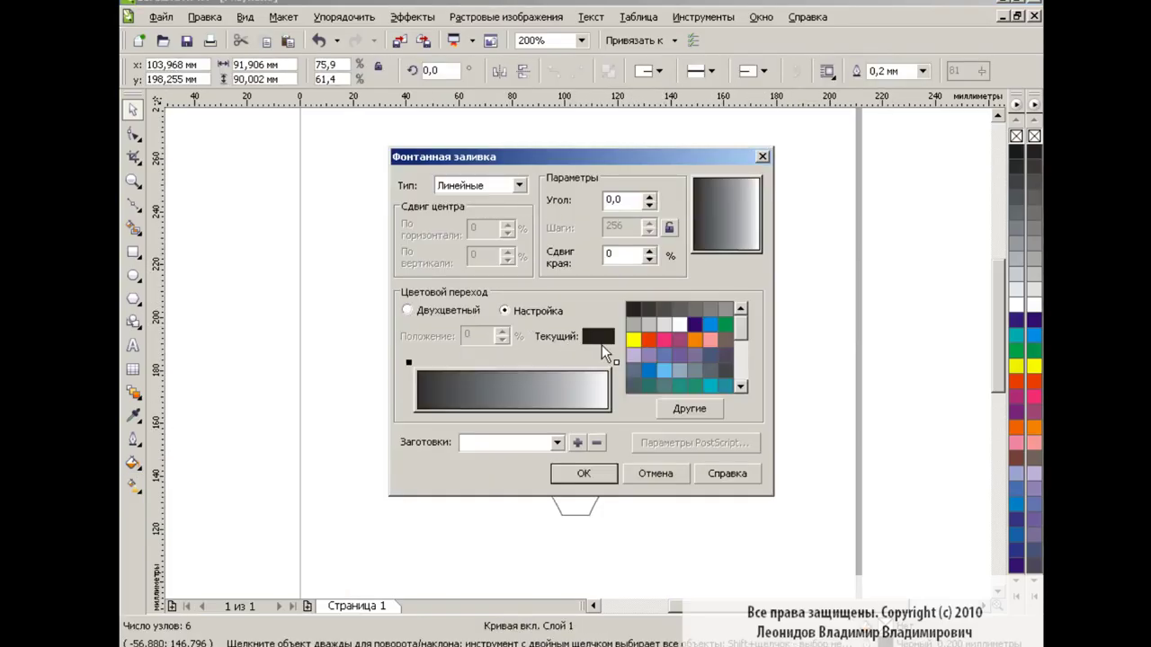
left_click(618, 362)
left_click(634, 309)
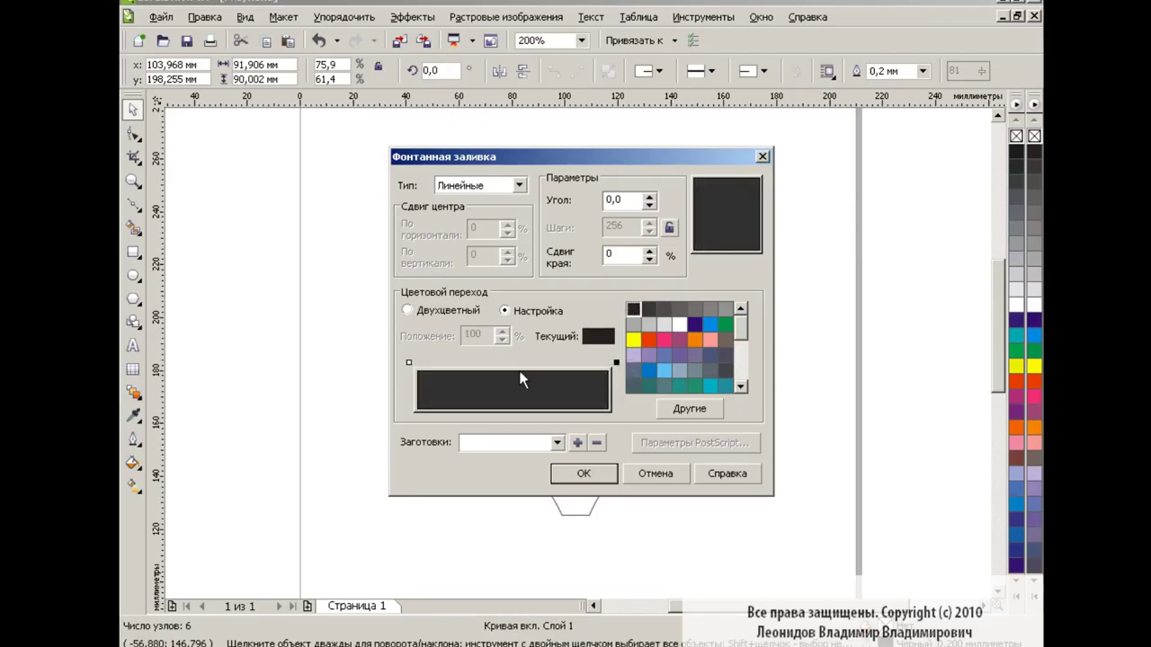
double_click(518, 362)
left_click_drag(519, 364, 514, 364)
left_click(695, 309)
left_click(682, 309)
left_click(703, 310)
left_click(695, 308)
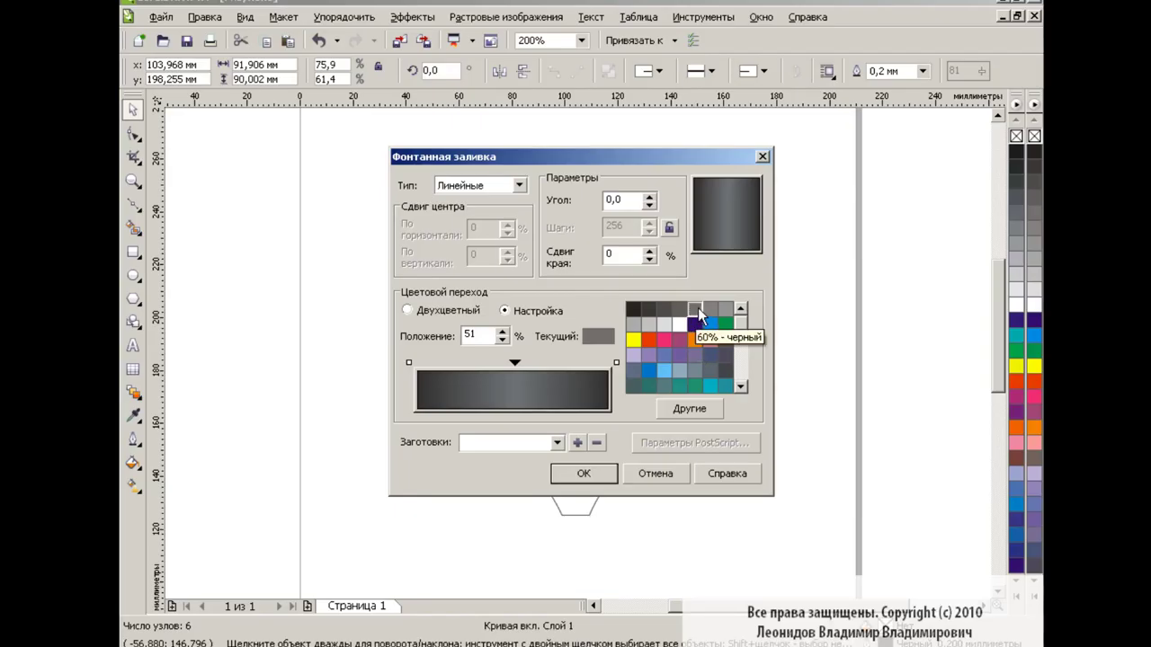
left_click(593, 478)
Add an extra grey stop on the band's gradient line directly on the shape
key("F11")
type("90")
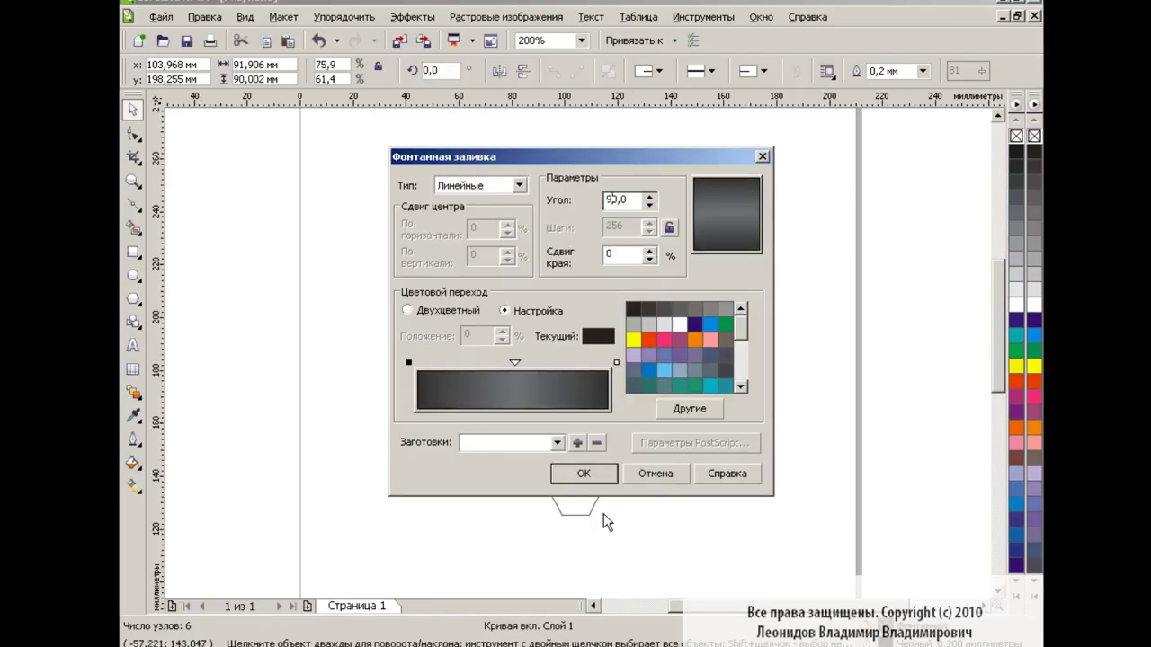
key("Escape")
key("g")
double_click(575, 300)
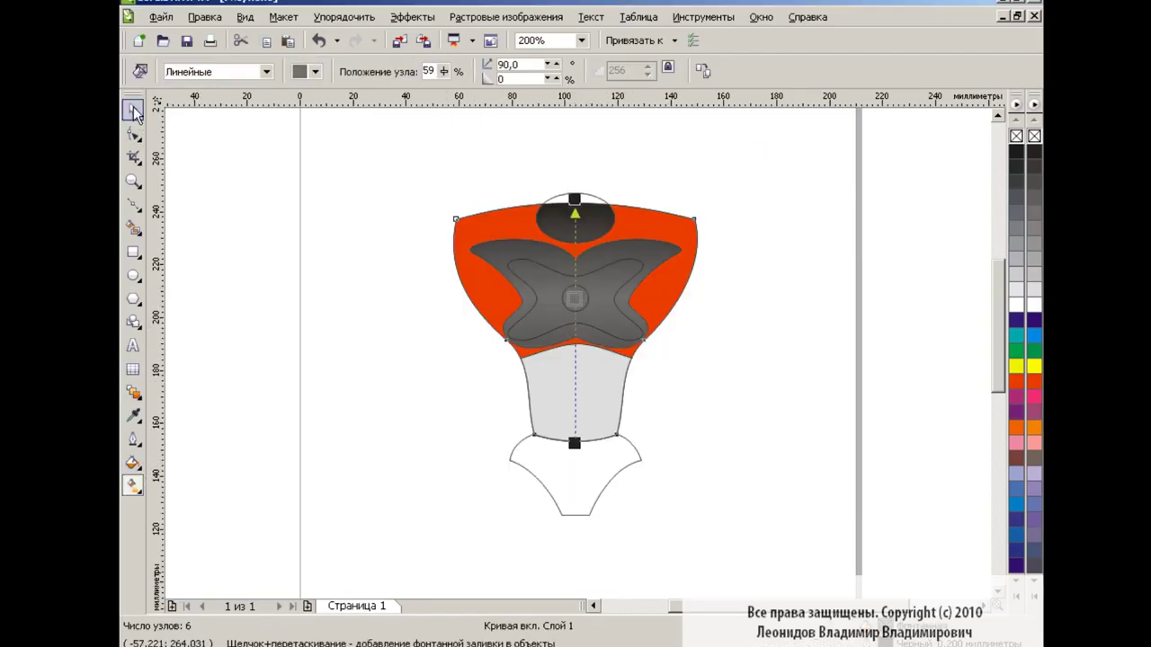
left_click(133, 110)
Fill the X shape with a linear gradient ending in light grey
left_click(617, 281)
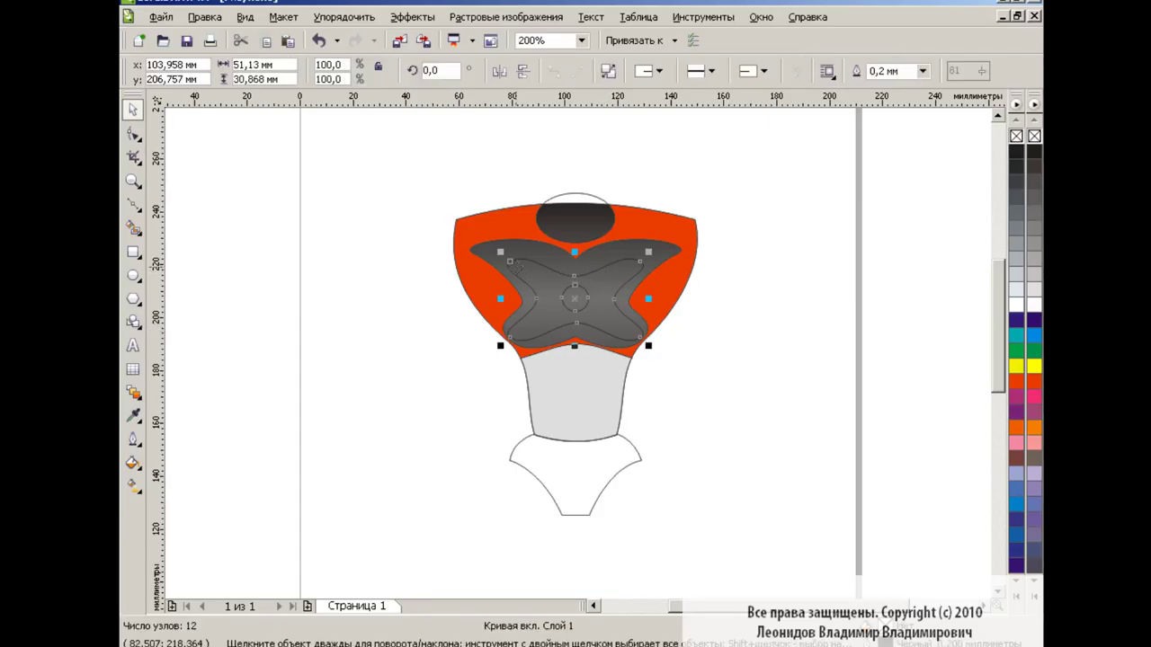
left_click(133, 463)
left_click(252, 491)
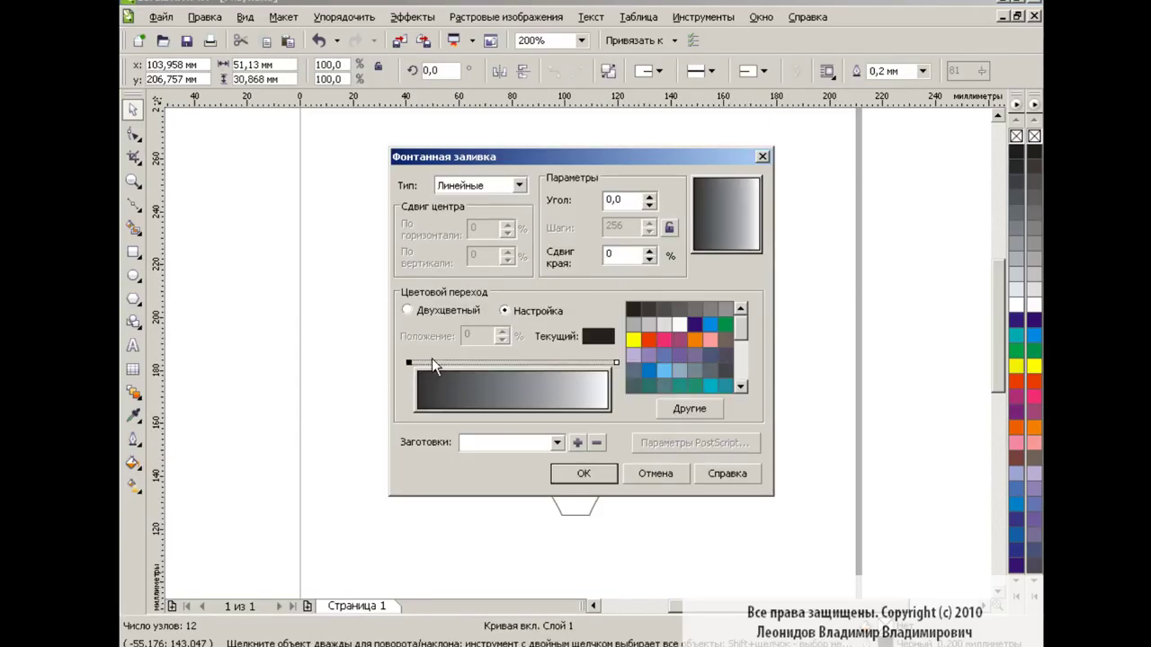
left_click(633, 325)
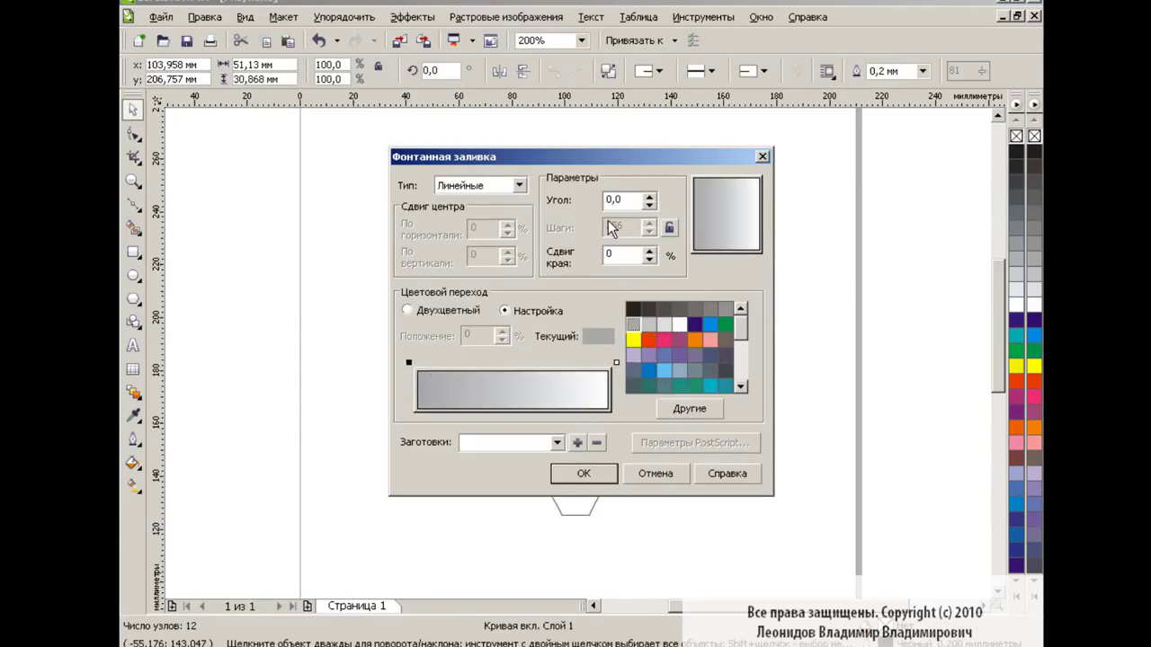
type("90")
left_click(583, 473)
Set the orange outer shell's fountain fill to a radial custom blend
left_click(720, 370)
left_click(681, 284)
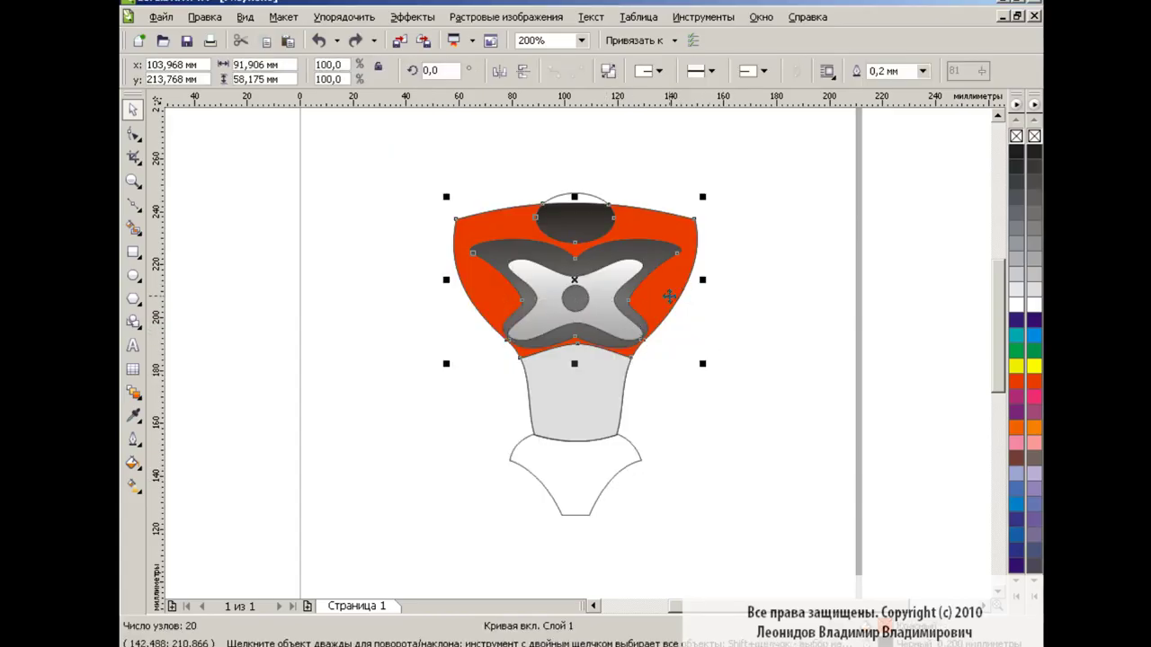
key("F11")
left_click(519, 185)
left_click(467, 214)
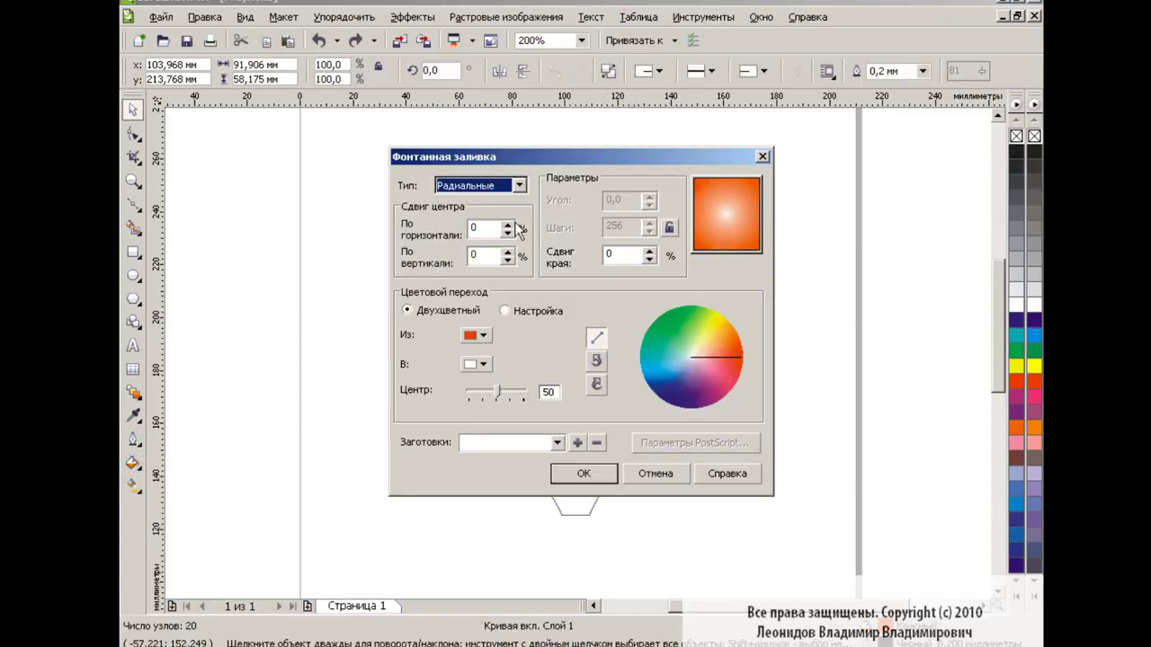
left_click(504, 310)
left_click(616, 362)
Make the shell gradient's outer end dark red, leaving it blending to orange
left_click(648, 340)
left_click(689, 408)
left_click(462, 375)
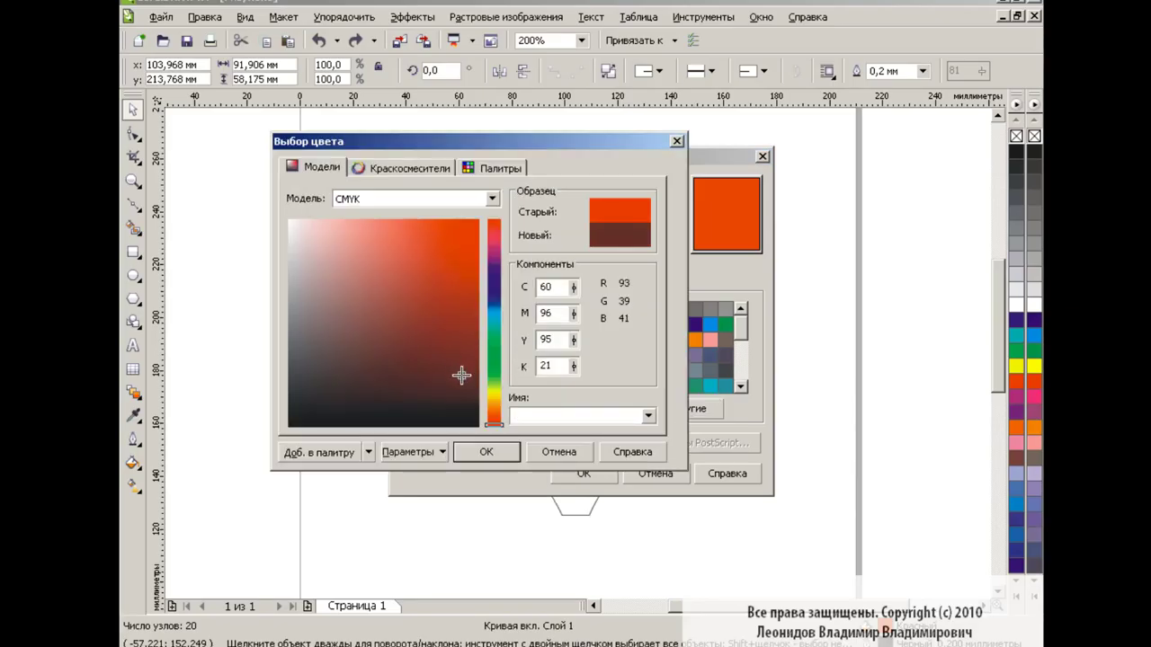
left_click(483, 447)
left_click(584, 473)
key("g")
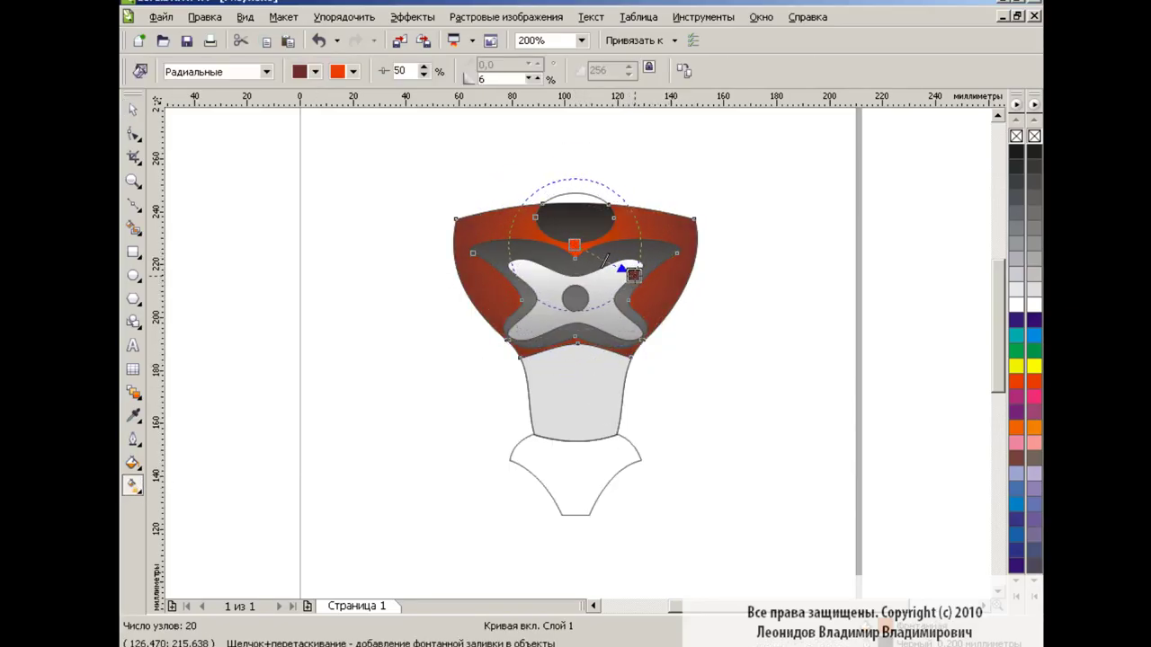
key("space")
left_click(422, 316)
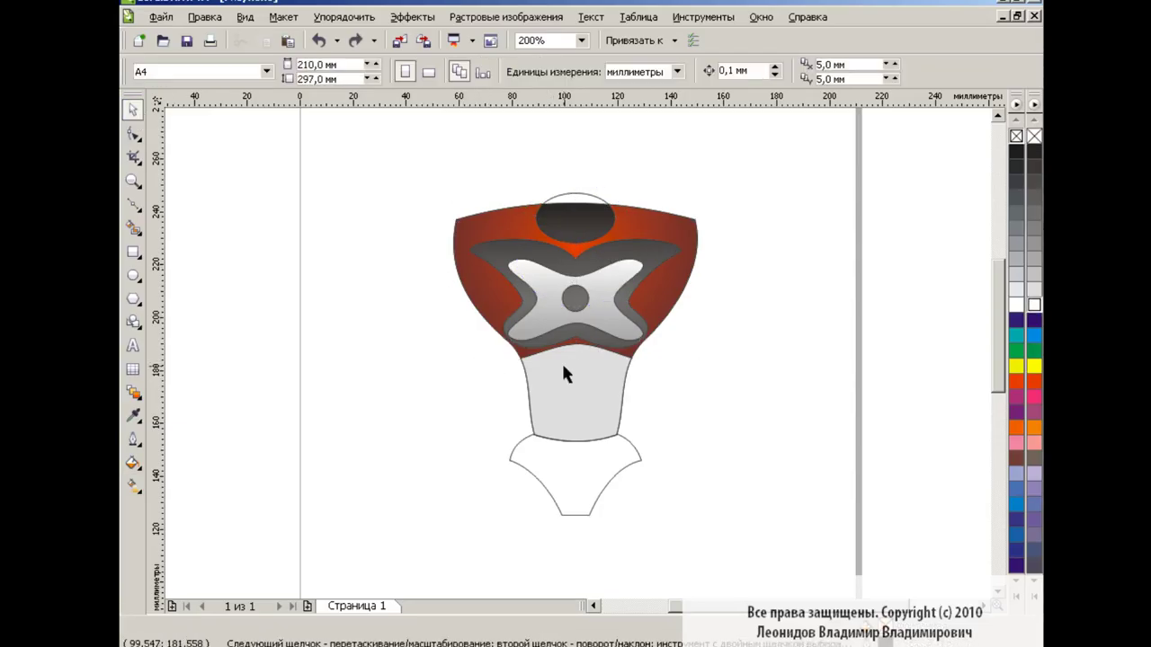
Fill the grey body section with a radial custom gradient edged in grey
left_click_drag(563, 373, 629, 380)
left_click(319, 42)
left_click(133, 463)
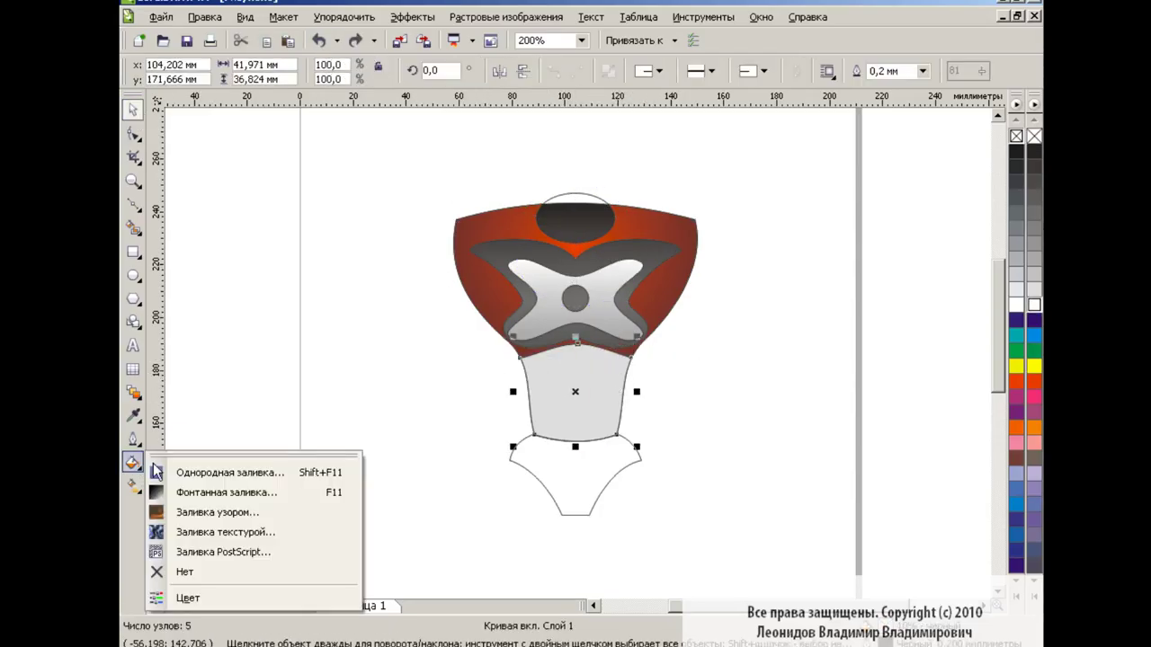
left_click(180, 490)
left_click(519, 185)
left_click(468, 210)
left_click(505, 311)
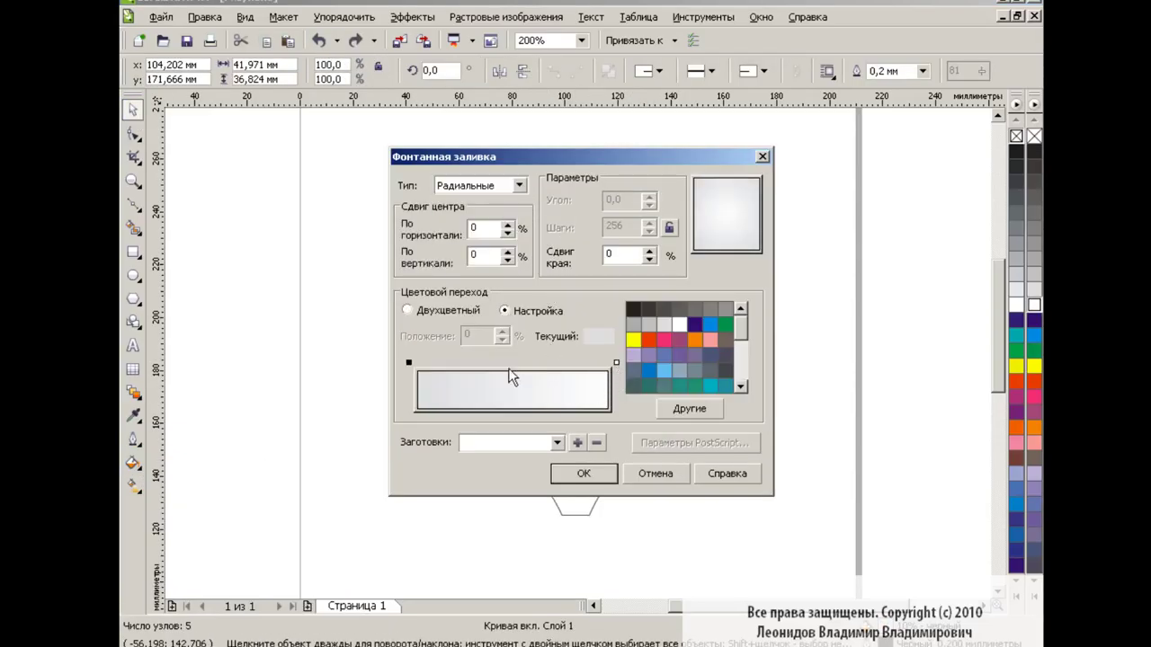
left_click(648, 325)
left_click(586, 473)
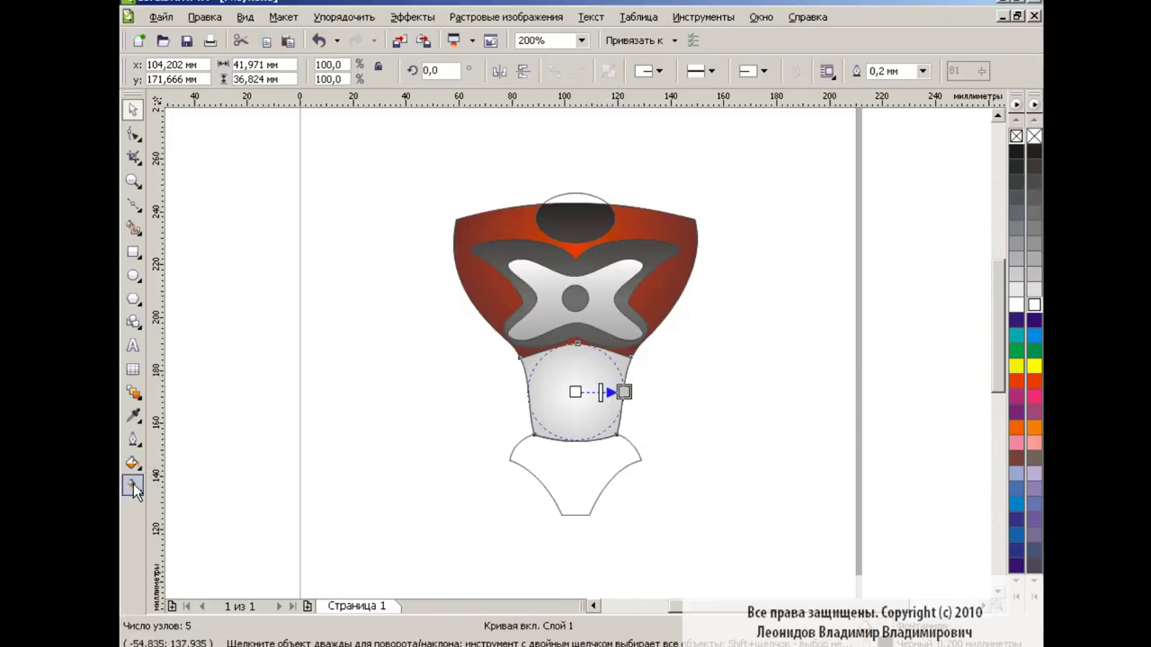
key("g")
key("space")
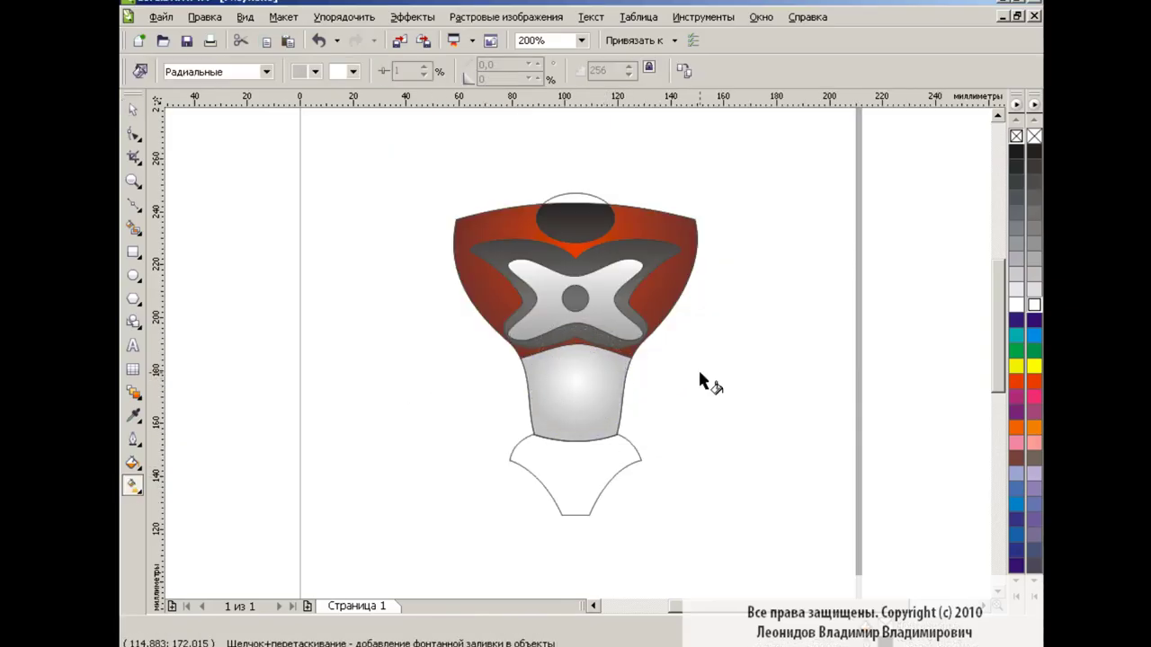
Copy only the neck's fill onto the flared shape using Copy Properties From
left_click(592, 485)
left_click(204, 16)
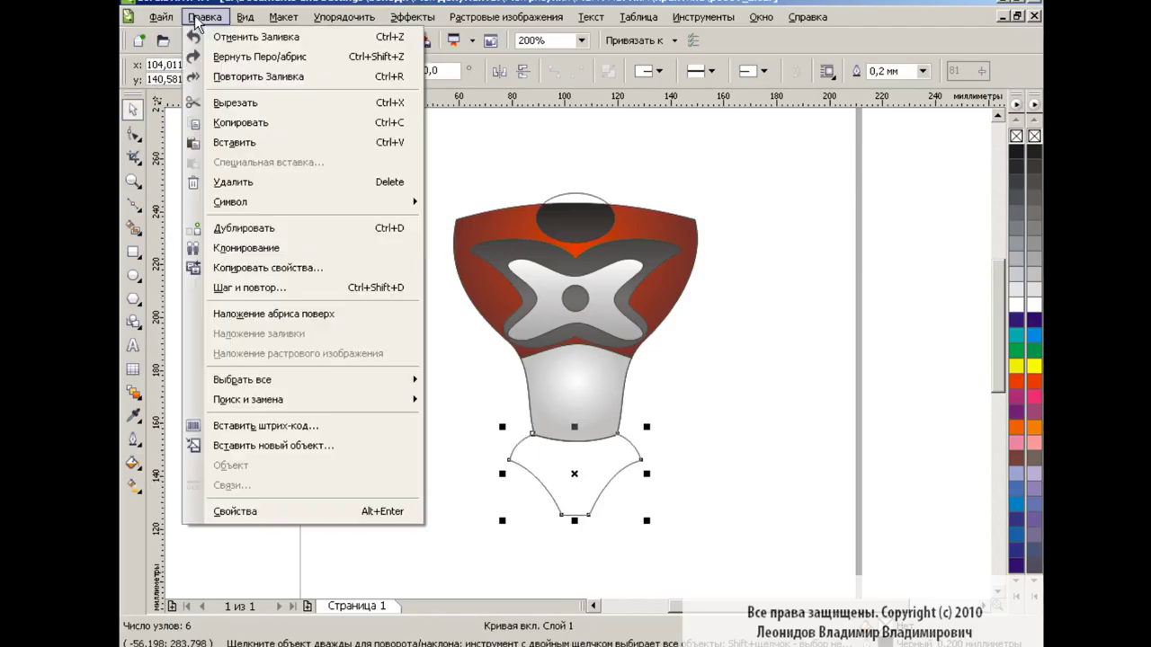
left_click(261, 265)
left_click(415, 313)
left_click(629, 355)
left_click(562, 390)
left_click(133, 485)
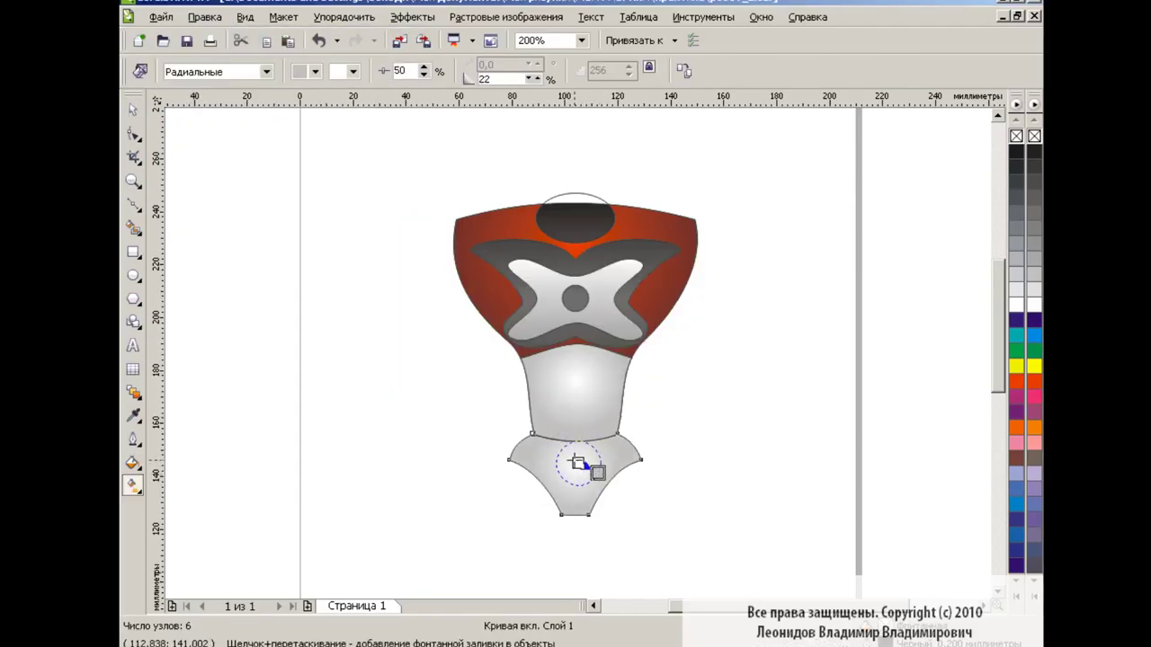
key("space")
left_click(406, 396)
left_click(581, 40)
left_click(567, 171)
scroll(993, 305, "up", 5)
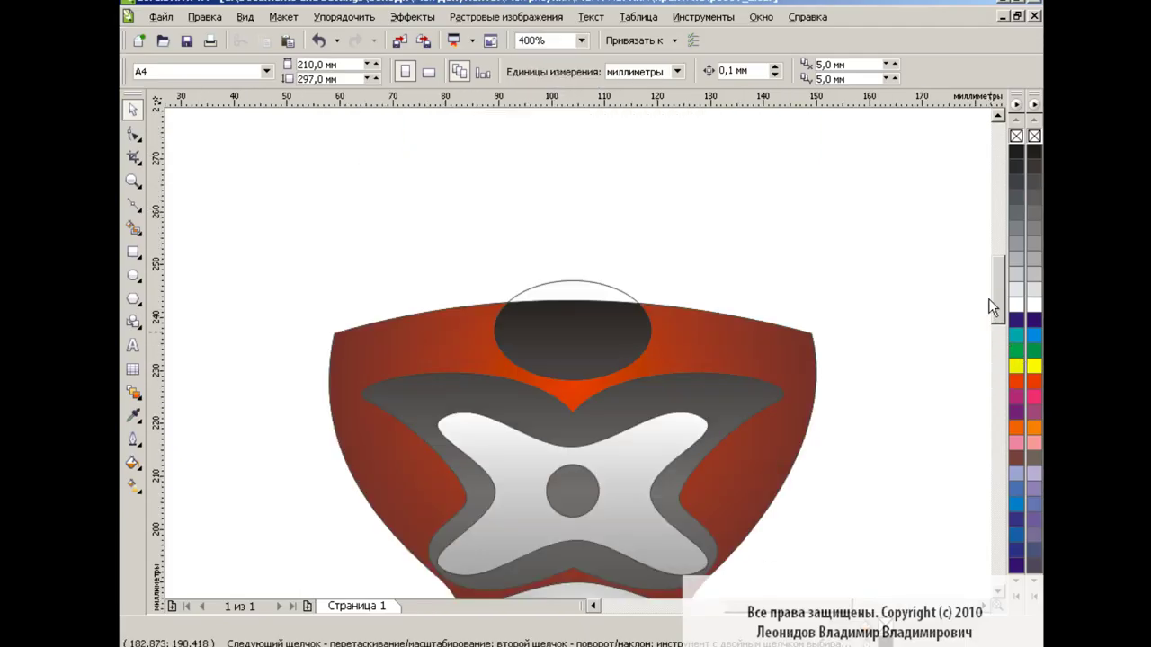
Duplicate the top ellipse slightly upward and Smart Fill the gap between them
key("Tab")
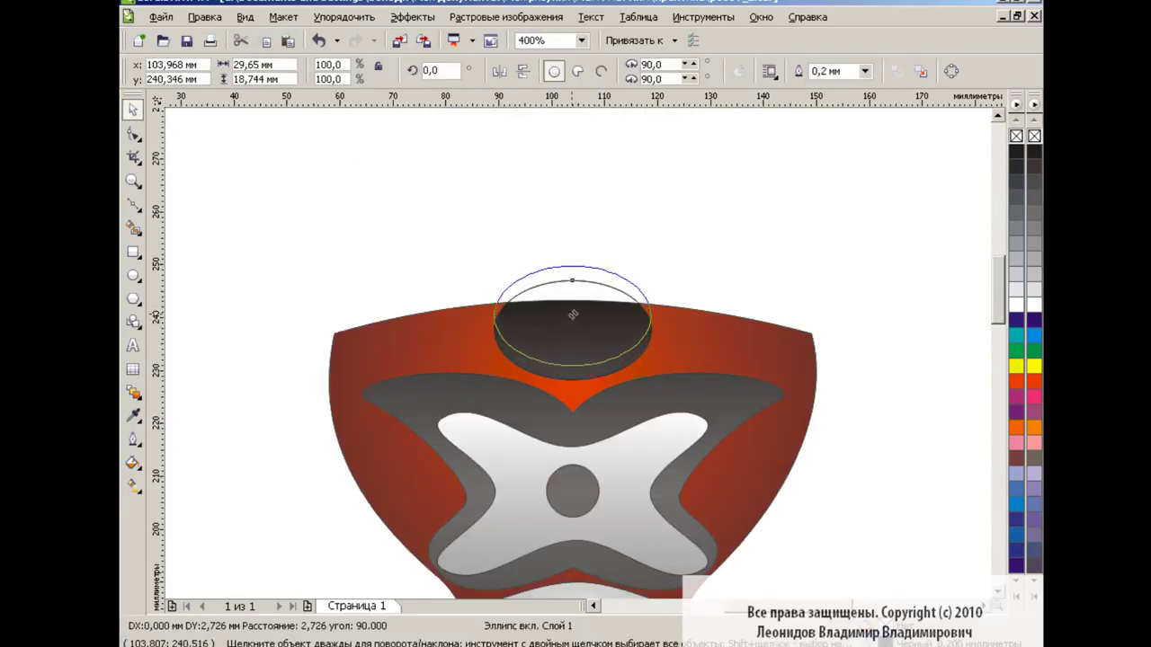
left_click_drag(583, 328, 574, 311)
left_click(133, 228)
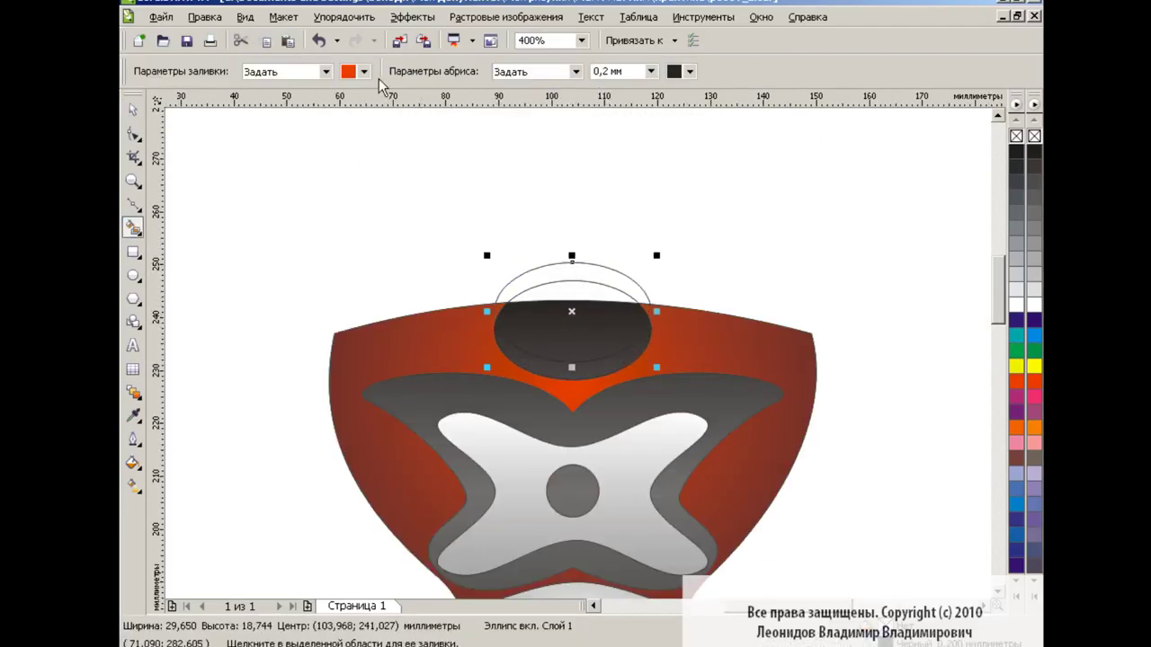
left_click(373, 71)
left_click(395, 96)
left_click(545, 329)
key("space")
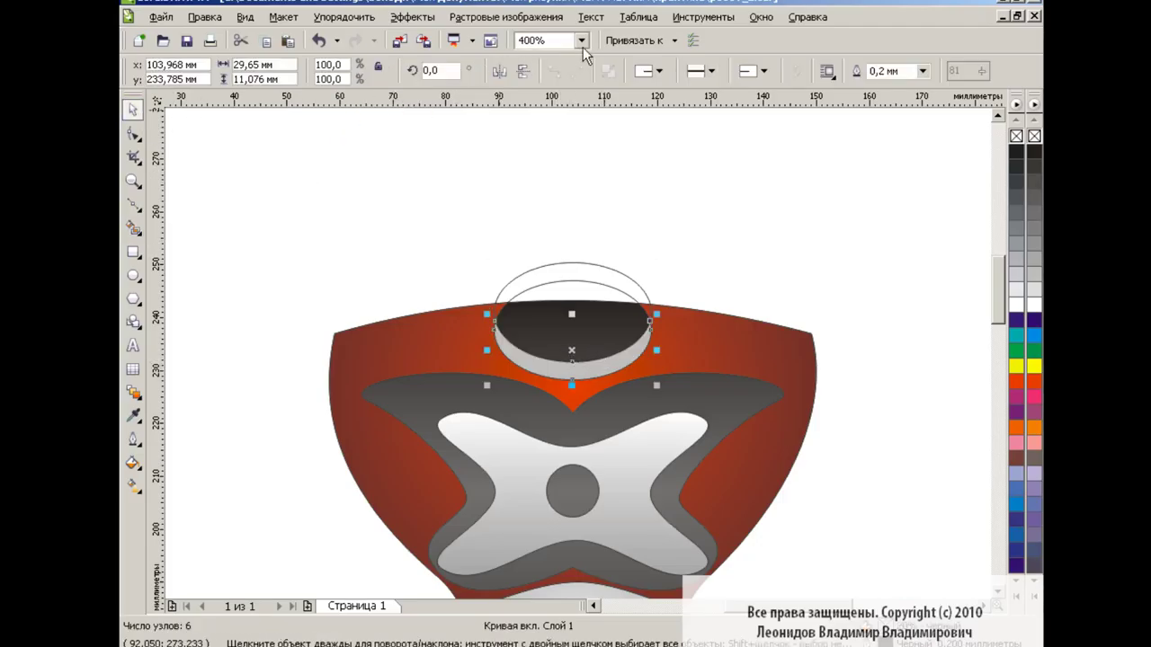
Zoom in on the new rim band and reselect it
left_click(497, 42)
type("6")
key("Return")
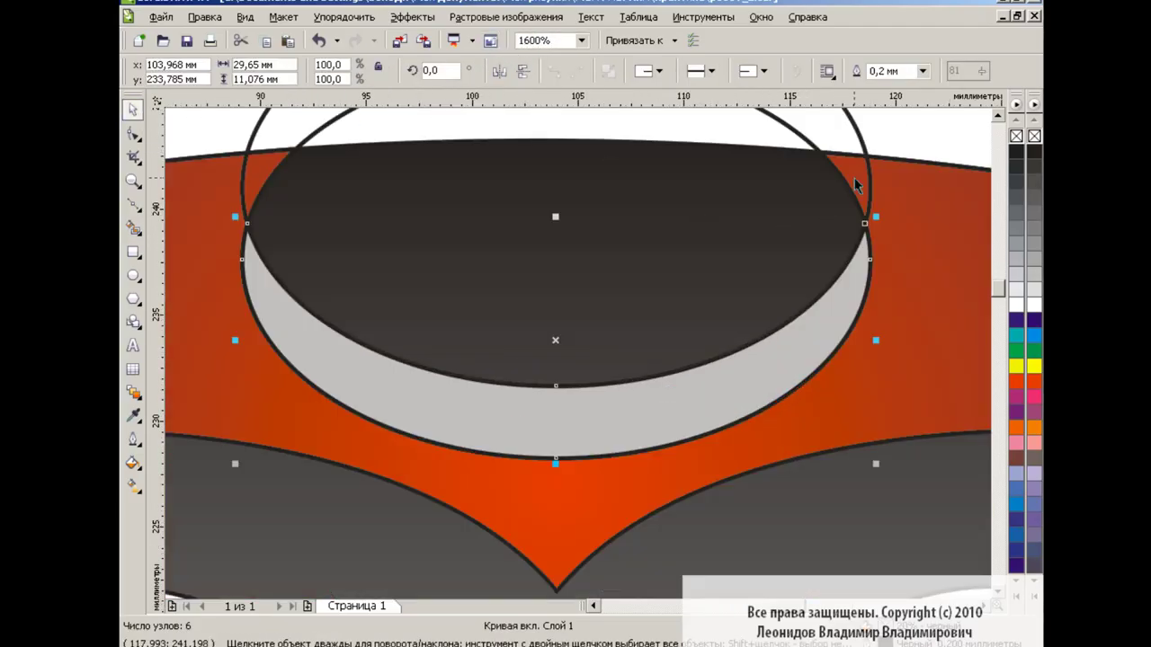
left_click(863, 146)
left_click(513, 400)
Put a mesh fill on the rim band and colour a group of nodes dark grey
left_click(133, 488)
left_click(158, 486)
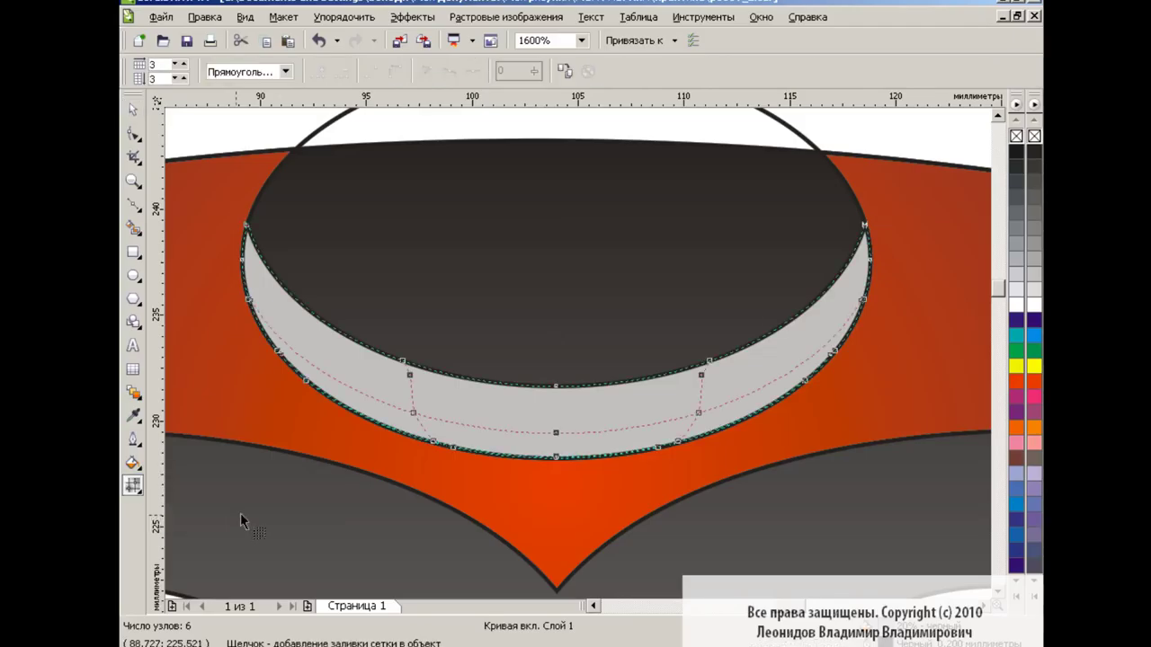
left_click(411, 376)
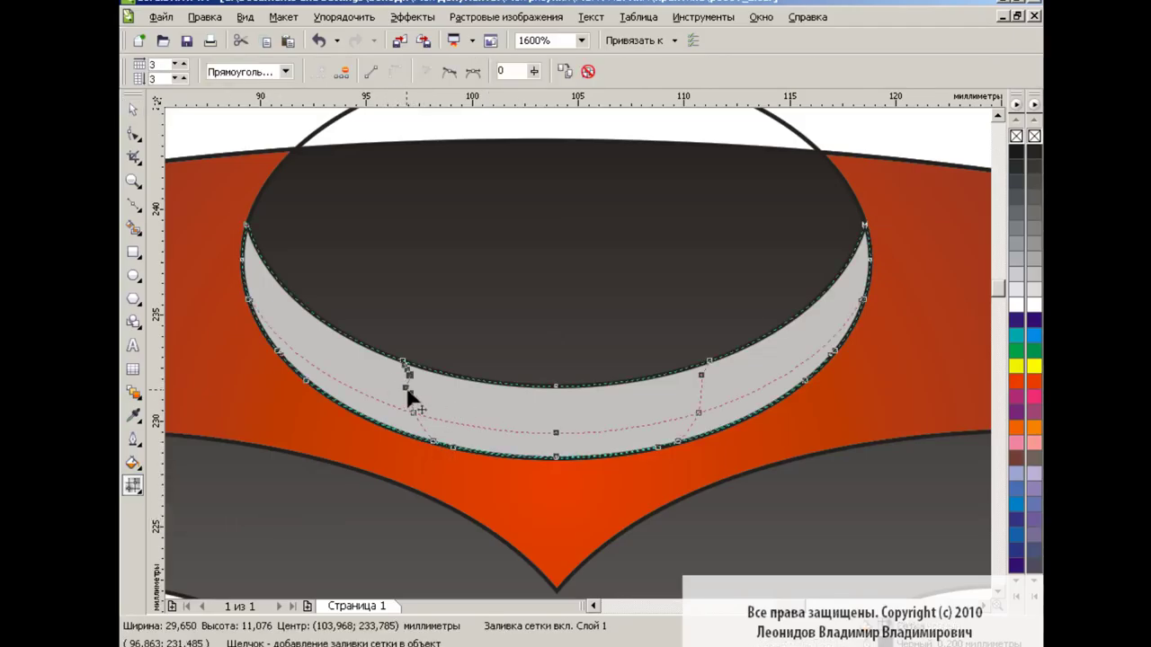
left_click(742, 405)
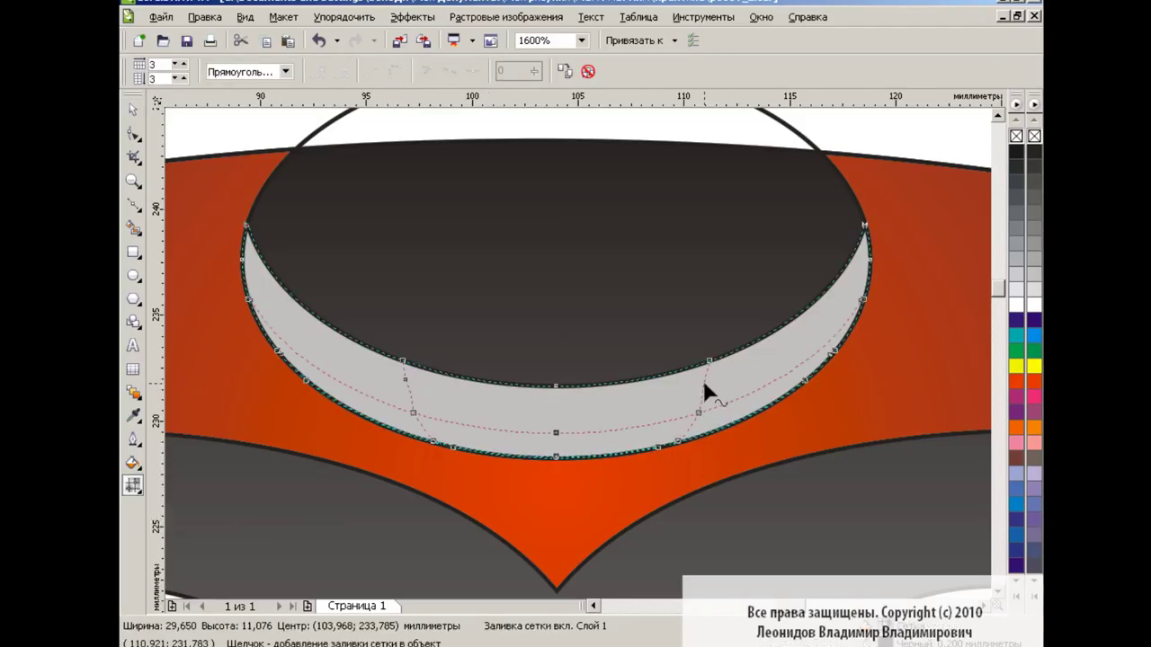
left_click_drag(231, 216, 929, 485)
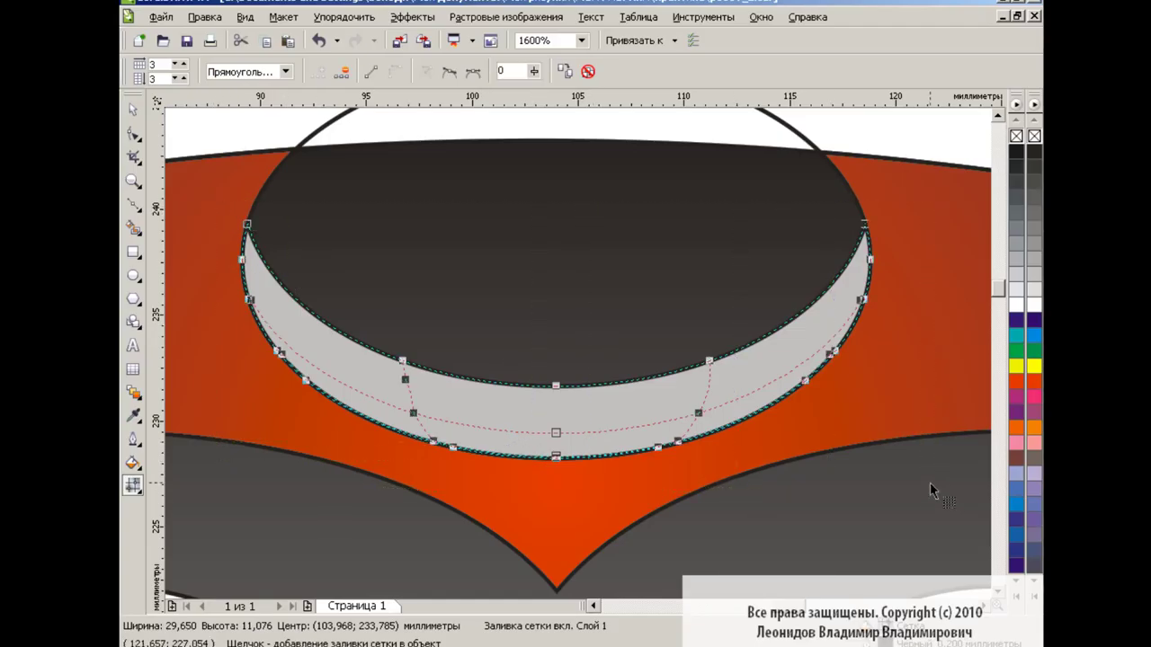
left_click(1034, 167)
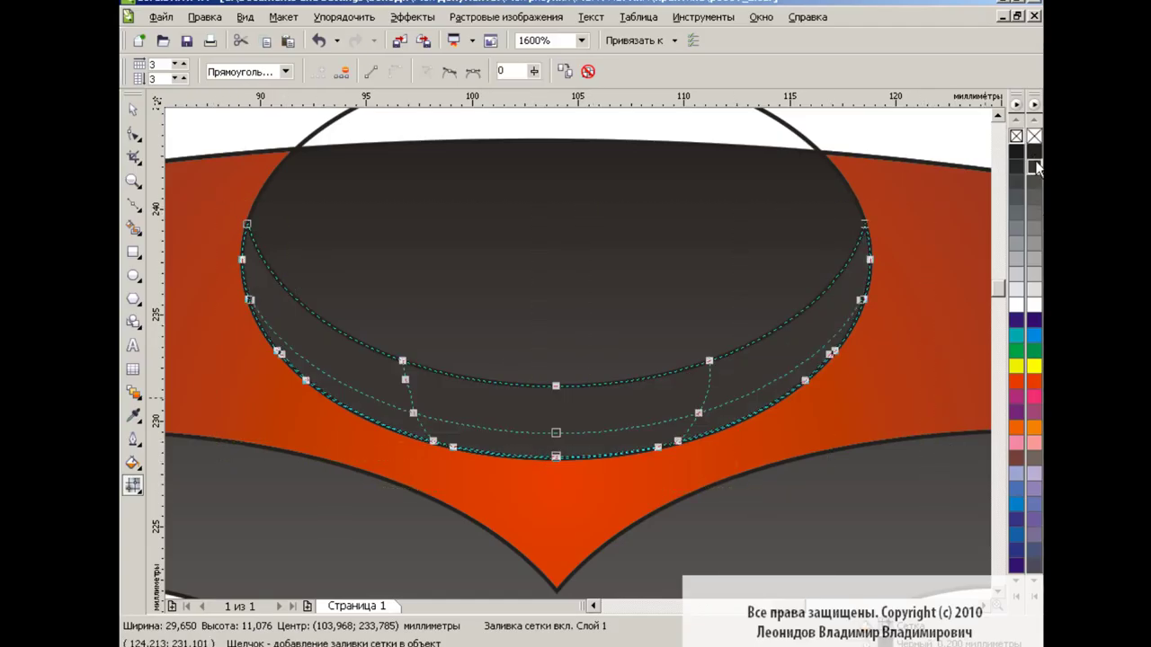
Shade the right-end mesh node a lighter grey to finish the metallic edge
left_click(862, 299)
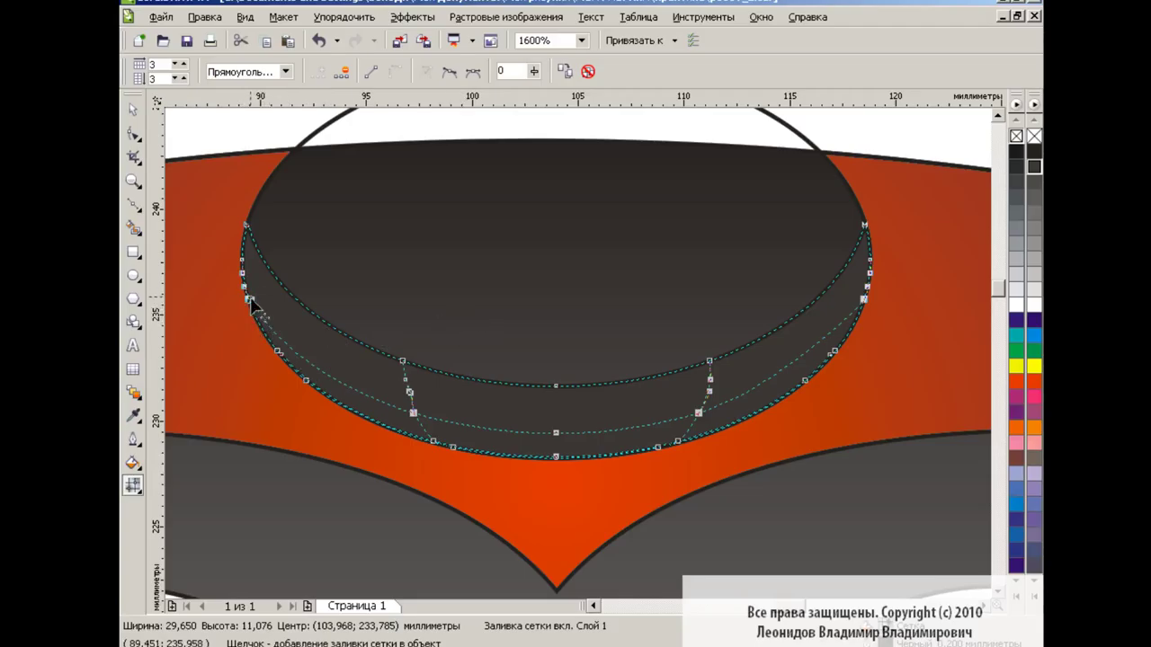
left_click(1034, 241)
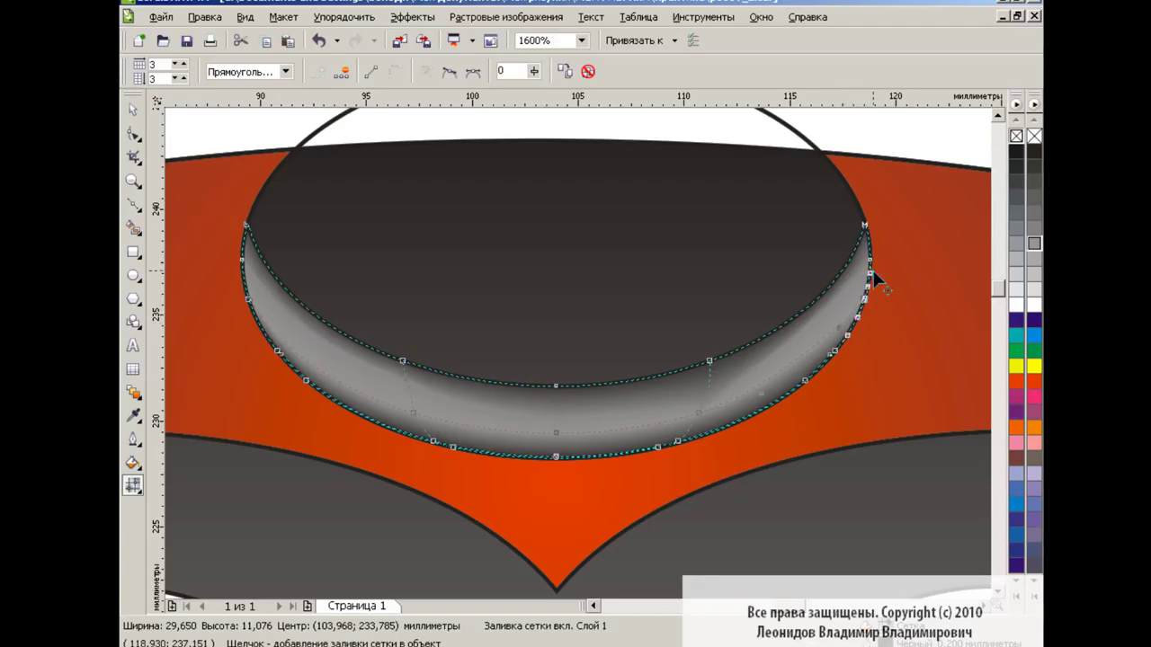
left_click(317, 40)
key("ctrl+shift+z")
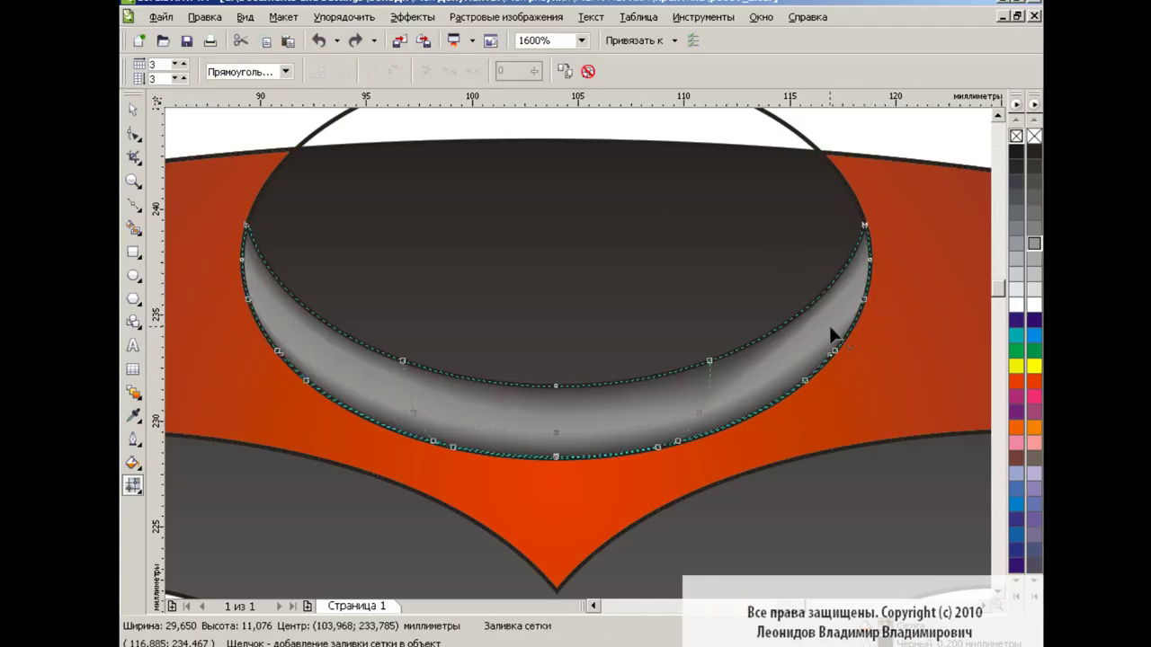
left_click(709, 362)
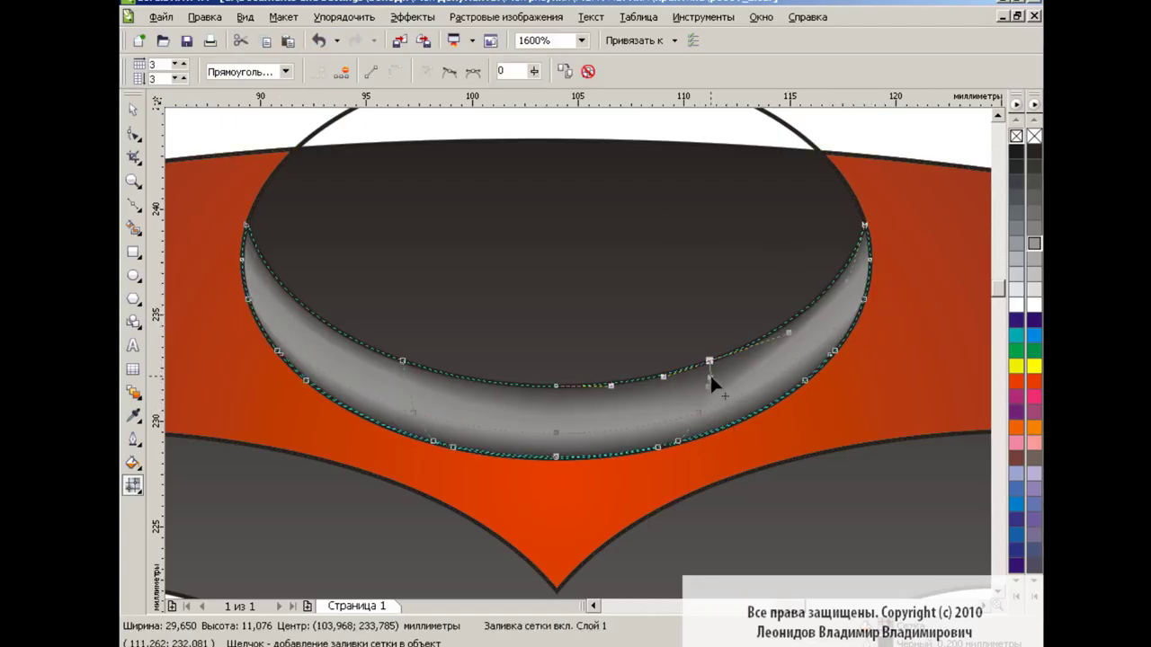
key("ctrl+z")
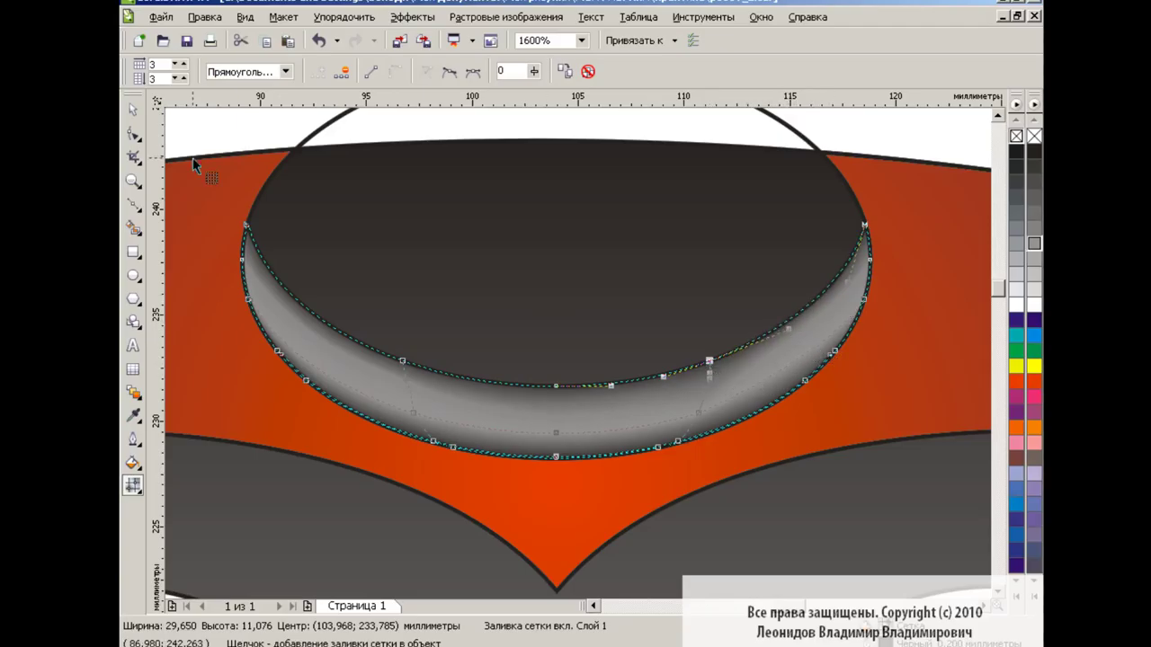
left_click(133, 110)
key("m")
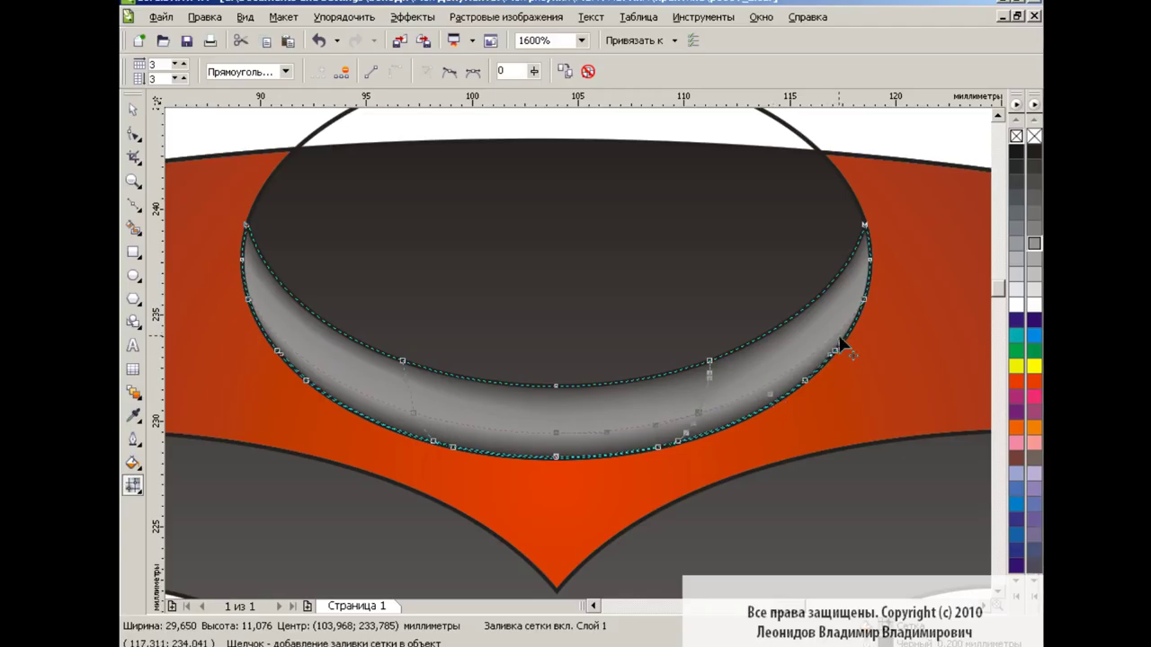
key("space")
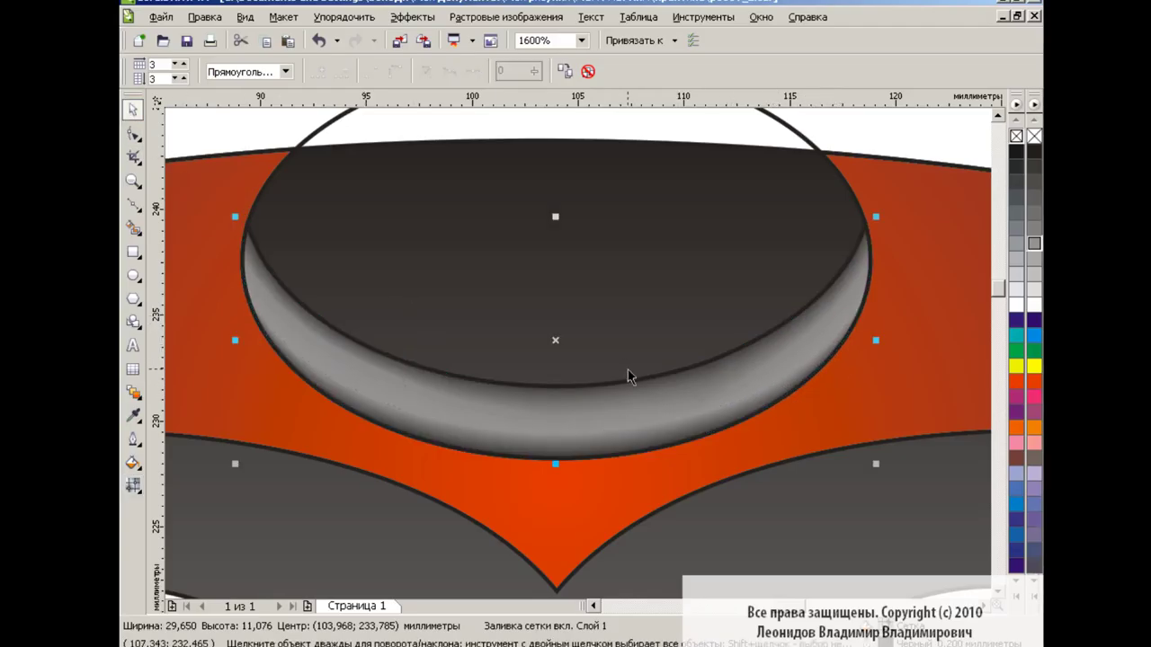
left_click(580, 41)
Lift a copy of the rim band above the torso and shrink it into a thin crescent
left_click(549, 180)
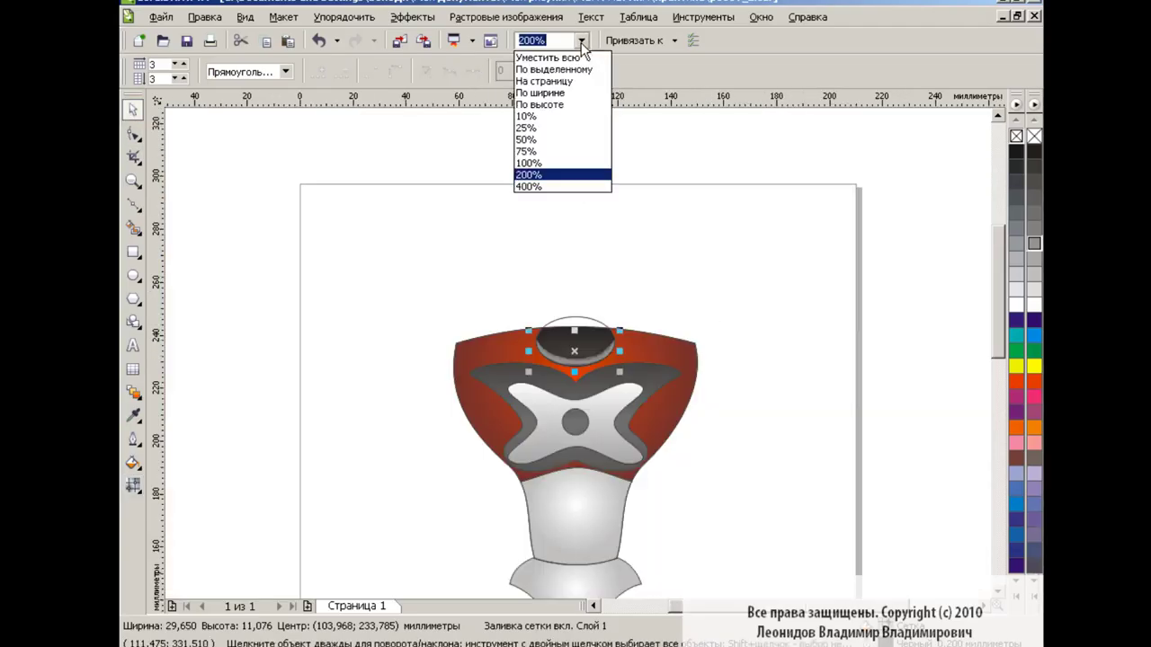
left_click(595, 299)
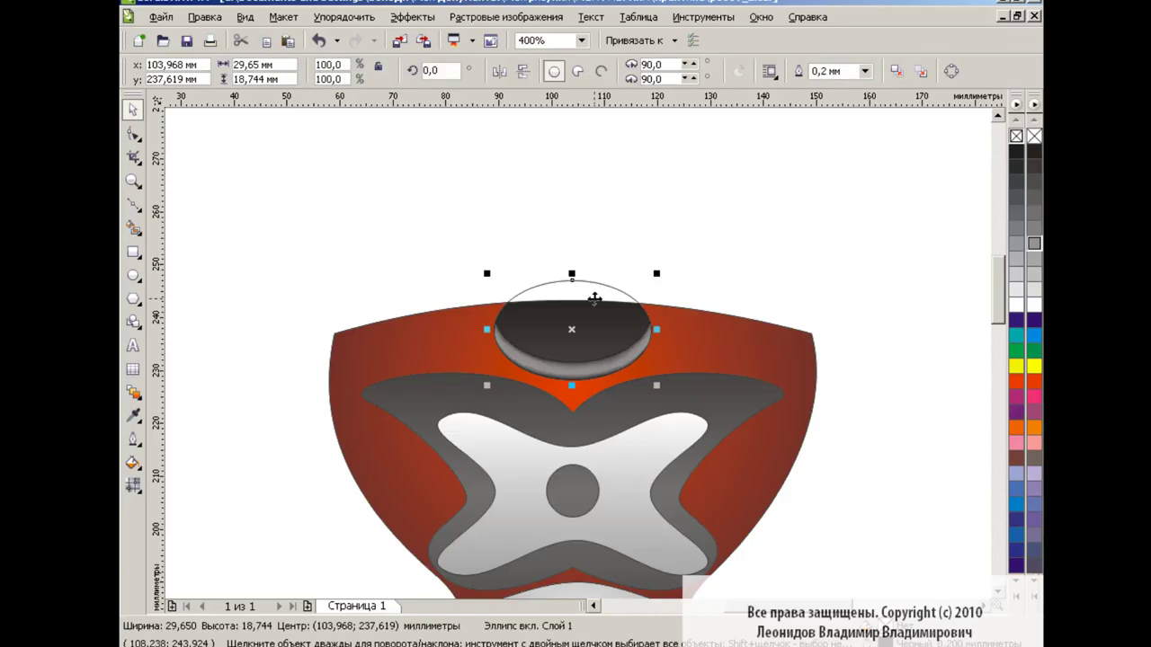
left_click(596, 372)
left_click_drag(574, 346, 570, 247)
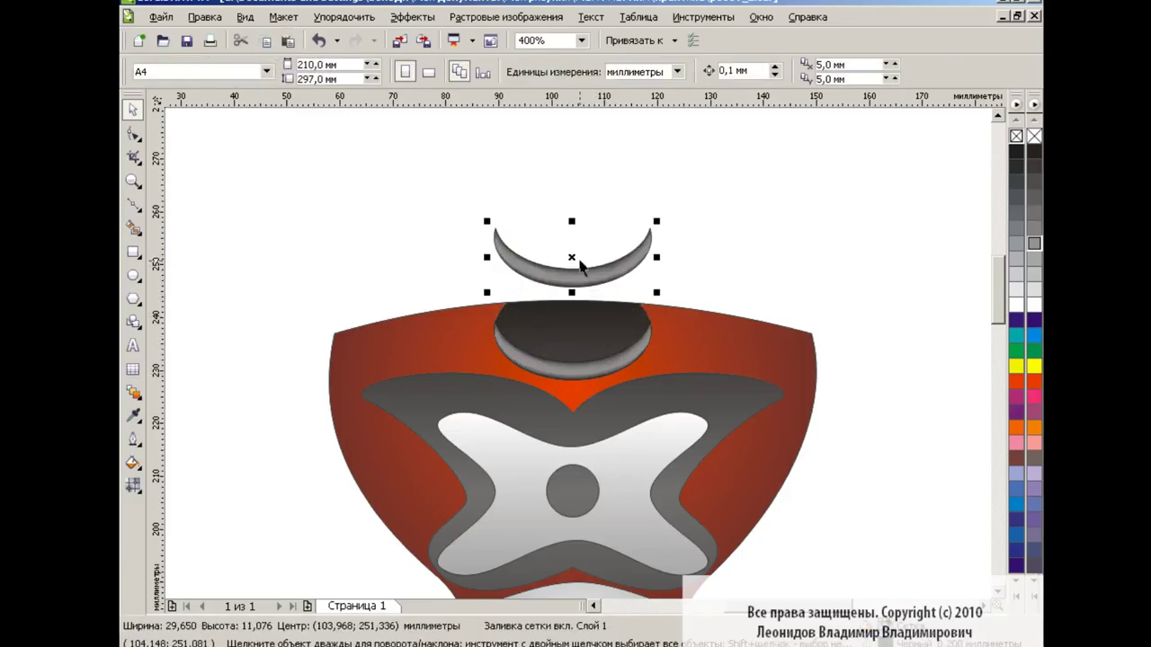
left_click_drag(653, 286, 627, 258)
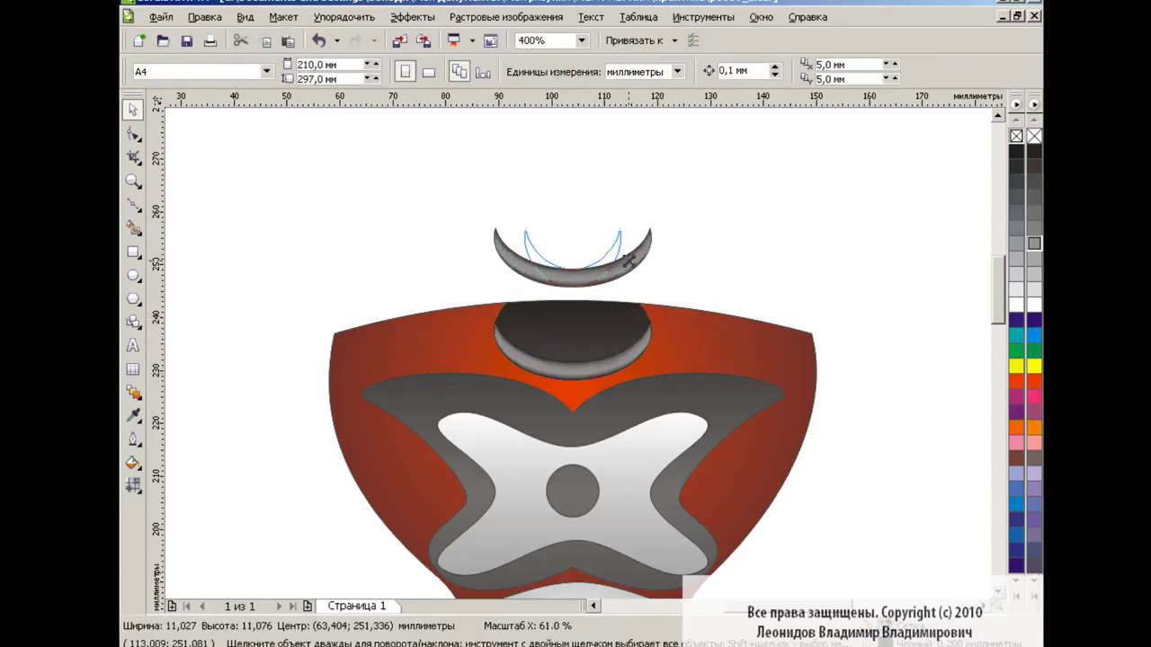
left_click_drag(628, 258, 610, 297)
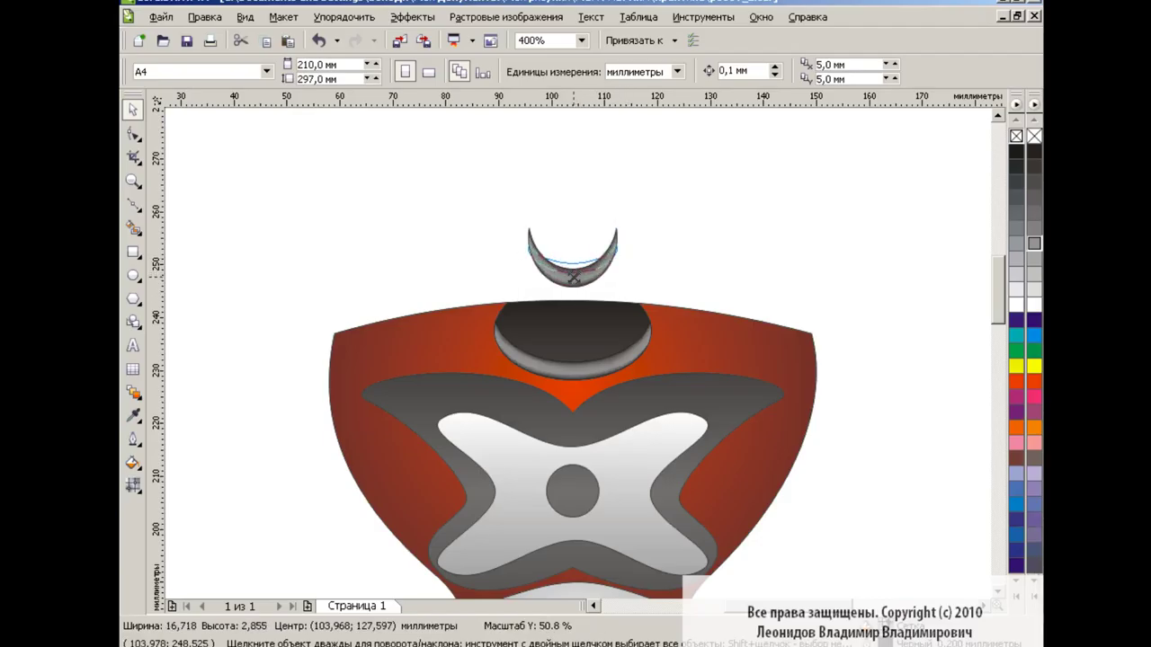
left_click(609, 297)
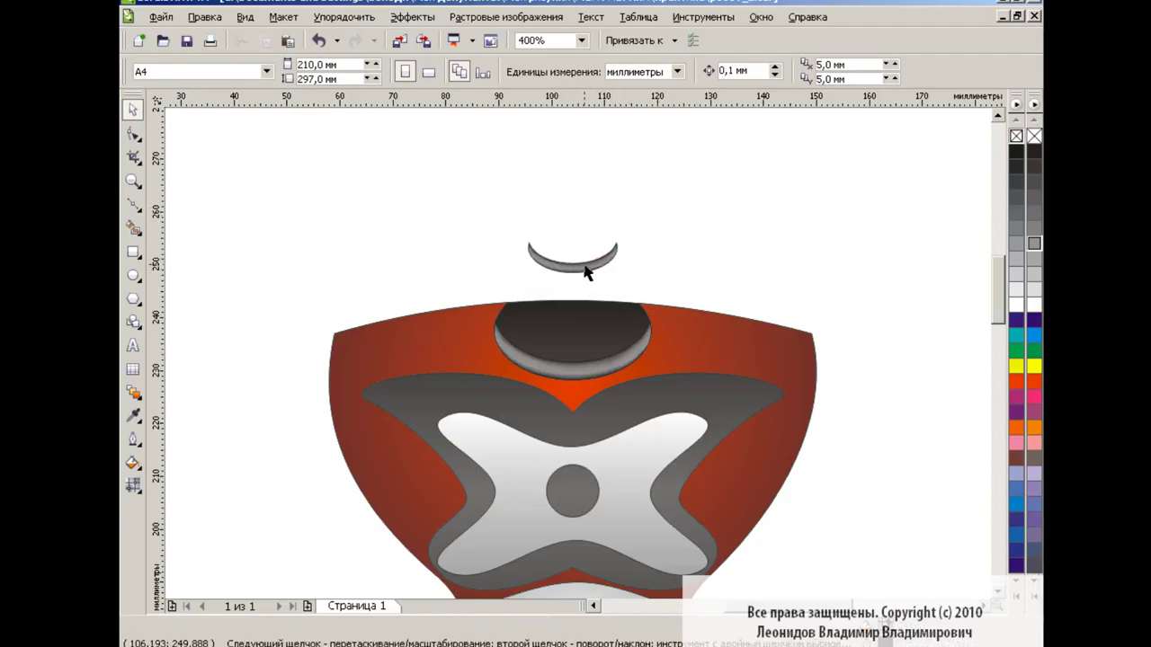
Add a wider crescent copy below, then duplicate the pair further down
left_click(586, 263)
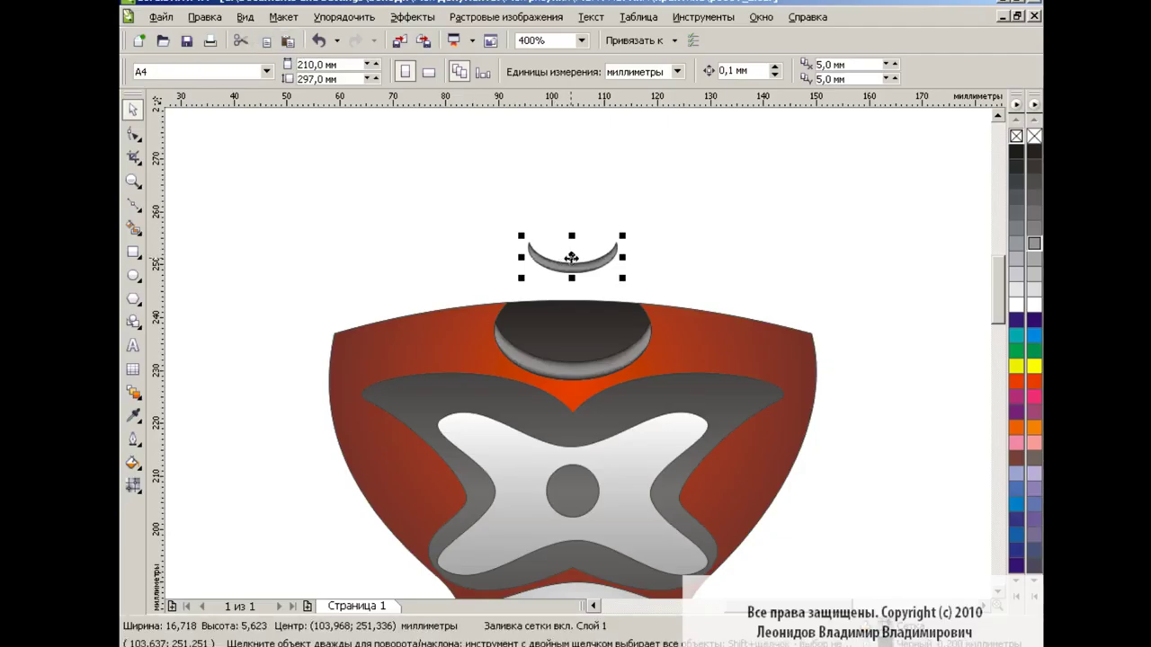
left_click_drag(571, 258, 627, 267)
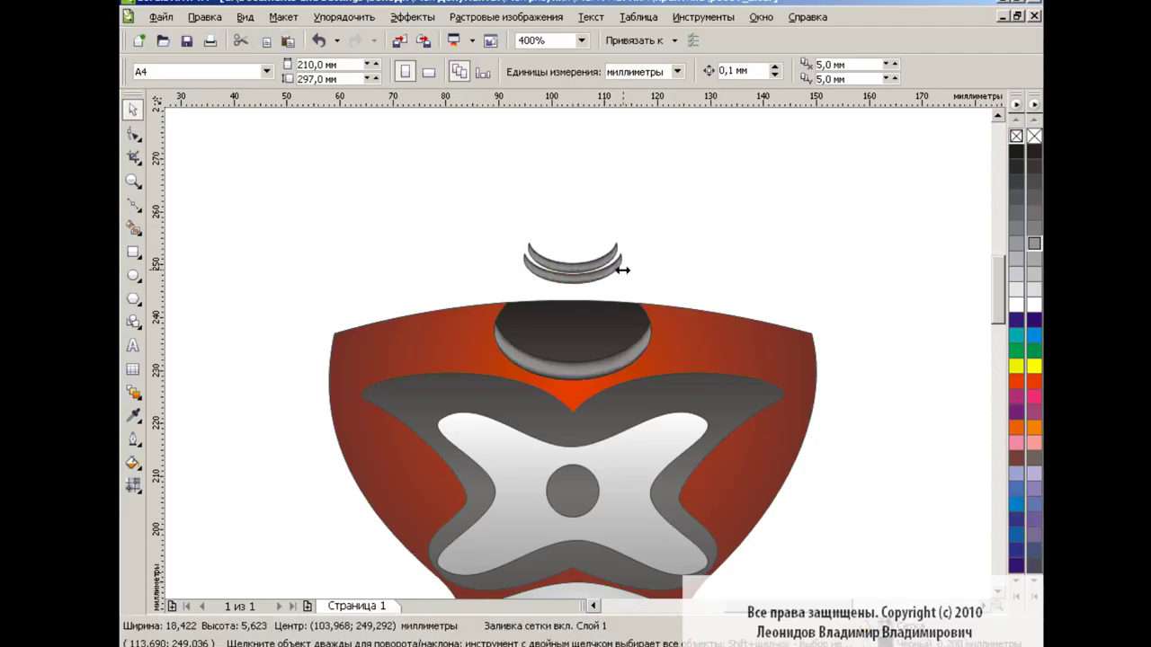
left_click_drag(519, 234, 699, 311)
left_click_drag(576, 263, 576, 288)
left_click(610, 286)
key("Escape")
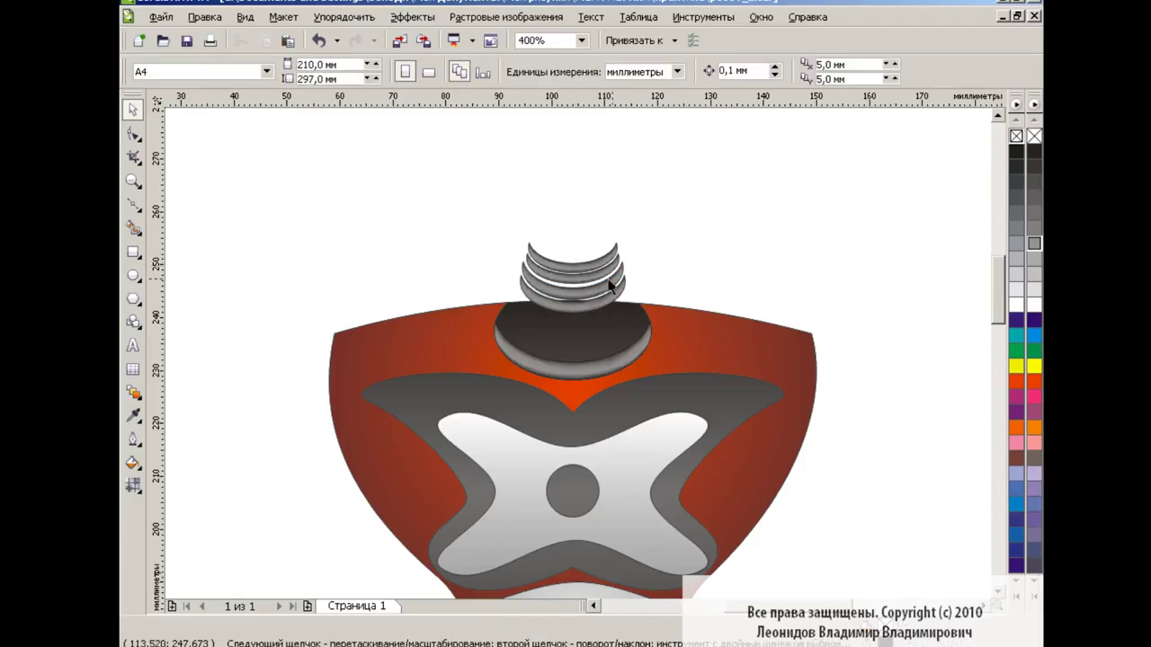
Place a wider copy of the four-crescent stack over the dark base
left_click(612, 274)
left_click(702, 264)
left_click(627, 293)
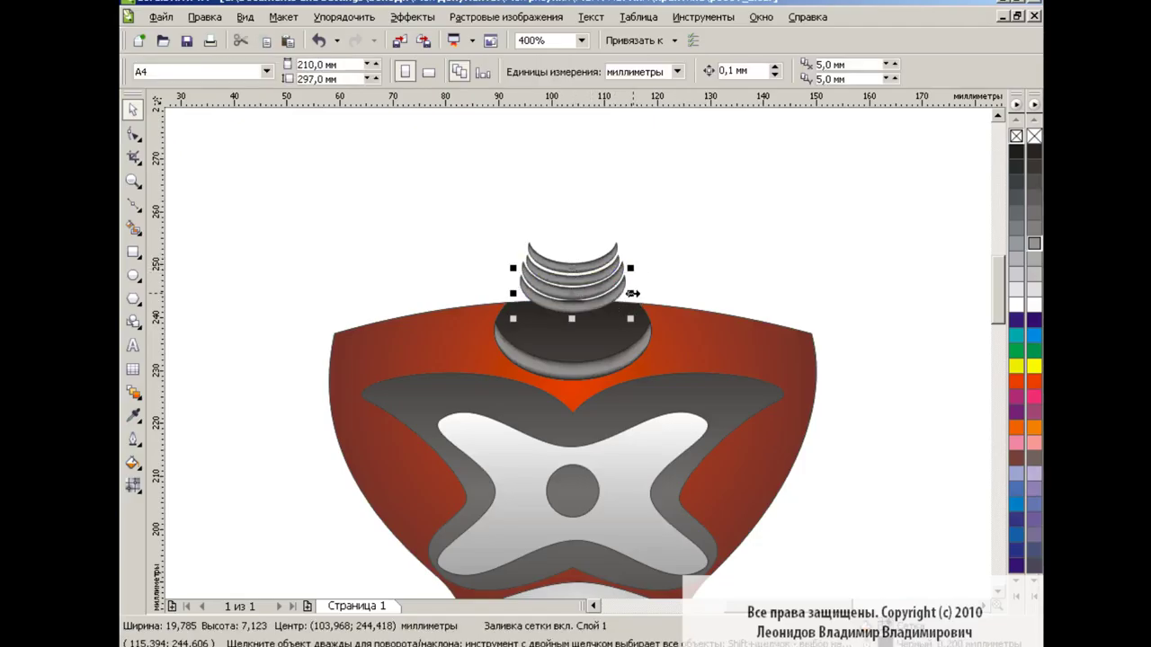
left_click_drag(499, 220, 662, 319)
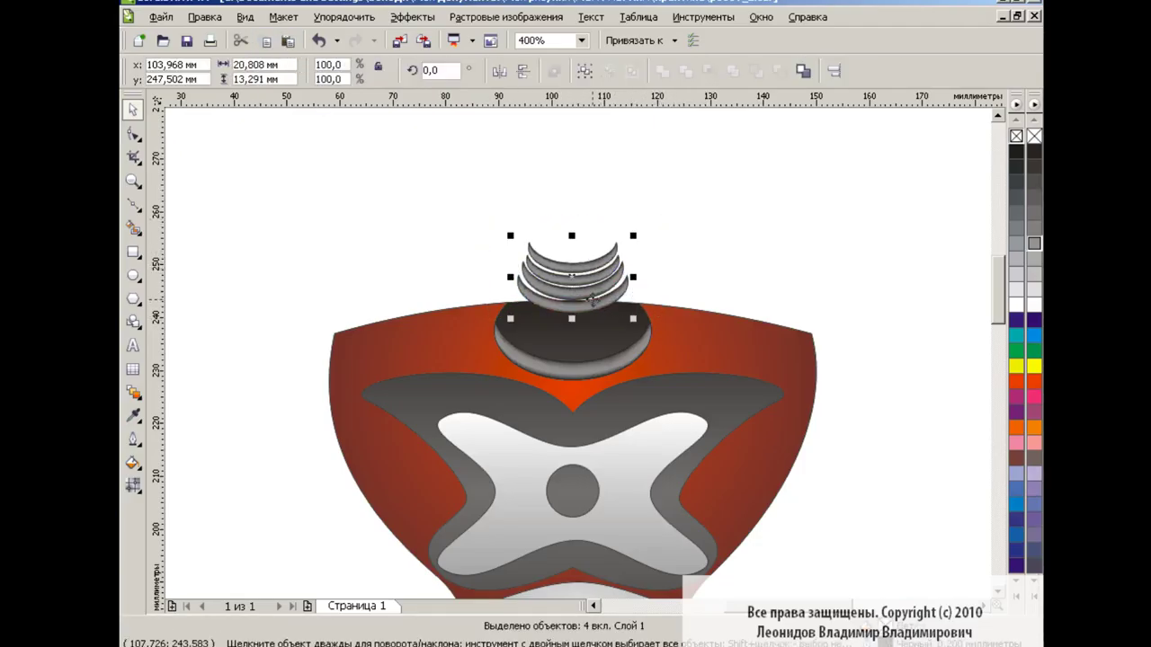
mouse_move(591, 300)
left_mouse_down()
mouse_move(590, 351)
mouse_move(652, 328)
left_mouse_up()
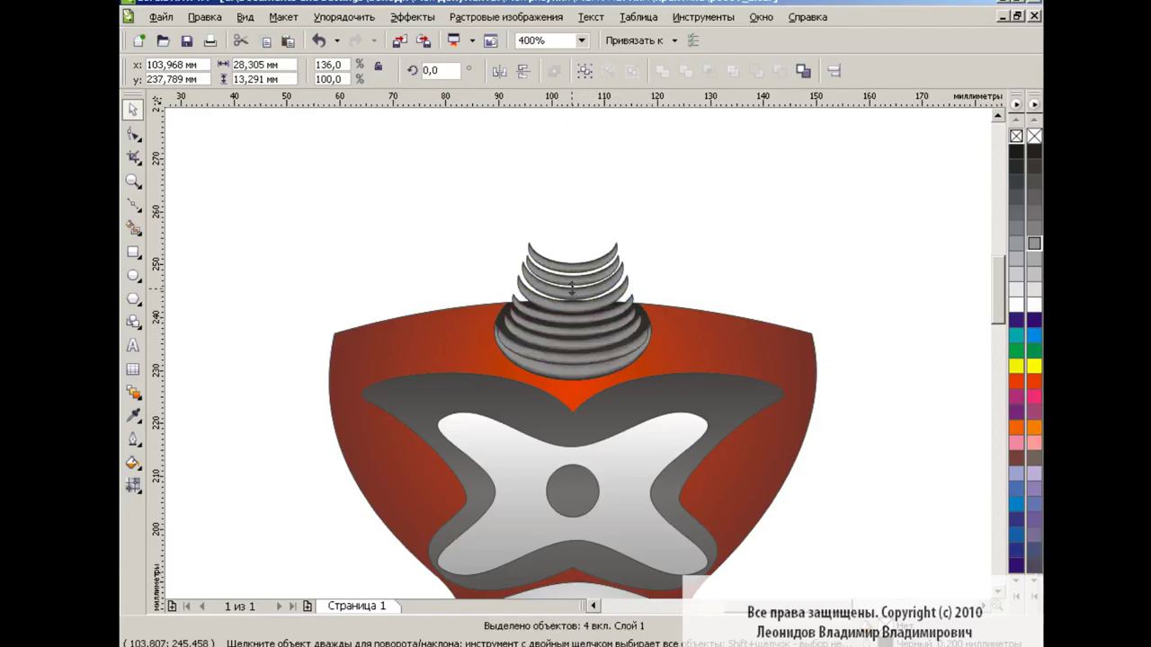
Nudge one rib crescent down and widen it to fit the stack evenly
left_click(731, 271)
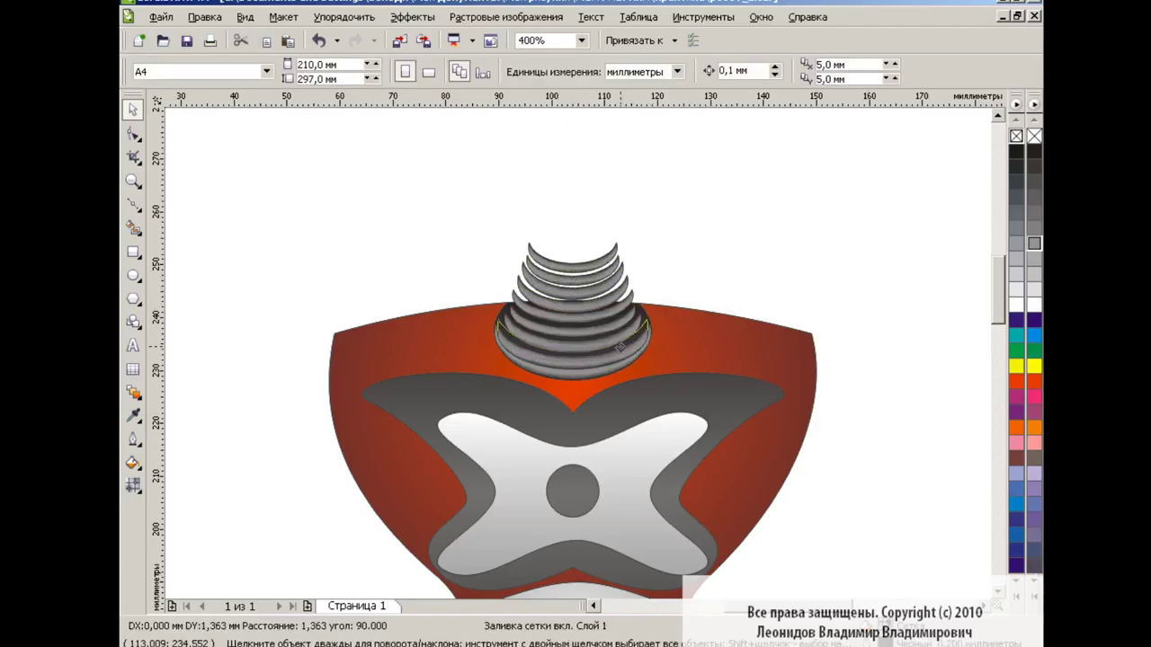
left_click(585, 342)
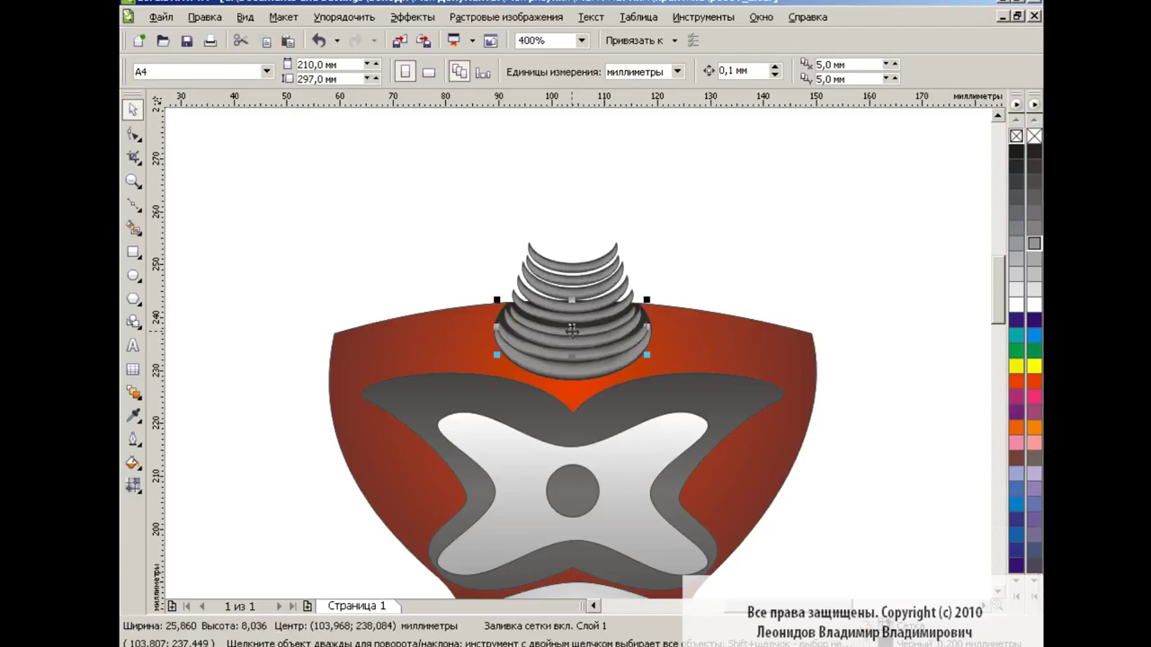
left_click_drag(572, 331, 572, 332)
left_click_drag(499, 330, 497, 330)
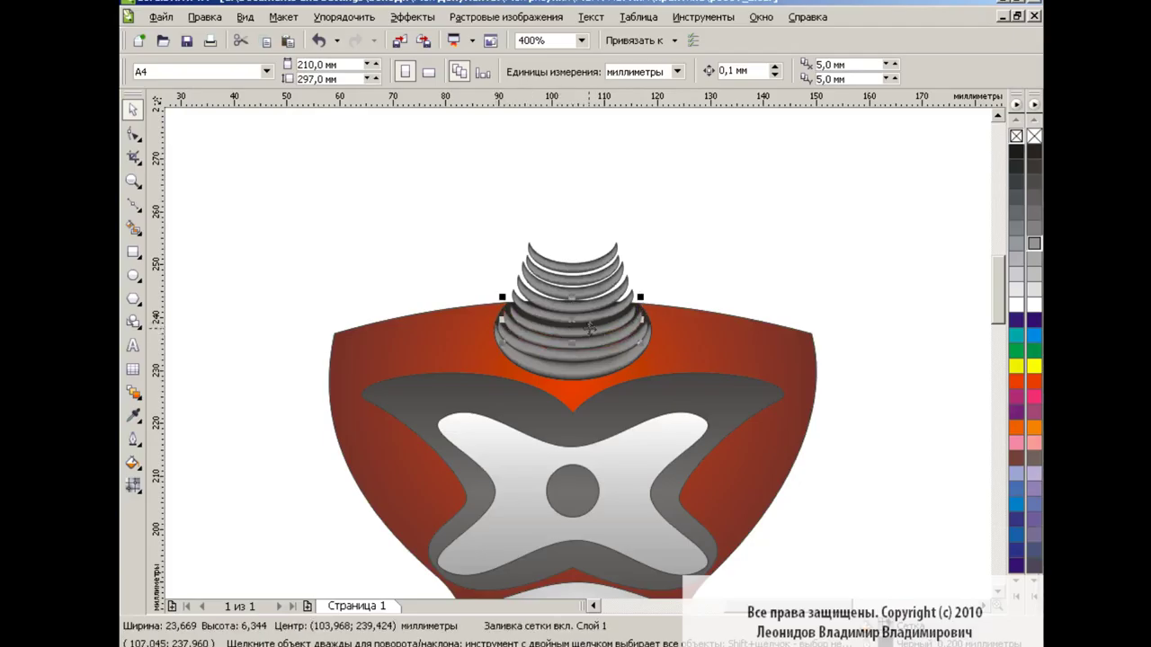
left_click_drag(632, 319, 645, 328)
left_click(703, 254)
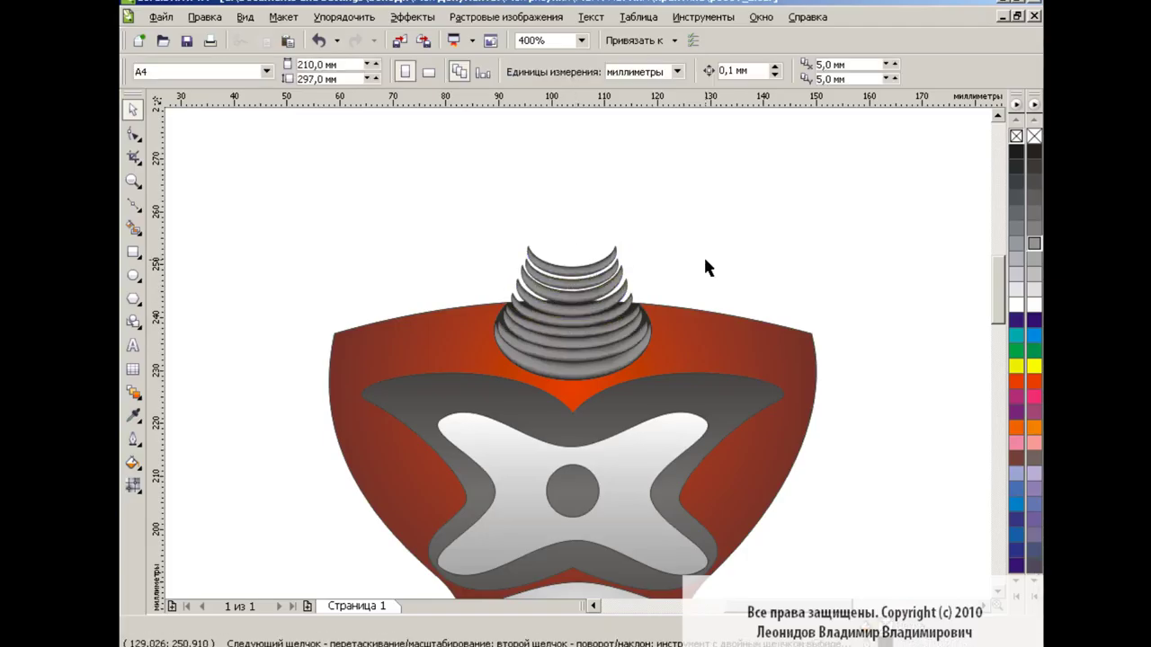
left_click_drag(482, 225, 506, 310)
Draw a closed polyline cone outline around the neck ribs
left_click(762, 297)
left_click(133, 205)
left_click(216, 296)
left_click(528, 247)
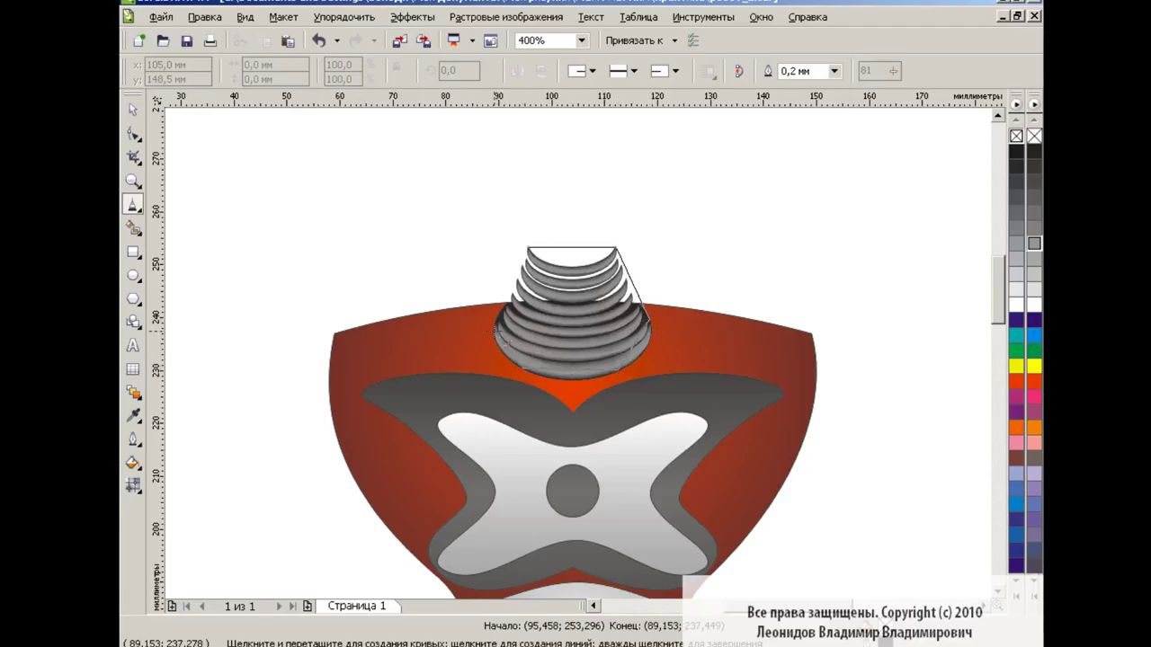
left_click(528, 248)
Bow the cone's bottom edge into a downward curve with the Shape tool
key("F10")
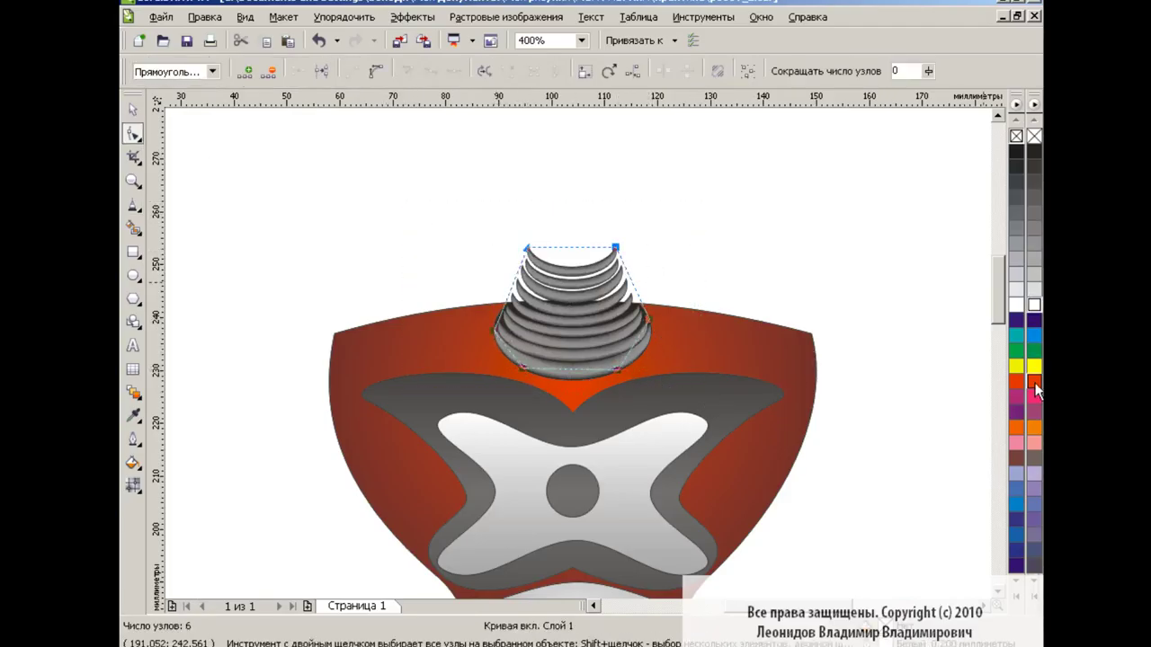
left_click(582, 260)
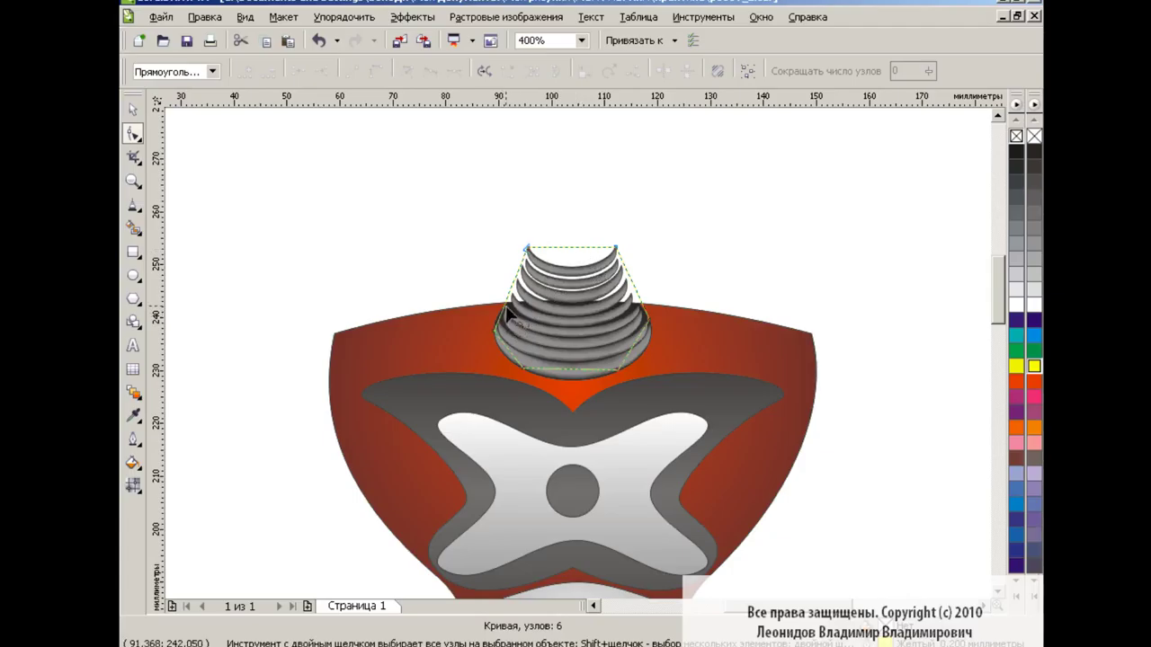
left_click(637, 308)
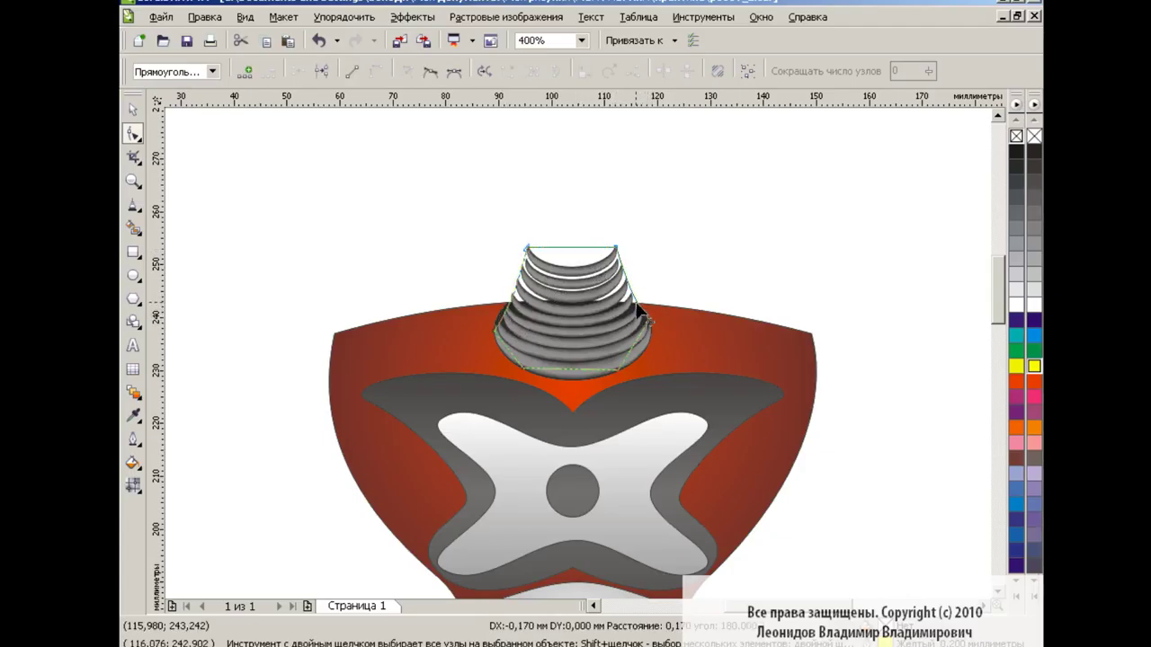
left_click_drag(570, 369, 569, 378)
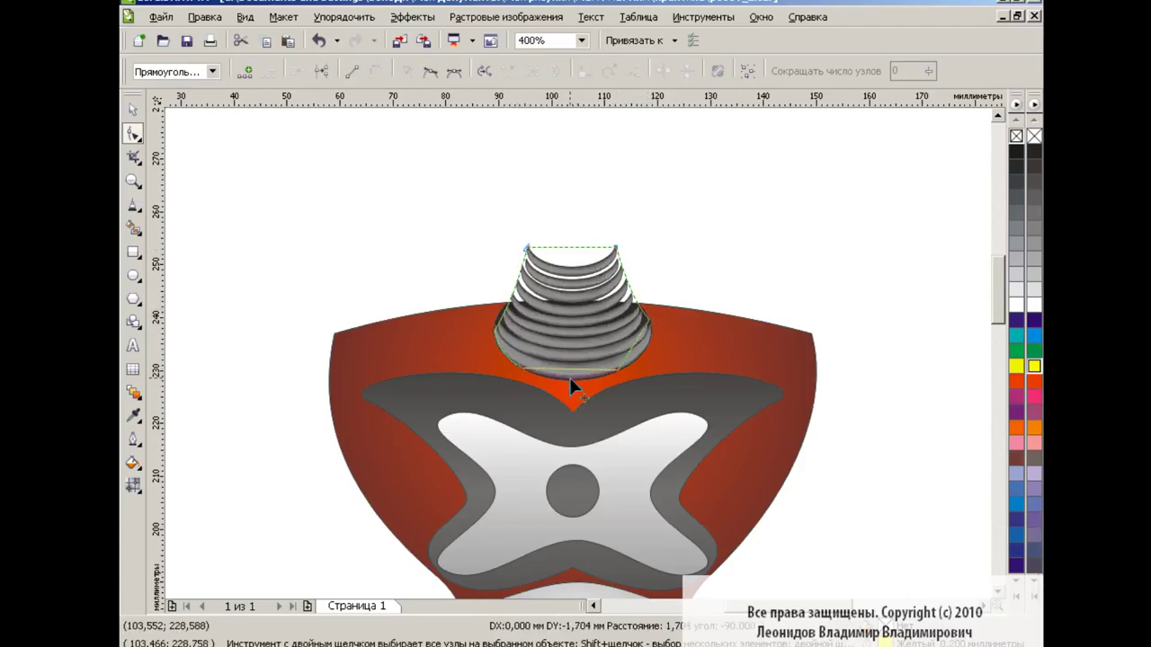
left_click_drag(644, 350, 644, 352)
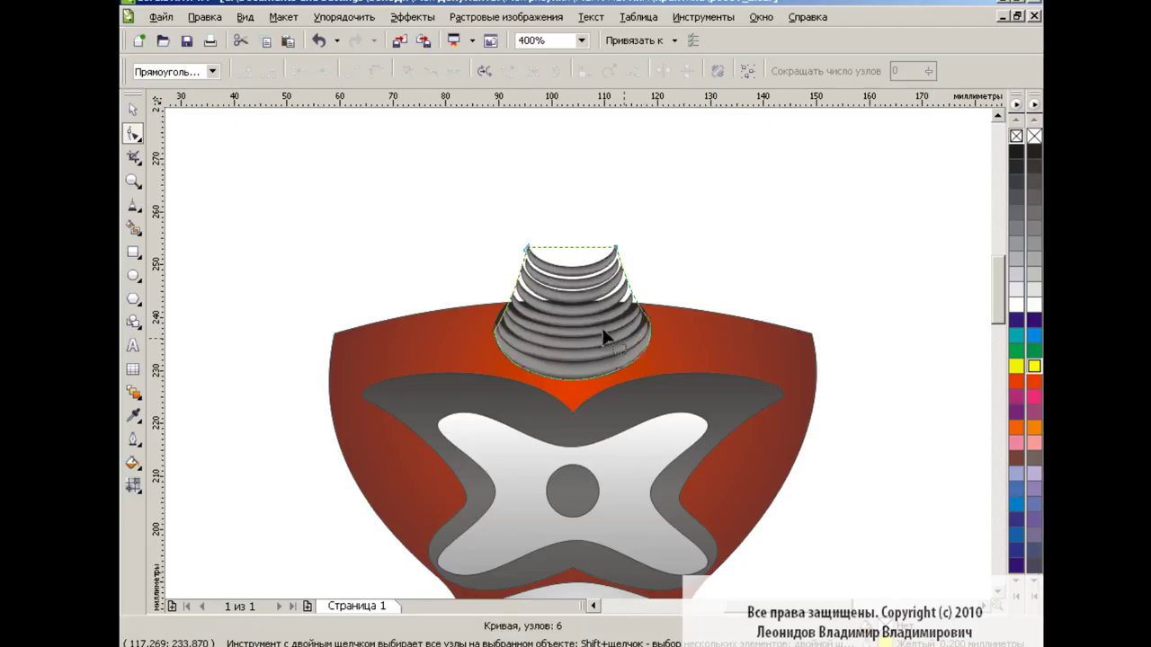
key("space")
left_click(133, 462)
Give the cone a conical gradient with its centre moved to the cone's top
left_click(216, 491)
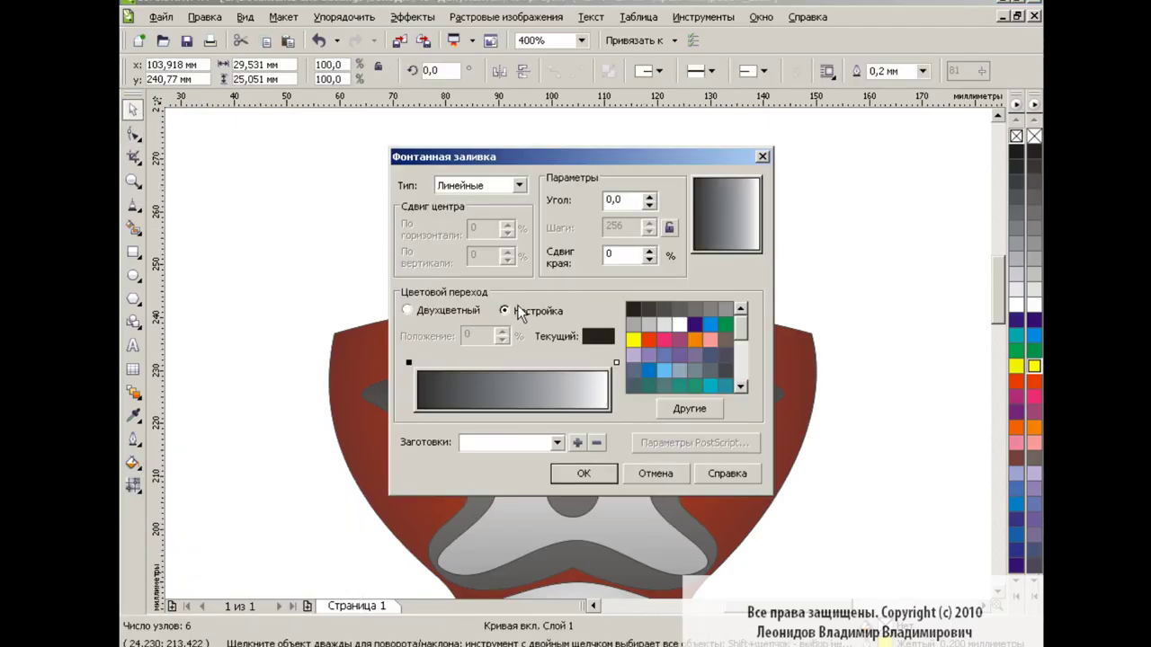
left_click(519, 185)
left_click(486, 229)
left_click(584, 470)
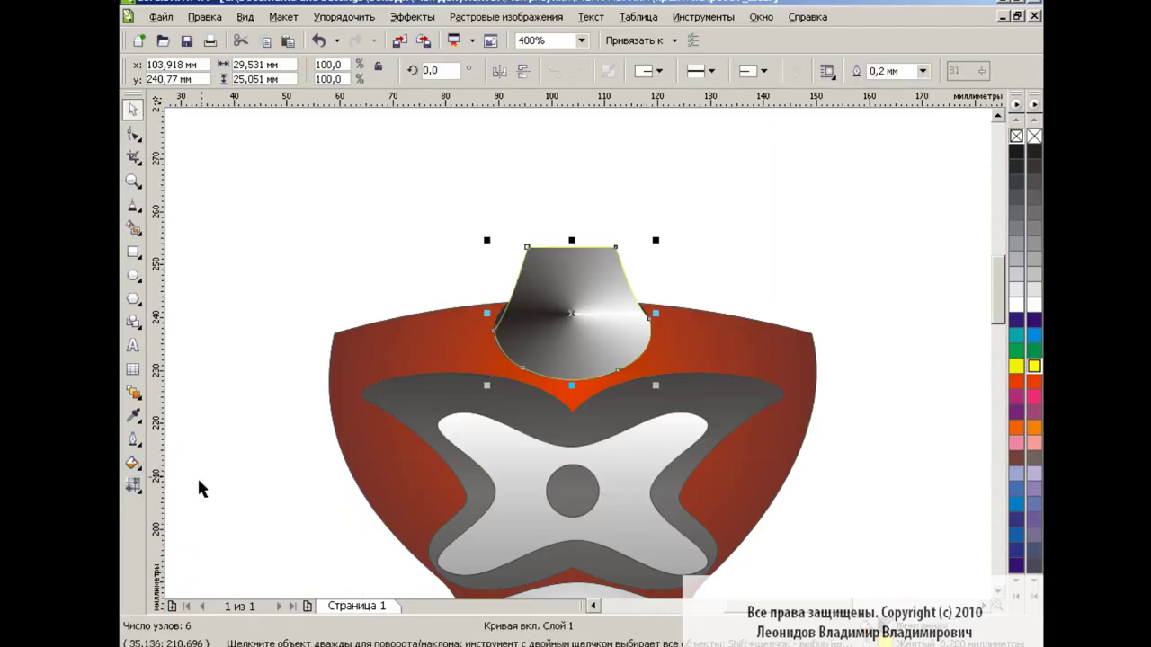
left_click(133, 485)
mouse_move(566, 308)
left_mouse_down()
mouse_move(569, 245)
mouse_move(597, 244)
left_mouse_up()
Add gradient stops at 32% light grey and 81% mid grey, then adjust the angle
left_click(133, 463)
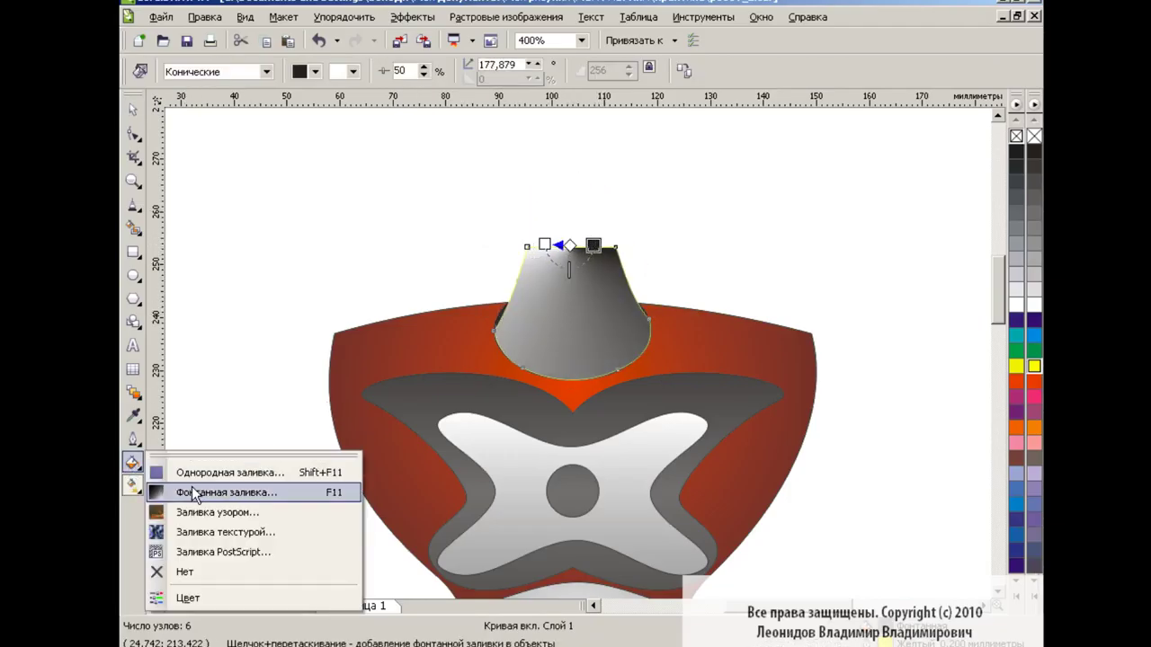
left_click(243, 488)
double_click(478, 362)
left_click(649, 325)
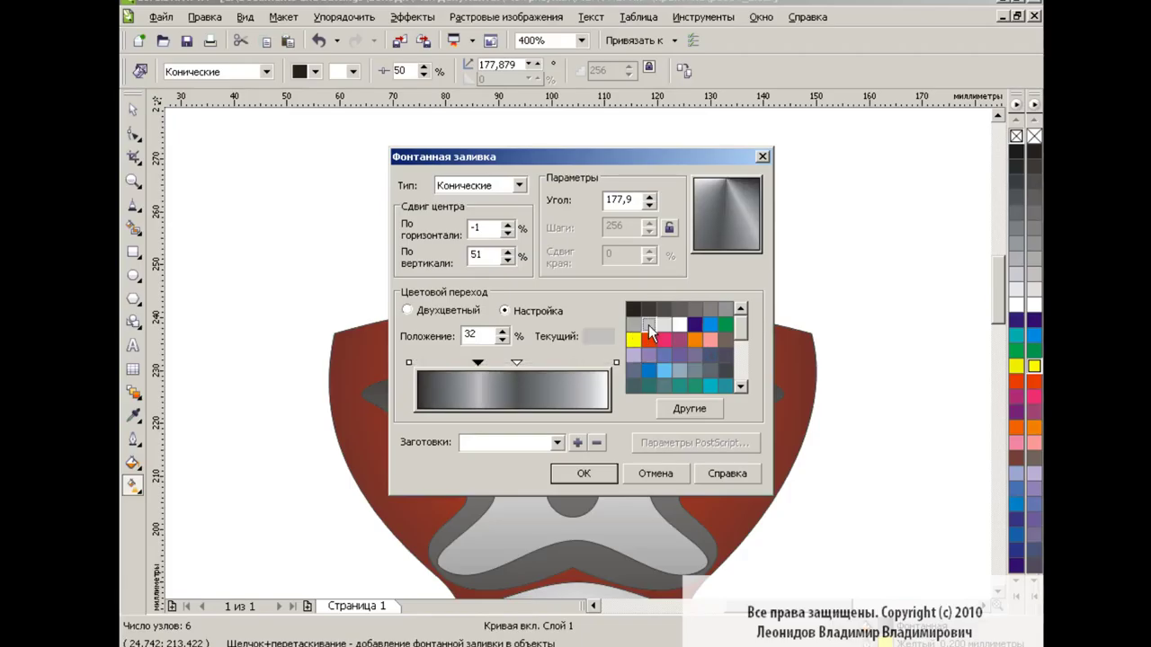
double_click(571, 362)
left_click(694, 309)
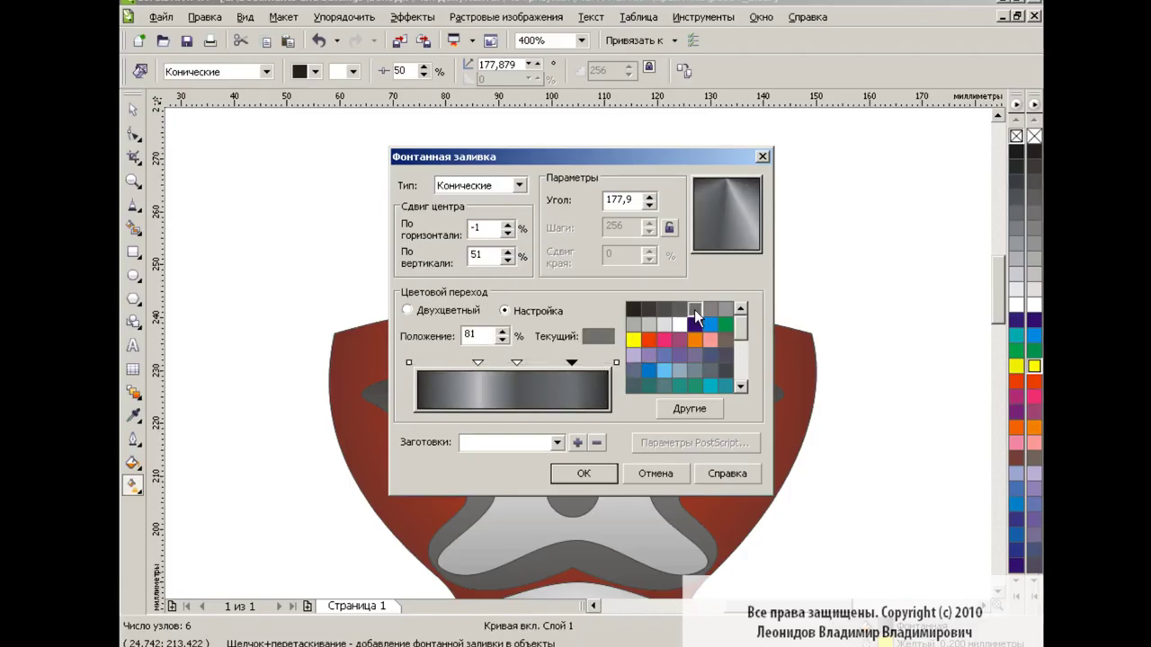
left_click(584, 473)
mouse_move(552, 243)
left_mouse_down()
mouse_move(533, 226)
mouse_move(603, 238)
left_mouse_up()
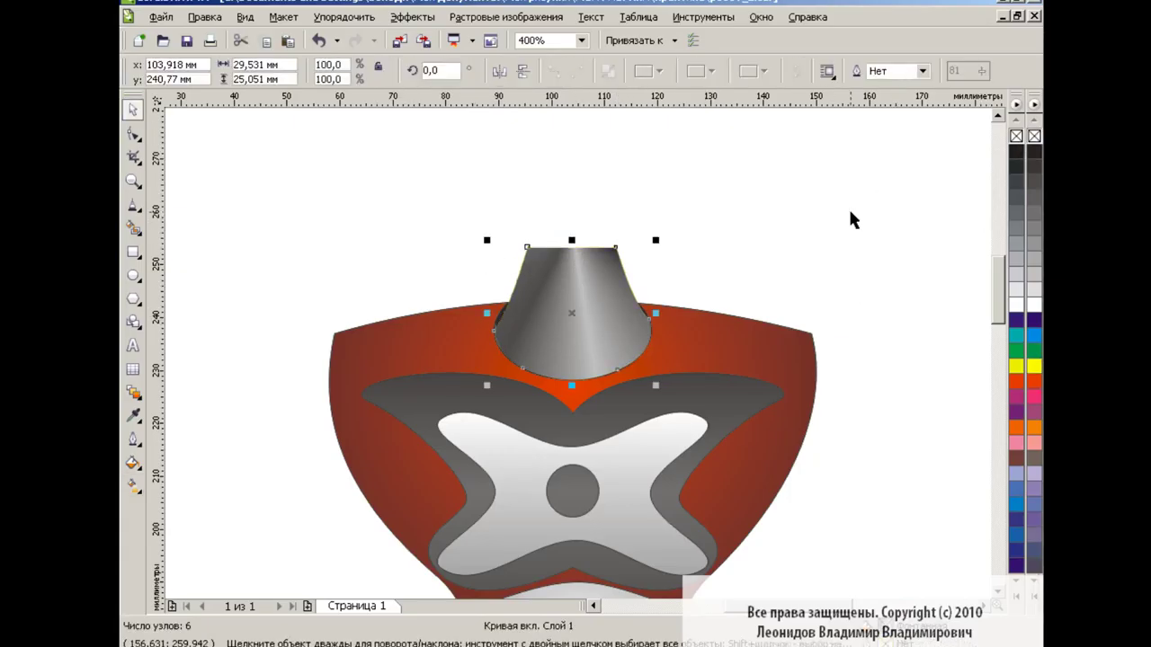
scroll(987, 292, "up", 3)
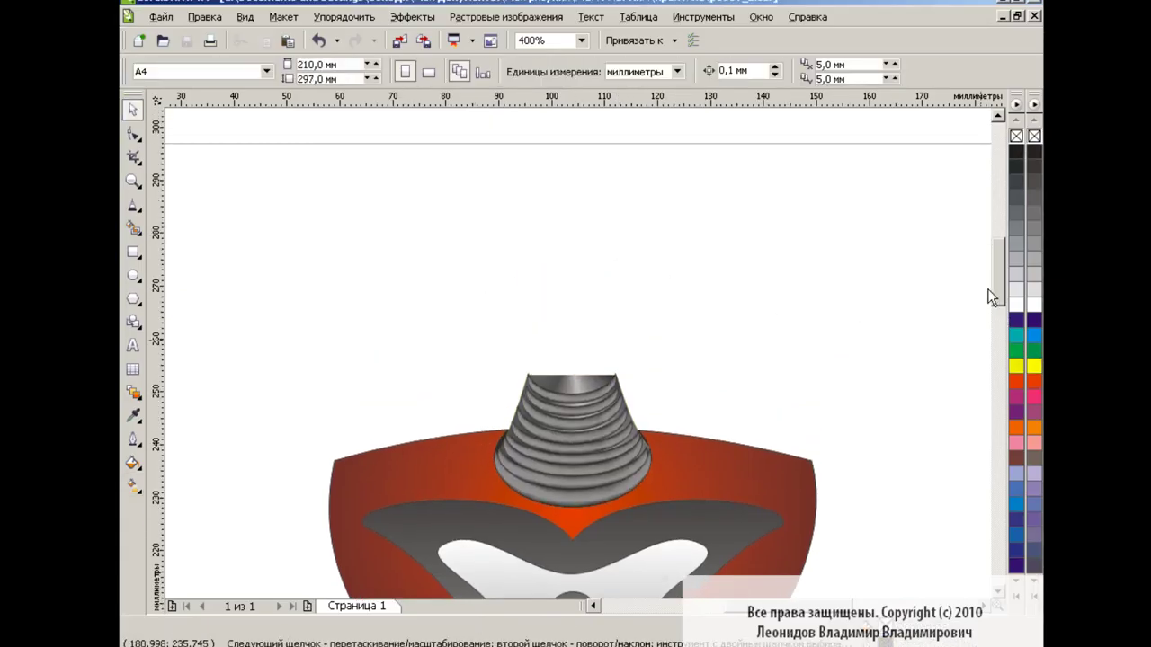
Draw a head circle above the neck, flatten its top slightly and centre it on the body
key("F7")
left_click_drag(439, 144, 711, 432)
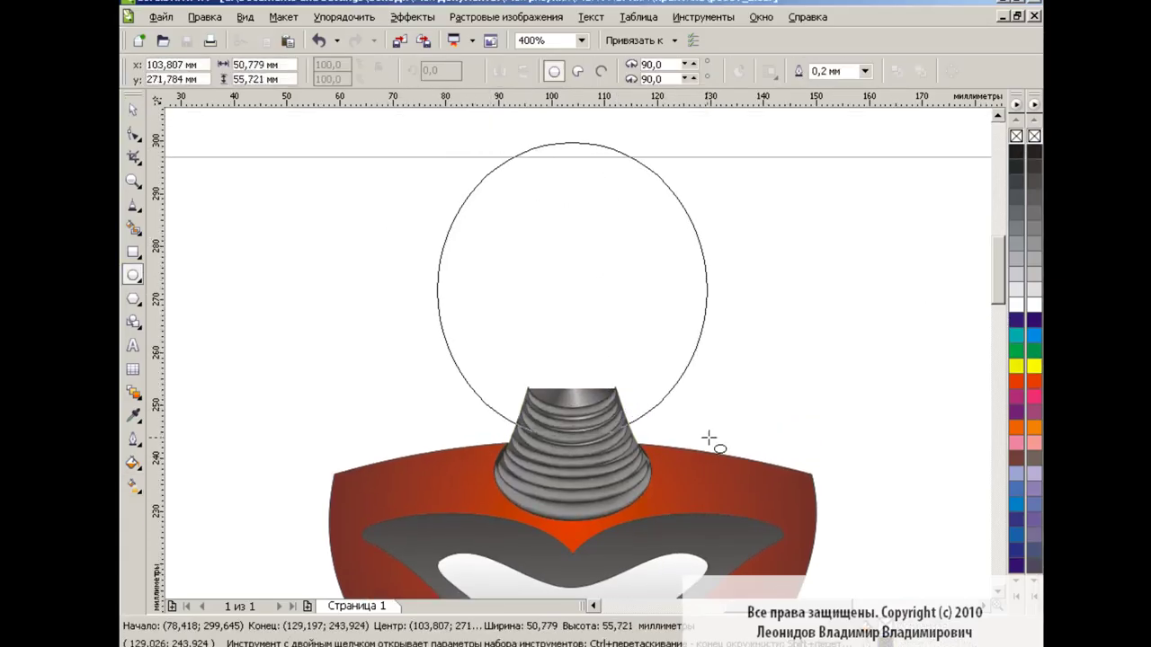
left_click_drag(575, 142, 574, 178)
key("space")
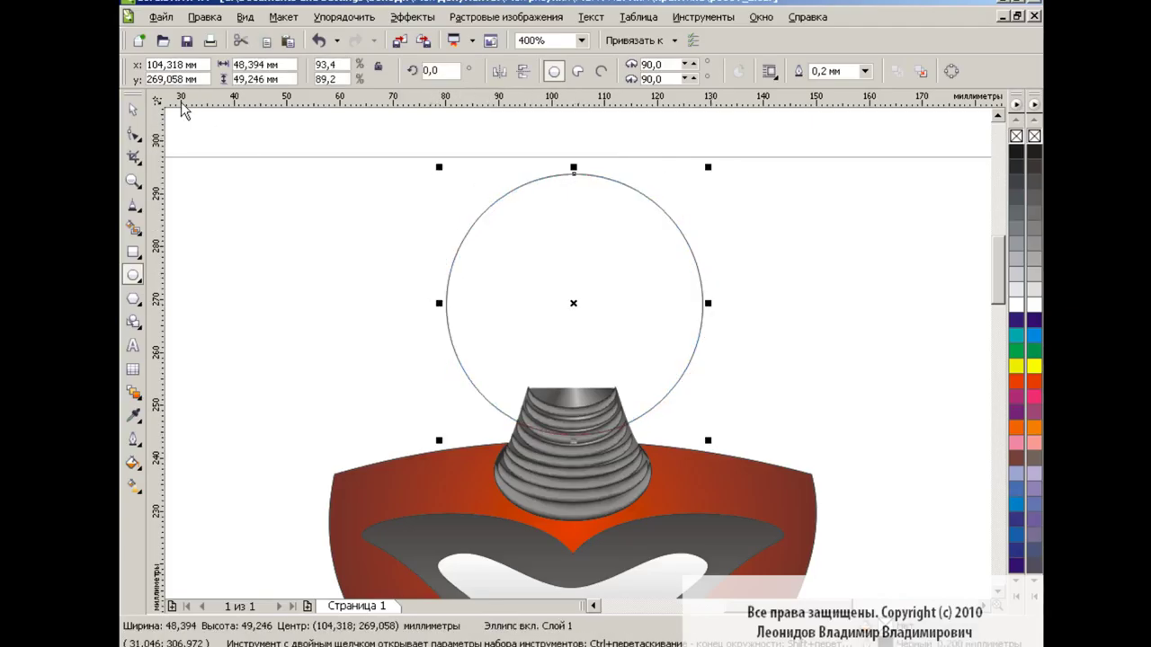
left_click(785, 507, "shift")
left_click(711, 423)
left_click(761, 378)
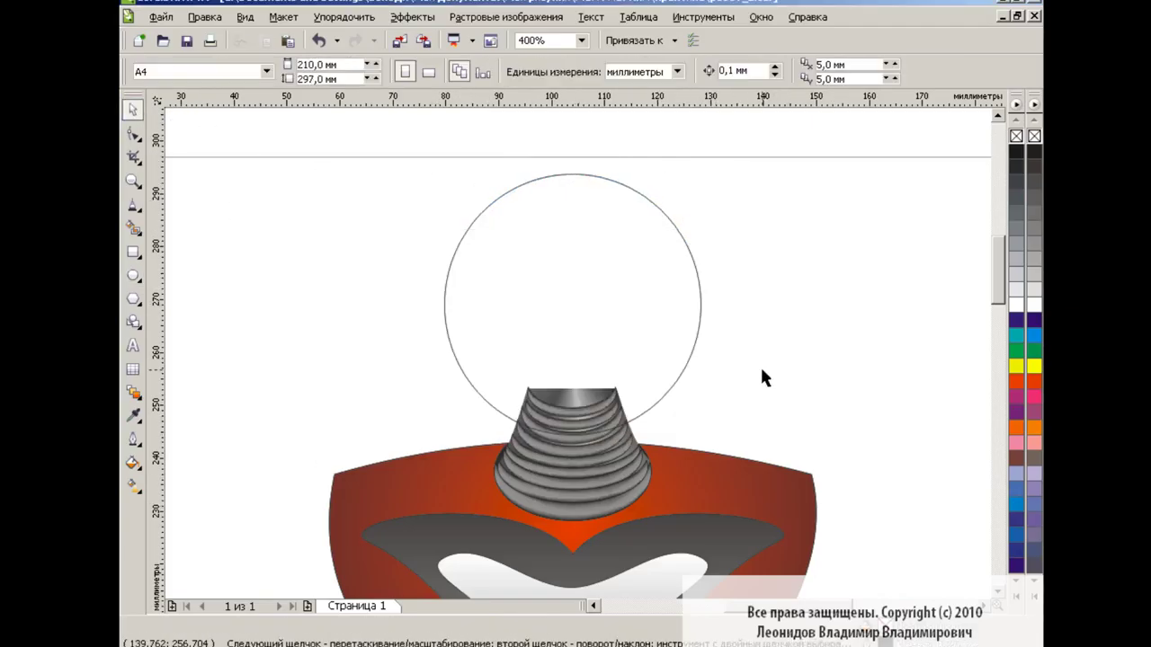
left_click(700, 306)
Add nodes on the circle's lower arcs, pinch them into a bulb and move a copy upward
key("F10")
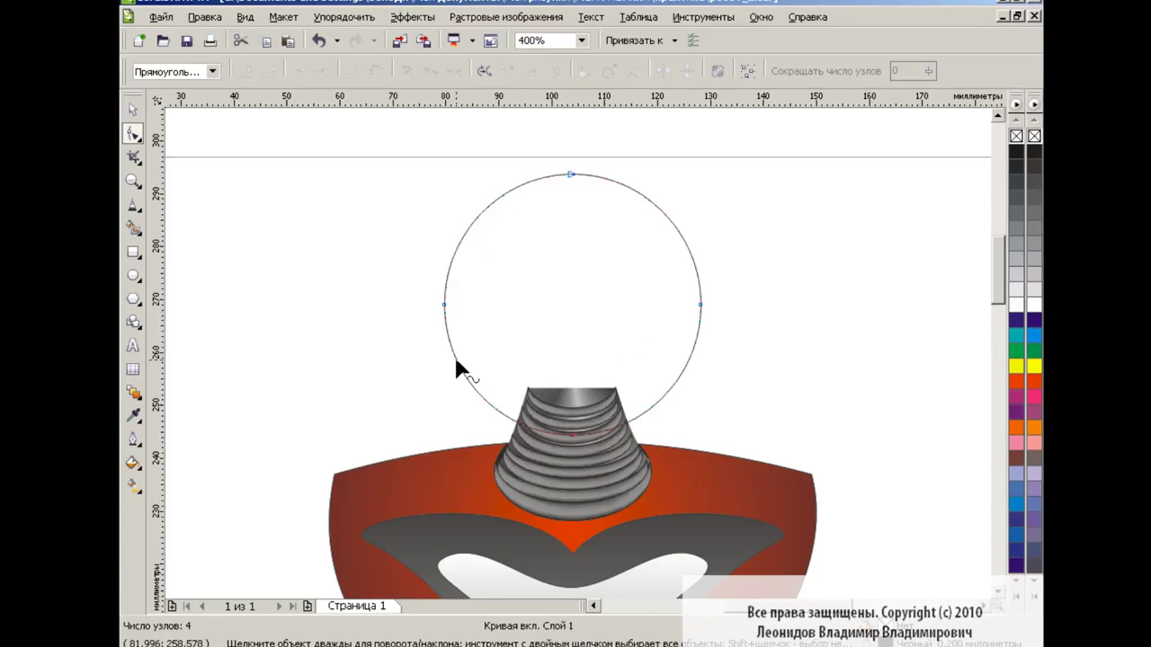
double_click(455, 369)
double_click(689, 372)
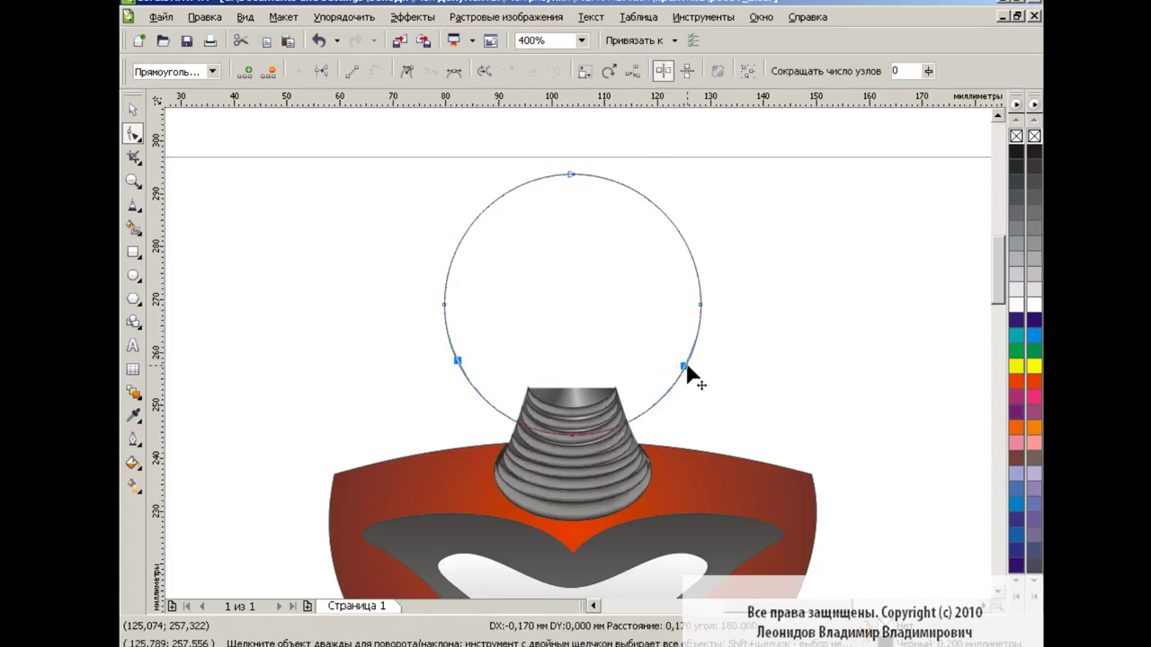
left_click_drag(687, 372, 663, 369)
key("space")
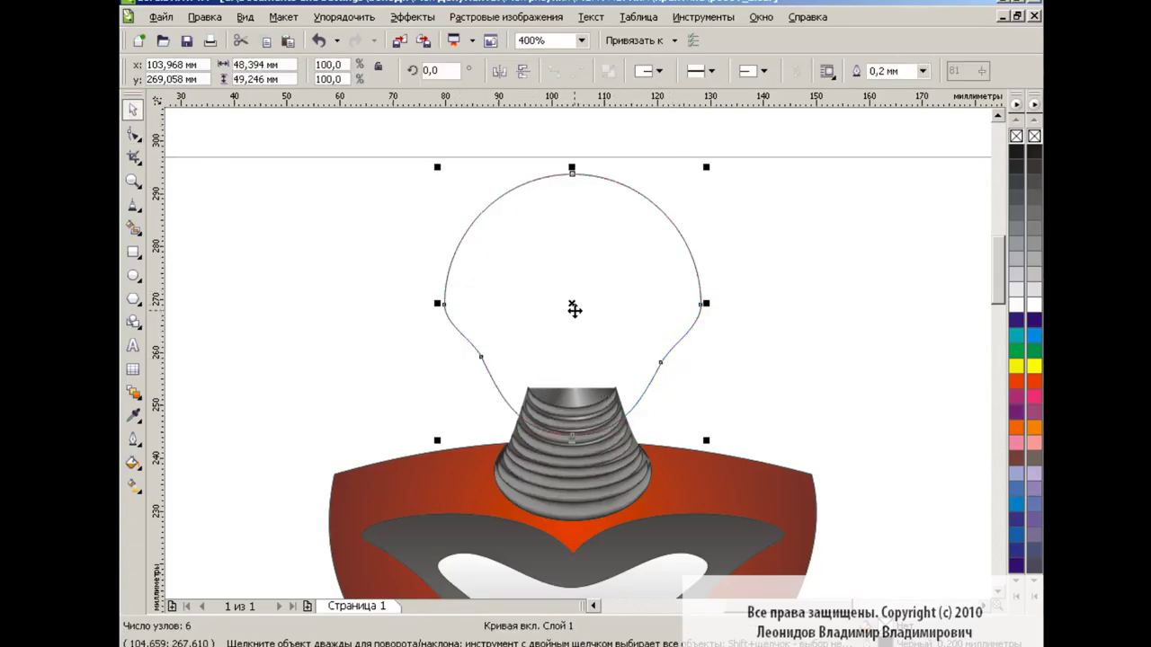
left_click_drag(573, 308, 573, 203)
Smart Fill the rim grey and the dome dark purple, then draw a small oval left of the head
left_click(133, 227)
left_click(542, 347)
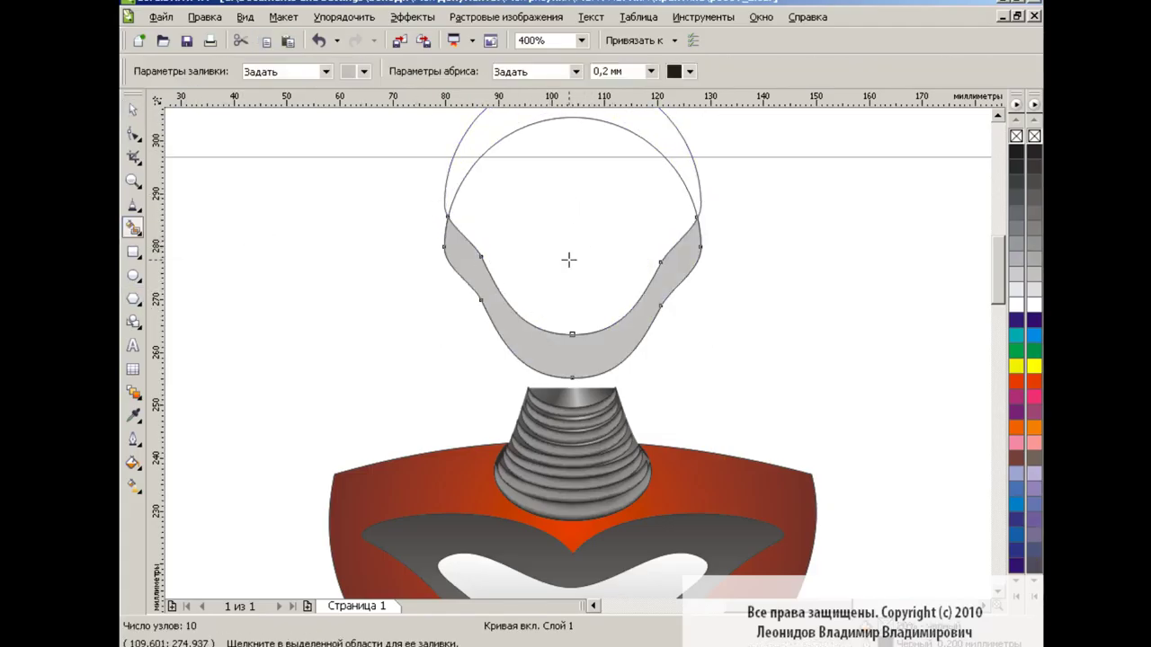
key("space")
left_click(827, 232)
left_click(133, 228)
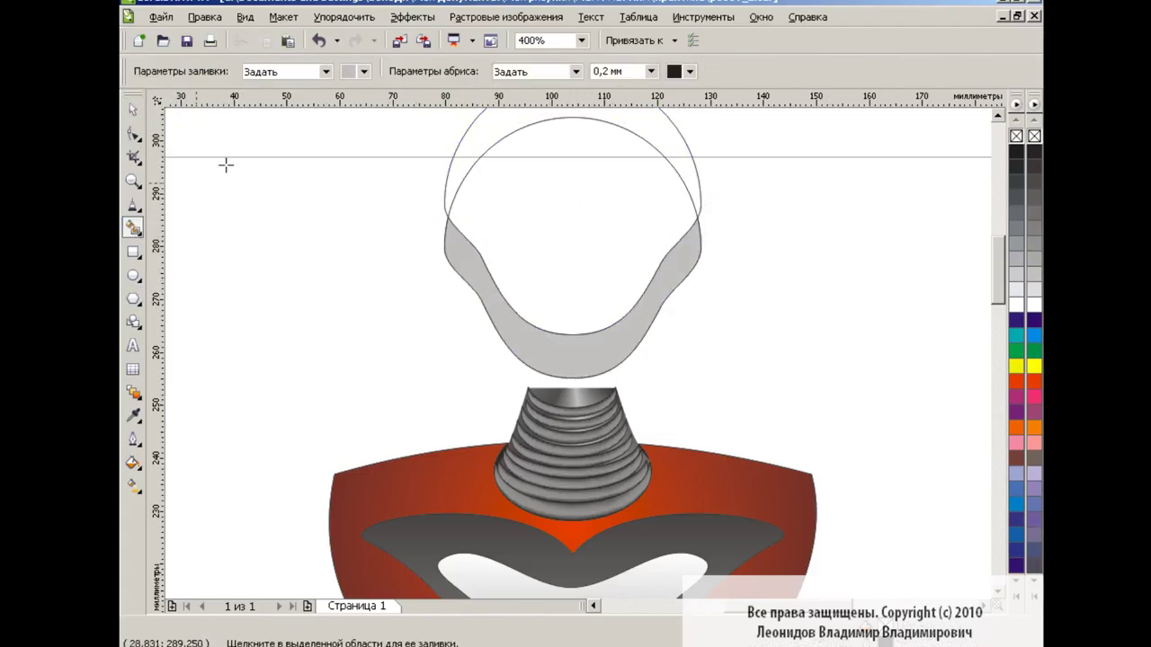
left_click(564, 206)
key("space")
left_click(823, 288)
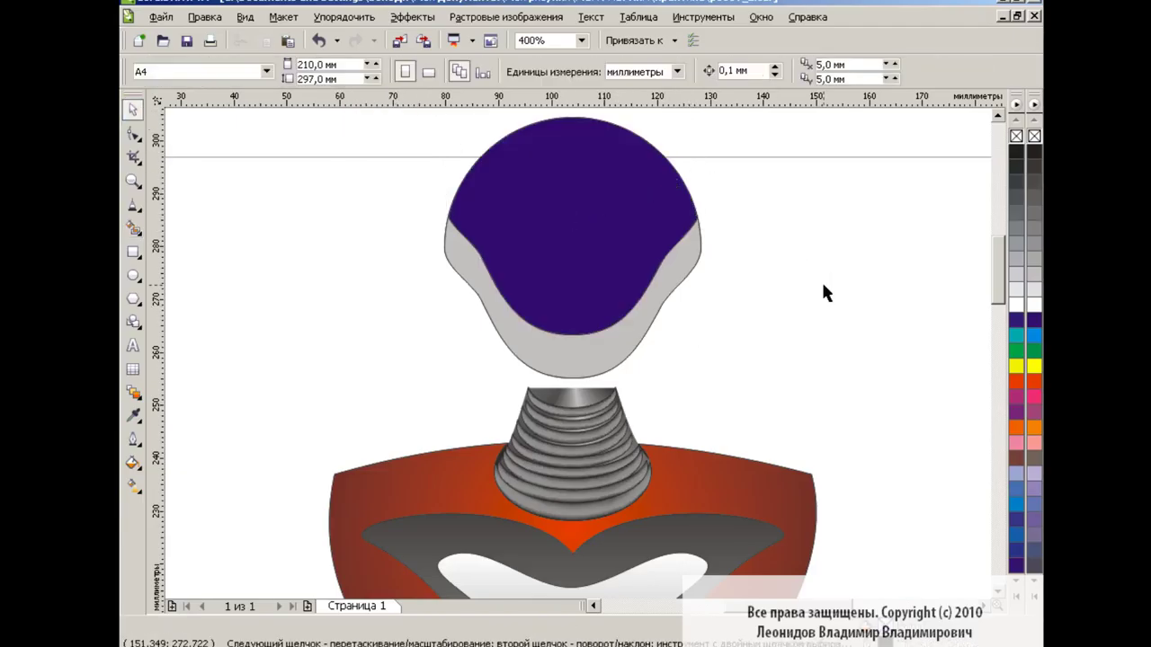
key("F7")
mouse_move(409, 213)
left_mouse_down()
mouse_move(425, 268)
mouse_move(413, 241)
left_mouse_up()
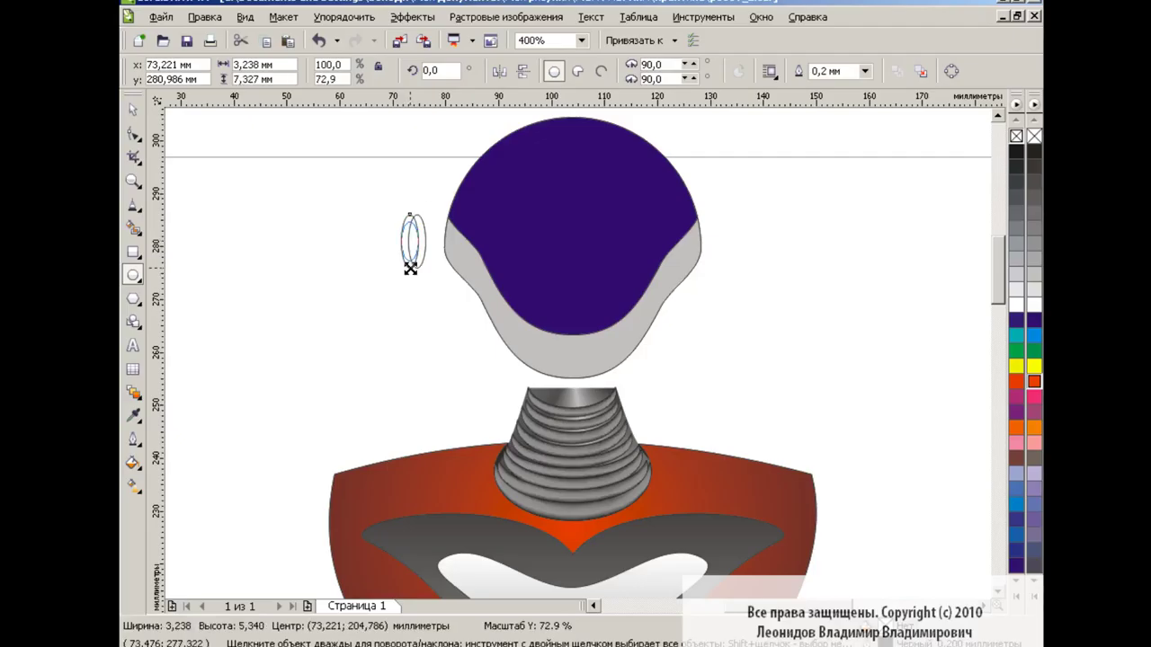
Copy the small ellipse and give it a custom radial gradient starting orange-red
key("space")
left_click(394, 301)
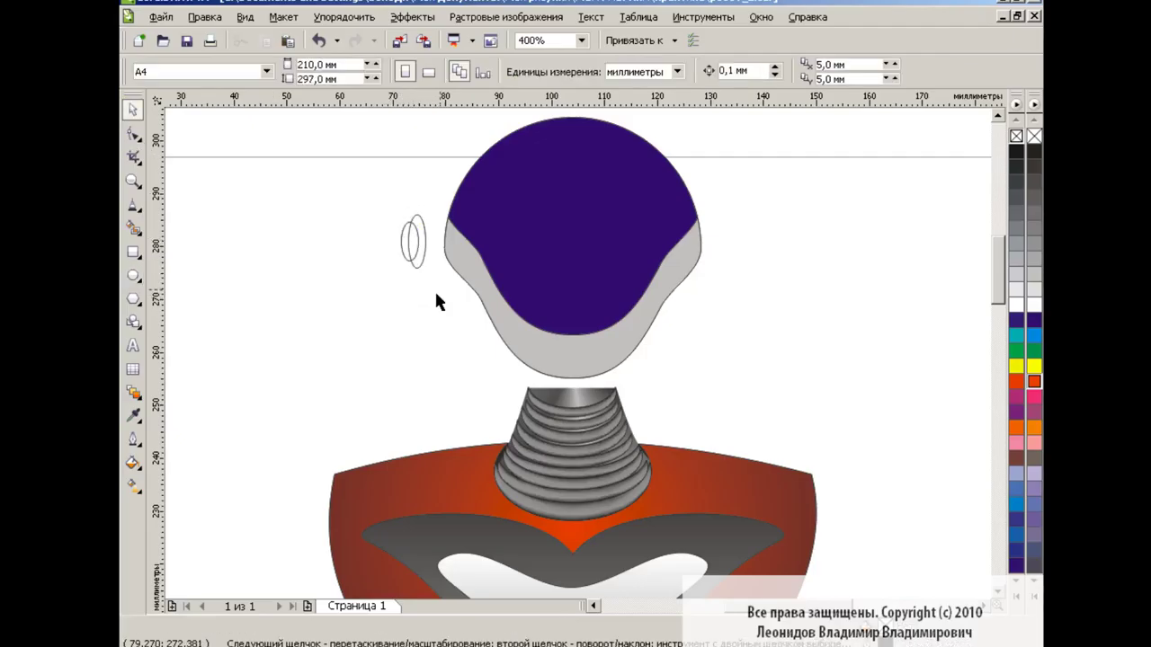
left_click(411, 241)
left_click(133, 463)
left_click(224, 492)
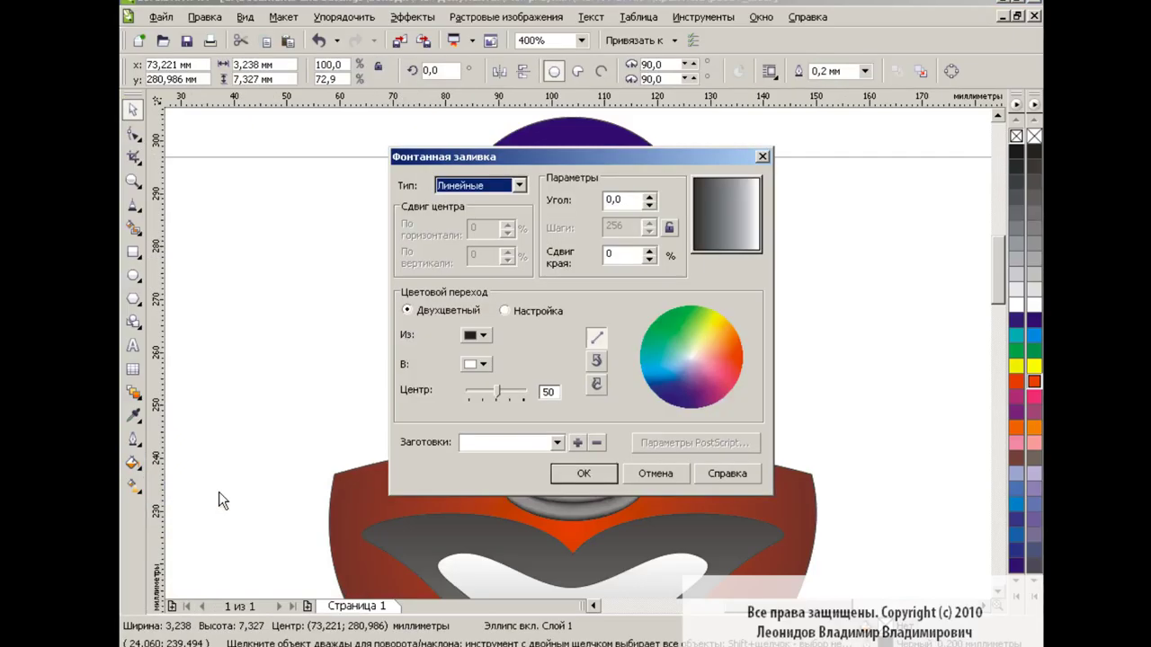
left_click(519, 185)
left_click(494, 212)
left_click(504, 310)
left_click(648, 339)
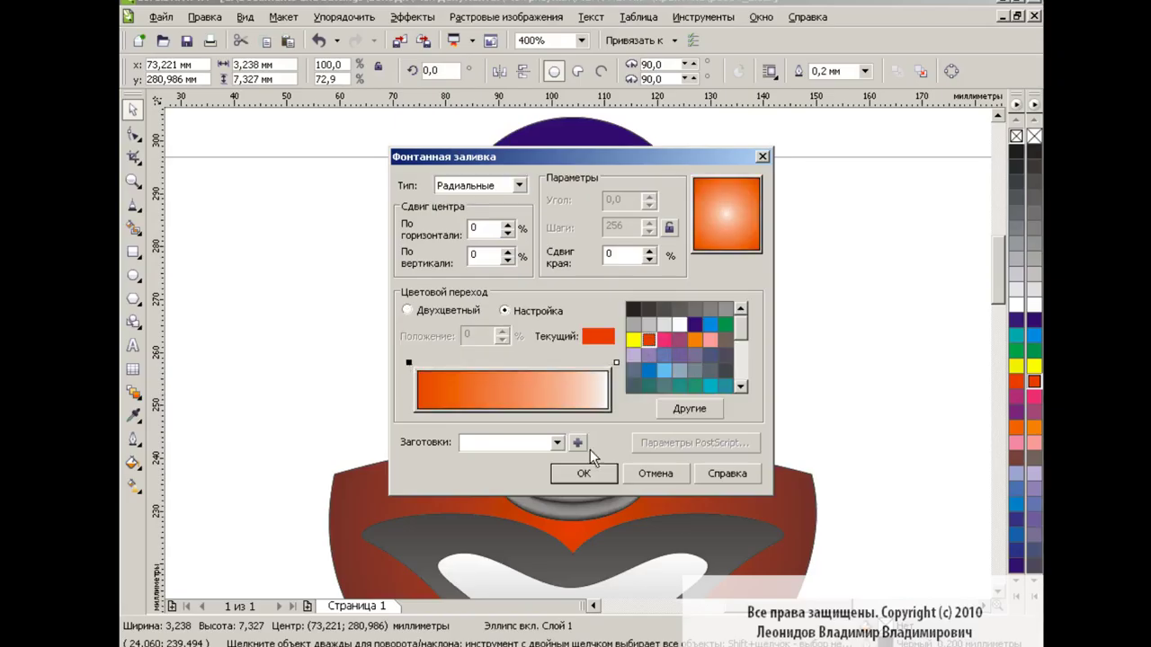
left_click(584, 472)
Enlarge the orange ellipse and move its radial highlight upward
key("g")
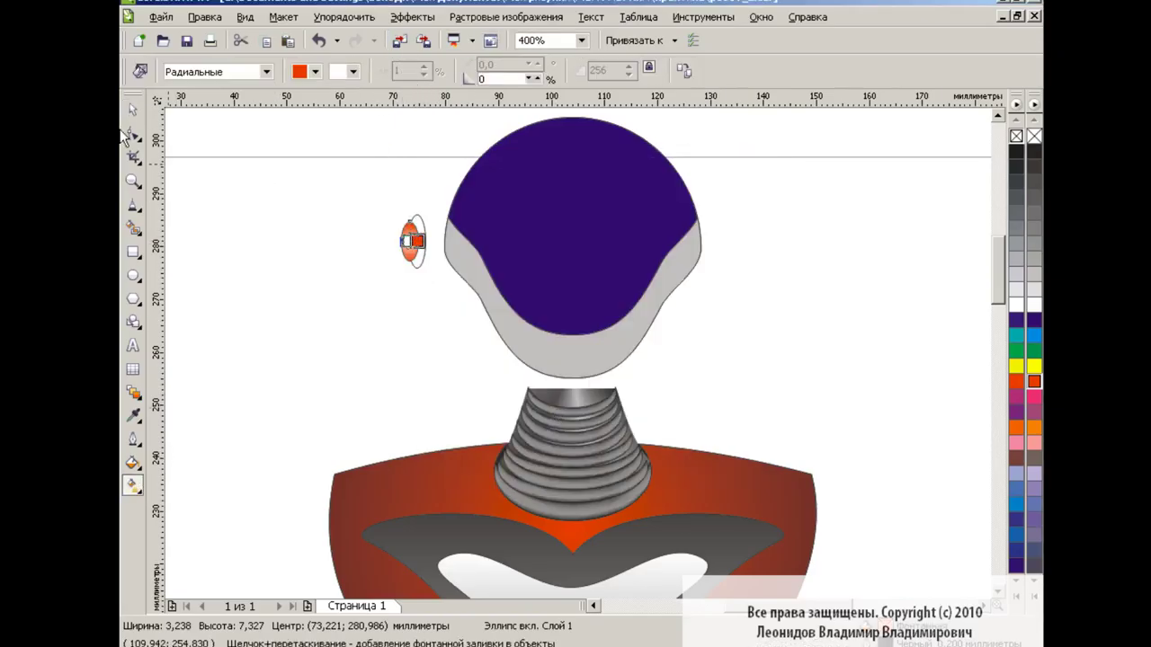
key("space")
left_click_drag(424, 259, 249, 334)
key("space")
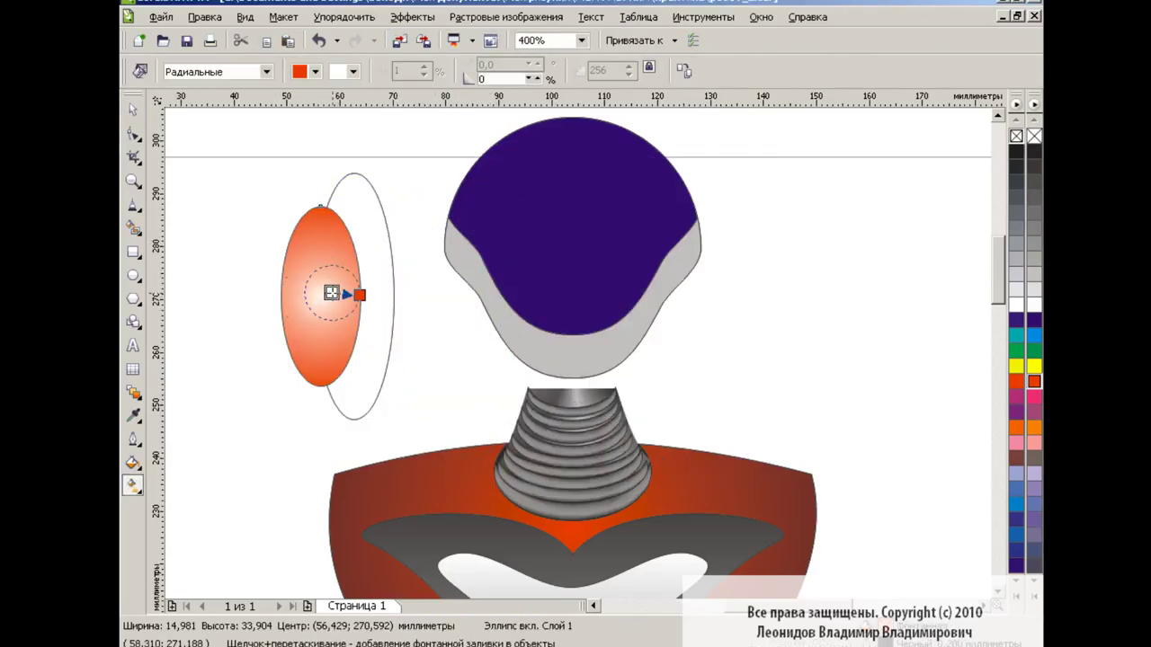
left_click_drag(332, 293, 342, 259)
key("space")
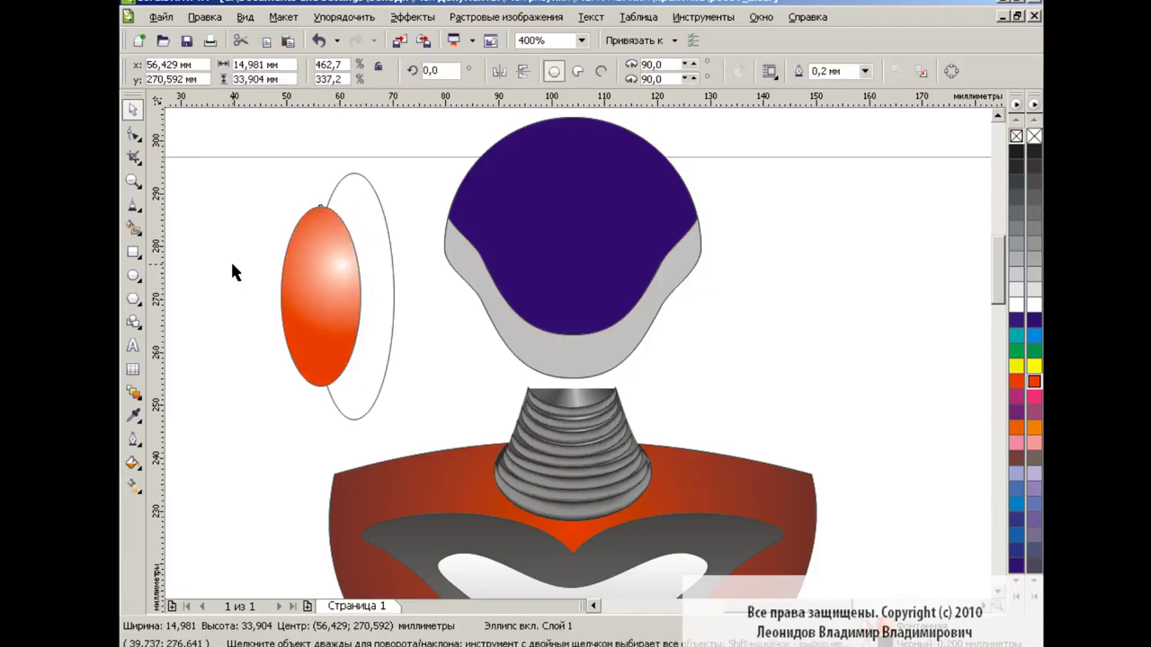
Fill the outer ellipse medium grey and group both ellipses into one ear light
left_click(386, 257)
left_click(1033, 260)
left_click(1034, 244)
left_click(1034, 228)
mouse_move(262, 159)
left_mouse_down()
mouse_move(409, 431)
mouse_move(299, 218)
mouse_move(445, 220)
mouse_move(469, 195)
mouse_move(700, 223)
left_mouse_up()
left_click(585, 71)
Tilt the ear light onto the head's left edge and mirror a copy to the right edge
left_click(445, 220)
left_click(353, 261)
left_click(448, 225)
left_click(764, 247)
At 1600% zoom, reposition the right ear's radial highlight, then return to 400%
left_click(702, 231)
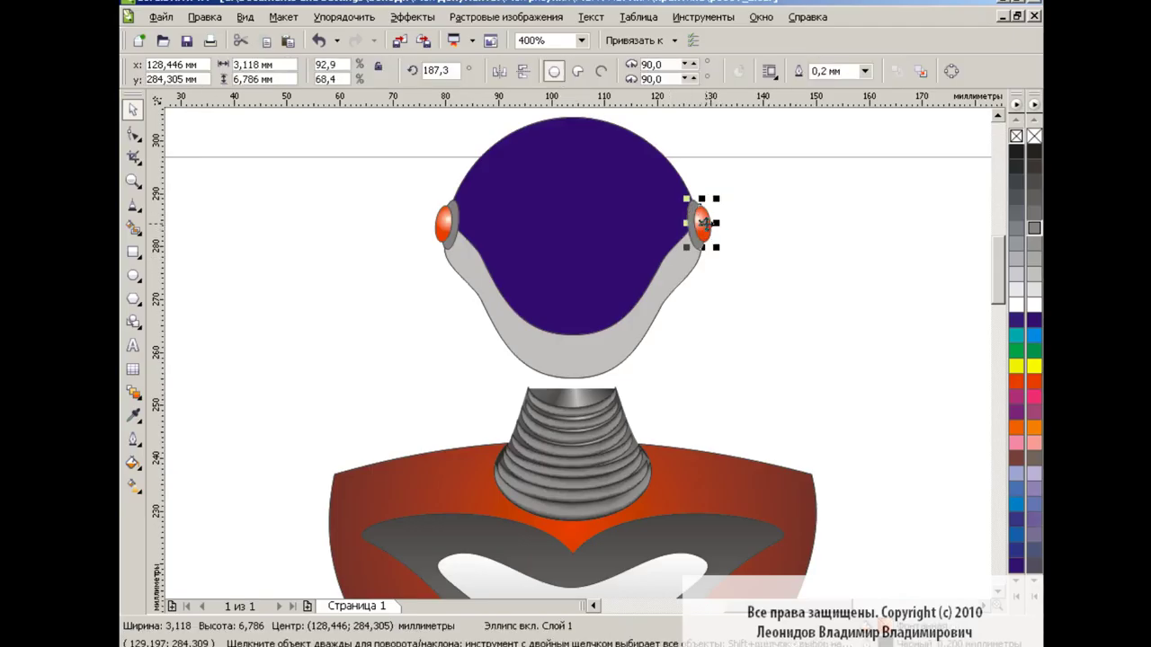
left_click(133, 485)
type("1600")
key("Return")
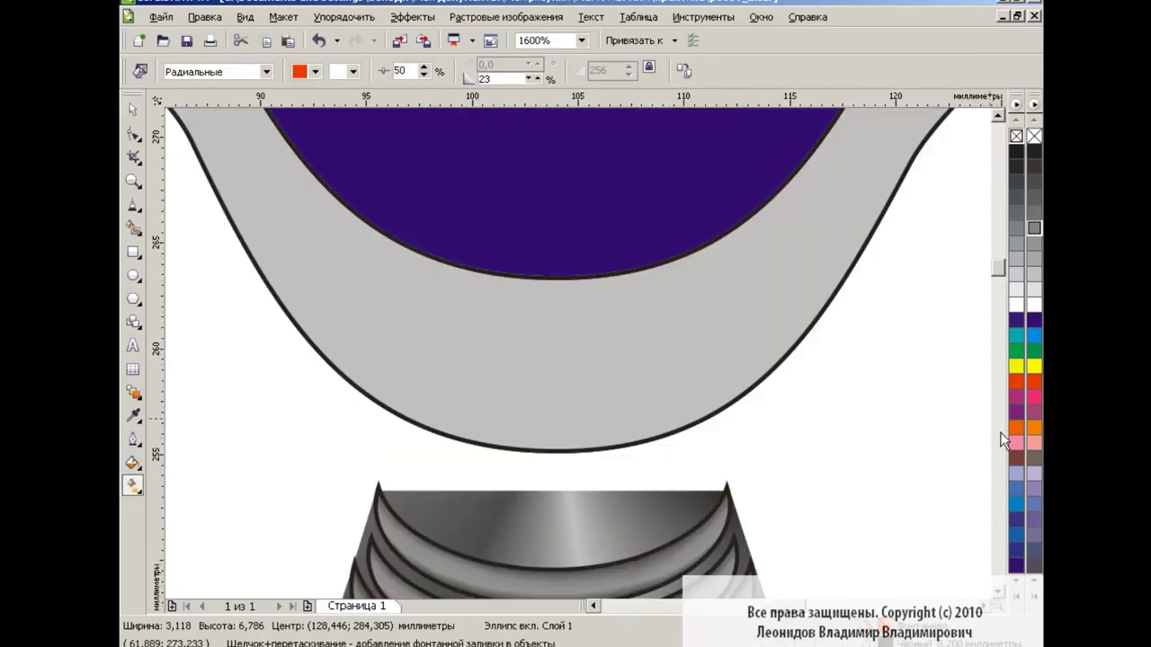
scroll(576, 351, "up", 5)
scroll(460, 238, "right", 5)
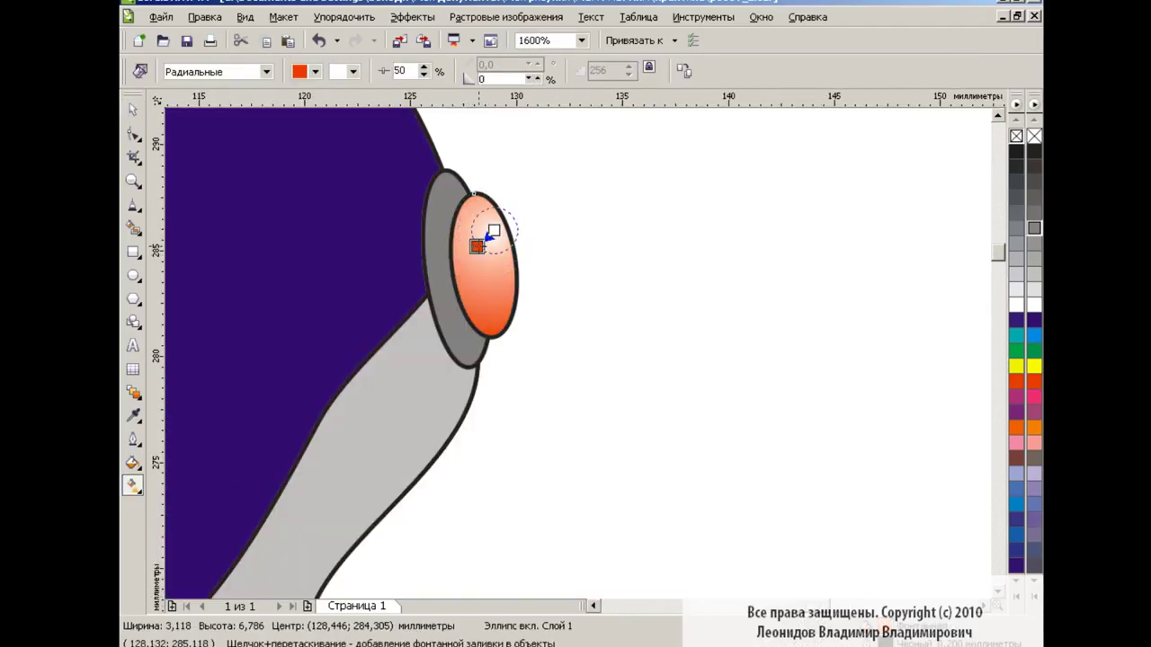
left_click_drag(480, 231, 494, 231)
left_click(581, 39)
left_click(556, 187)
key("space")
scroll(783, 454, "left", 4)
left_click(629, 386)
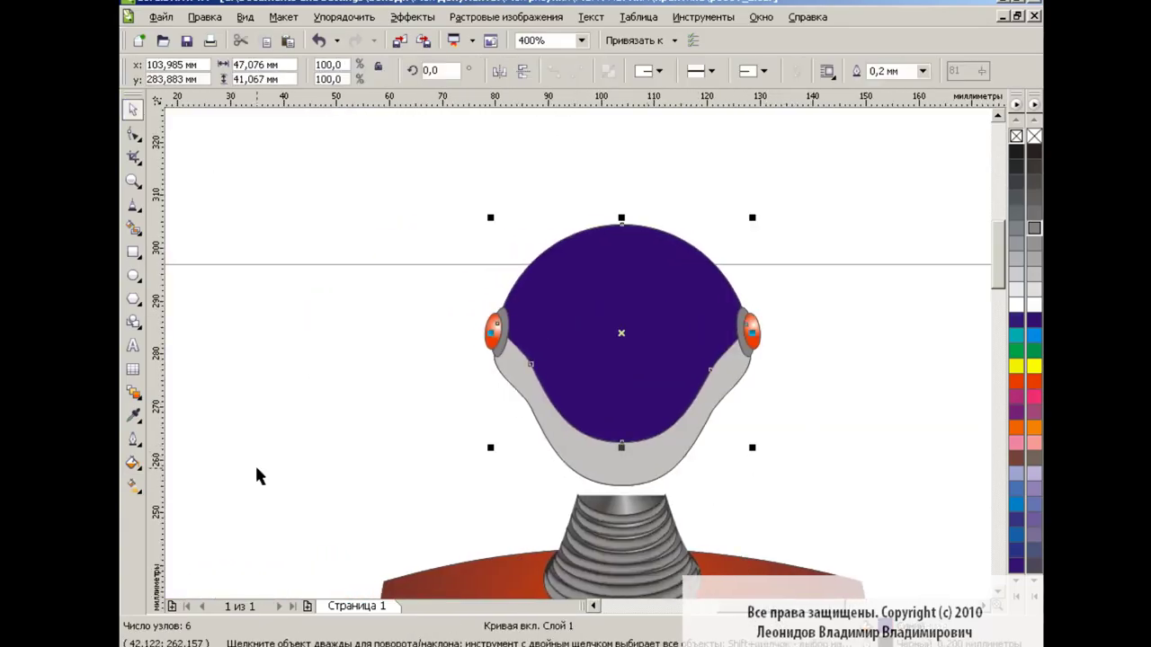
Fill the head dome with a radial fountain fill from darker blue to light blue
left_click(133, 486)
left_click(134, 463)
left_click(206, 491)
left_click(519, 186)
left_click(464, 213)
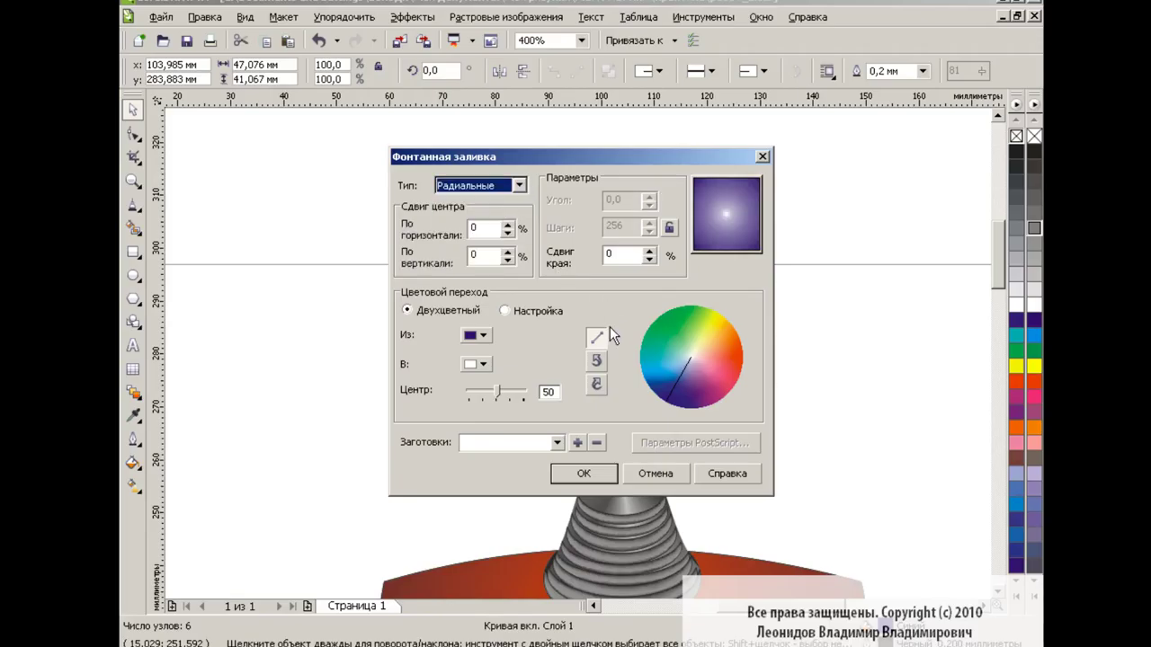
left_click(504, 310)
left_click(662, 370)
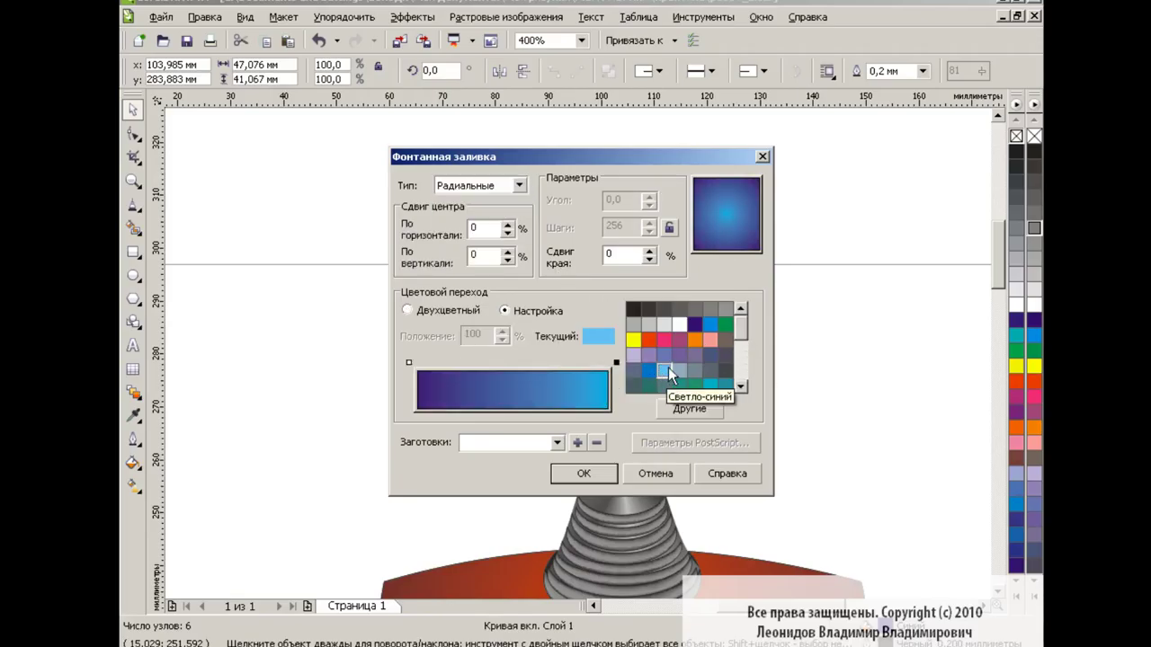
left_click(409, 362)
left_click(707, 322)
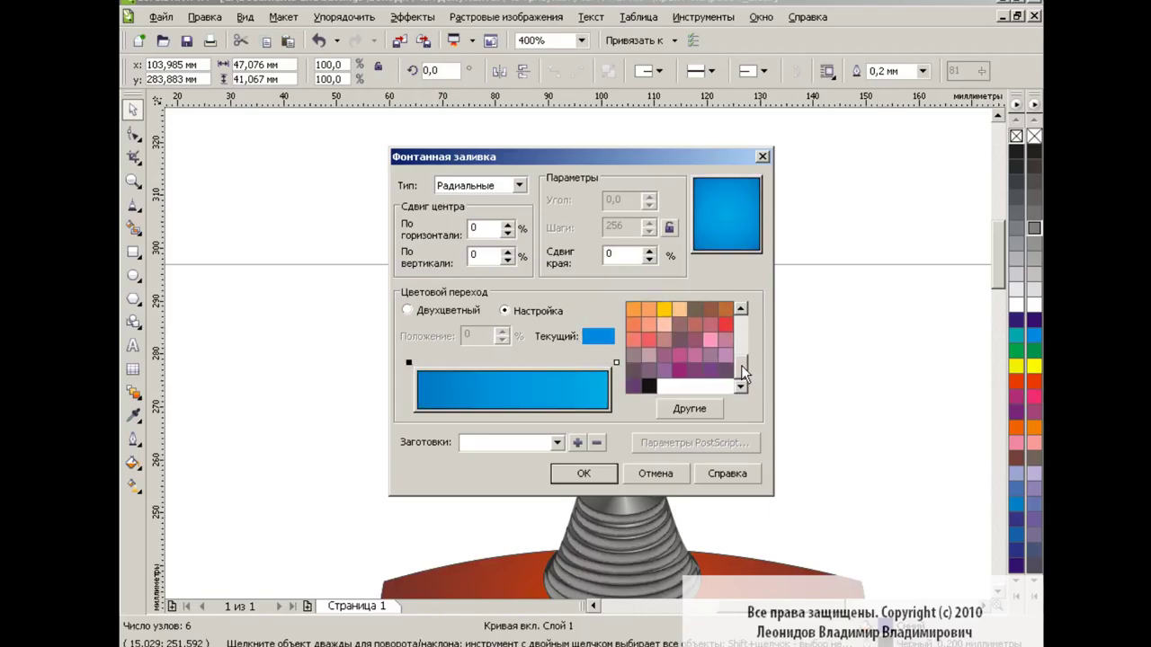
double_click(694, 325)
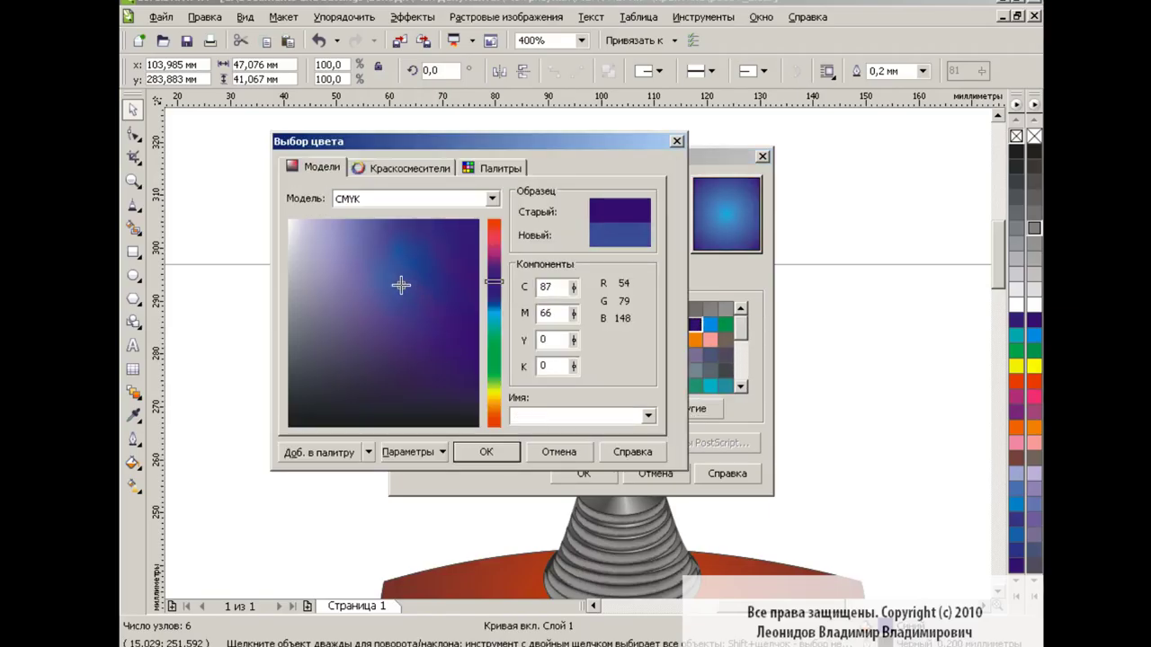
left_click(486, 451)
left_click(584, 473)
Shift the dome's blue highlight up-right and enlarge its radius with Interactive Fill
key("g")
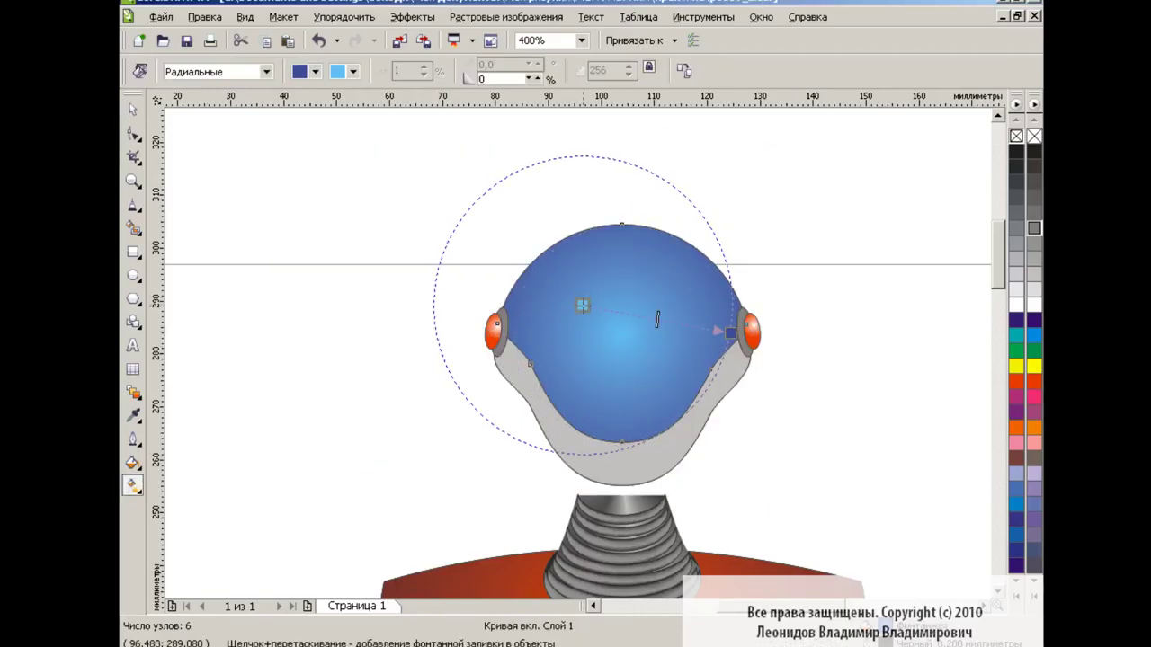
mouse_move(582, 305)
left_mouse_down()
mouse_move(691, 294)
mouse_move(692, 341)
left_mouse_up()
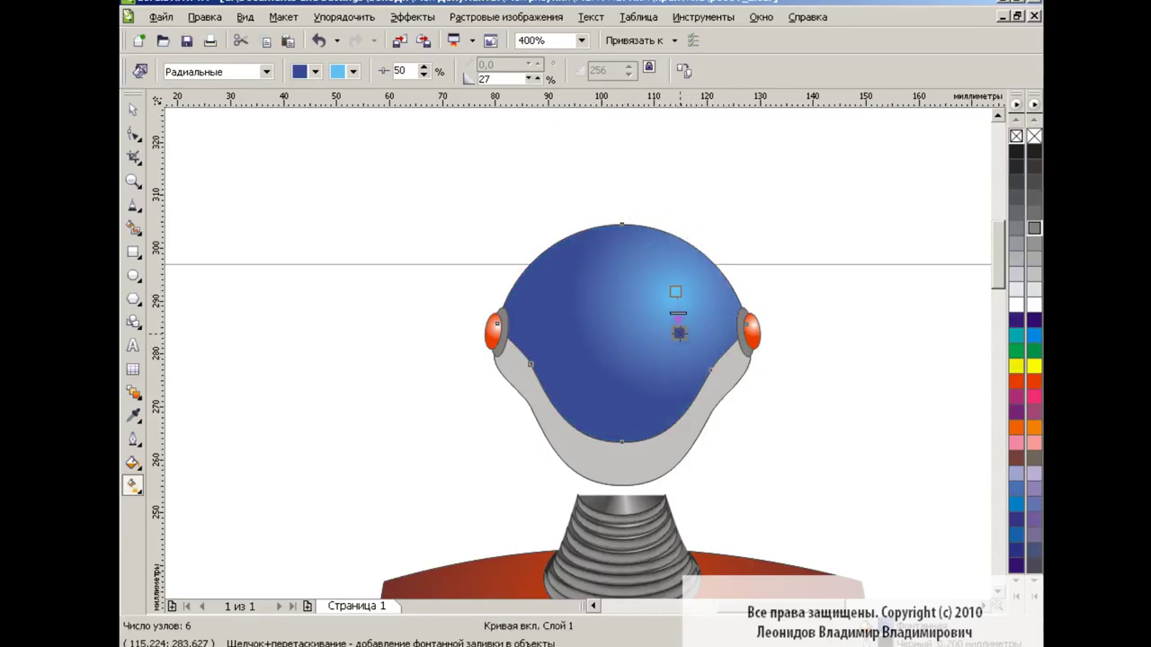
left_click_drag(676, 291, 662, 291)
left_click_drag(678, 344, 678, 353)
key("space")
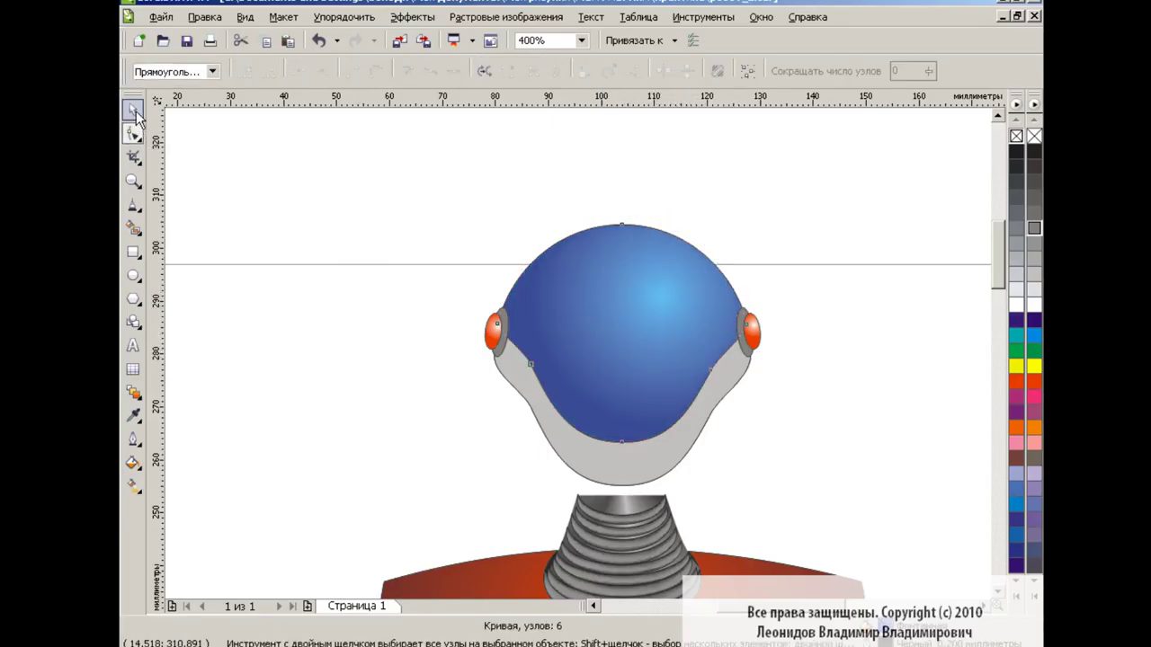
Give the face plate a custom radial fountain fill starting dark grey
scroll(793, 384, "down", 1)
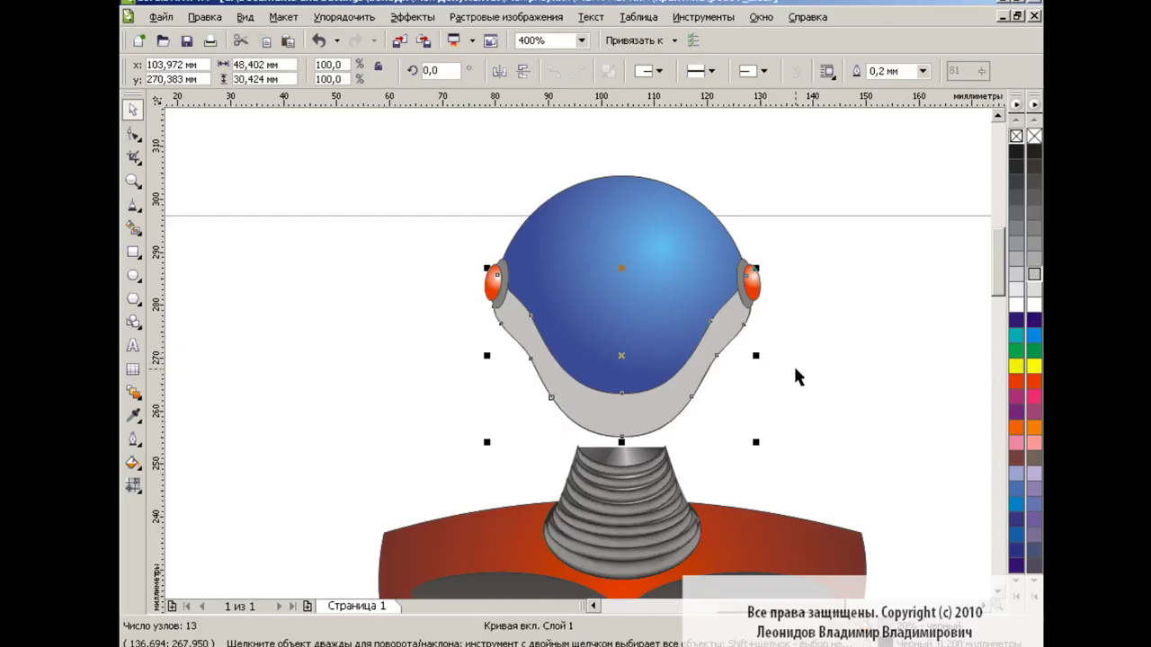
left_click(132, 465)
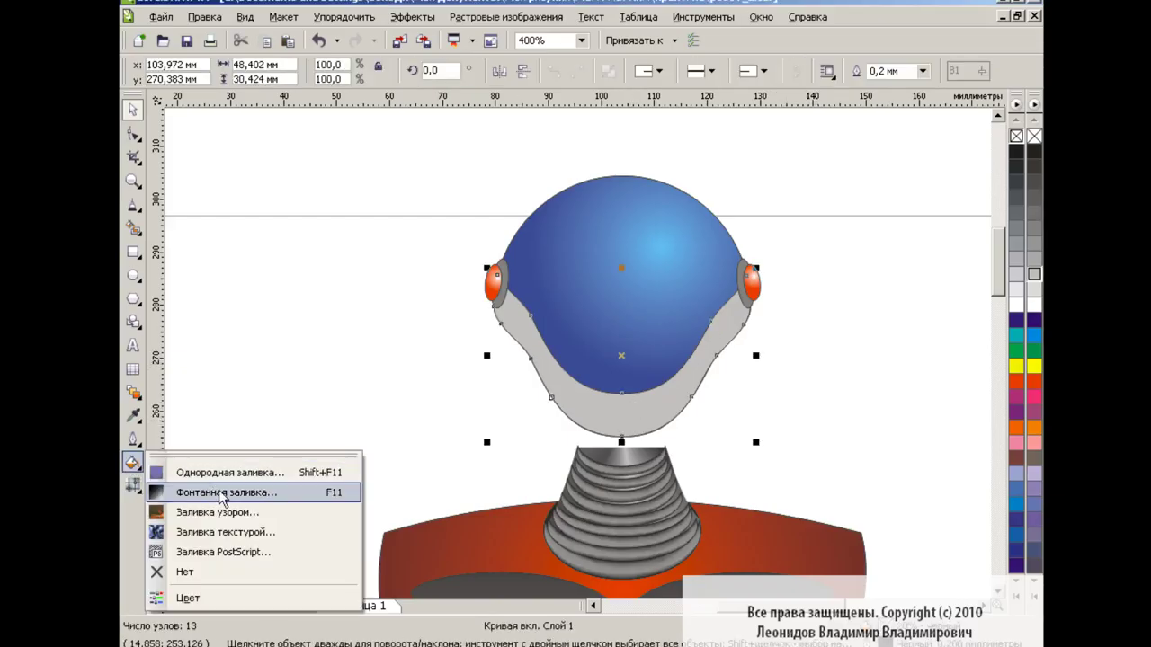
left_click(180, 491)
left_click(518, 184)
left_click(503, 216)
left_click(504, 310)
left_click(649, 309)
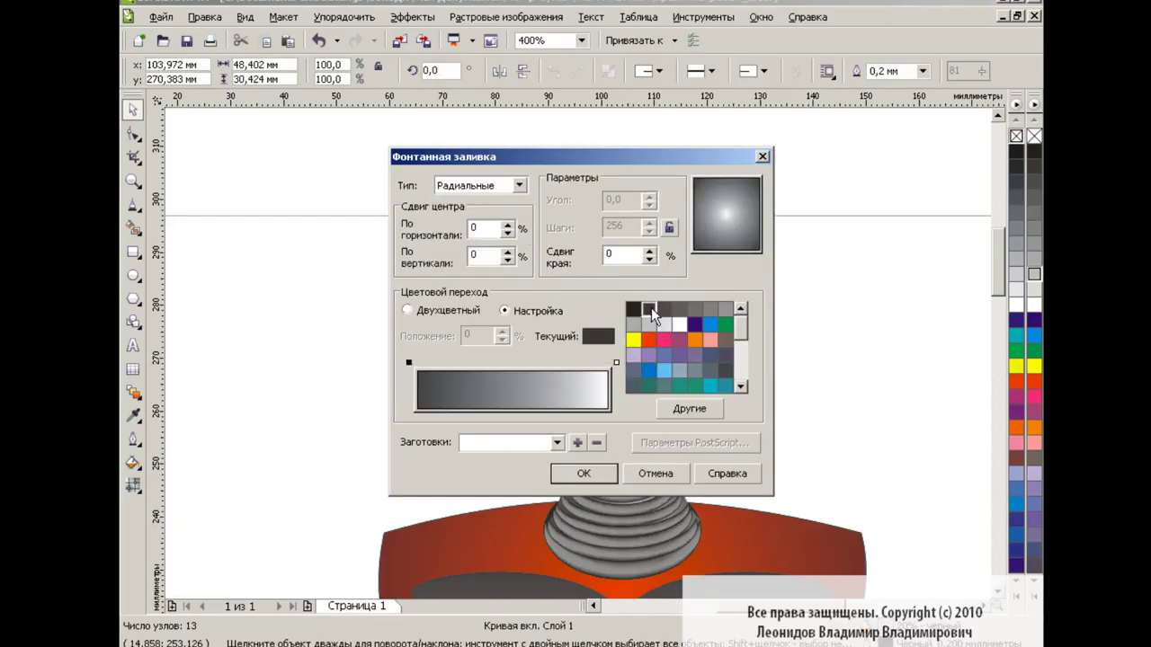
left_click(585, 474)
Recentre the face plate gradient, set its midpoint to 35 and stretch it past the chin
left_click(132, 485)
left_click_drag(698, 354, 692, 366)
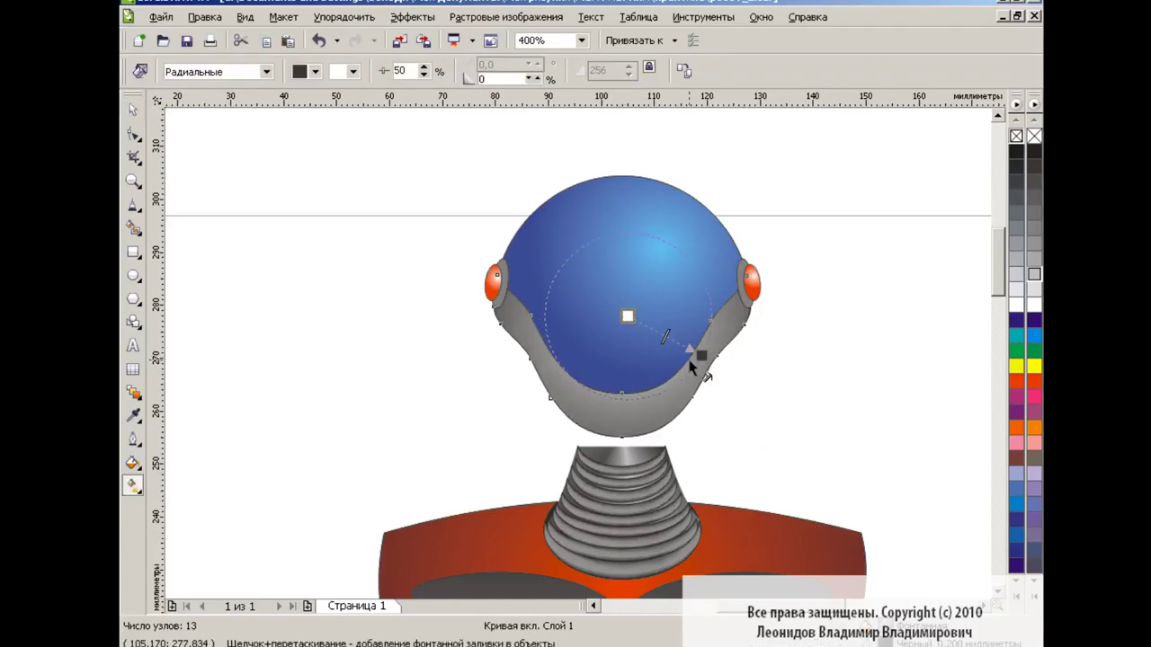
left_click_drag(627, 383, 623, 388)
left_click_drag(628, 316, 621, 323)
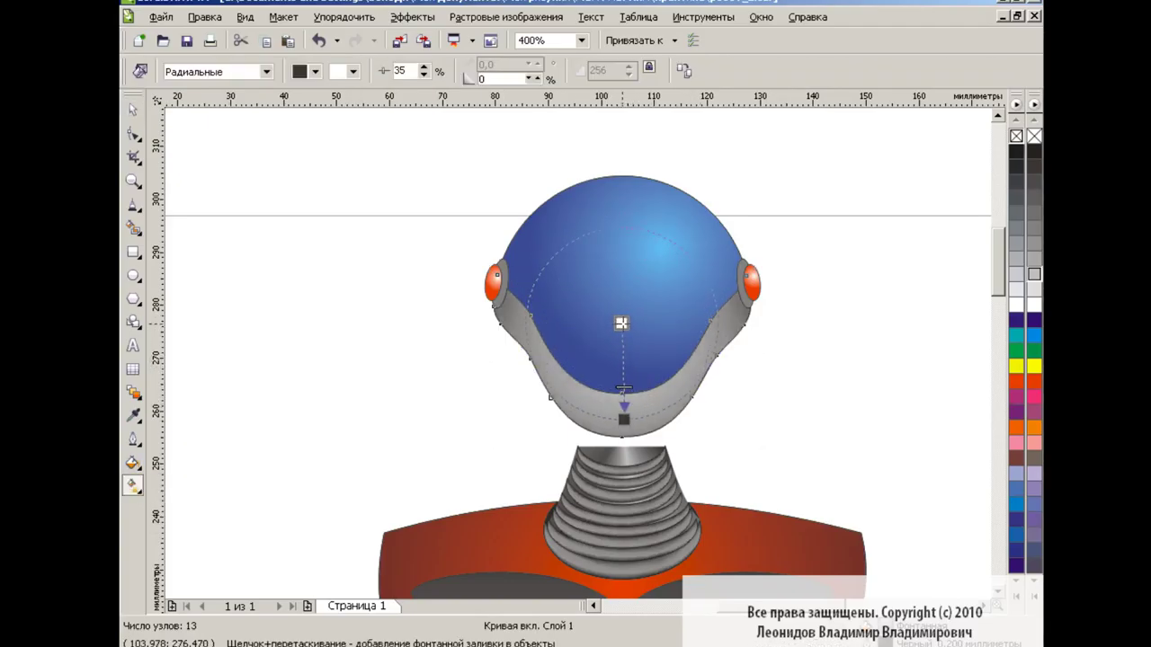
left_click_drag(623, 419, 623, 461)
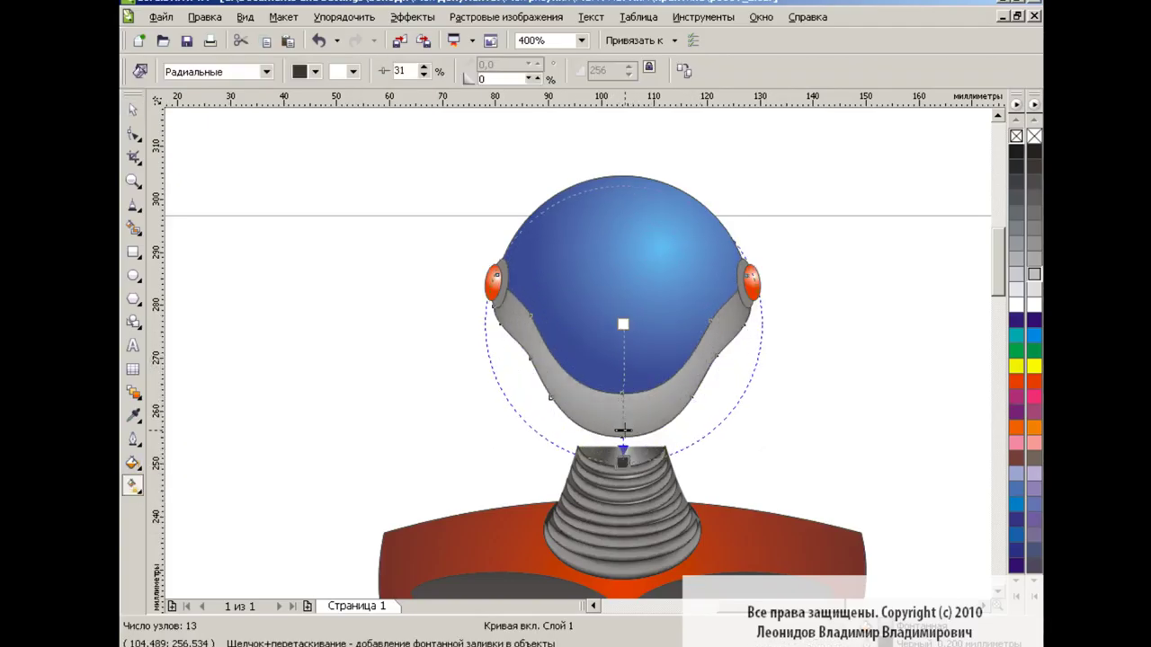
key("space")
left_click(389, 374)
left_click(133, 204)
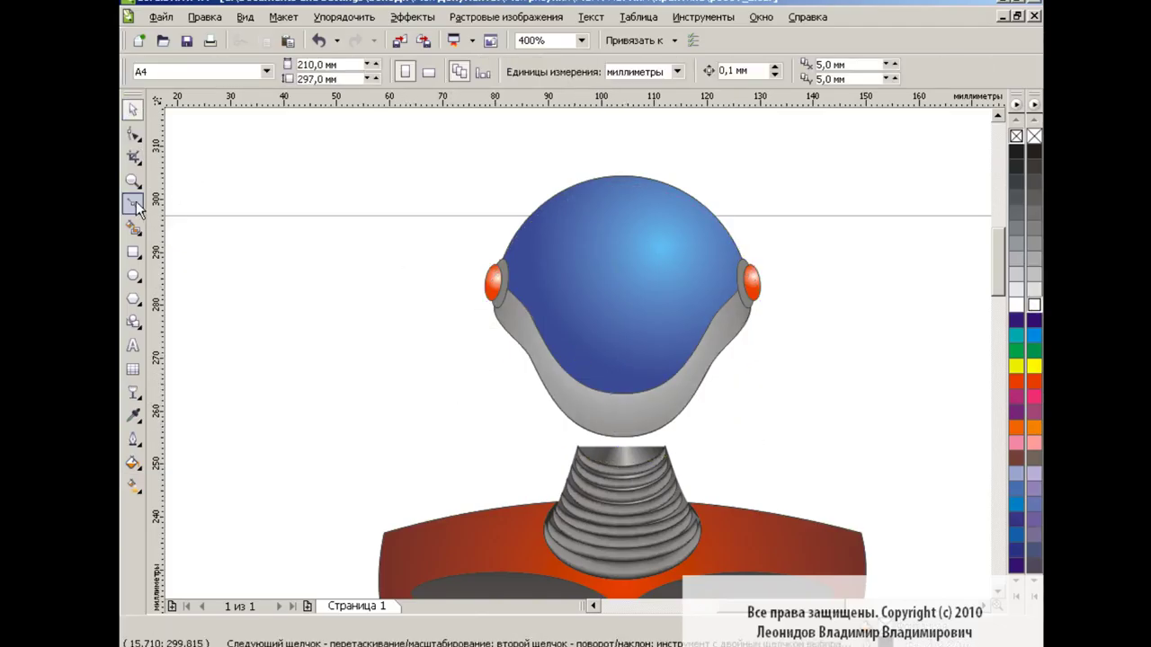
Draw a closed Bezier shape along the upper right side of the dome
left_click(209, 234)
left_click(734, 255)
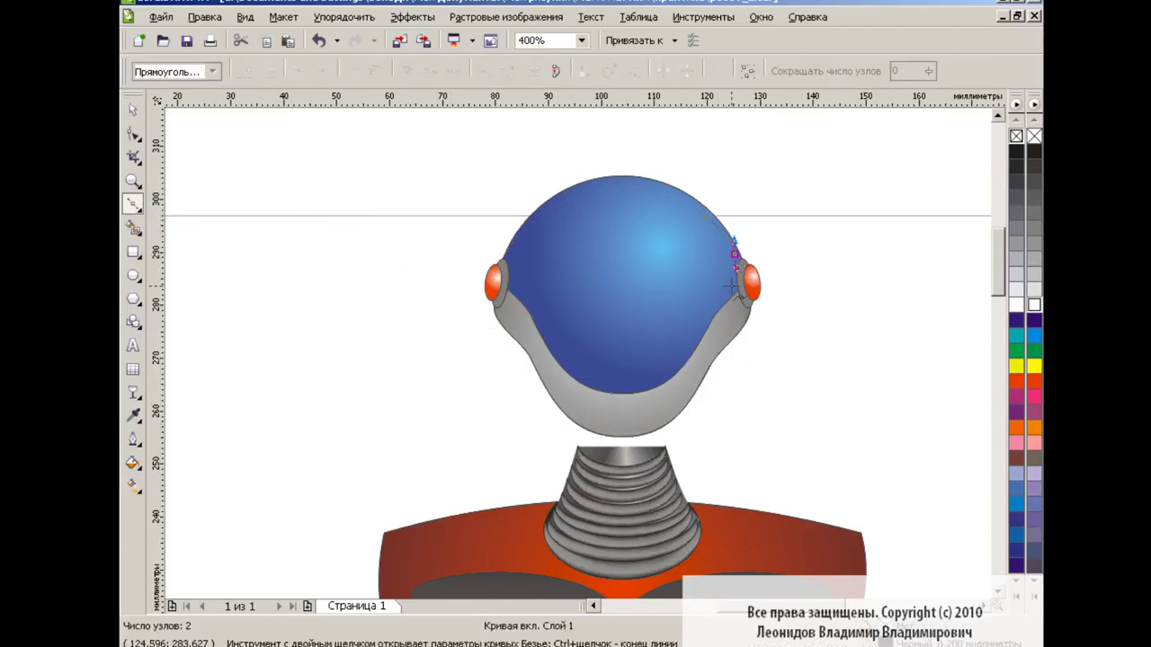
left_click(691, 341)
left_click(674, 366)
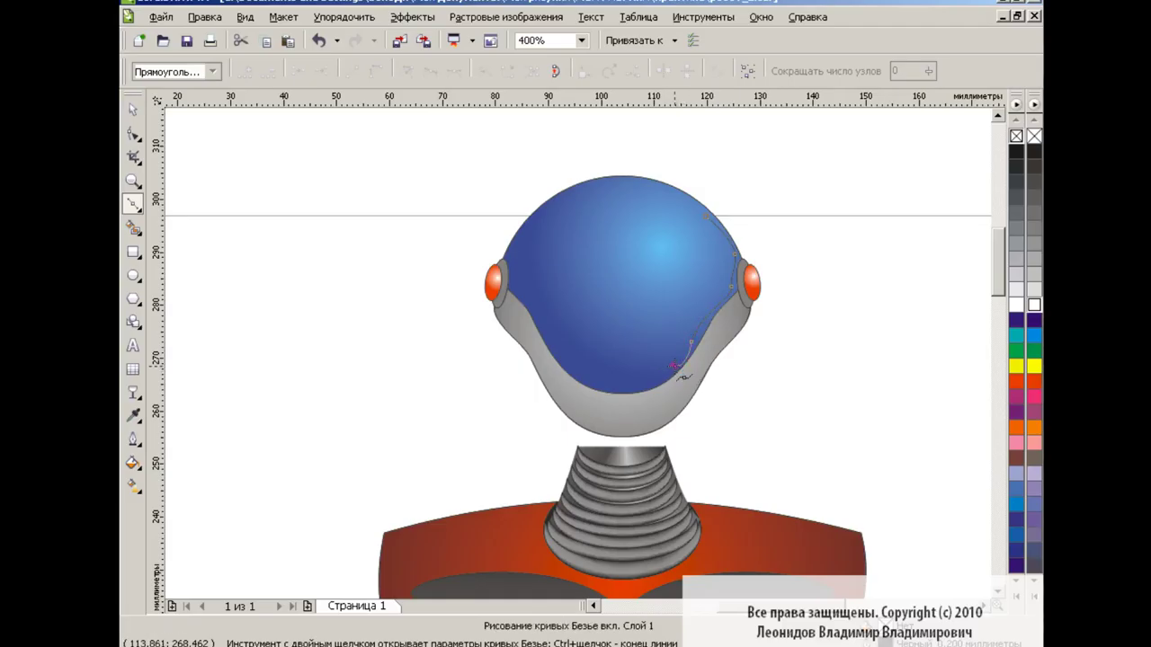
left_click(704, 217)
Reshape the highlight's nodes, smoothing the top node and bowing the left side outward
key("F10")
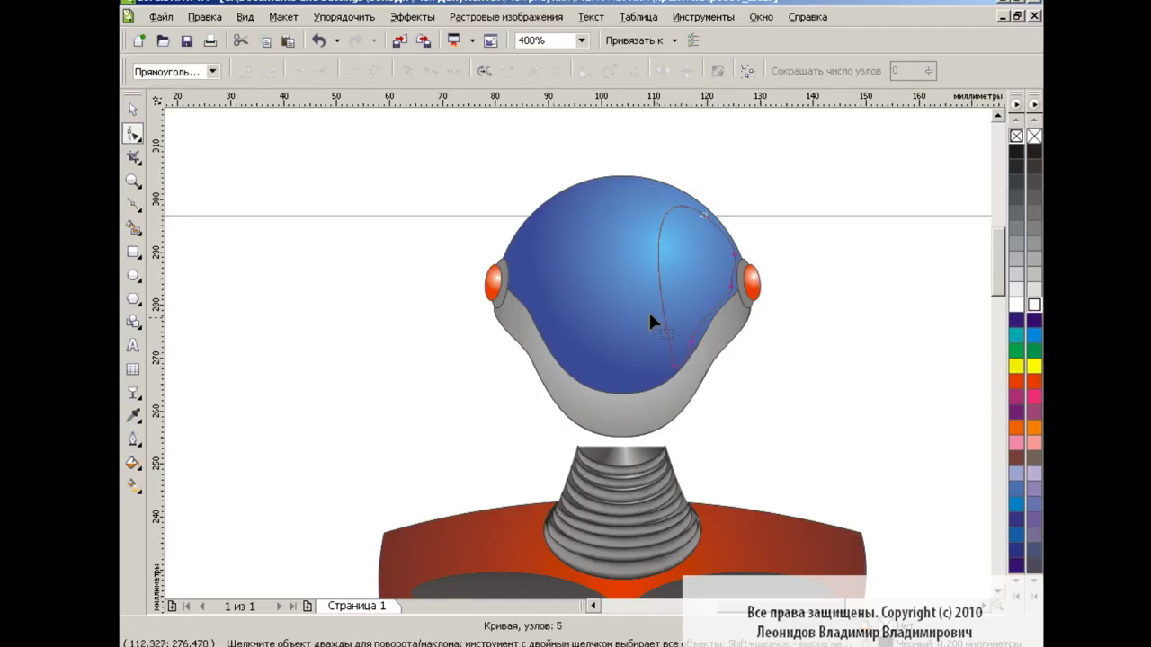
left_click(733, 254)
type("800")
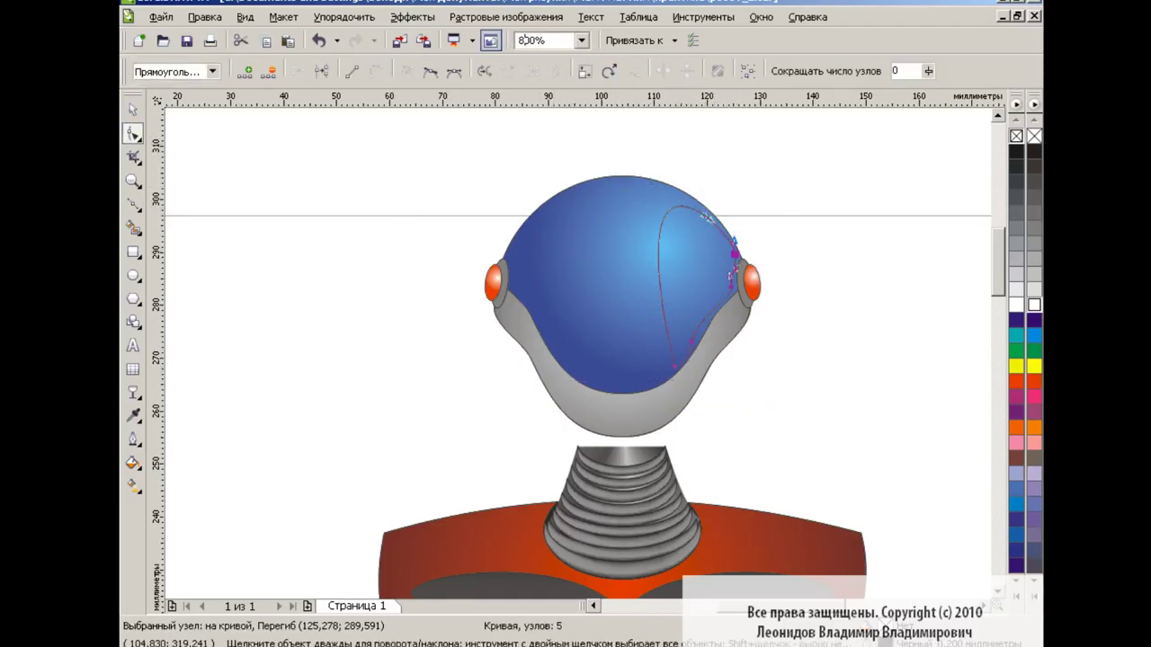
scroll(734, 270, "up", 2)
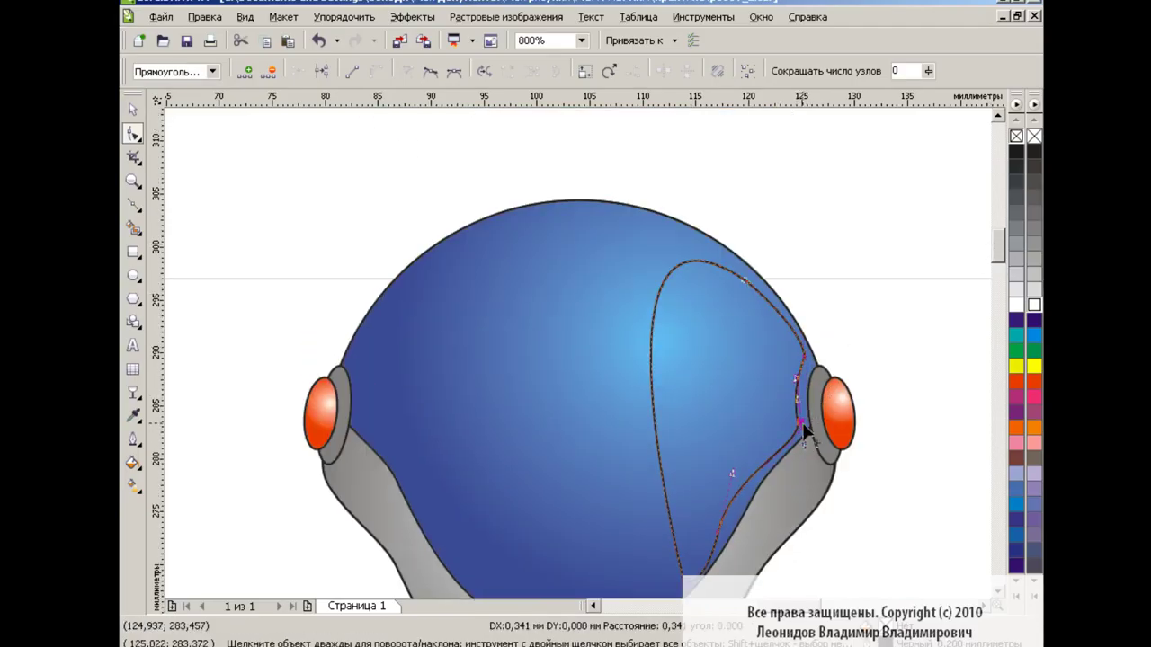
left_click_drag(806, 435, 807, 447)
mouse_move(761, 483)
left_mouse_down()
mouse_move(728, 535)
mouse_move(751, 465)
left_mouse_up()
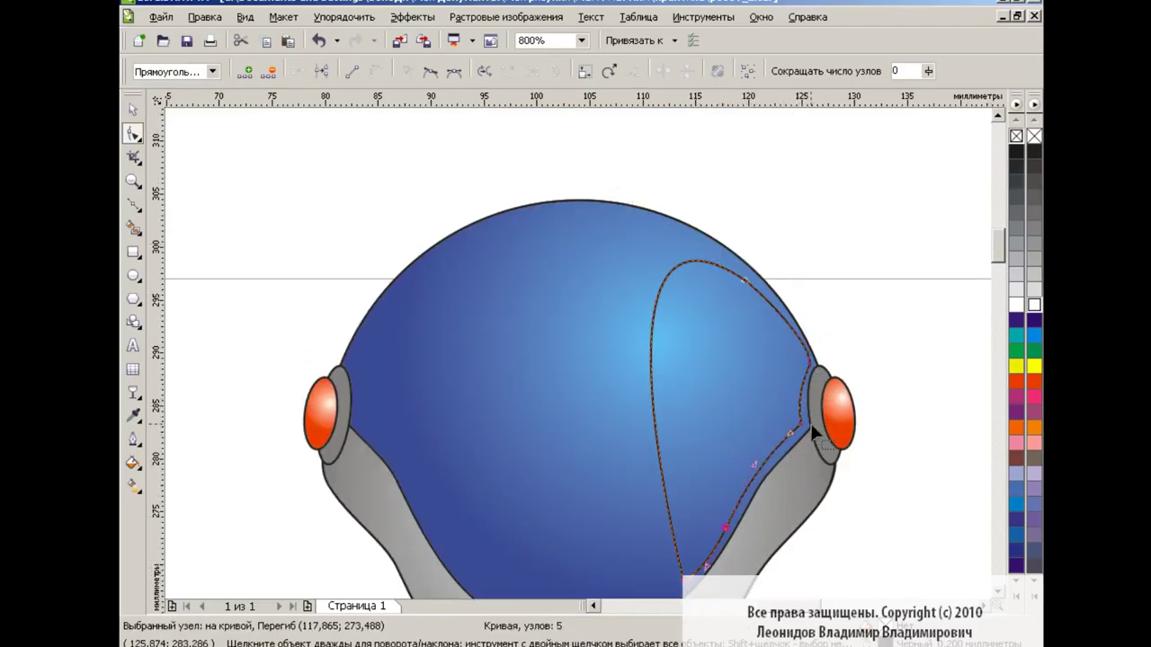
left_click(747, 277)
left_click_drag(815, 347, 807, 356)
left_click(750, 274)
left_click(429, 72)
left_click_drag(654, 409, 606, 520)
left_click(133, 109)
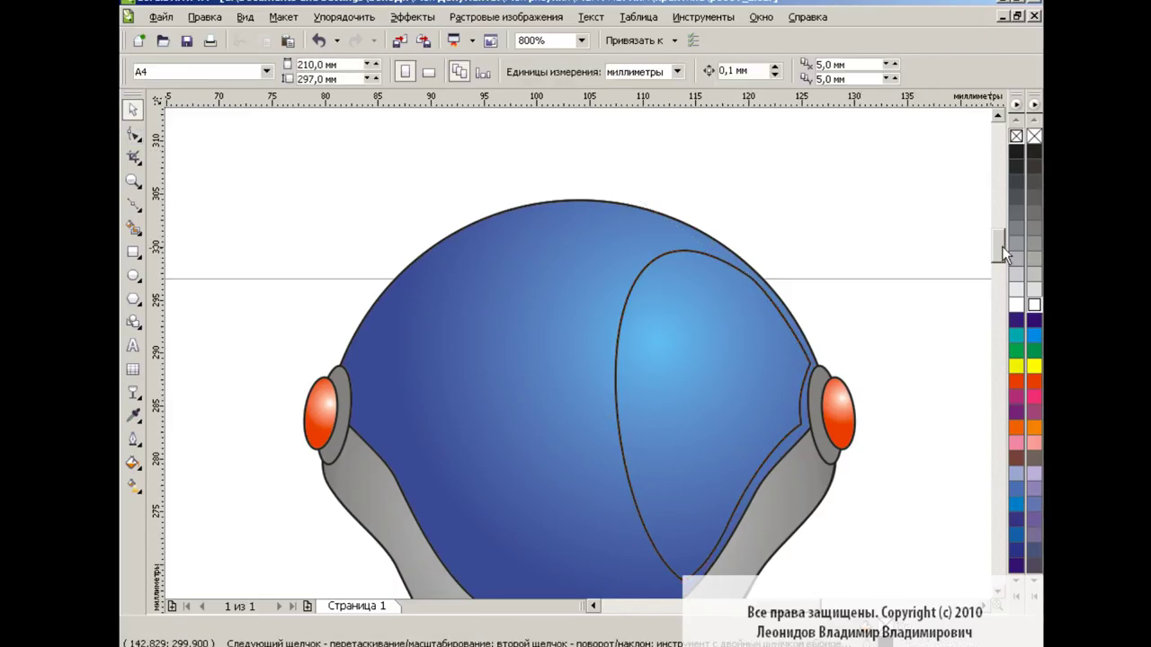
scroll(1002, 246, "down", 2)
Fill the highlight white and fade it with a horizontal linear transparency
left_click(1034, 305)
left_click(133, 396)
left_click(207, 521)
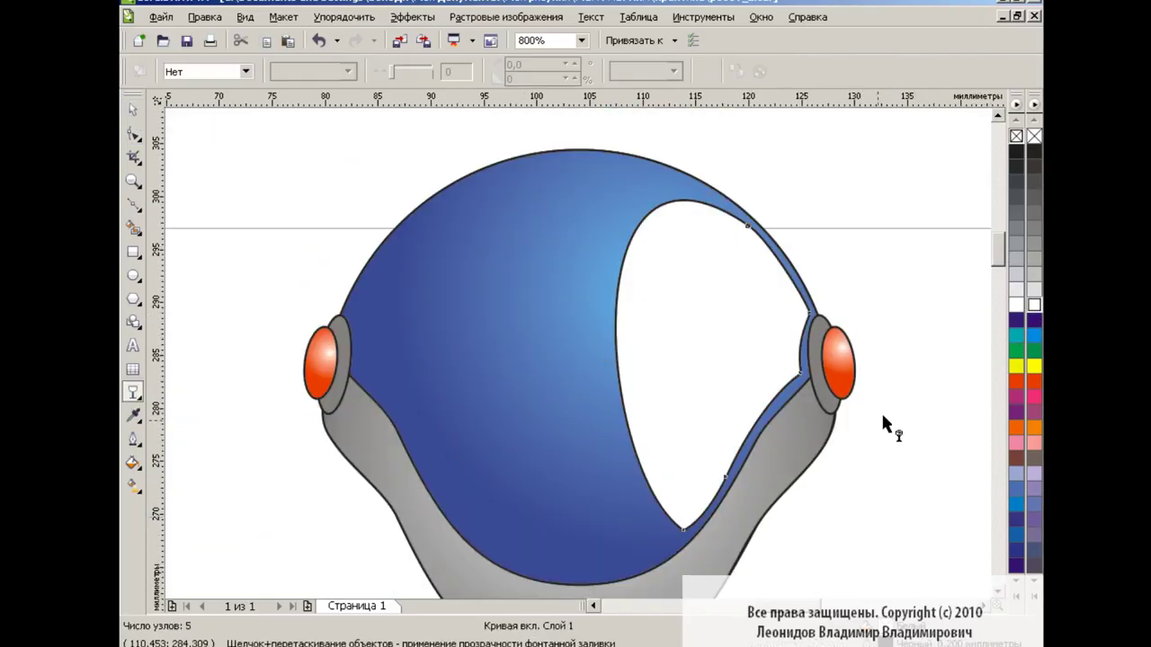
left_click_drag(610, 284, 908, 450)
left_click_drag(665, 303, 624, 345)
left_click_drag(908, 449, 941, 345)
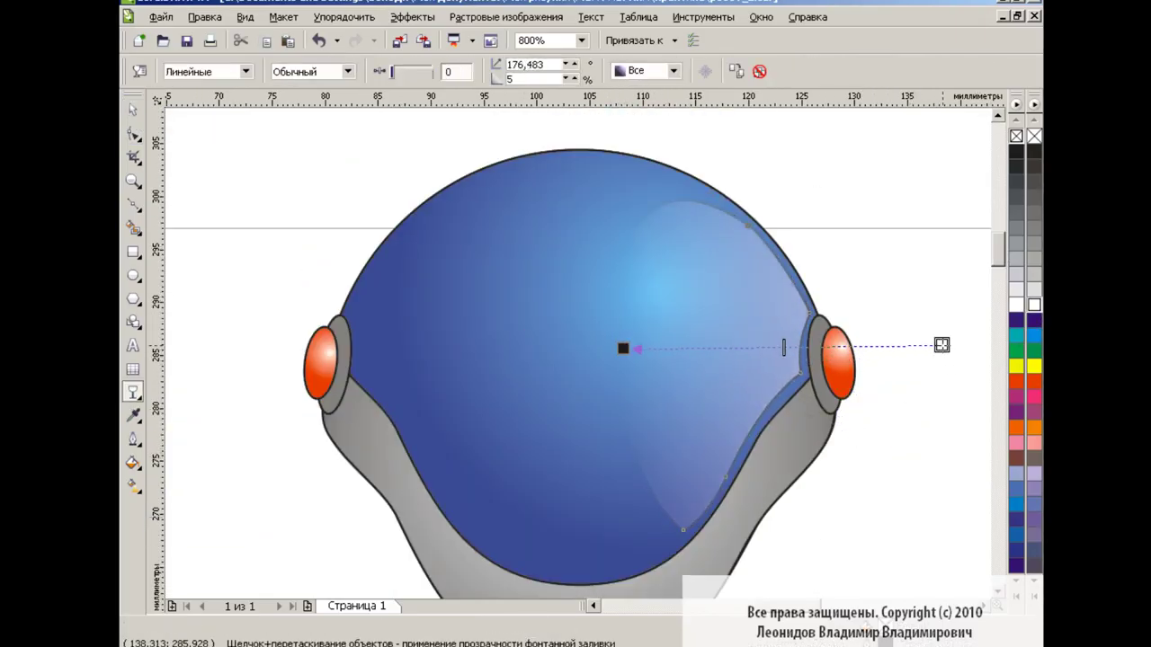
left_click_drag(623, 348, 639, 346)
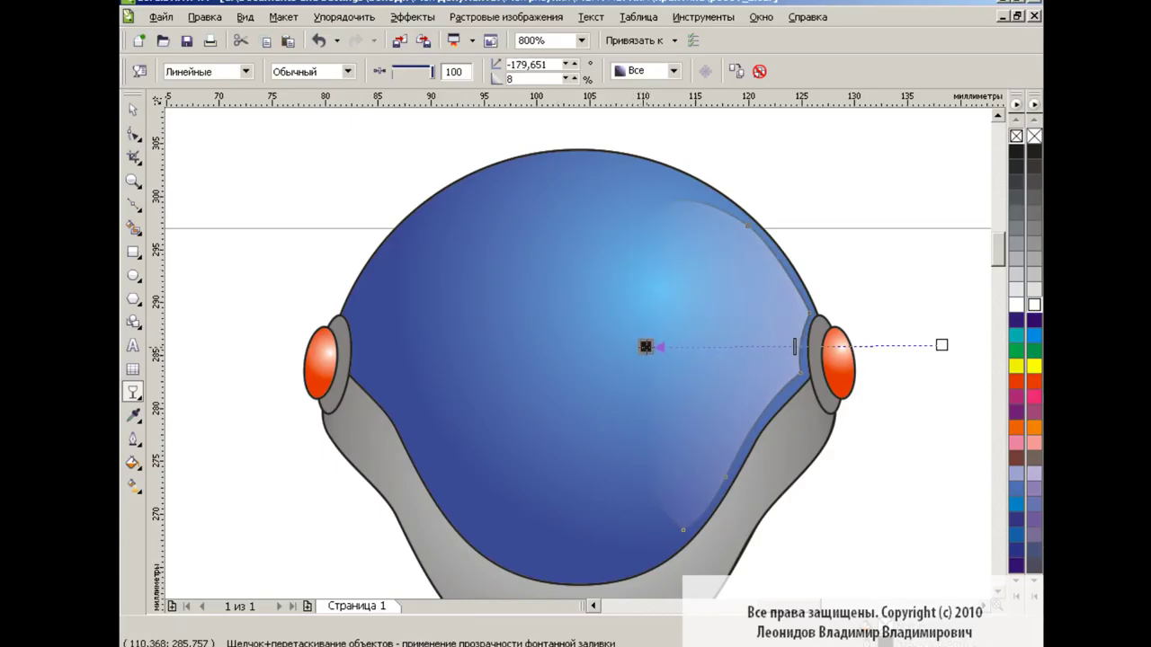
key("space")
Mirror the highlight onto the dome's left side and zoom to 400%
left_click(500, 70)
left_click_drag(711, 365, 443, 364)
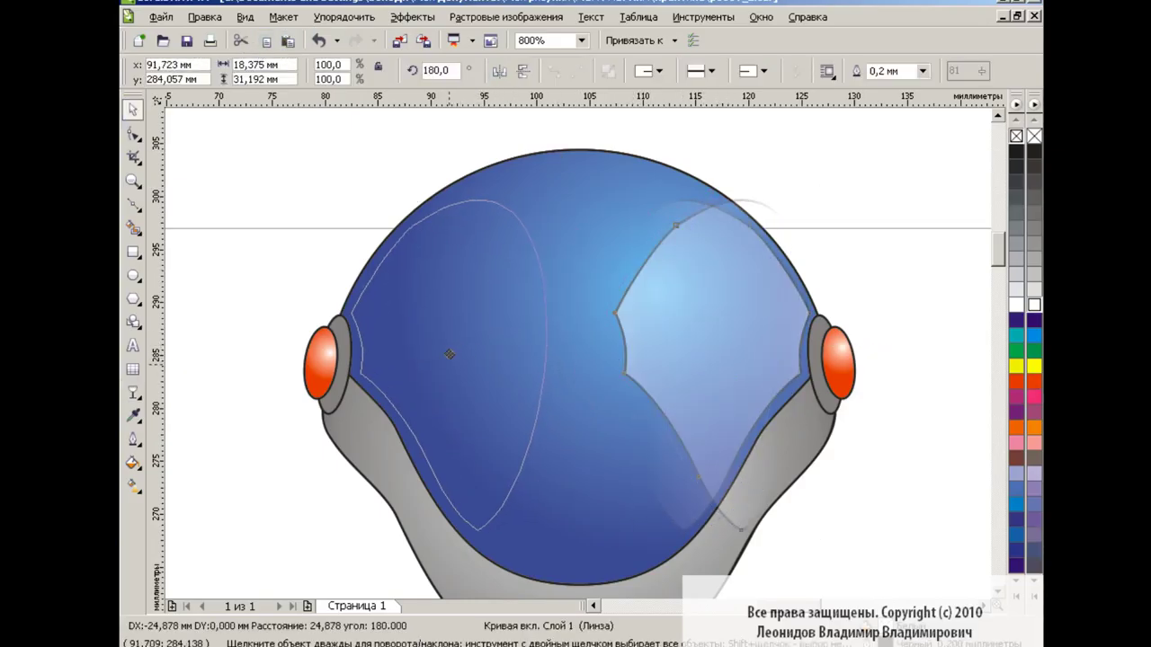
left_click(847, 269)
left_click(581, 40)
left_click(546, 167)
Marquee-select the whole head, drag it down onto the neck and zoom to 200%
left_click_drag(396, 138, 766, 421)
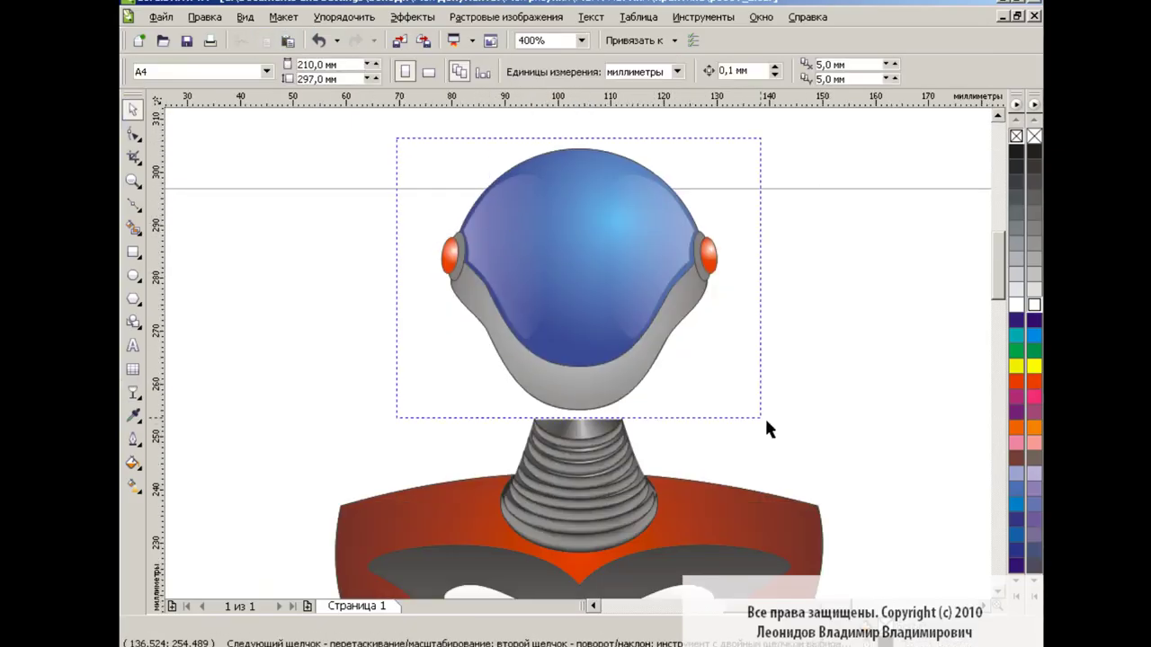
left_click_drag(580, 270, 580, 352)
left_click_drag(998, 260, 998, 283)
left_click(581, 40)
left_click(545, 157)
left_click(929, 311)
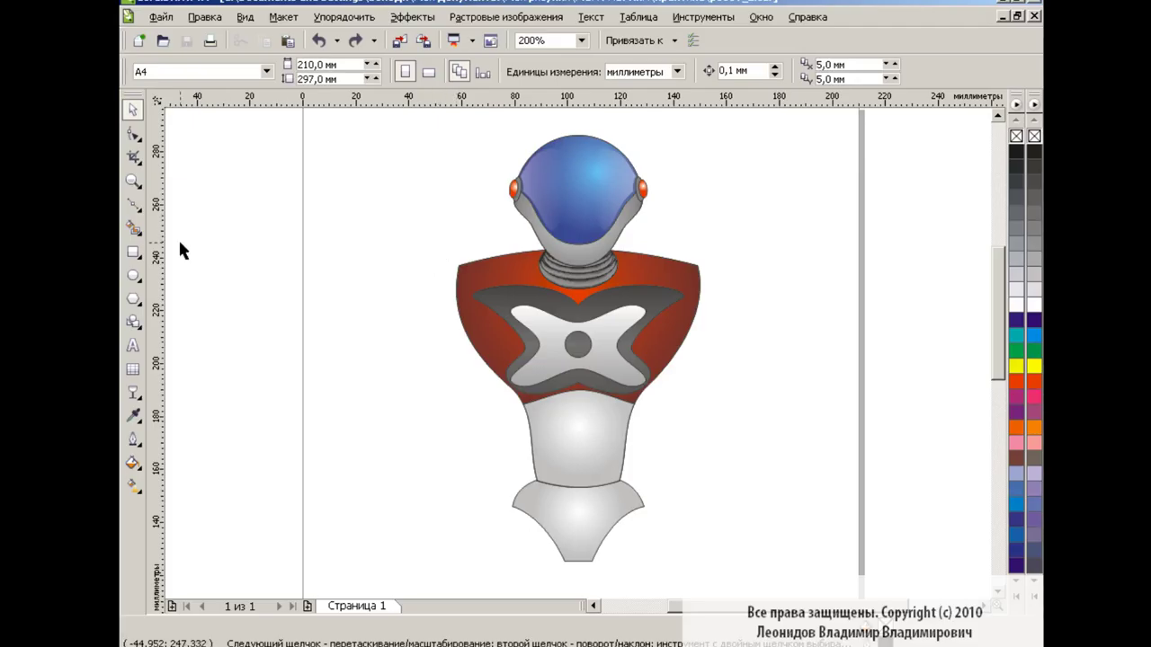
Draw a closed polyline upper-arm outline beside the left shoulder and tilt it slightly
left_click(137, 209)
left_click(231, 293)
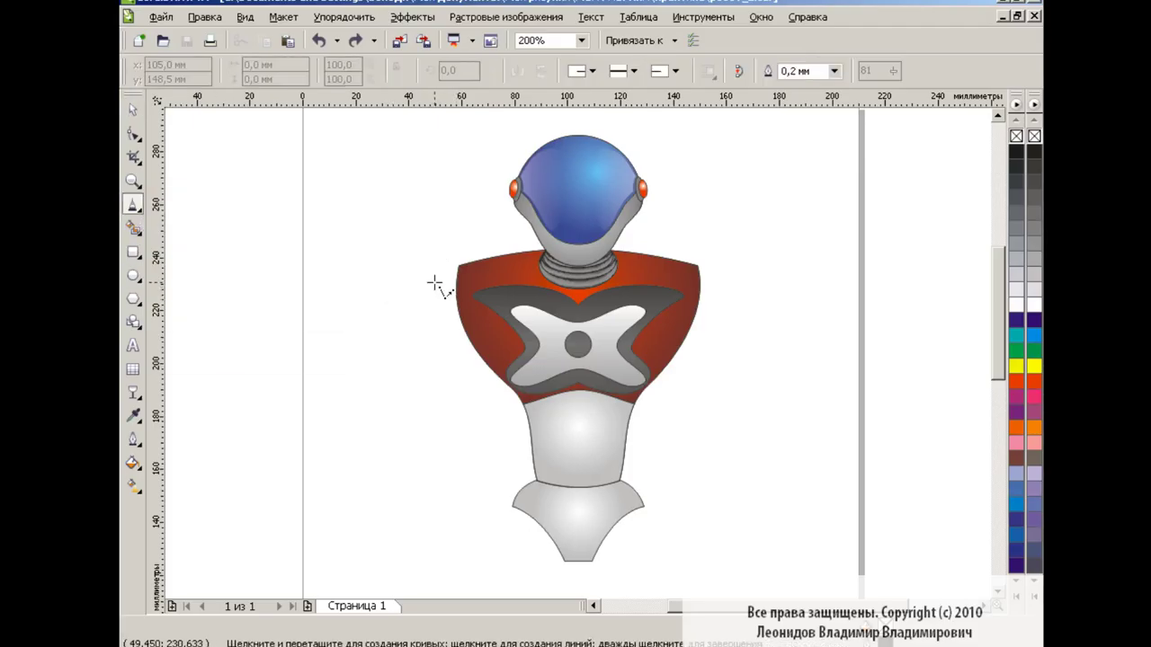
left_click(438, 279)
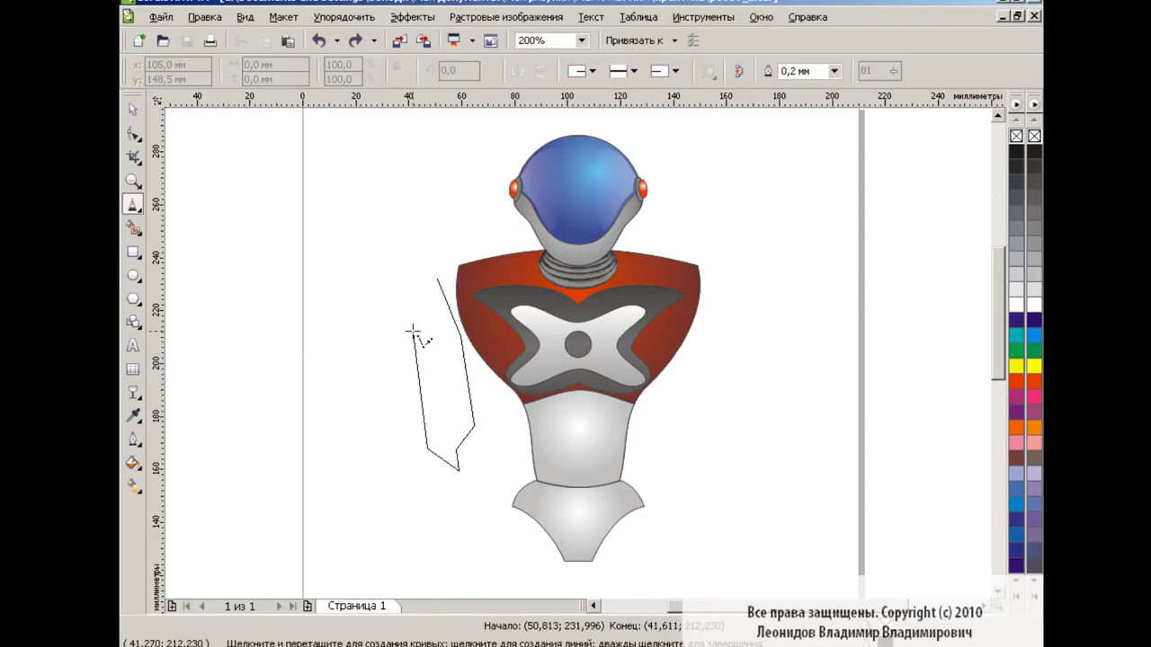
left_click(435, 282)
key("space")
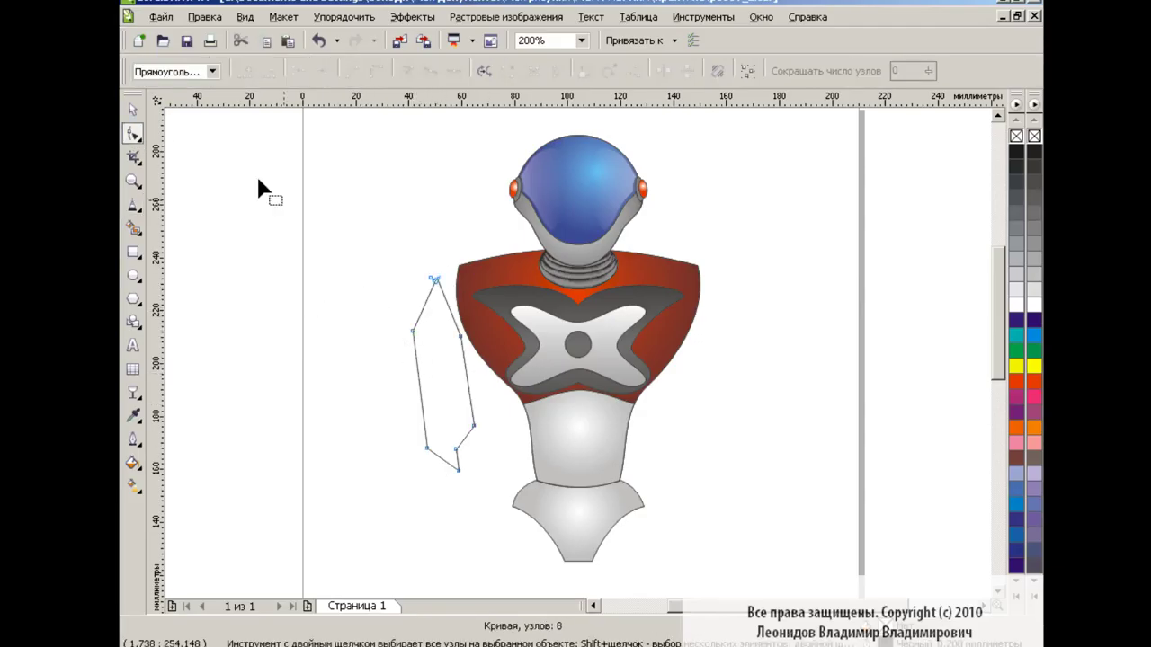
left_click_drag(256, 174, 475, 462)
left_click(409, 377)
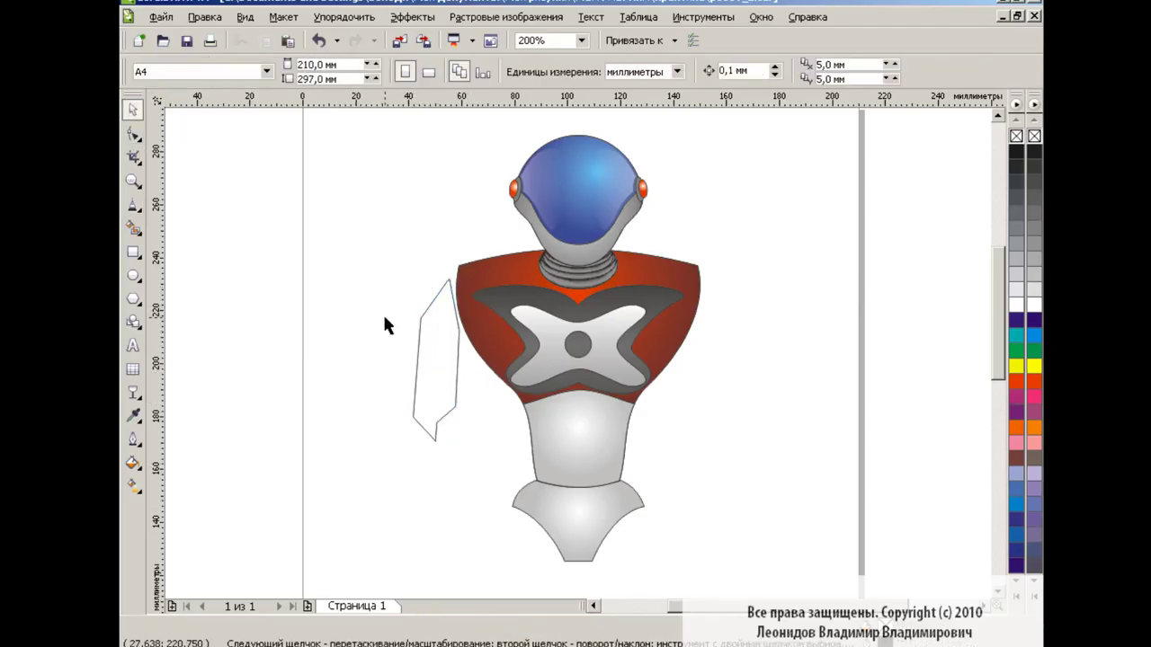
left_click_drag(406, 271, 382, 312)
left_click(424, 353)
Delete the arm outline's extra top node and start curving its right edge
key("F10")
left_click(436, 274)
key("Delete")
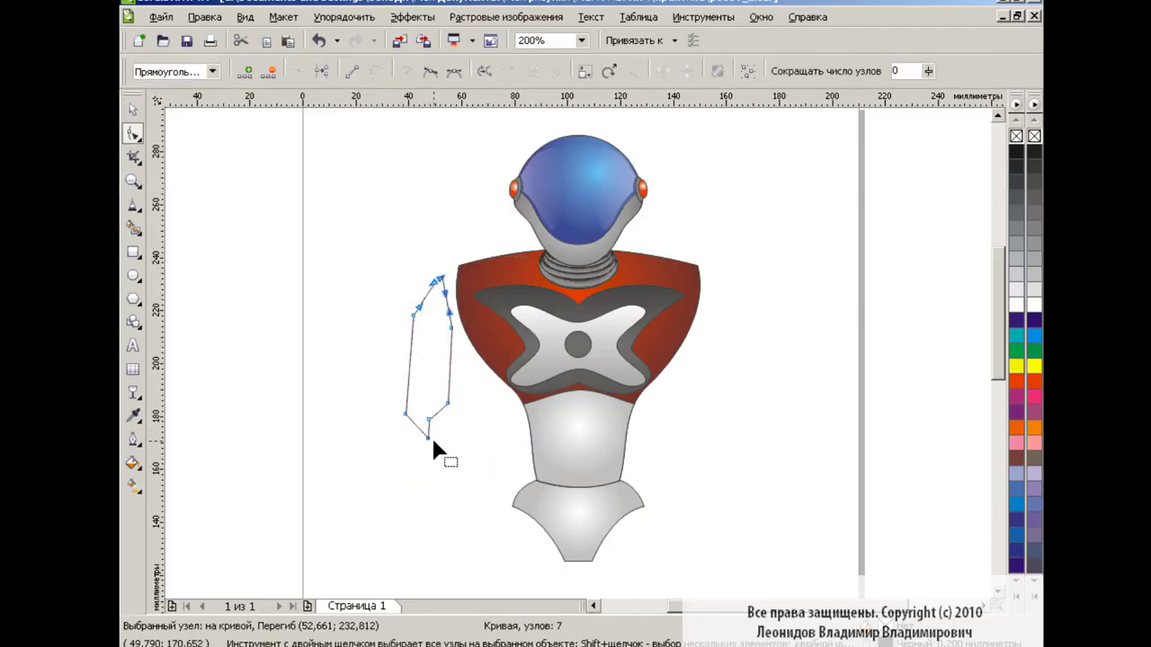
left_click_drag(449, 403, 462, 405)
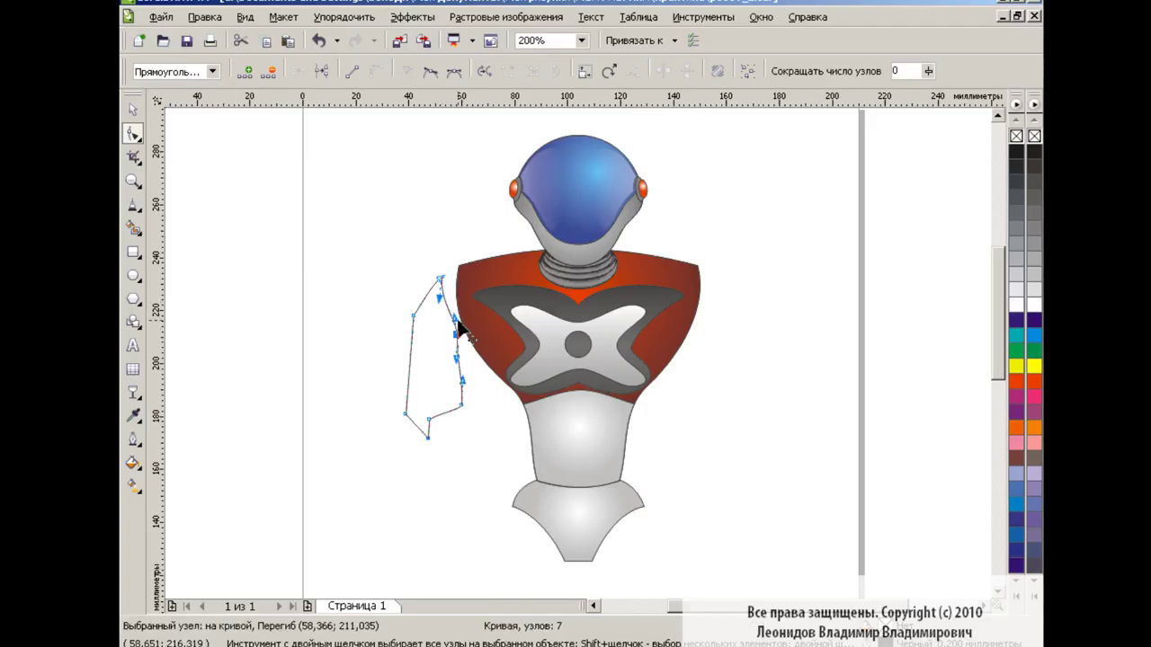
mouse_move(454, 326)
left_mouse_down()
mouse_move(458, 344)
mouse_move(419, 303)
left_mouse_up()
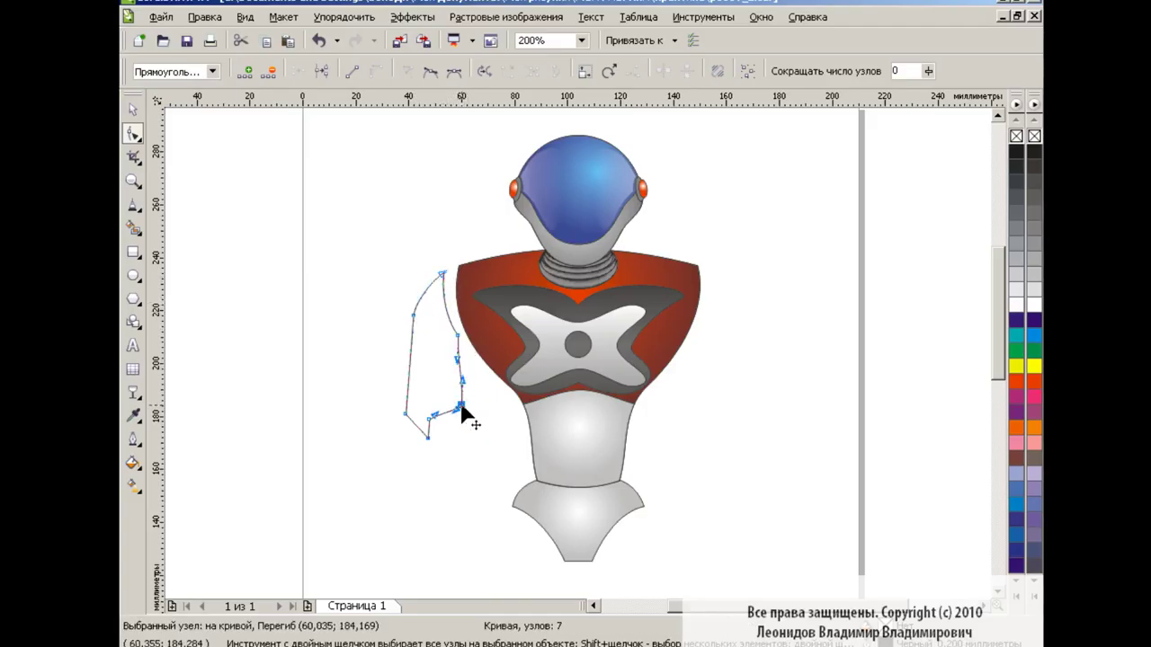
Bulge the arm's right edge, smooth its lower-left node, and enlarge the arm
mouse_move(454, 404)
left_mouse_down()
mouse_move(473, 387)
mouse_move(450, 418)
left_mouse_up()
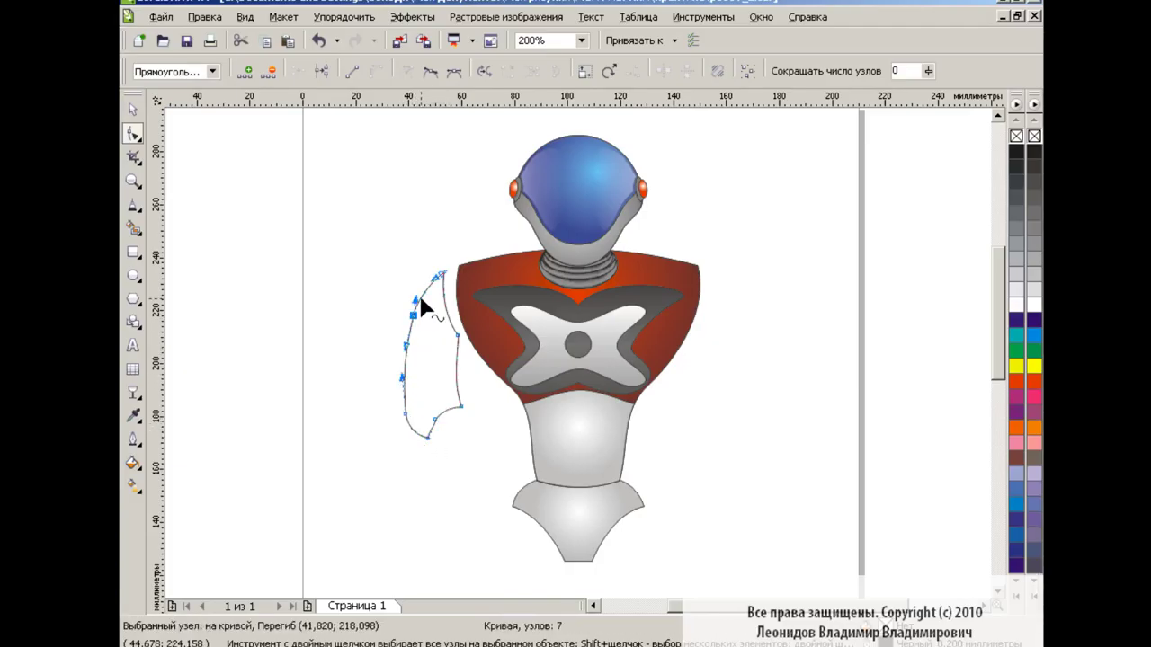
left_click_drag(404, 381, 406, 381)
key("s")
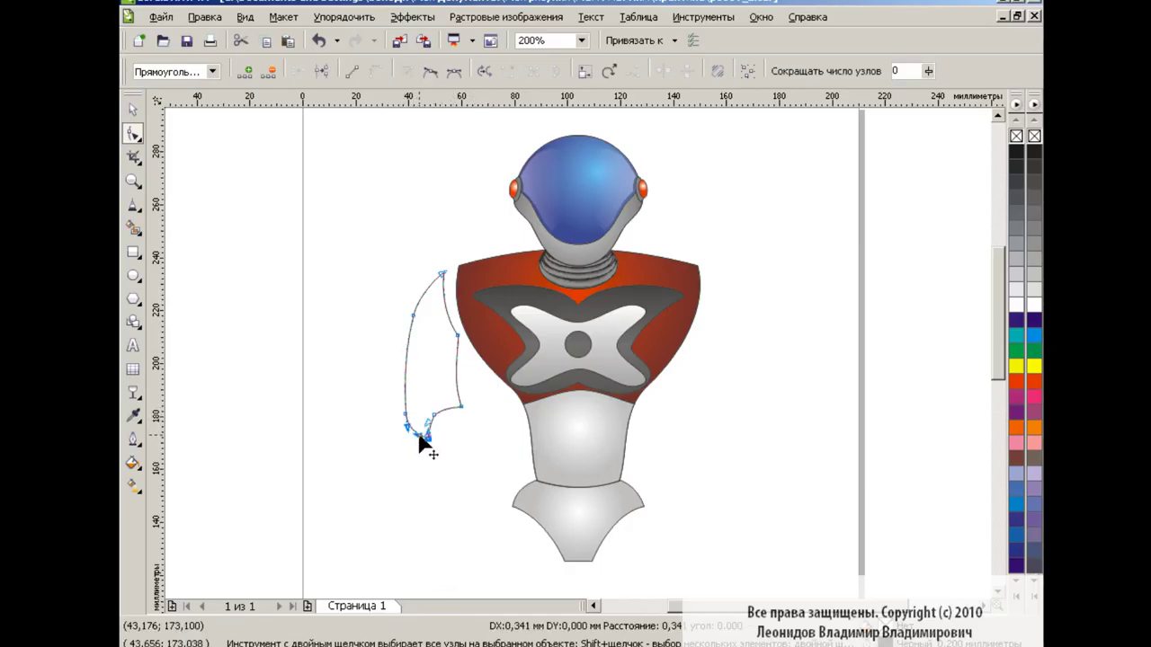
left_click(482, 443)
key("space")
mouse_move(464, 441)
left_mouse_down()
mouse_move(512, 580)
mouse_move(803, 327)
left_mouse_up()
key("space")
Add a bottom node and reshape the arm's end into a rounded elbow notch
double_click(754, 453)
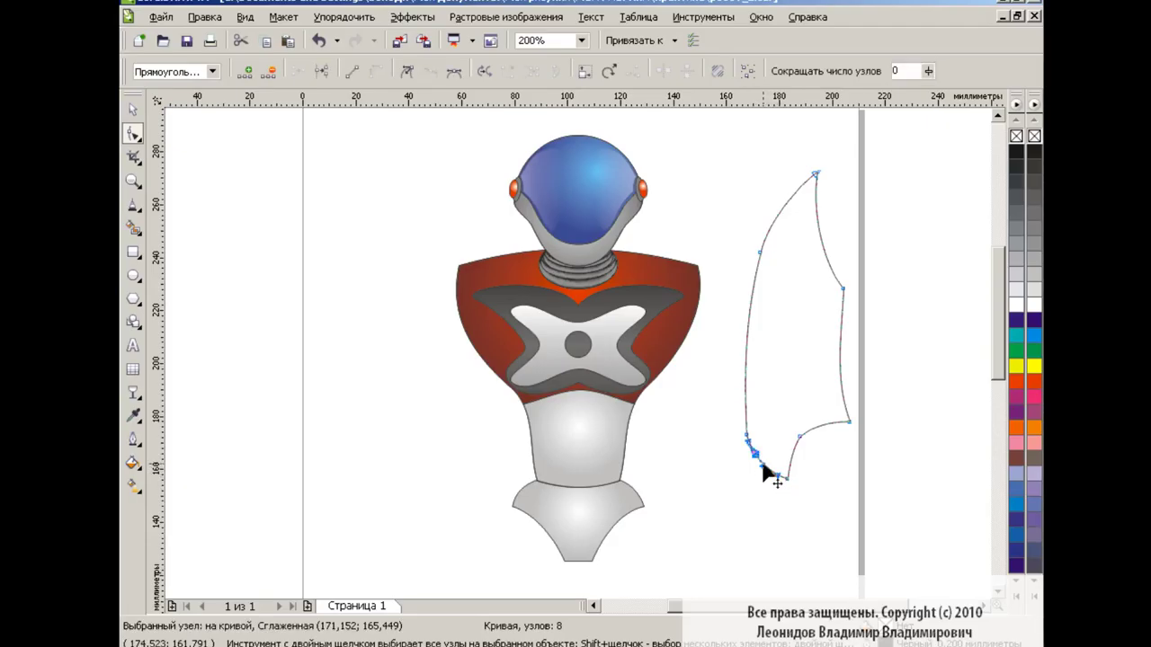
mouse_move(785, 469)
left_mouse_down()
mouse_move(799, 452)
mouse_move(782, 473)
left_mouse_up()
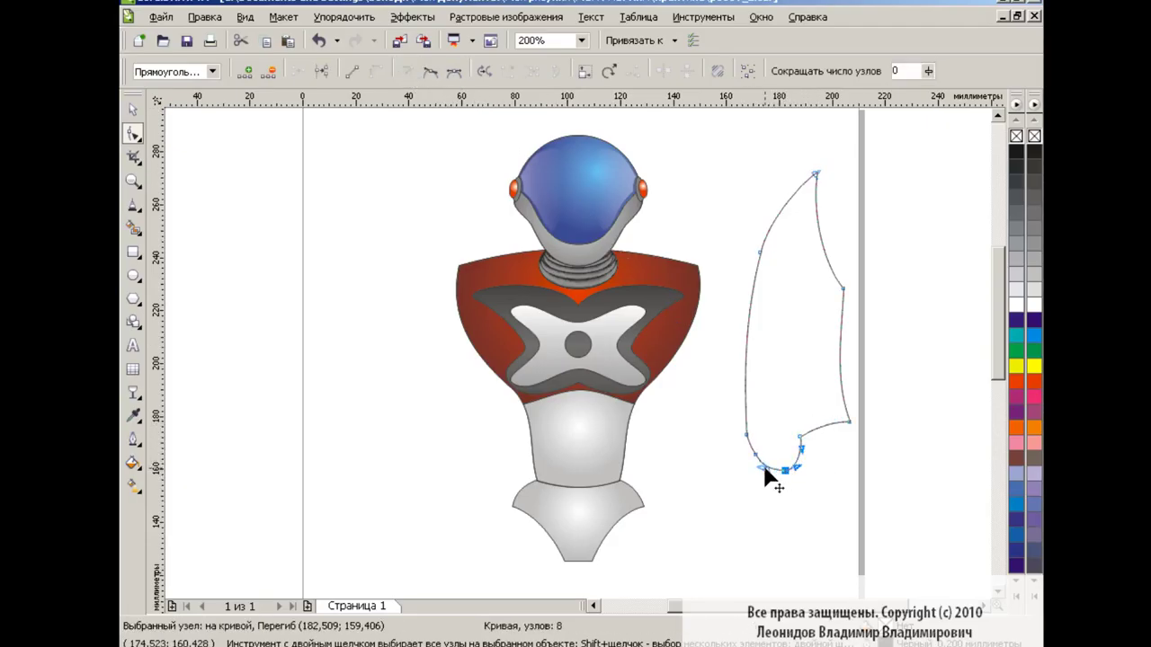
left_click(752, 456)
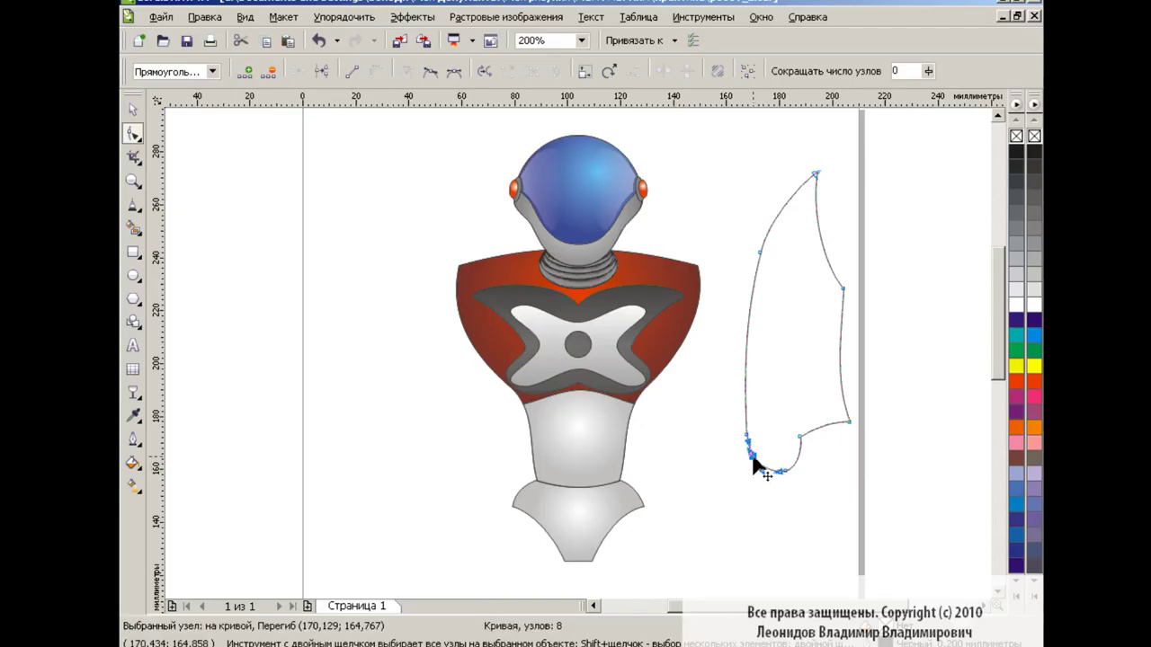
left_click_drag(765, 462, 791, 476)
left_click(814, 501)
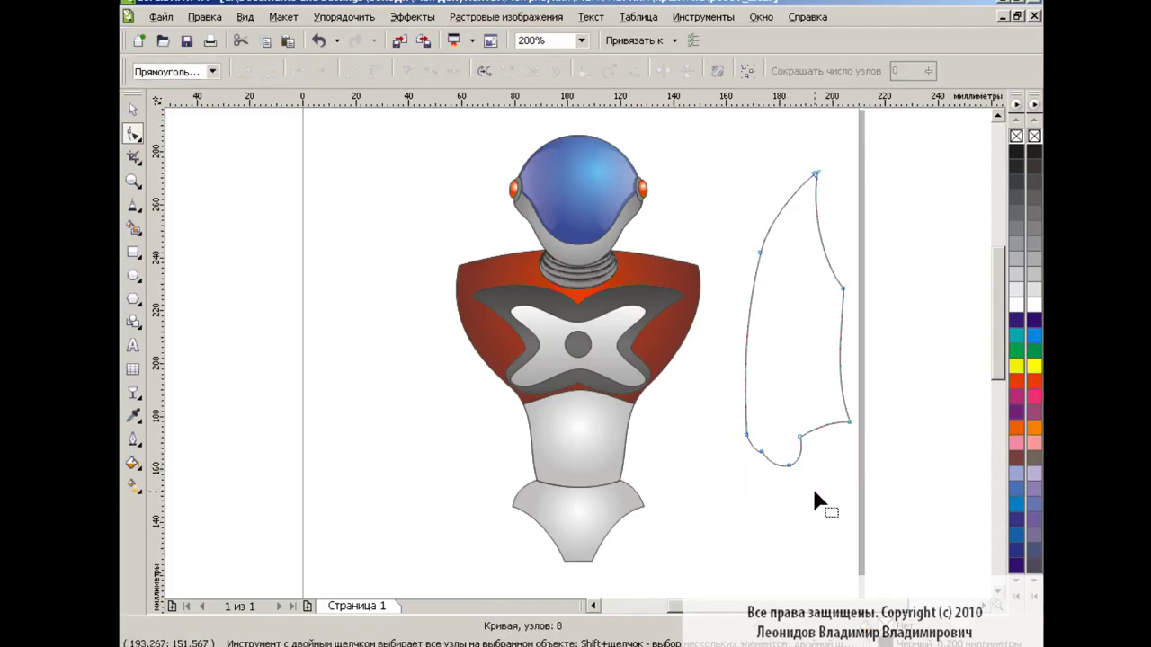
left_click_drag(748, 444, 758, 462)
left_click(755, 514)
Rotate the arm to match the shoulder and move it back against the robot
left_click(133, 109)
left_click(796, 318)
left_click_drag(855, 165, 886, 198)
mouse_move(797, 318)
left_mouse_down()
mouse_move(399, 363)
mouse_move(372, 432)
mouse_move(437, 411)
left_mouse_up()
Nudge the finished upper arm into place at the shoulder
key("Escape")
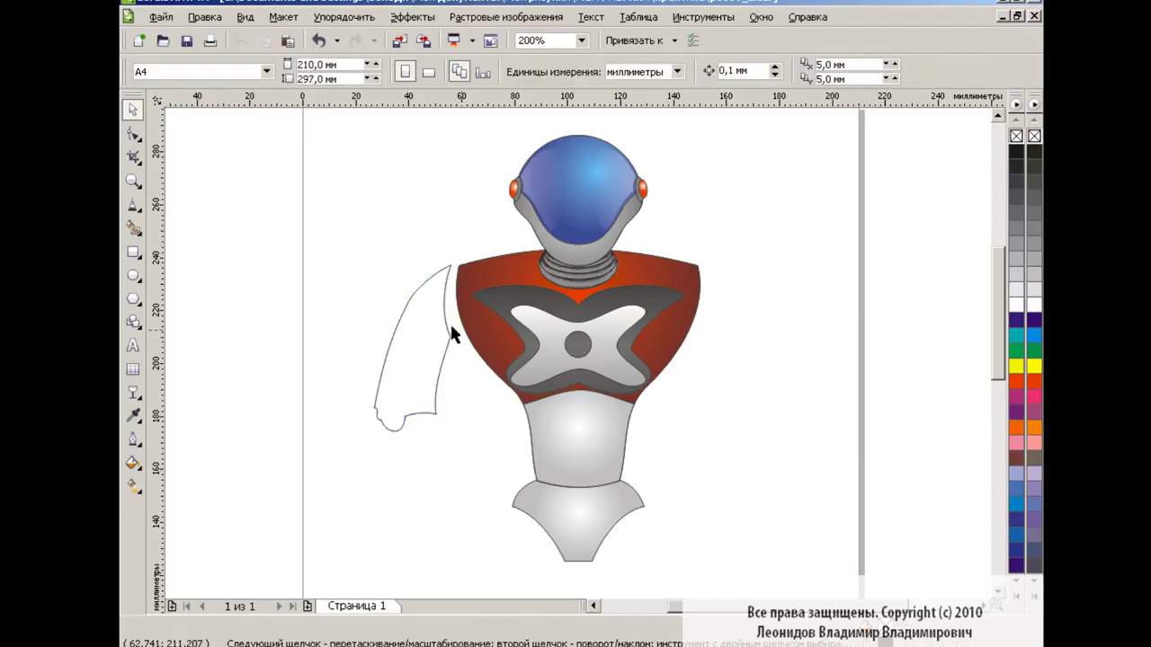
left_click(409, 334)
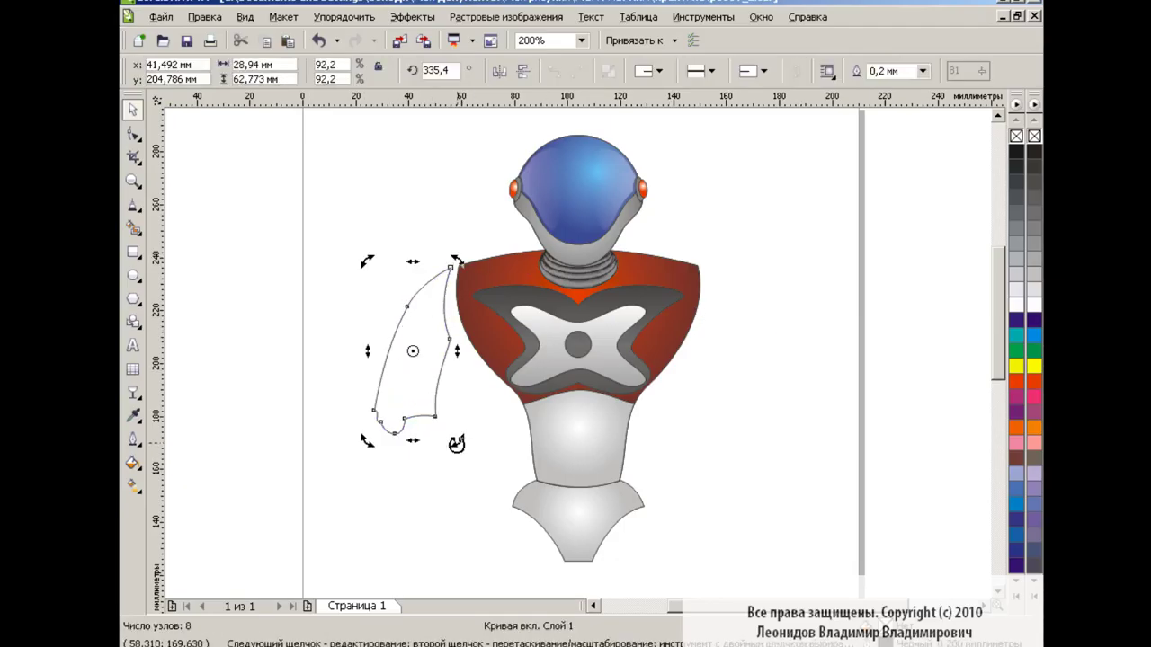
left_click_drag(410, 334, 411, 333)
left_click(328, 318)
Draw a closed polyline forearm outline below the elbow
left_click(136, 207)
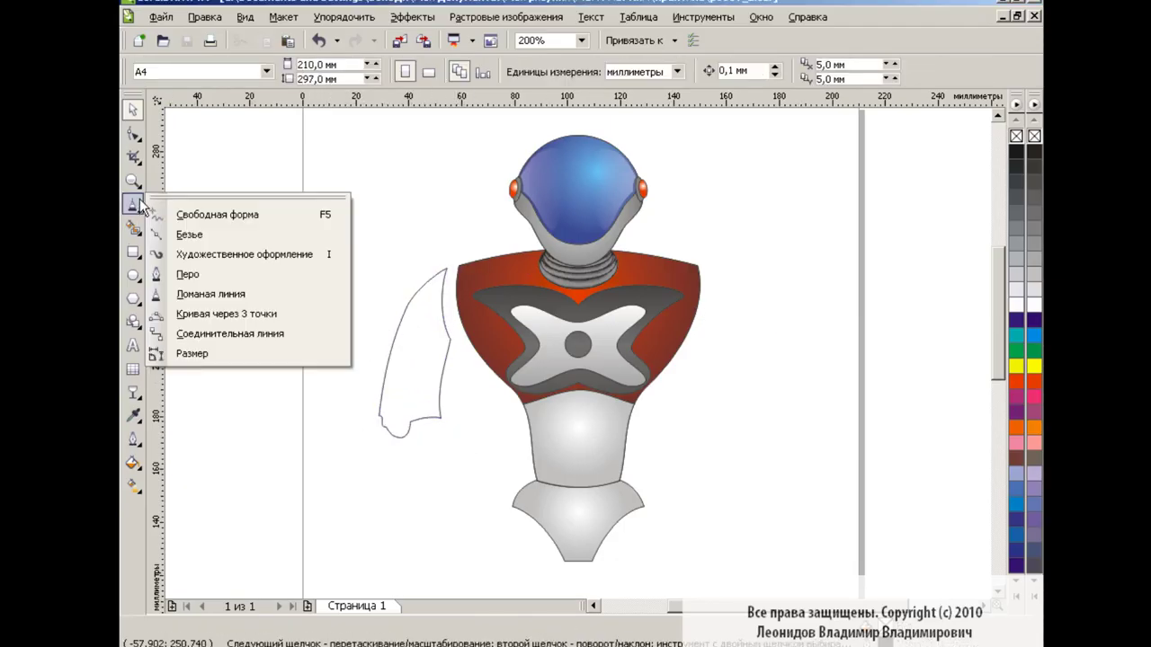
left_click(200, 294)
left_click_drag(381, 432, 415, 429)
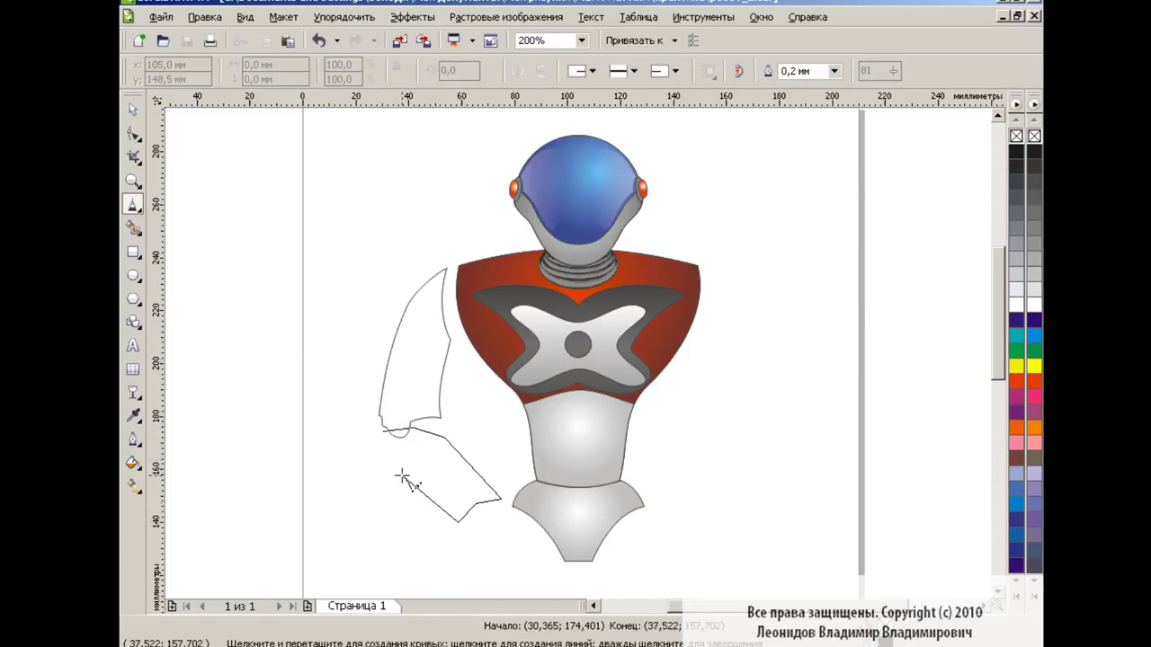
left_click(382, 431)
key("F10")
left_click_drag(318, 403, 535, 551)
left_click(408, 436)
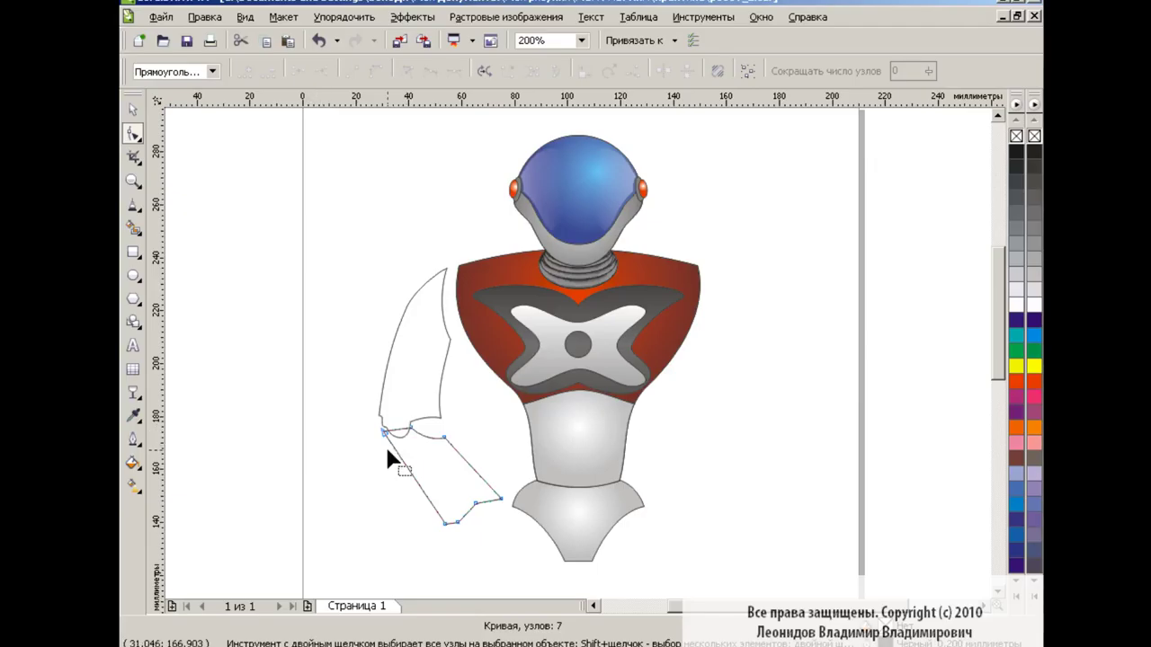
Curve the forearm's left side, remove an unneeded node, and reshape its lower segment
left_click(386, 430)
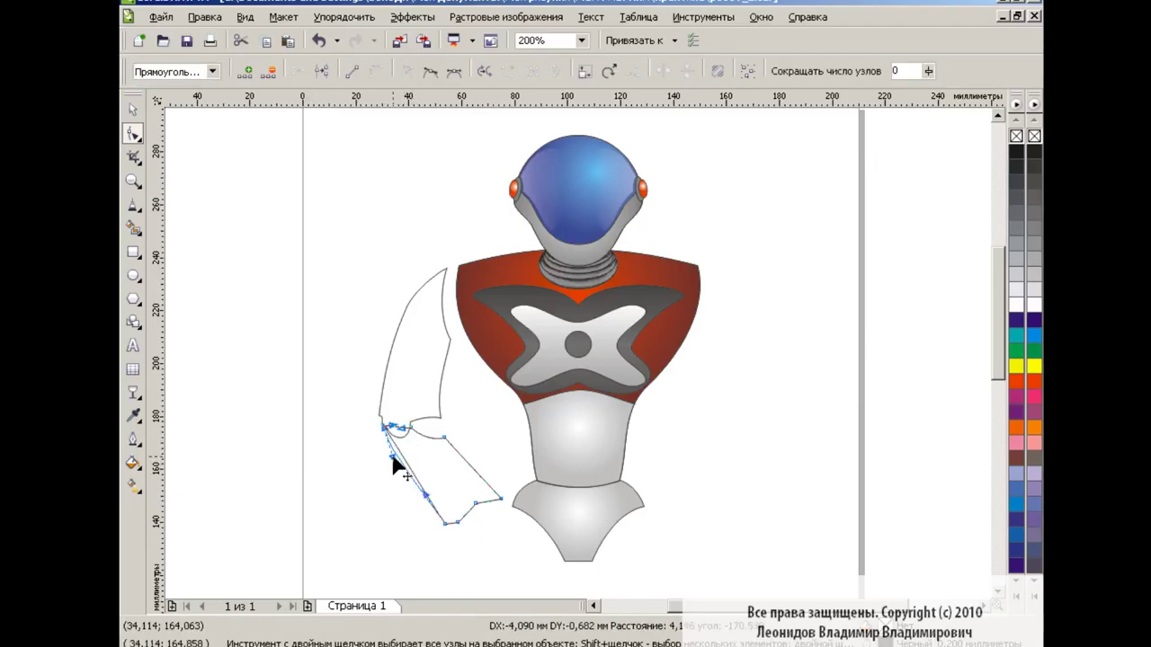
mouse_move(389, 438)
left_mouse_down()
mouse_move(423, 509)
mouse_move(453, 527)
mouse_move(476, 504)
mouse_move(503, 511)
mouse_move(468, 462)
left_mouse_up()
double_click(458, 521)
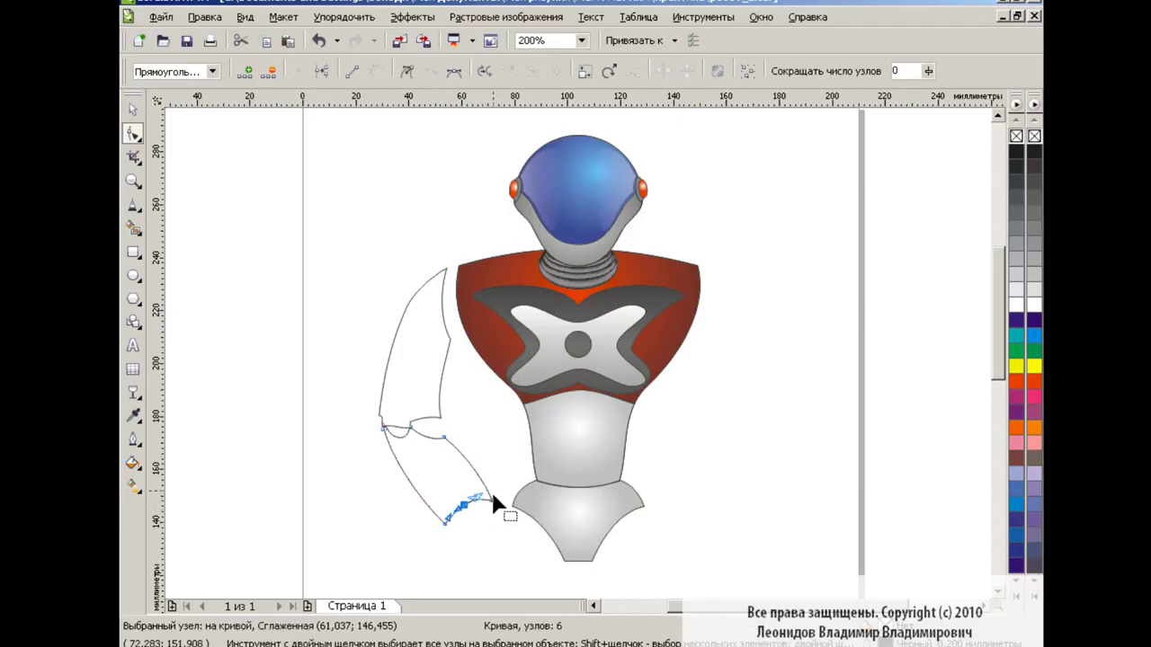
left_click_drag(493, 504, 483, 506)
left_click(452, 524)
Start a Bezier wrist curve across the forearm's lower end
left_click(490, 528)
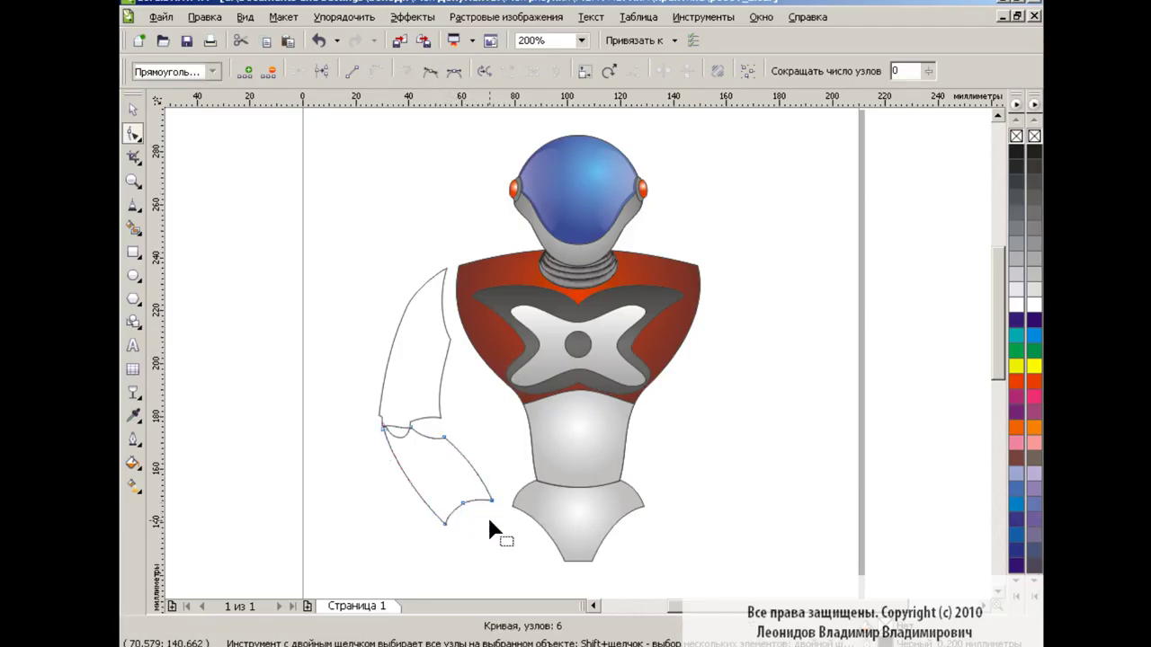
left_click(133, 205)
left_click(180, 231)
left_click(443, 522)
left_click(493, 495)
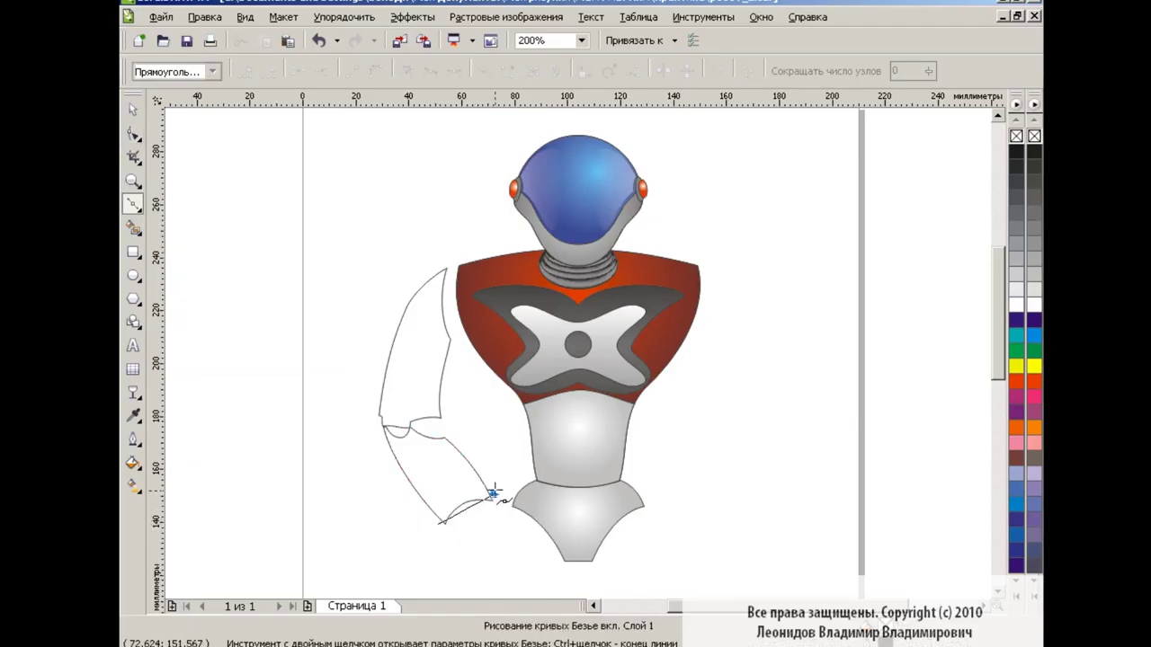
Finish the wrist curve and Smart Fill only the small cuff black, undoing the whole-robot fill
key("space")
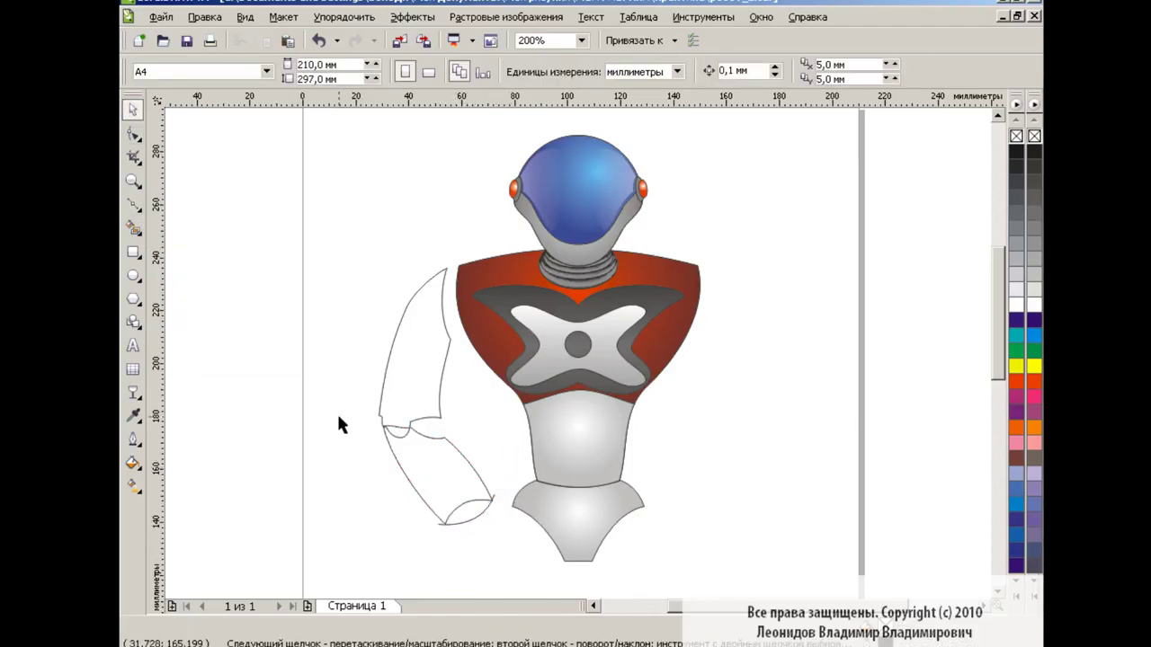
left_click(133, 228)
left_click(363, 71)
left_click(417, 110)
left_click(474, 511)
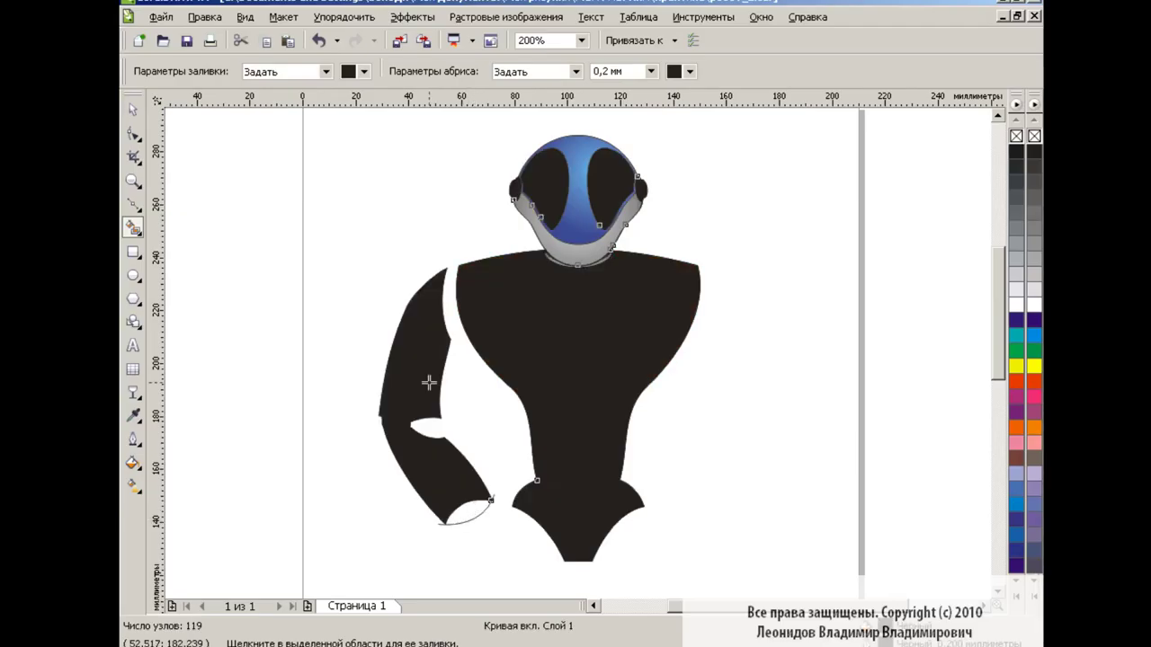
key("ctrl+z")
key("space")
left_click(473, 516)
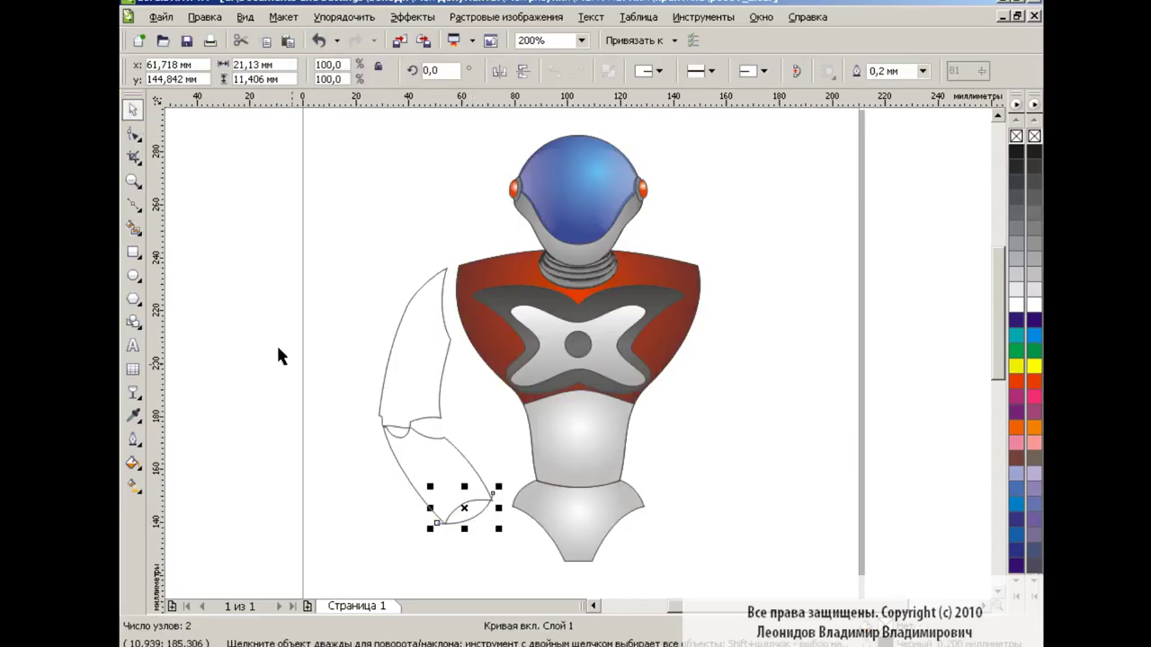
key("space")
left_click(473, 514)
key("space")
Delete a stray node from the black cuff
left_click(467, 511)
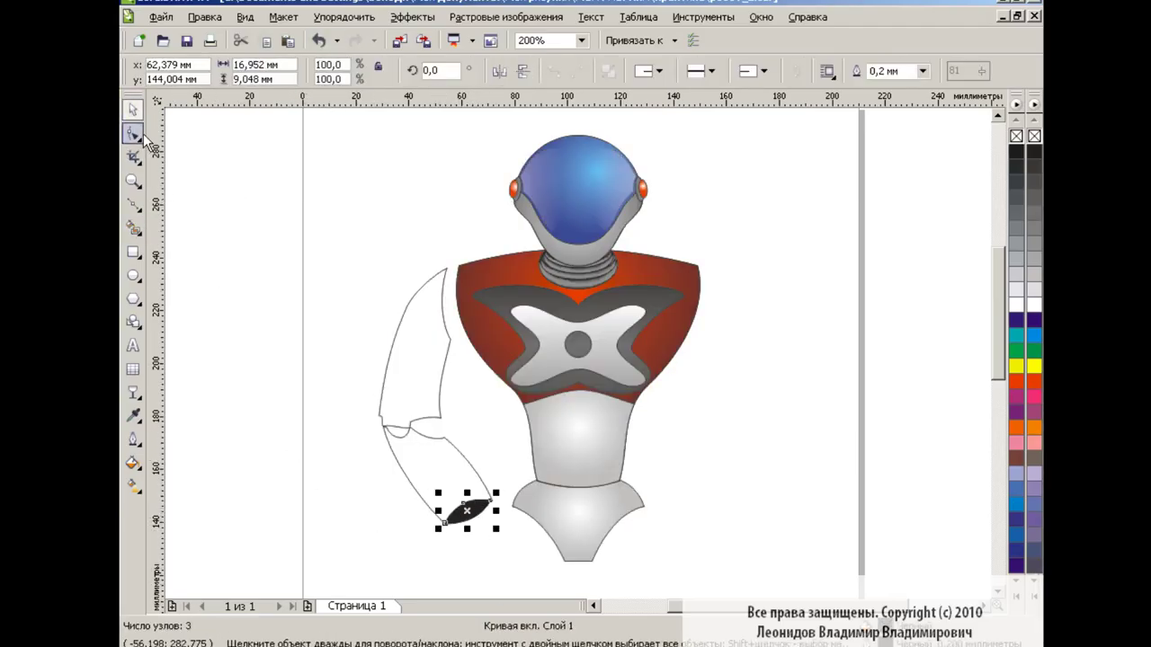
key("F10")
left_click(464, 503)
key("Delete")
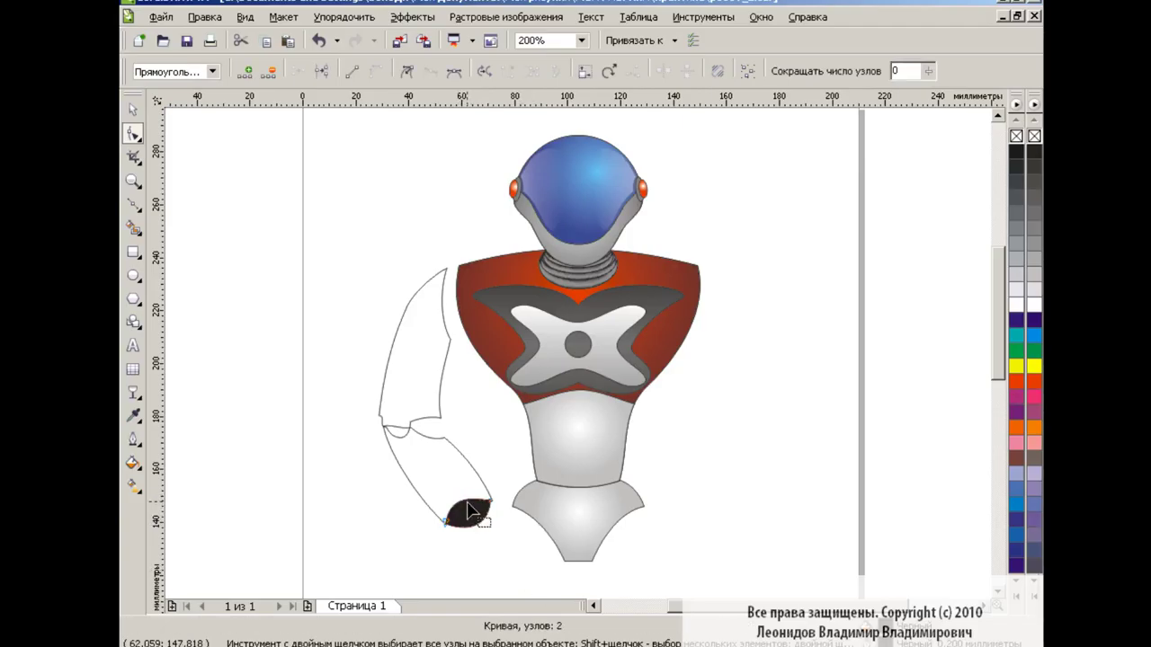
left_click(133, 108)
left_click(301, 486)
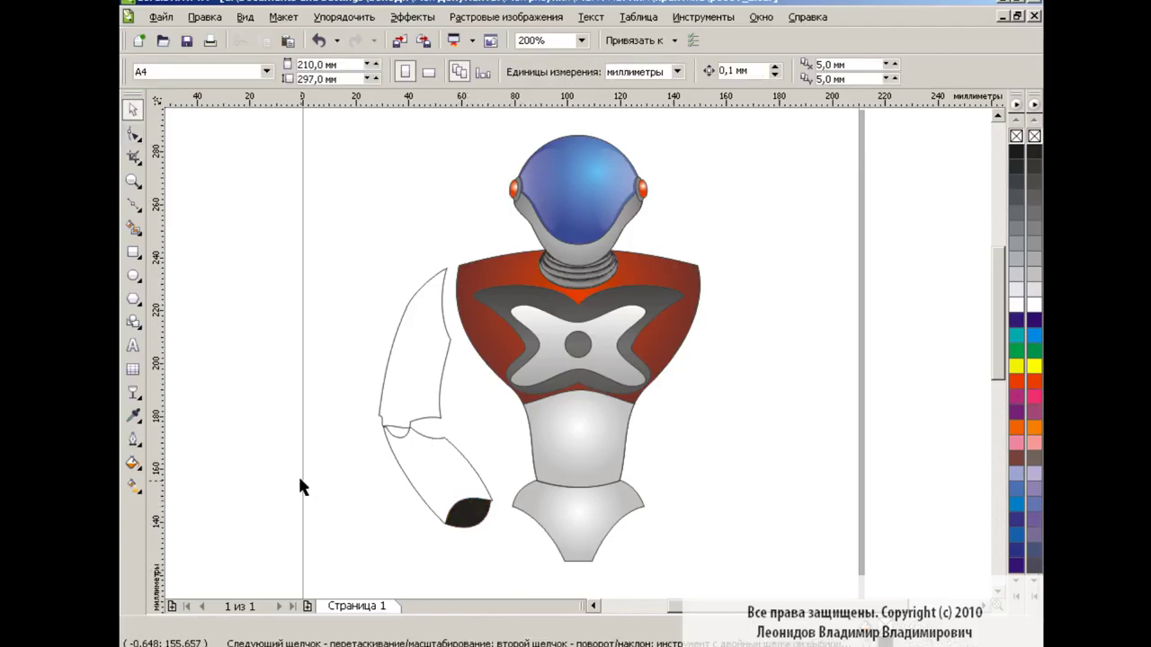
Draw a tall narrow triangle to the left of the robot
left_click(133, 277)
left_click(206, 303)
left_click_drag(242, 205, 289, 381)
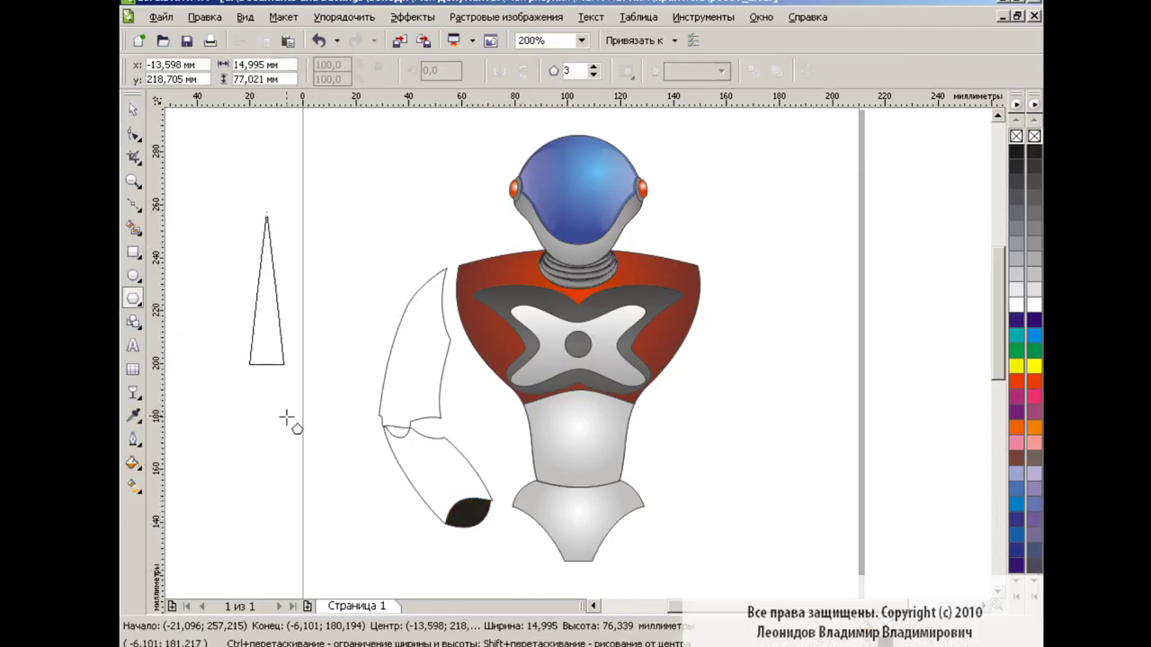
Flip the triangle upside down and convert it to curves
left_click(523, 72)
key("space")
key("F10")
key("space")
key("ctrl+q")
key("F10")
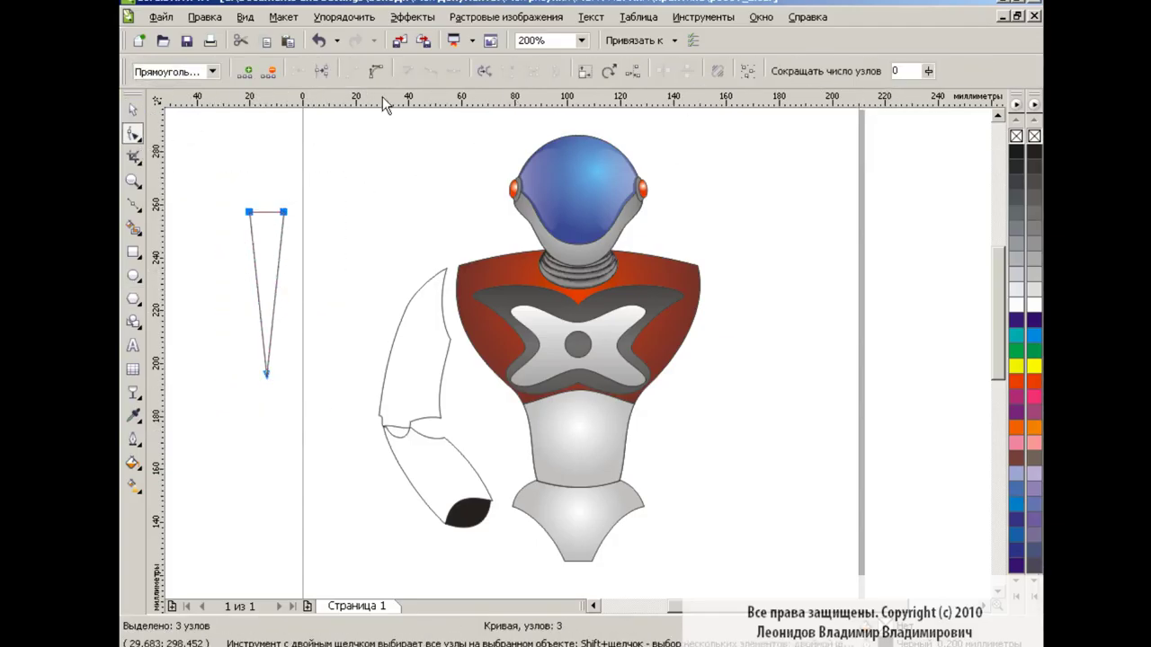
Smooth the triangle's corners and reshape it into a slim round-topped spike
left_click(429, 71)
left_click(267, 376)
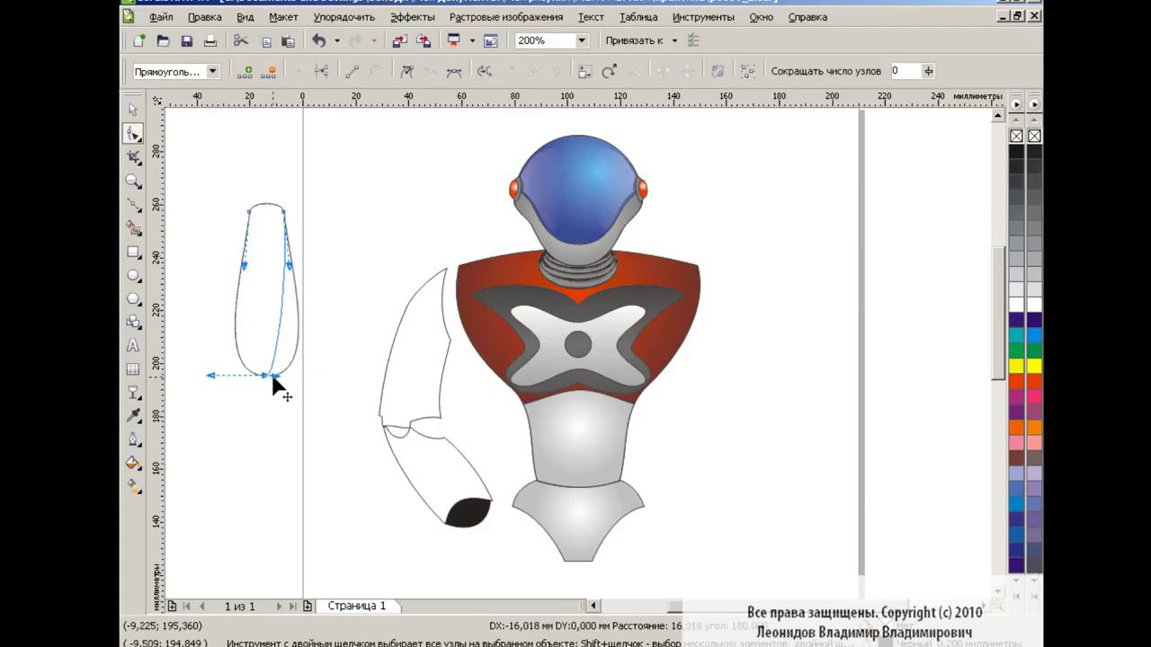
left_click_drag(275, 382, 264, 382)
left_click(249, 212)
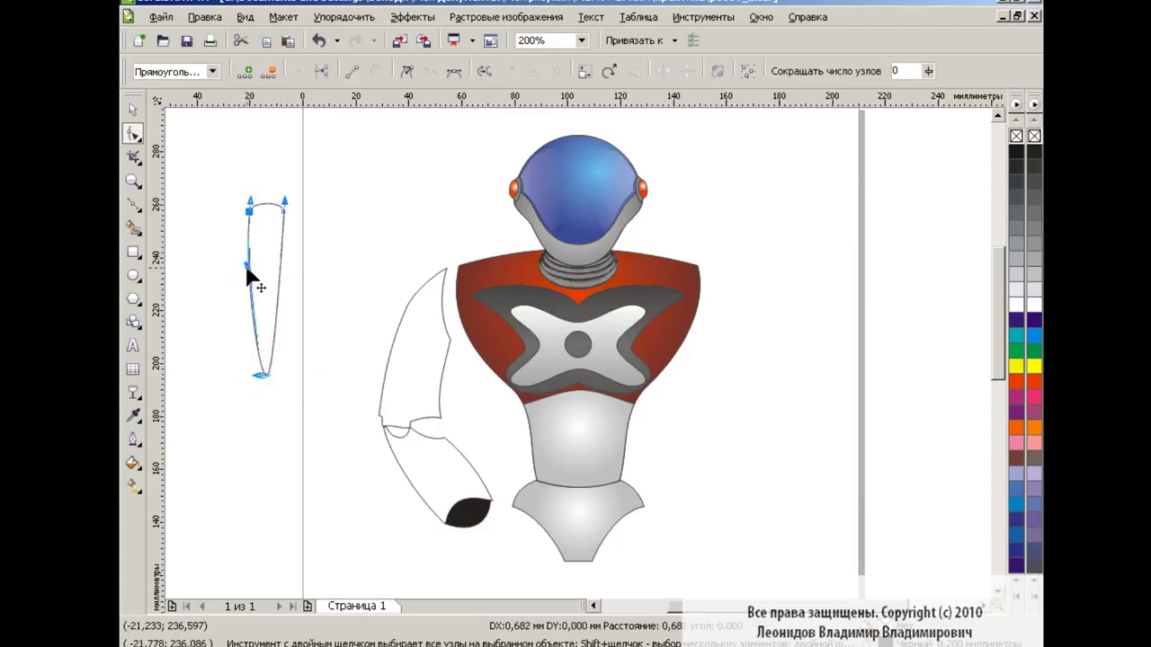
left_click_drag(269, 209, 270, 205)
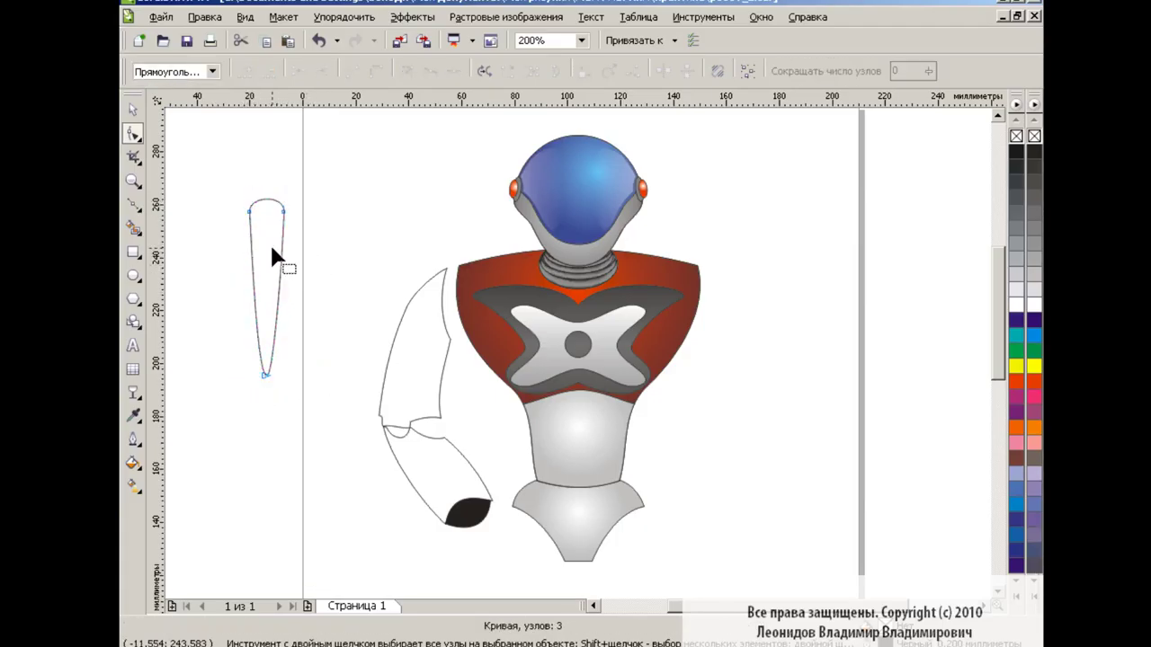
key("space")
Give the spike a grey fountain fill with a light middle and scale it to 55.2%
left_click(133, 462)
left_click(196, 496)
left_click(504, 310)
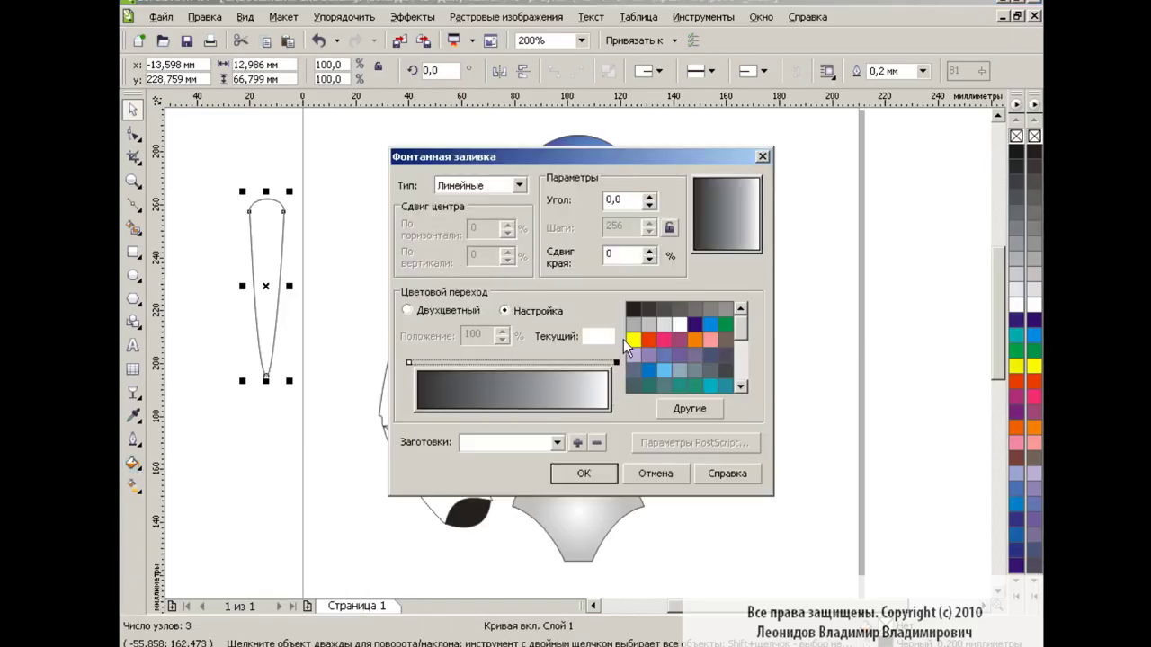
double_click(514, 361)
left_click(663, 324)
left_click(563, 468)
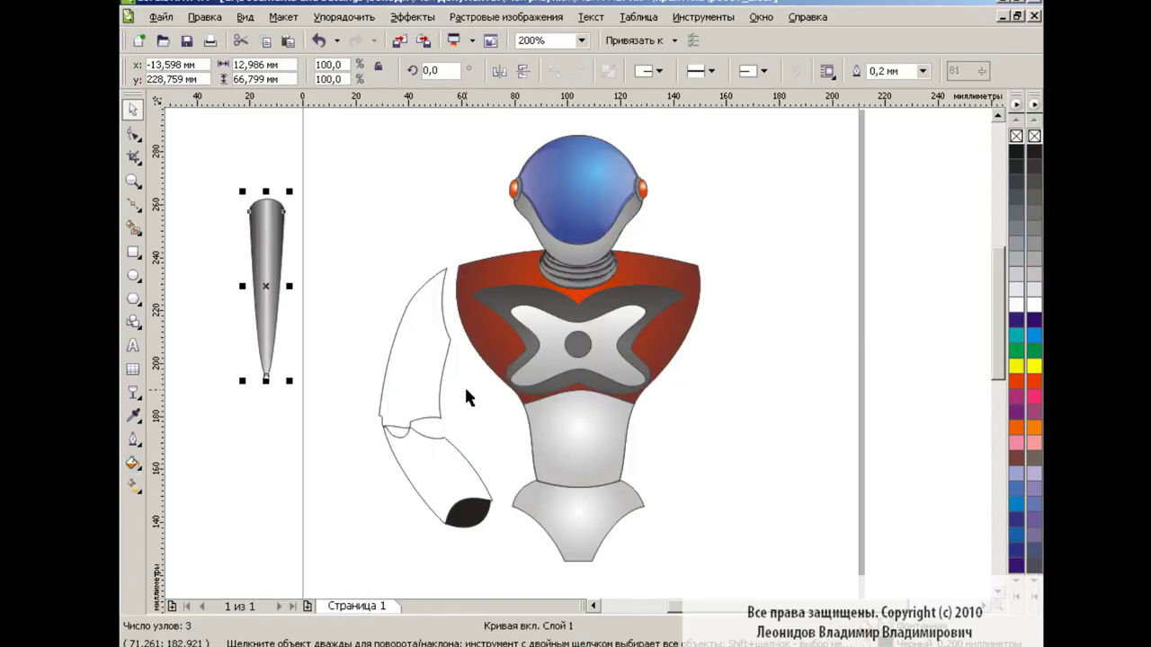
left_click_drag(288, 383, 276, 303)
scroll(488, 257, "up", 1)
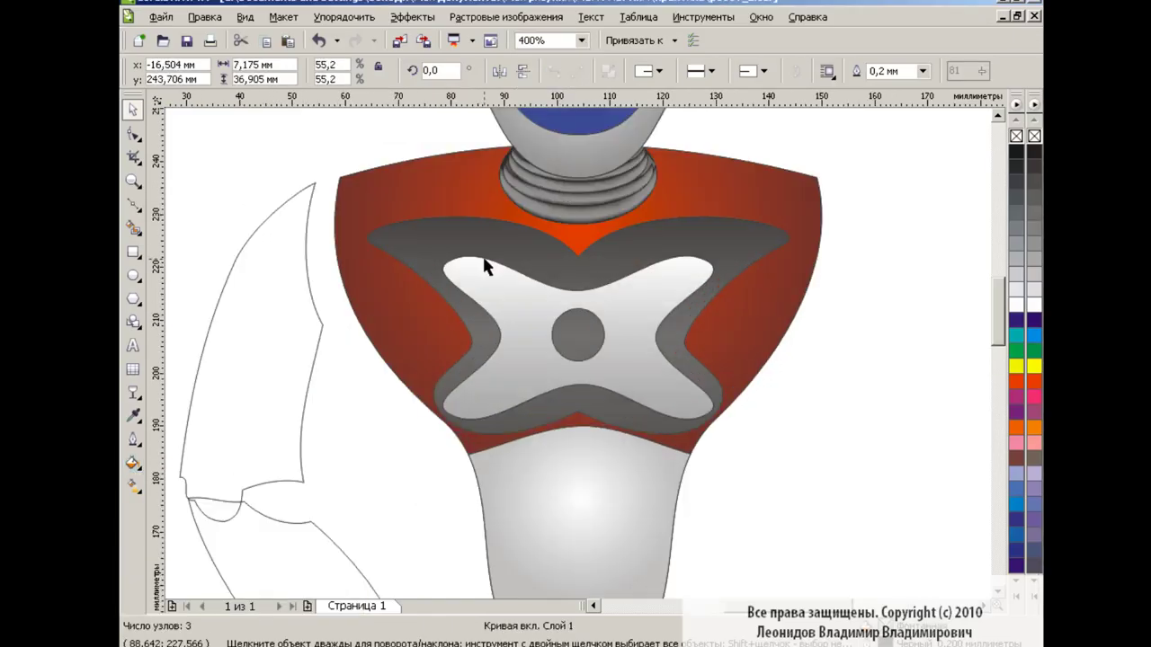
Move the spike onto the shoulder, stretch it taller, and tilt it about 15°
scroll(489, 257, "left", 3)
mouse_move(228, 242)
left_mouse_down()
mouse_move(629, 355)
mouse_move(585, 260)
left_mouse_up()
left_click_drag(583, 205, 582, 178)
left_click_drag(575, 269, 571, 270)
left_click(582, 332)
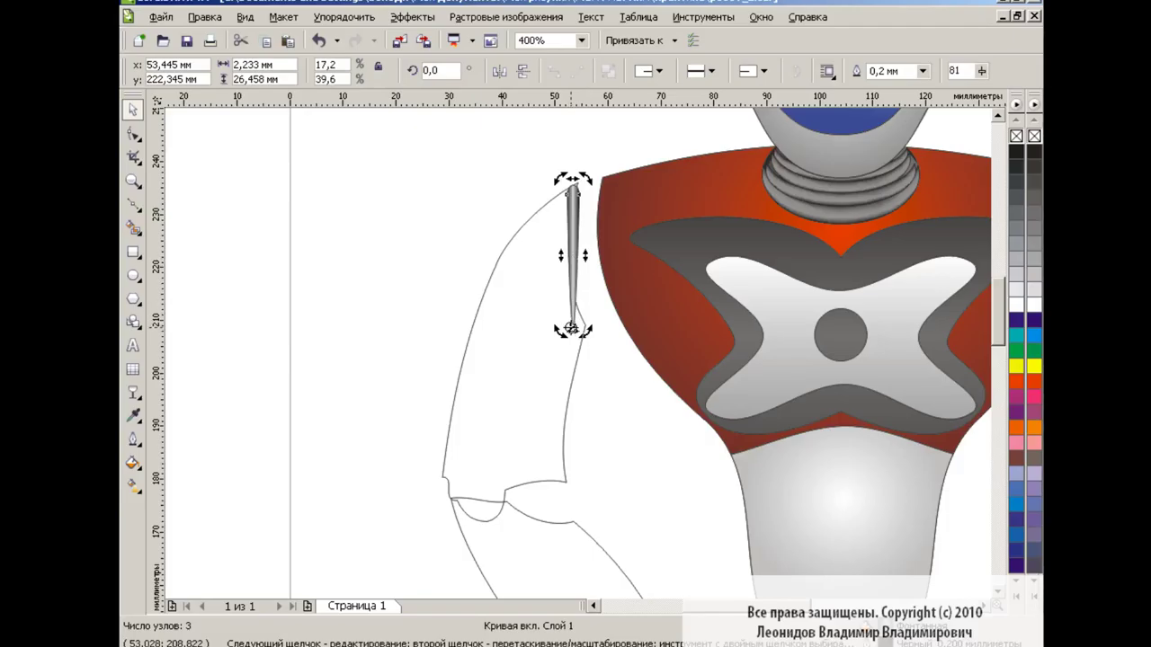
left_click_drag(555, 178, 542, 183)
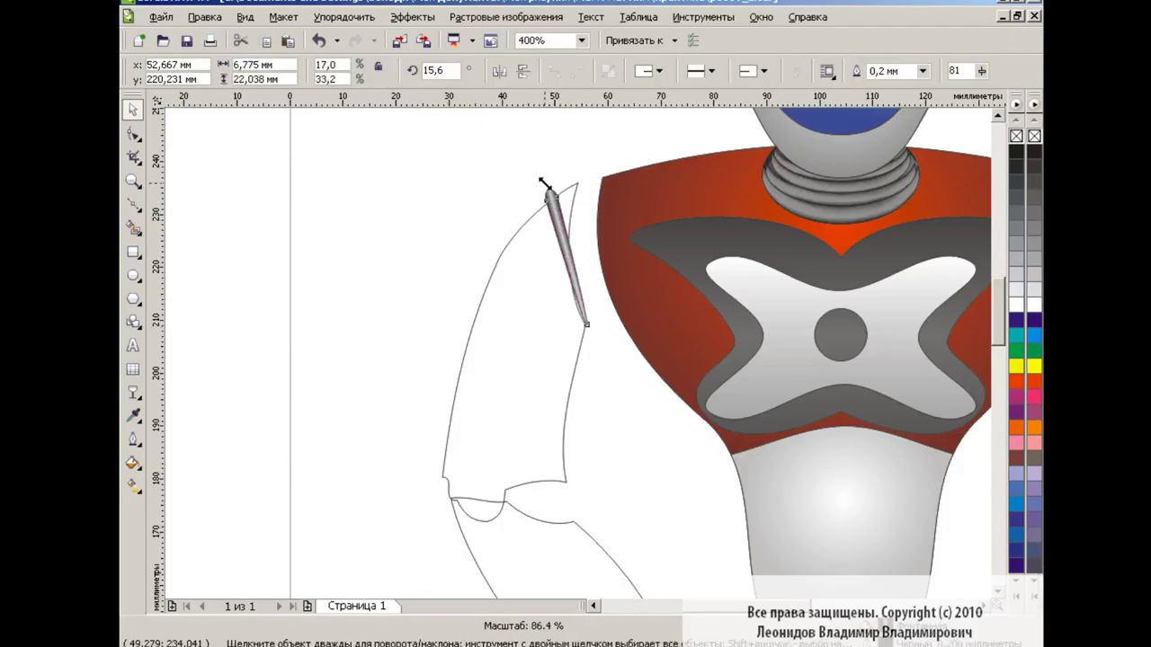
left_click(552, 194)
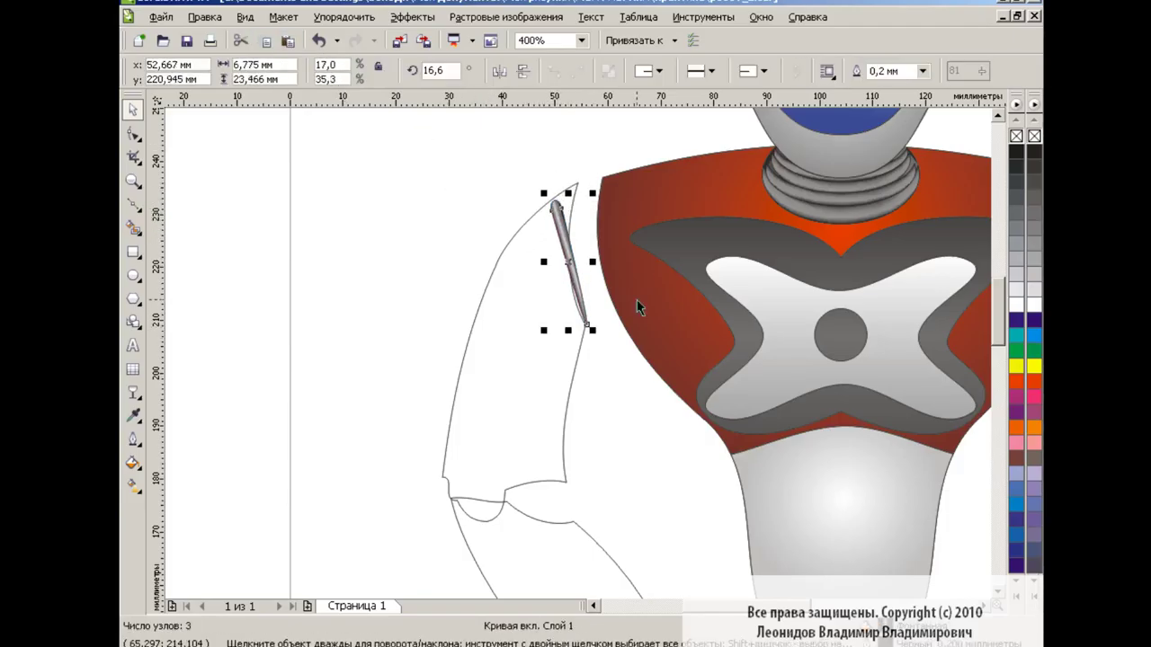
Rotate-duplicate the spike around its tip into a fan and group the copies
left_click(568, 261)
mouse_move(592, 193)
left_mouse_down()
mouse_move(614, 200)
mouse_move(597, 189)
left_mouse_up()
left_click(574, 260)
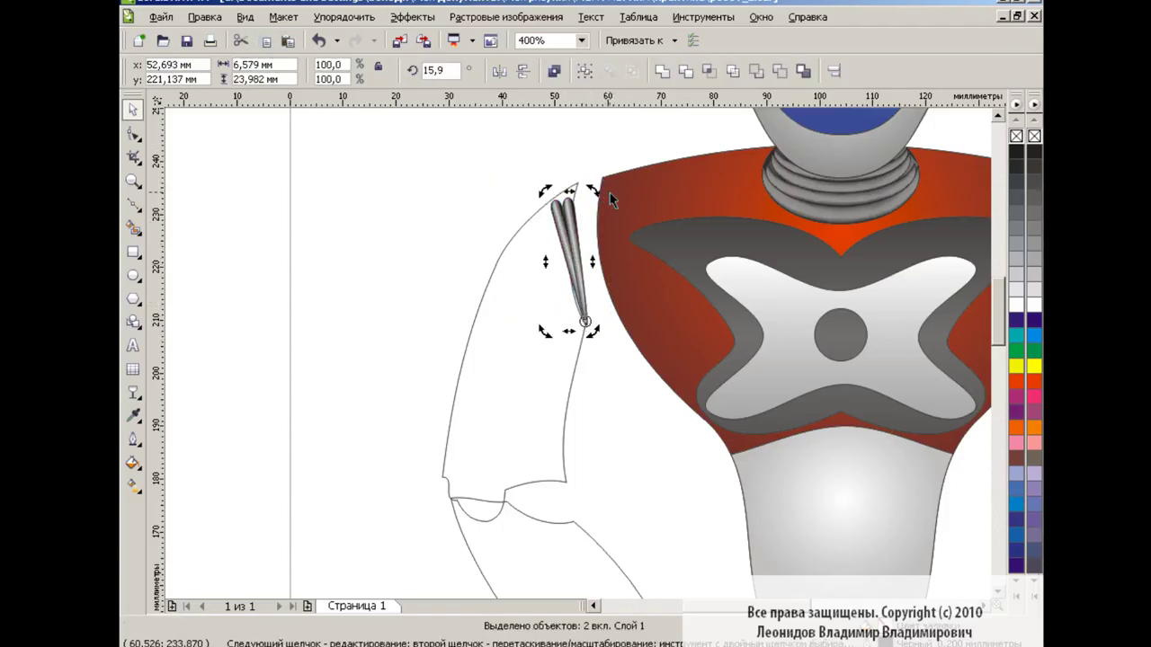
key("ctrl+r")
key("ctrl+r")
left_click(595, 224)
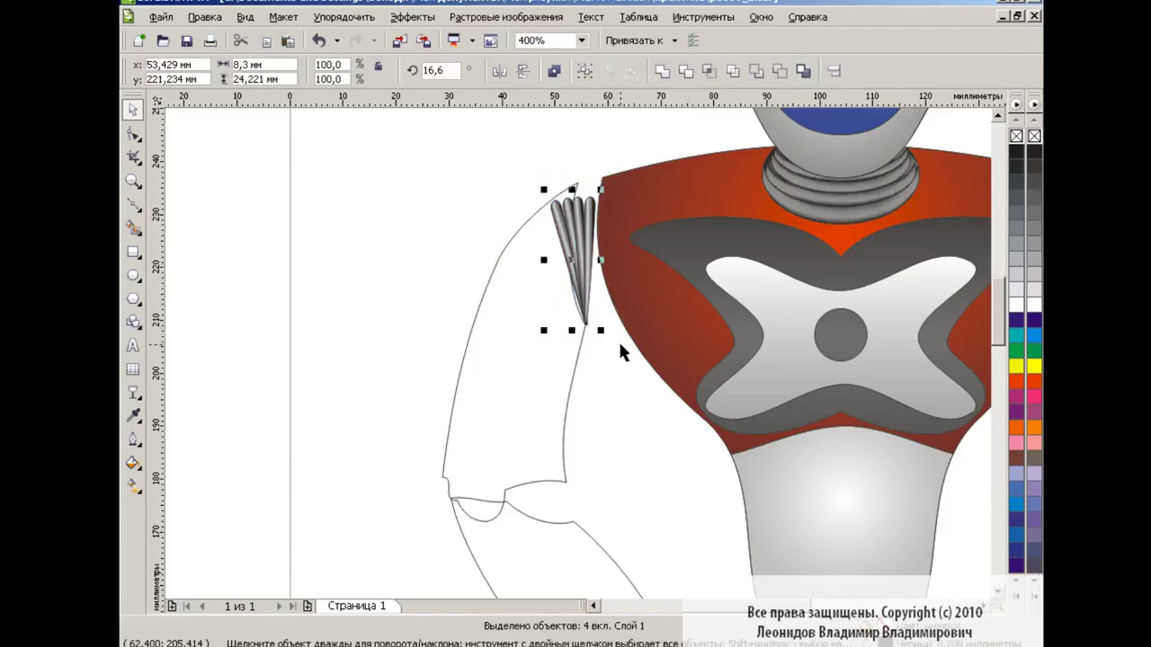
left_click(576, 278)
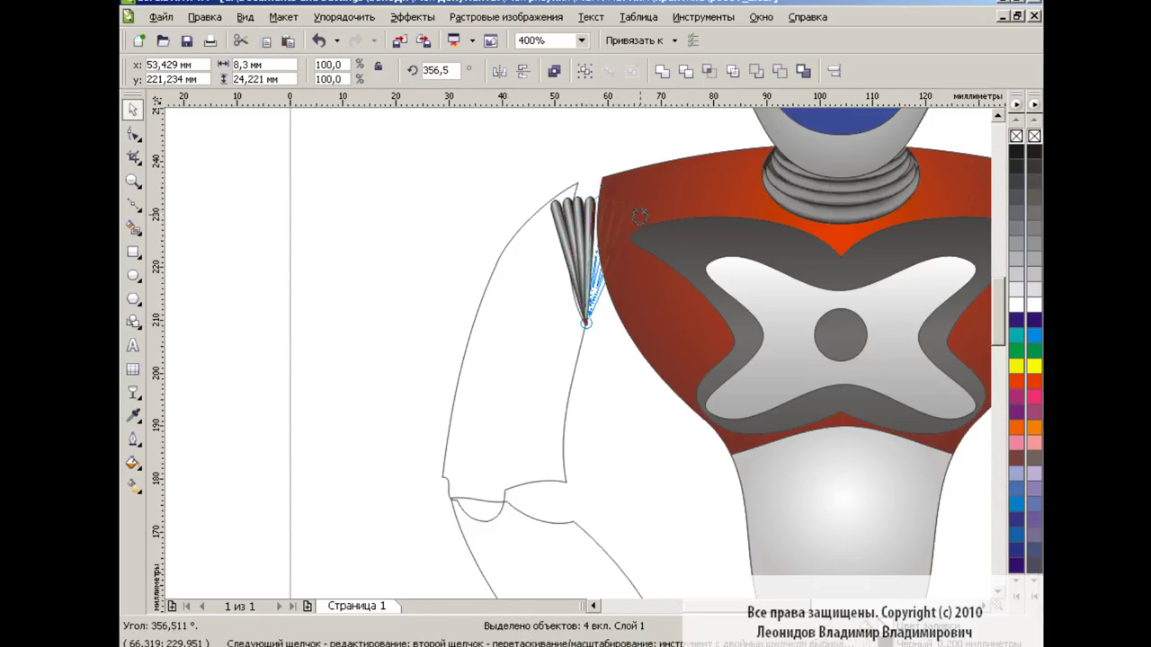
left_click_drag(495, 174, 642, 333)
key("ctrl+g")
Rotate the grouped fan so it spreads down over the shoulder
left_click(594, 233)
mouse_move(642, 180)
left_mouse_down()
mouse_move(645, 170)
mouse_move(529, 175)
mouse_move(467, 270)
left_mouse_up()
left_click(588, 244)
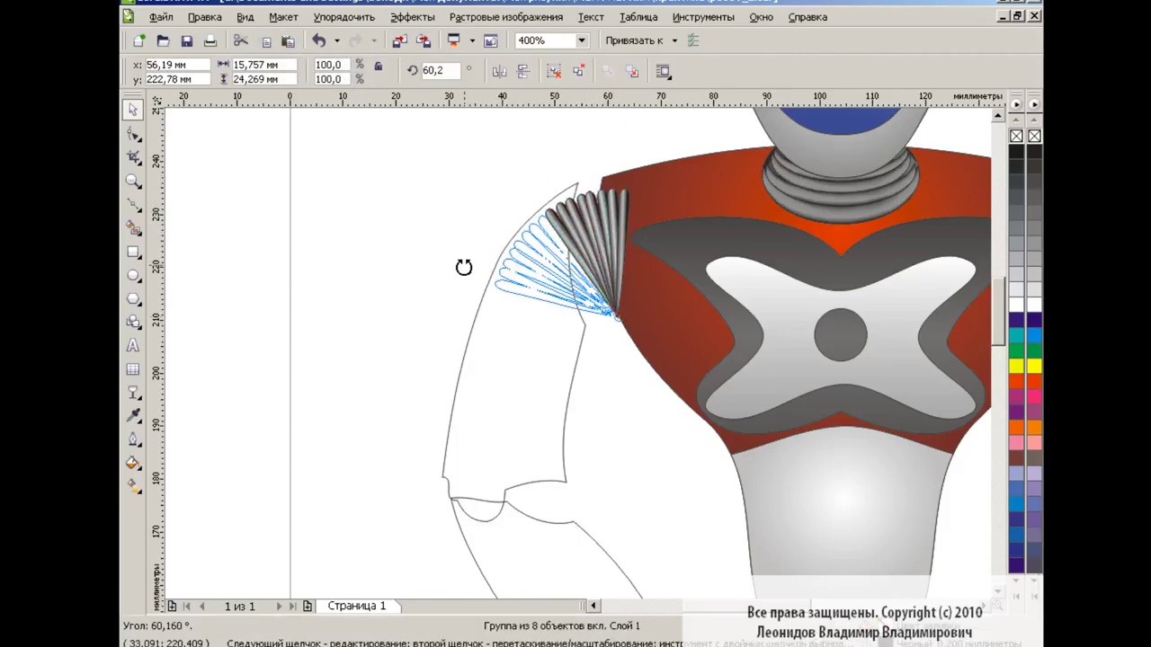
key("ctrl+z")
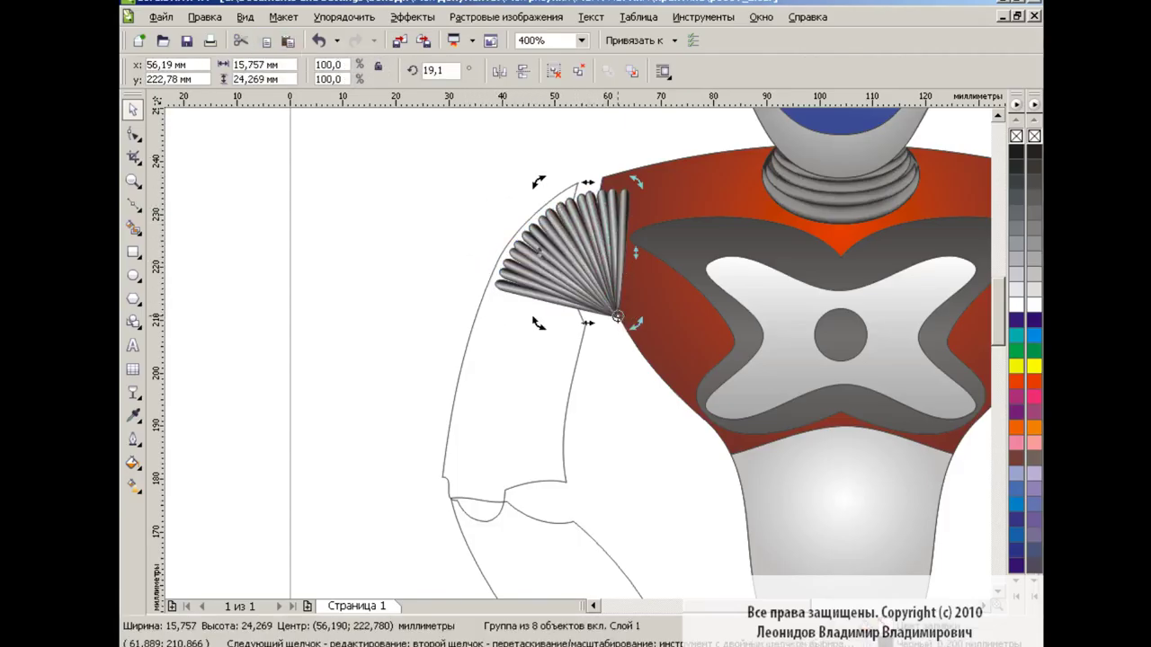
left_click_drag(538, 183, 450, 403)
left_click(561, 342)
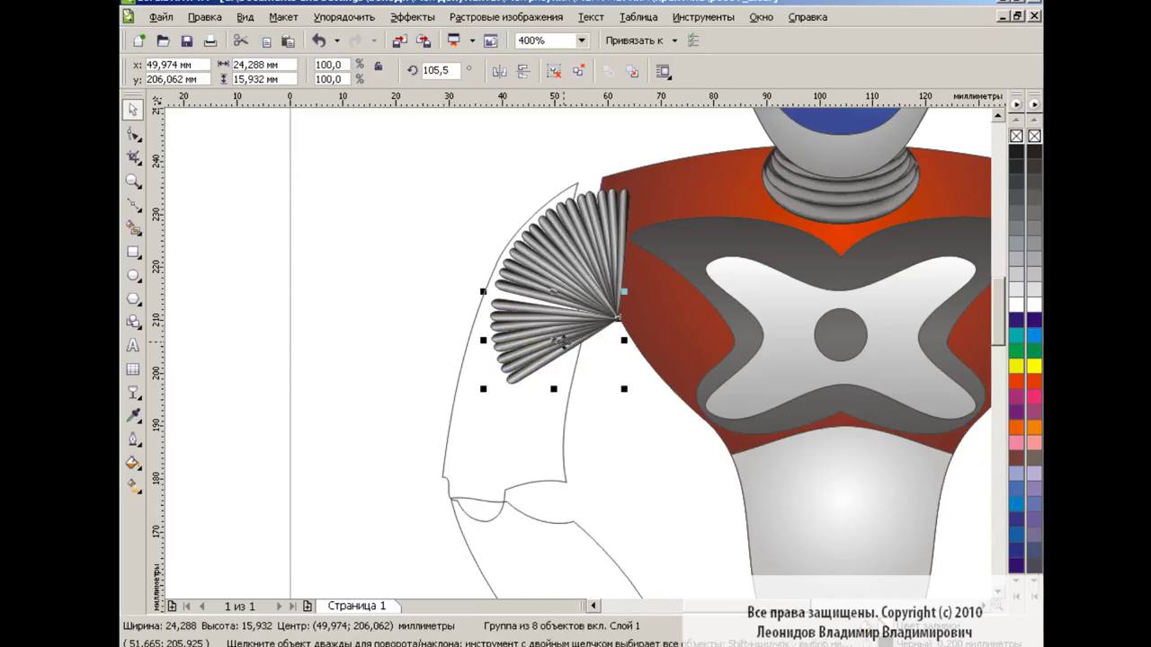
left_click(392, 253)
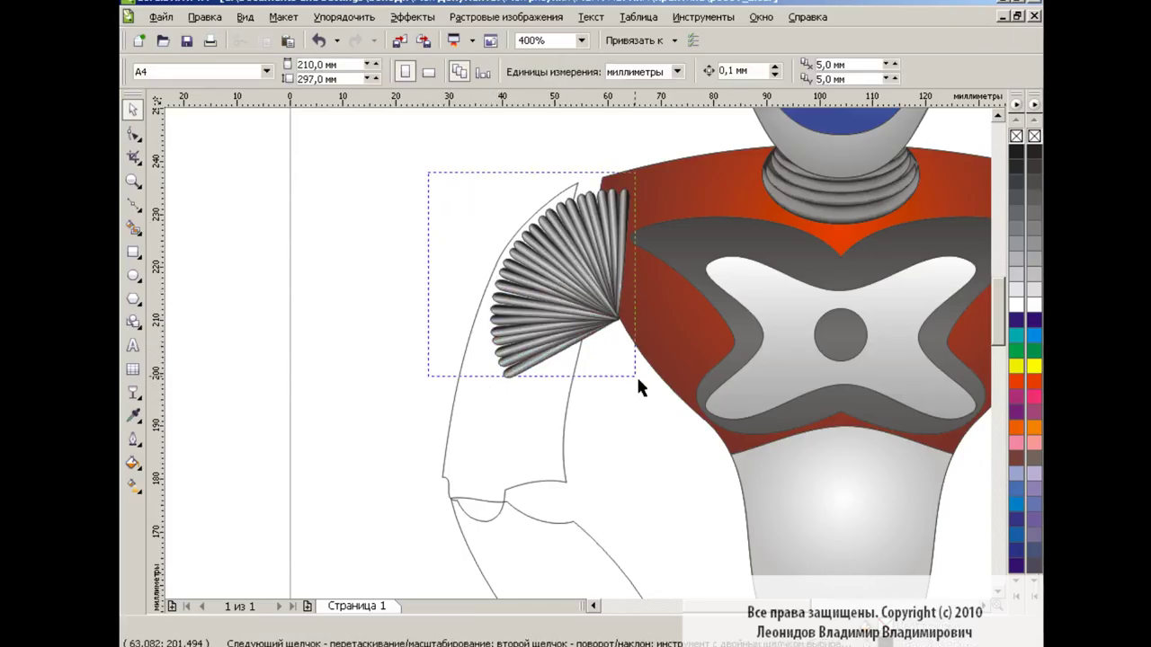
left_click_drag(428, 172, 636, 377)
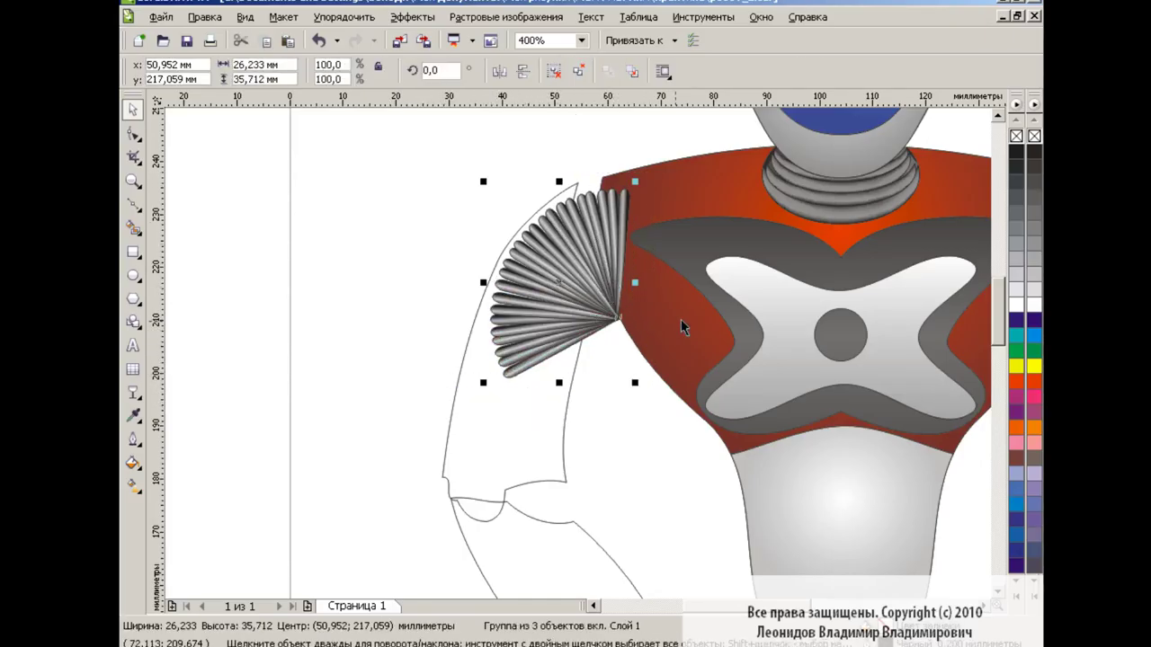
Temporarily fill the upper arm black, adjust its stacking order, then remove the fill
left_click(523, 435)
left_click(1034, 151)
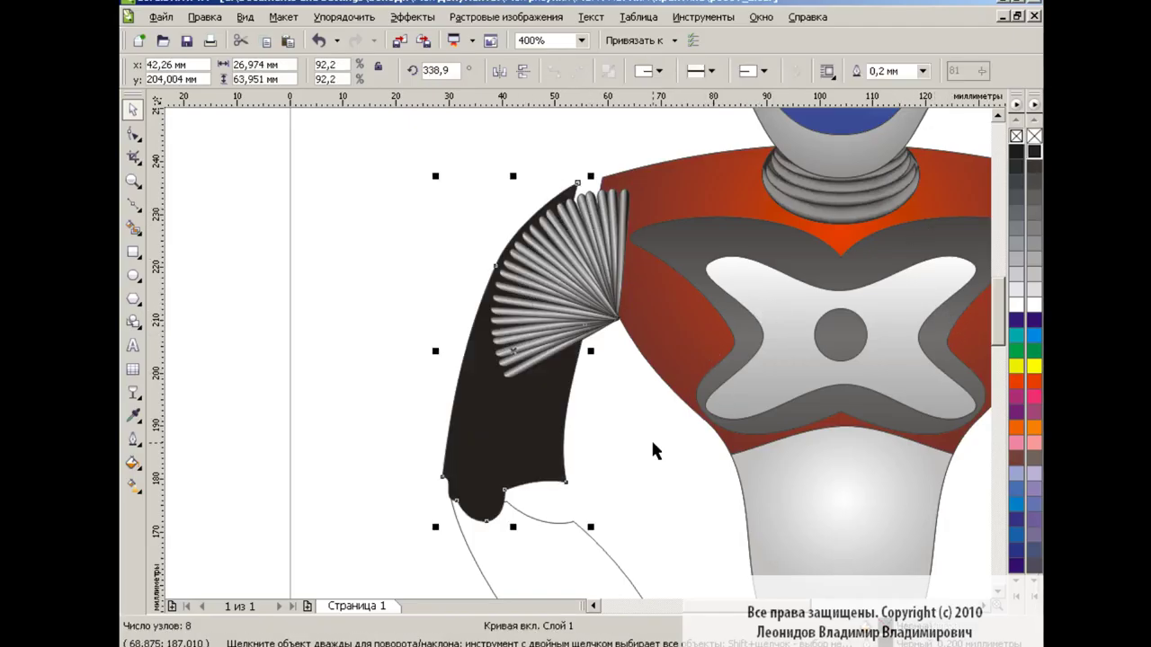
key("shift+Page_Up")
key("Tab")
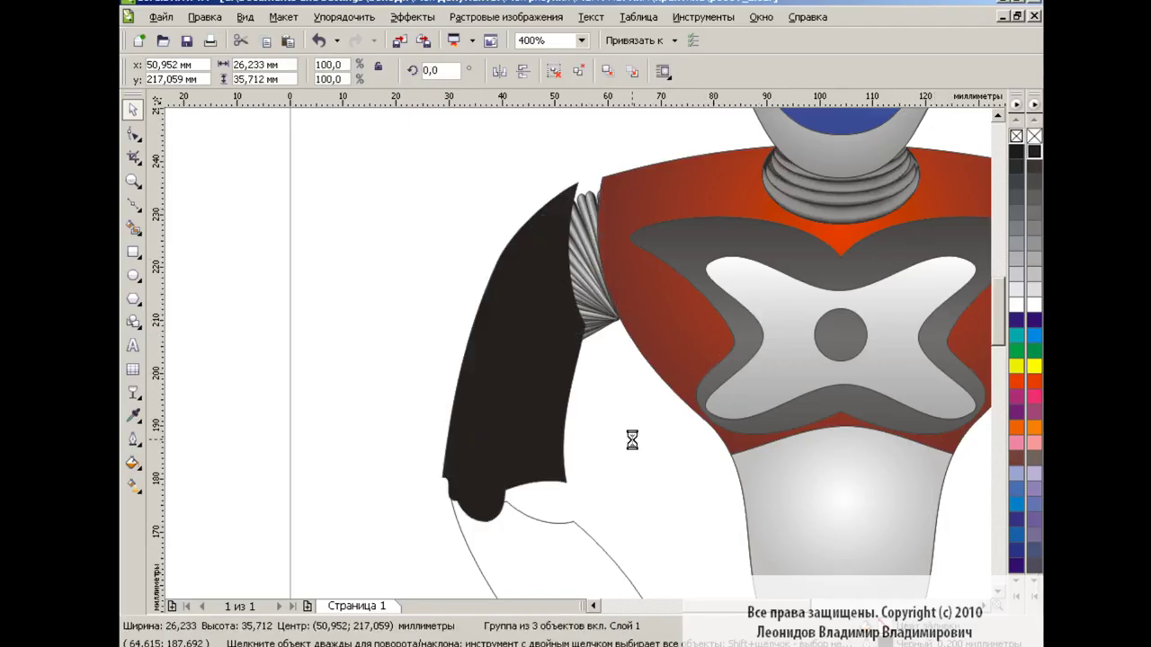
left_click(533, 348)
left_click(1034, 137)
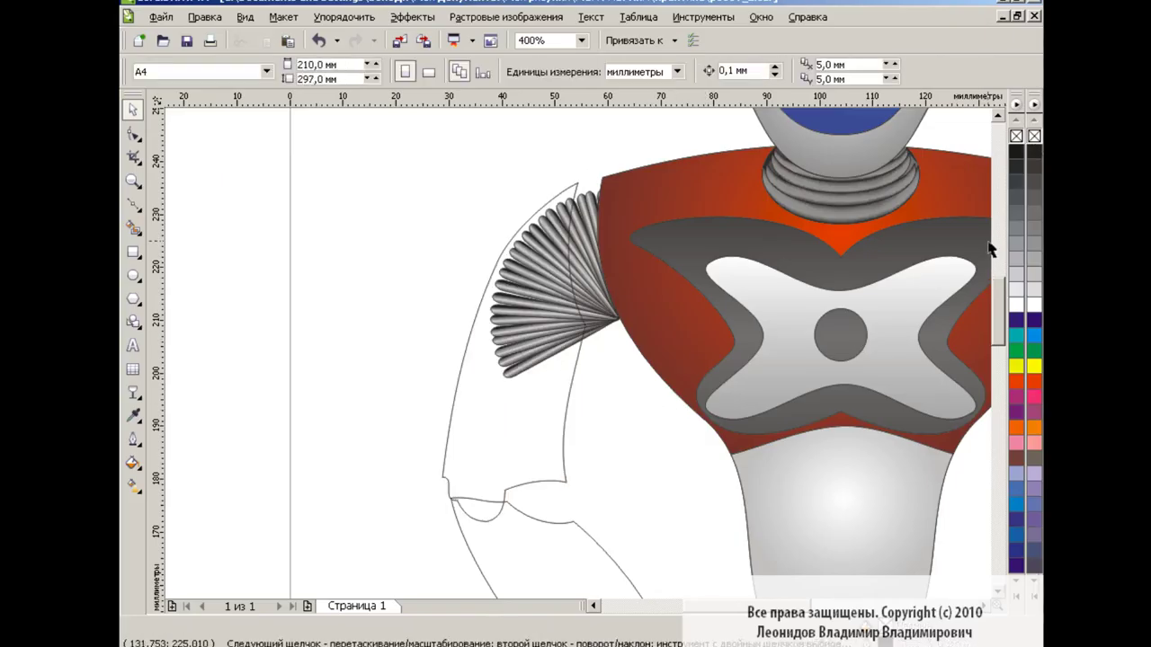
left_click_drag(998, 284, 998, 297)
Copy the fan to the elbow and rotate it so its tip points lower left
left_click_drag(588, 166, 527, 385)
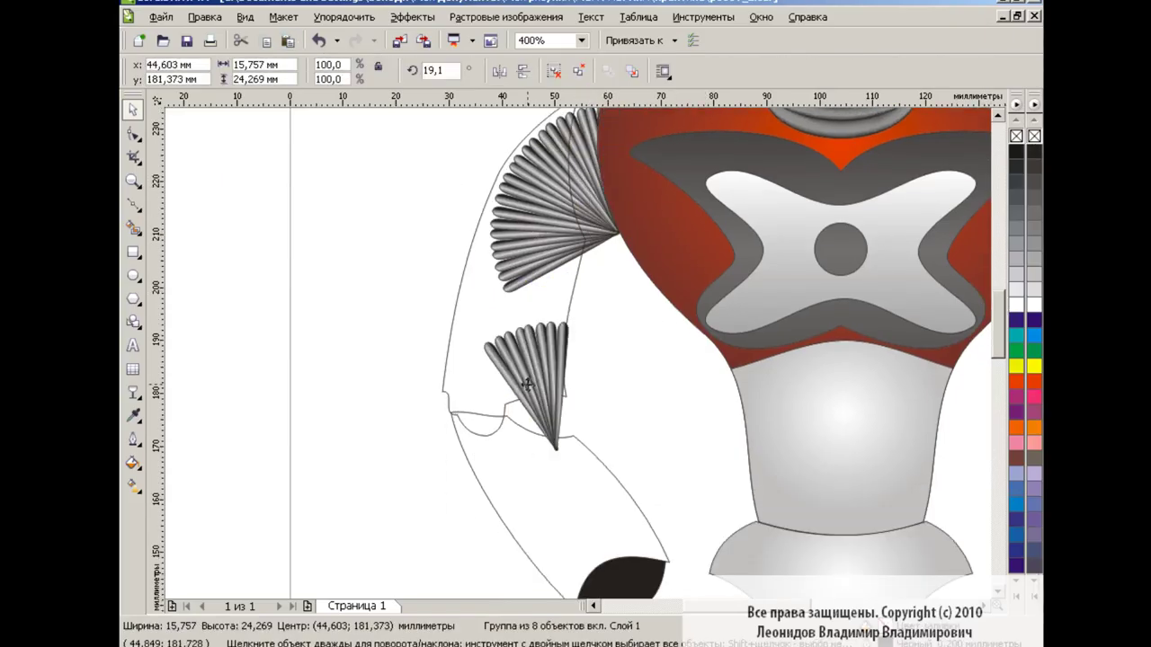
left_click(597, 378)
left_click(562, 342)
left_click_drag(575, 316, 559, 401)
double_click(560, 401)
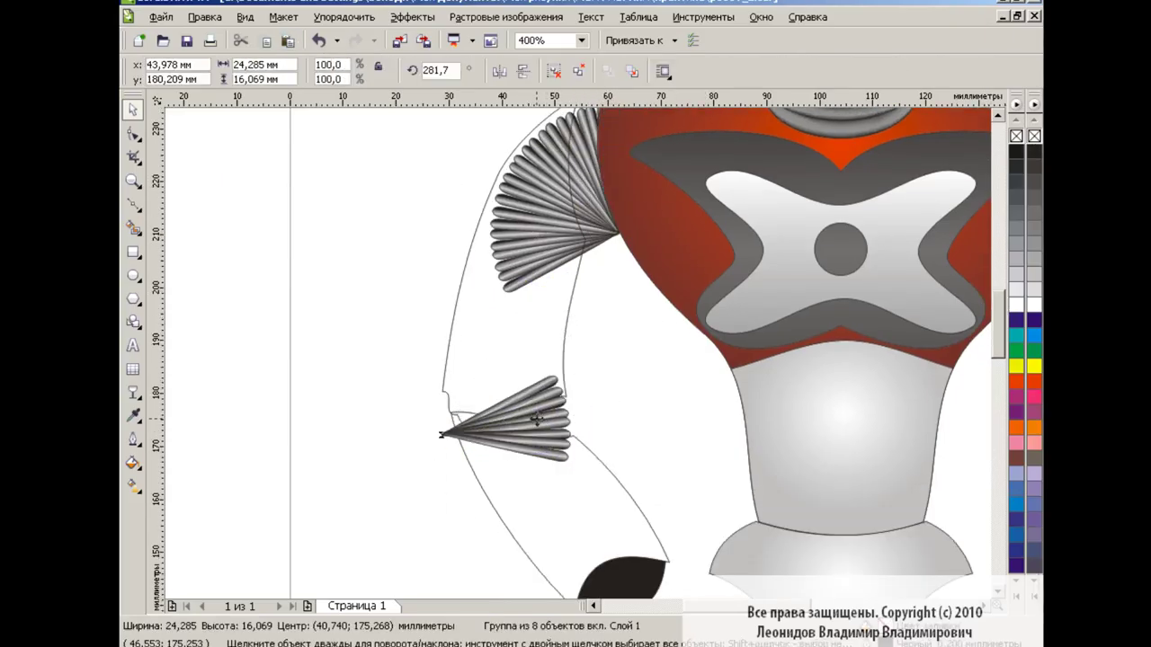
left_click_drag(586, 440, 443, 461)
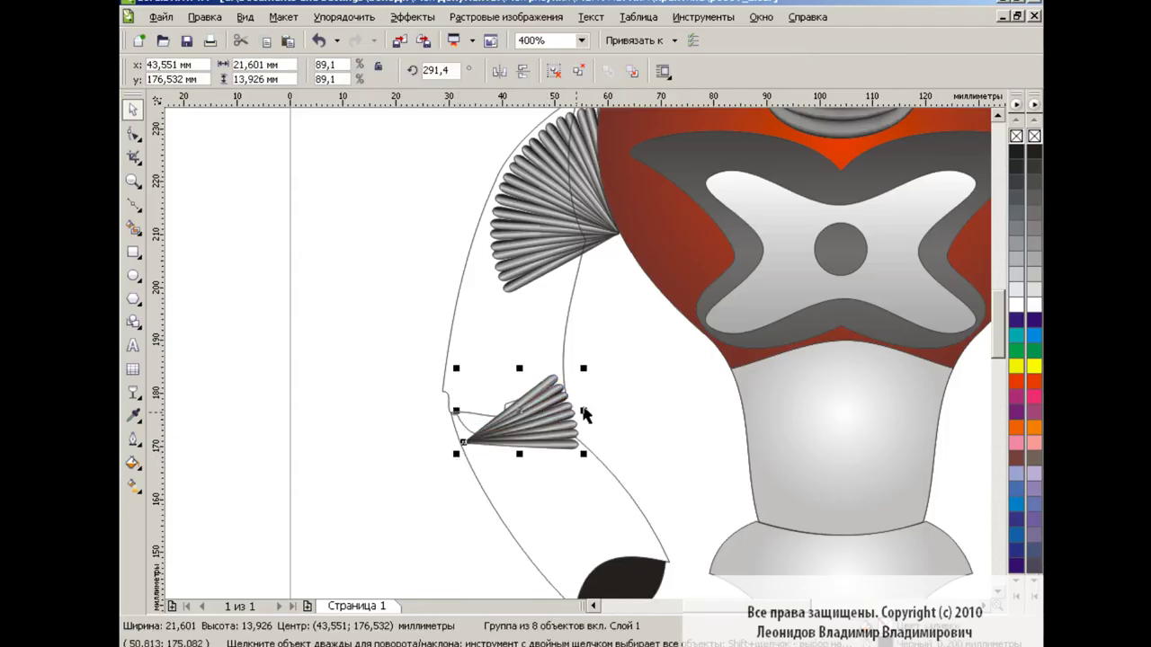
left_click(660, 397)
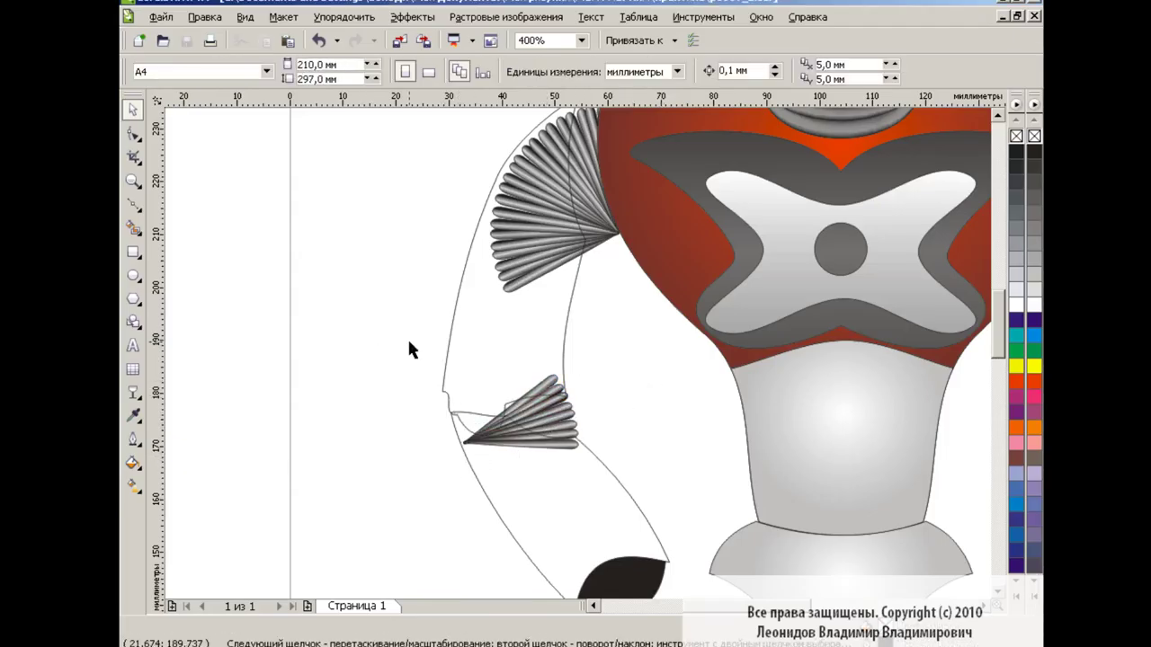
left_click(451, 339)
Give the upper arm a custom linear fountain fill with dark grey ends and a light grey middle
left_click(132, 463)
left_click(200, 493)
left_click(519, 185)
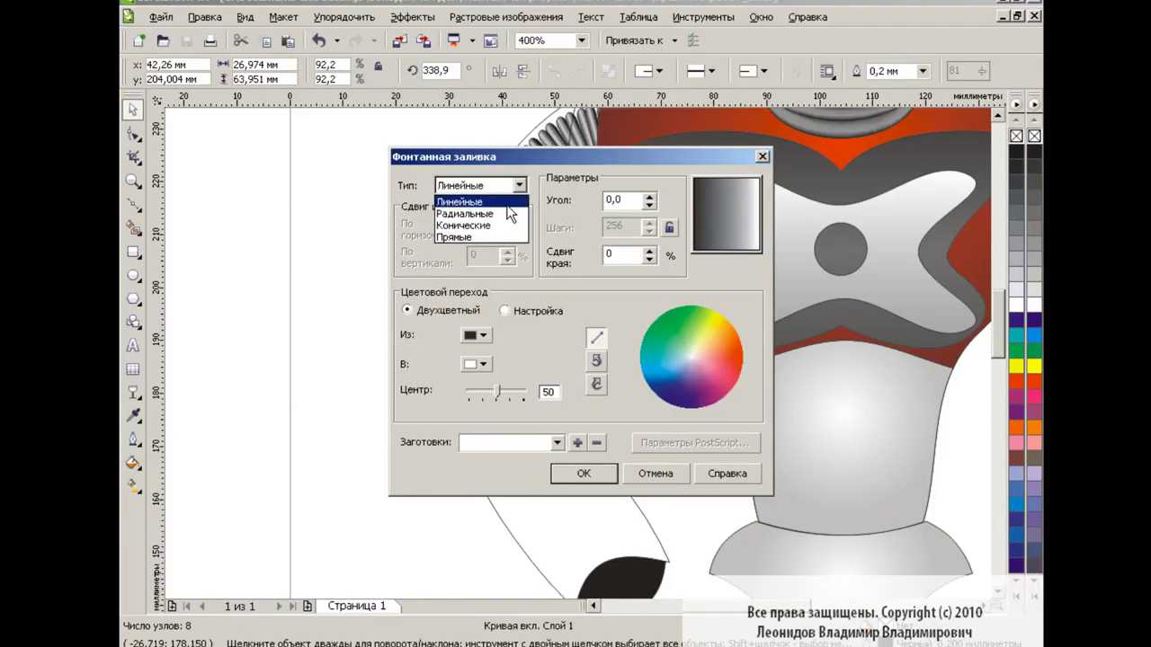
left_click(458, 195)
left_click(505, 310)
left_click(653, 308)
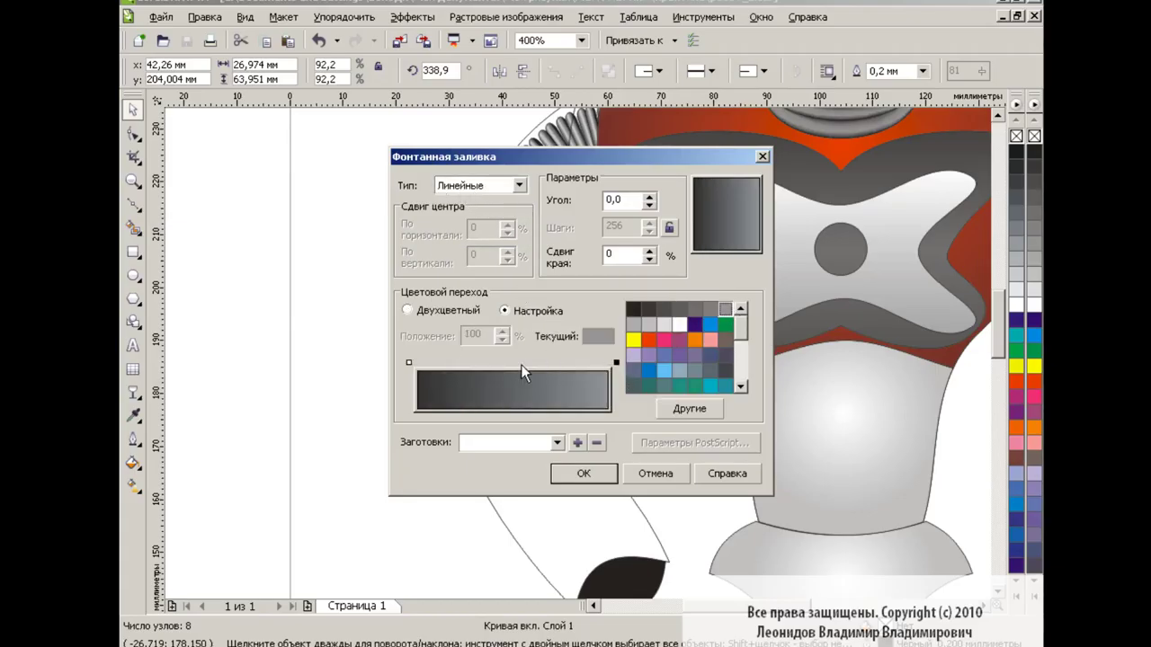
double_click(520, 362)
left_click(679, 324)
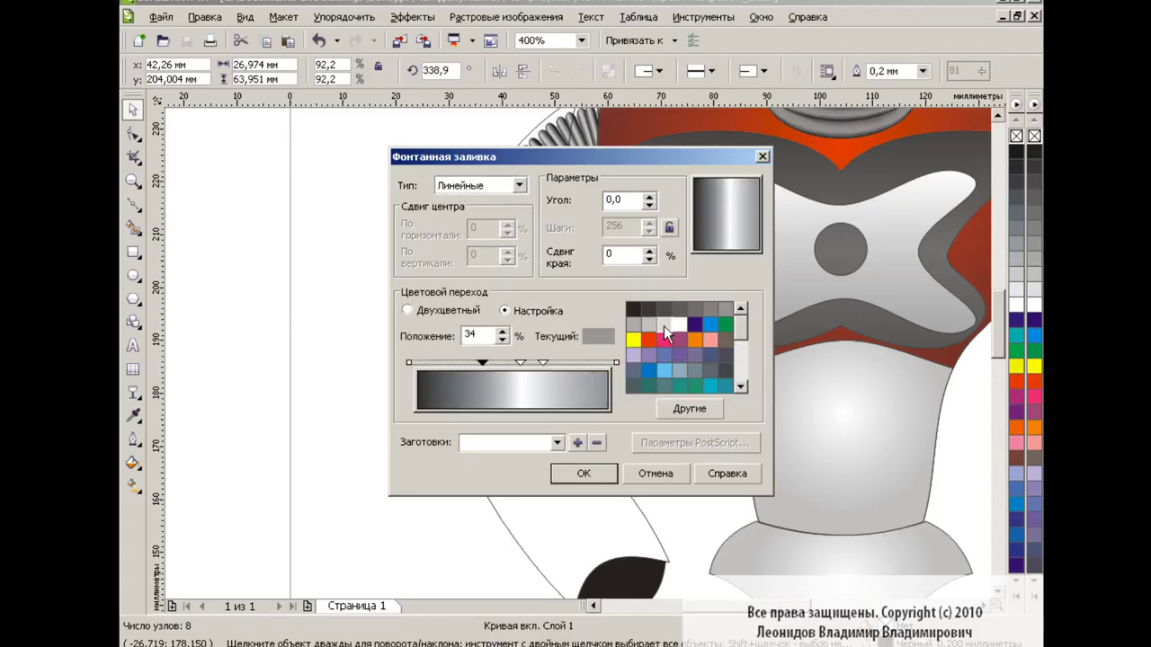
left_click(665, 327)
left_click(633, 329)
left_click(586, 472)
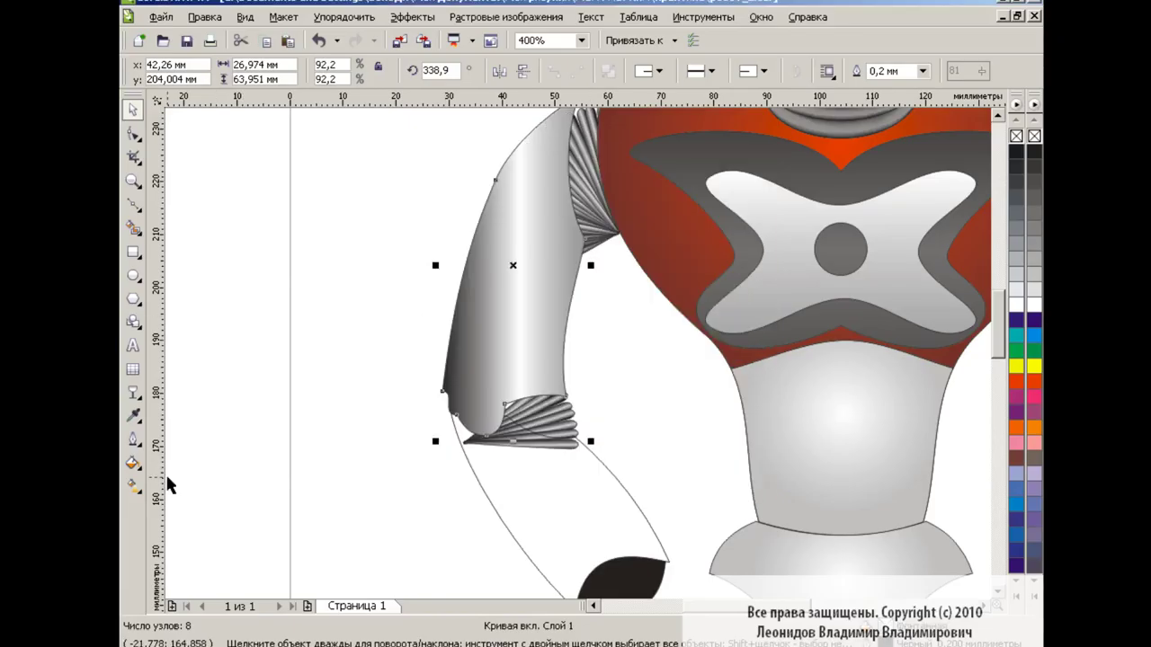
Angle the upper arm's gradient so it shades across the arm's width
left_click(132, 485)
left_click_drag(576, 290, 575, 312)
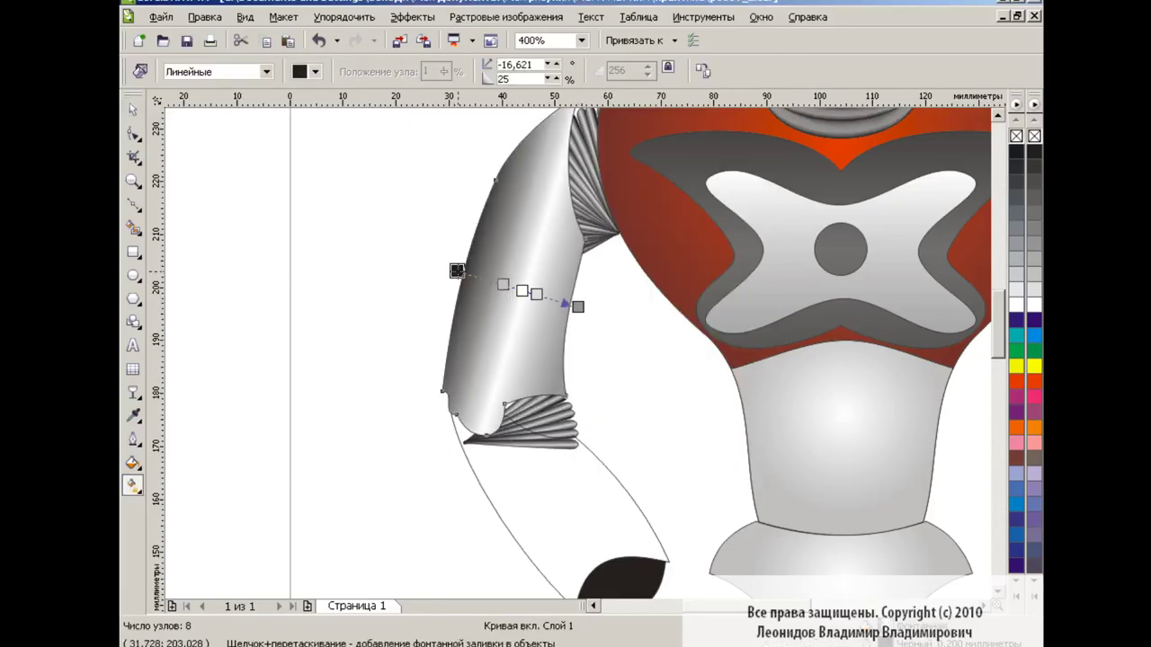
key("space")
left_click(216, 215)
left_click_drag(995, 313, 996, 338)
left_click(634, 384)
Copy the upper arm's fill to the lower arm and re-aim its gradient along its length
left_click(204, 16)
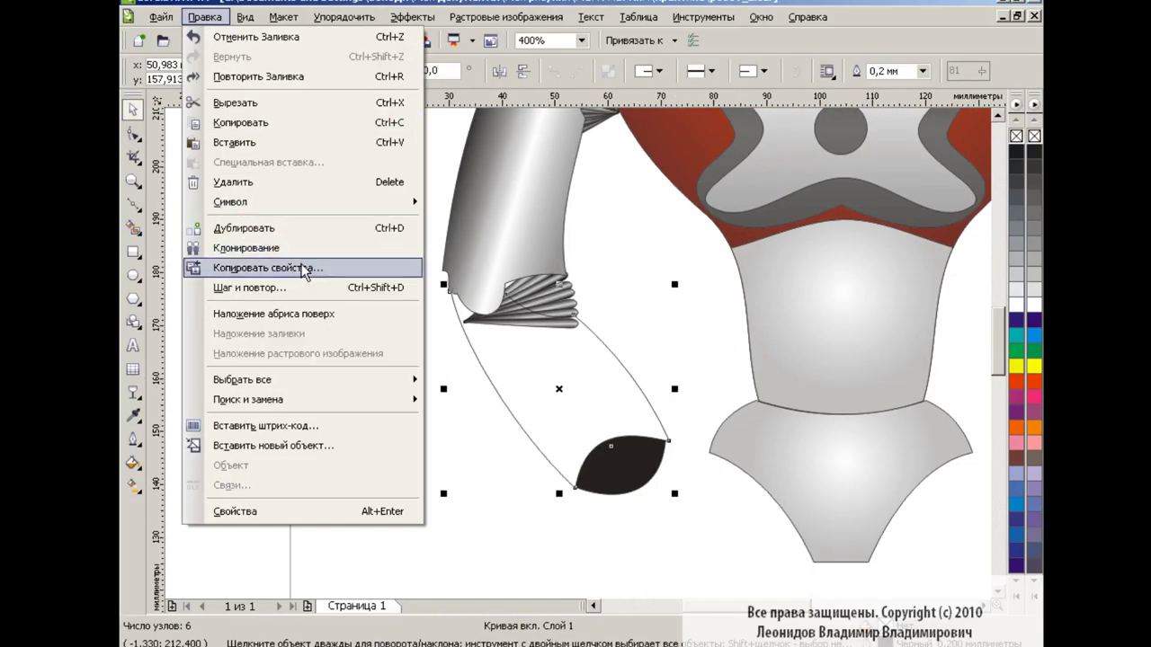
left_click(270, 264)
left_click(512, 184)
key("g")
left_click_drag(658, 411, 625, 342)
mouse_move(473, 392)
left_mouse_down()
mouse_move(503, 411)
mouse_move(497, 420)
left_mouse_up()
key("space")
Draw a small grey-filled circle left of the arm for the elbow joint
left_click(519, 245)
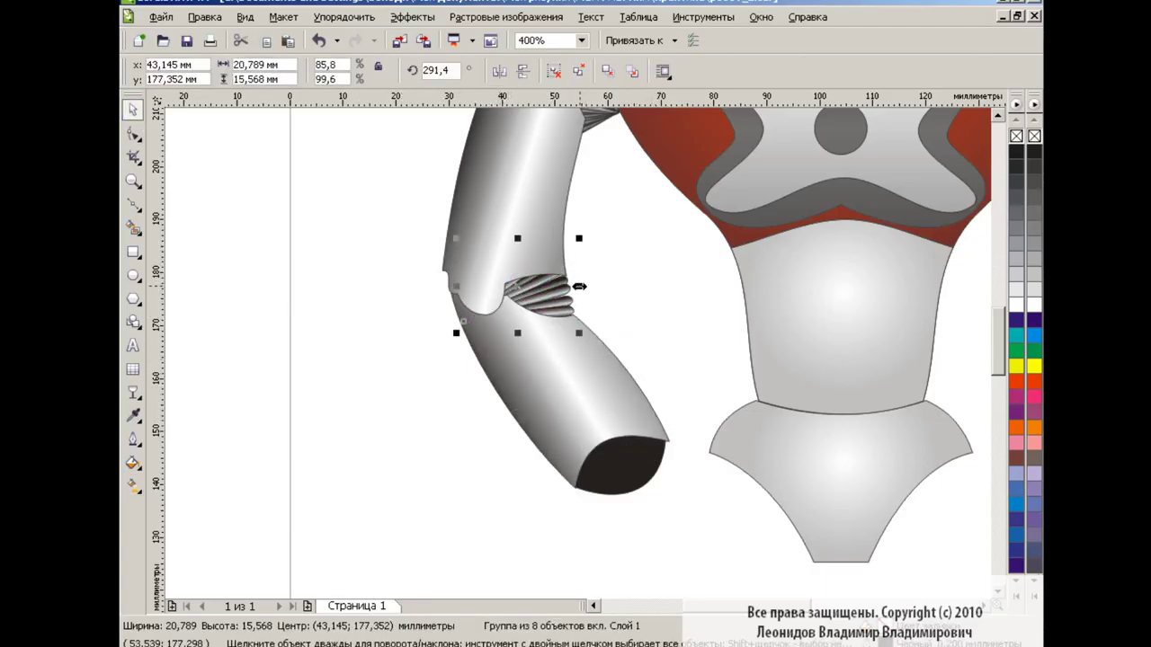
left_click(653, 296)
key("F7")
left_click_drag(318, 275, 413, 370)
left_click(1034, 278)
key("space")
Give the joint circle a linear gradient running across it
left_click(432, 403)
left_click(359, 333)
key("g")
mouse_move(311, 317)
left_mouse_down()
mouse_move(416, 329)
mouse_move(419, 319)
left_mouse_up()
left_click_drag(311, 317, 330, 323)
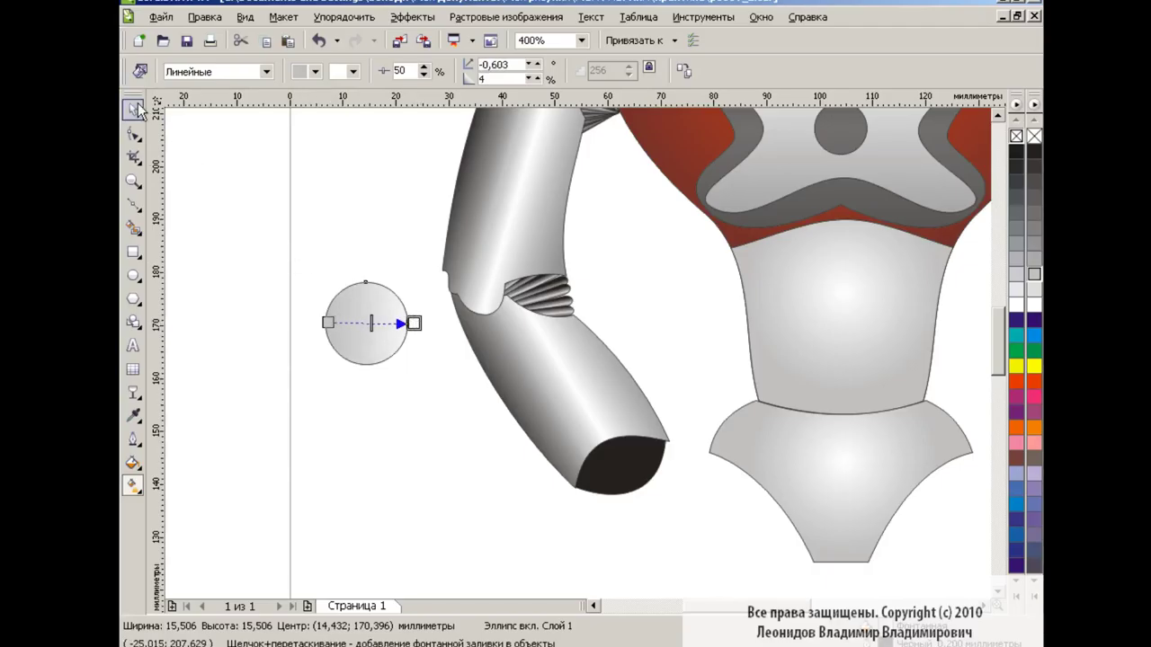
left_click(135, 109)
Add a smaller concentric copy, group both circles, and place the shrunken joint on the elbow
left_click_drag(415, 274, 398, 290)
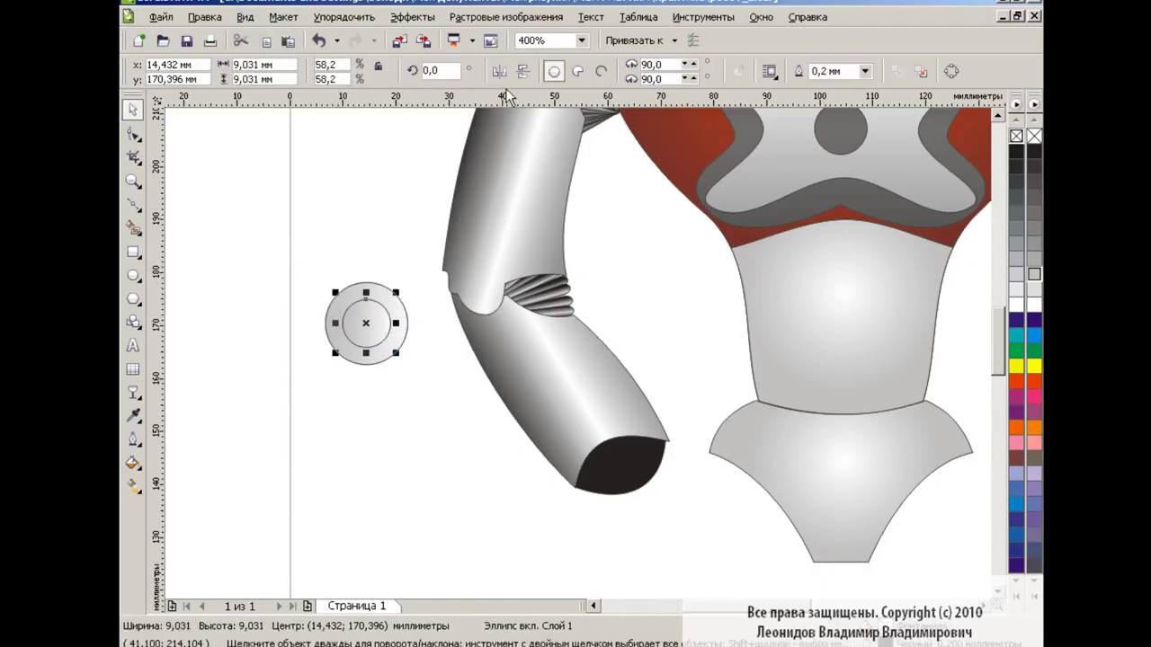
left_click_drag(290, 265, 454, 410)
key("ctrl+g")
mouse_move(411, 368)
left_mouse_down()
mouse_move(358, 314)
mouse_move(480, 293)
left_mouse_up()
left_click(385, 327)
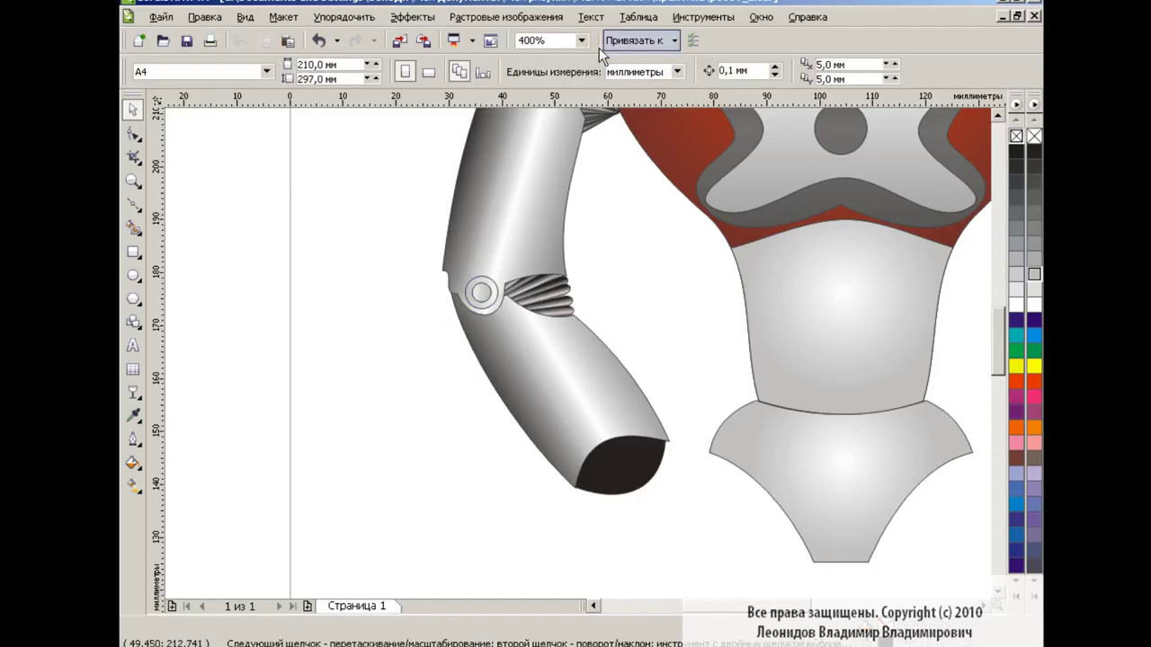
left_click(581, 40)
left_click(544, 120)
Draw a rectangle, convert it to curves, and pull its left nodes into a narrower trapezoid
scroll(832, 523, "up", 2)
scroll(832, 523, "right", 3)
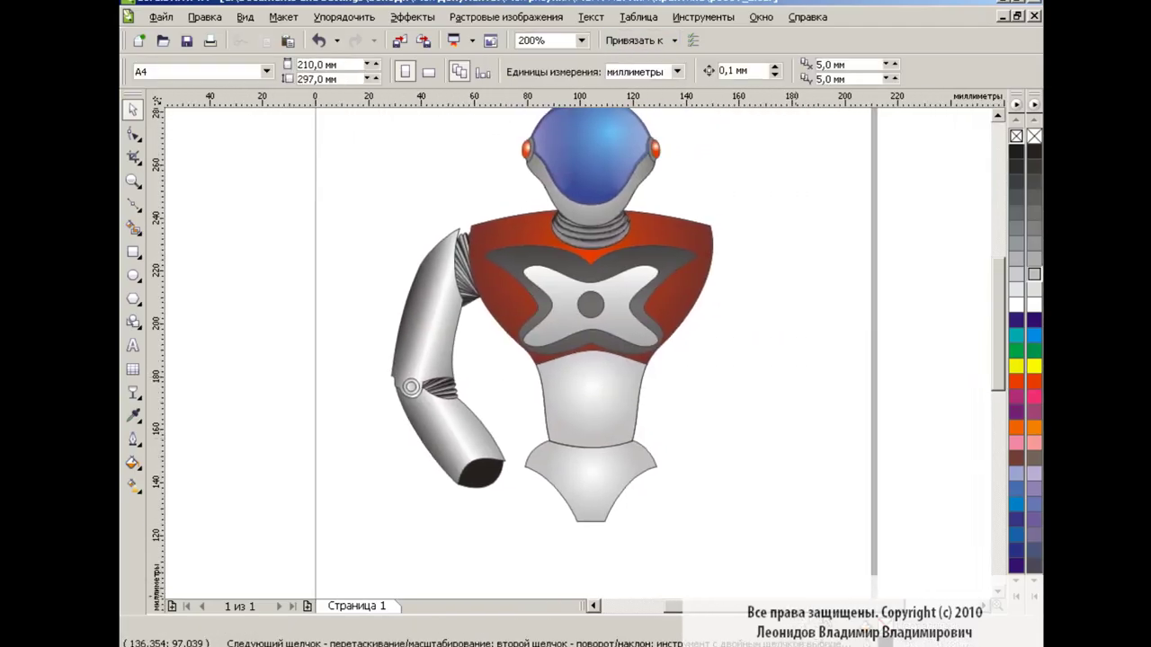
left_click(134, 255)
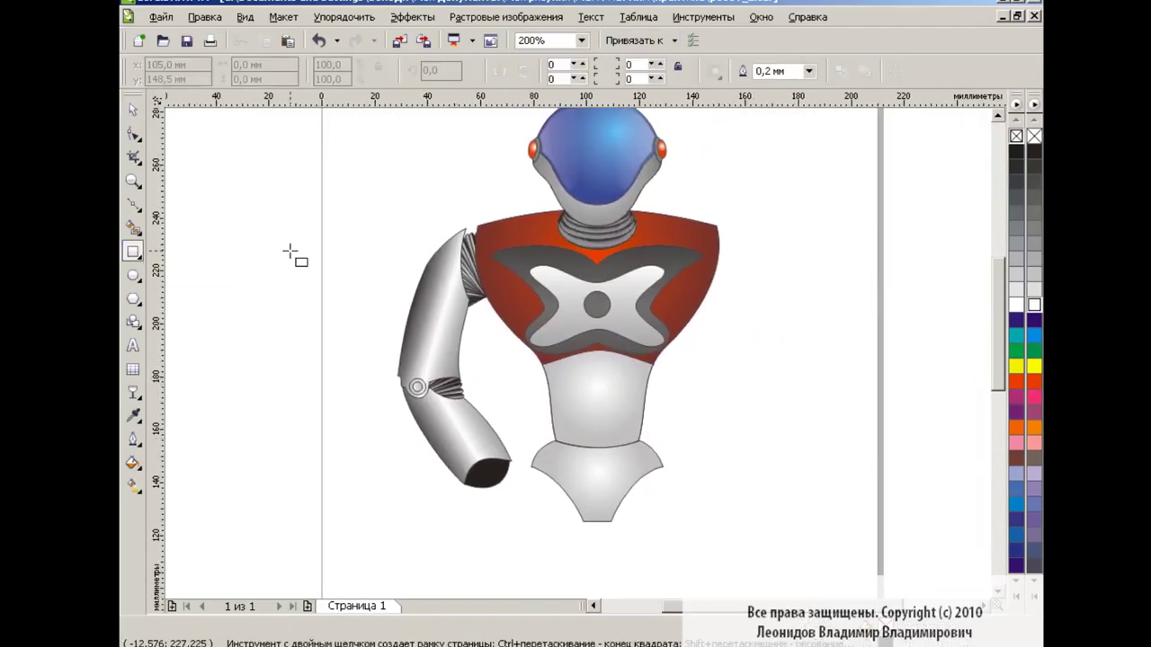
left_click_drag(238, 215, 345, 314)
key("ctrl+q")
key("F10")
left_click_drag(215, 201, 249, 231)
left_click_drag(238, 315, 238, 298)
left_click_drag(238, 215, 238, 229)
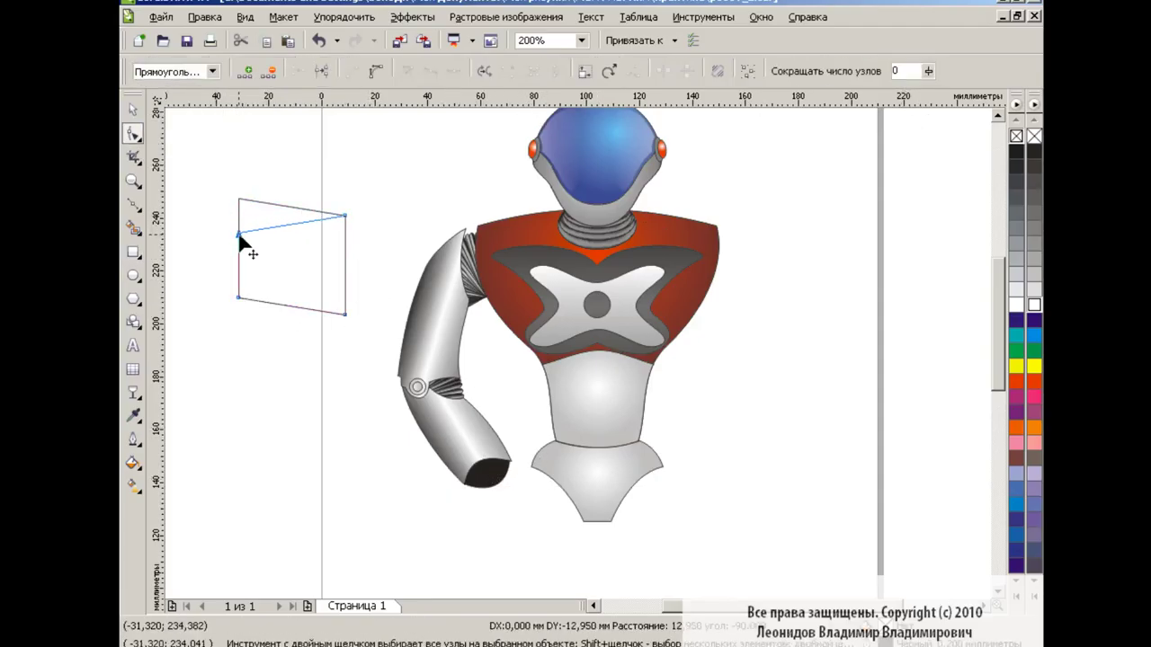
Curve and bulge the edges into a rounded palm, then move it beside the page's right
left_click(378, 71)
left_click(430, 71)
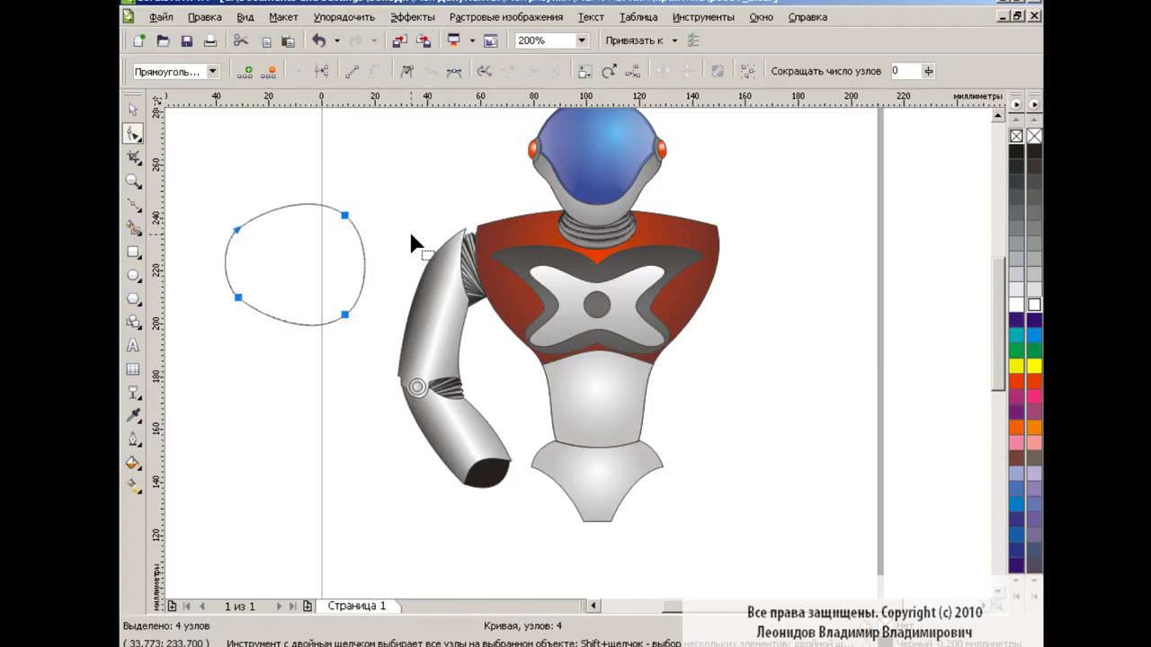
left_click_drag(347, 224, 334, 224)
left_click_drag(345, 311, 344, 326)
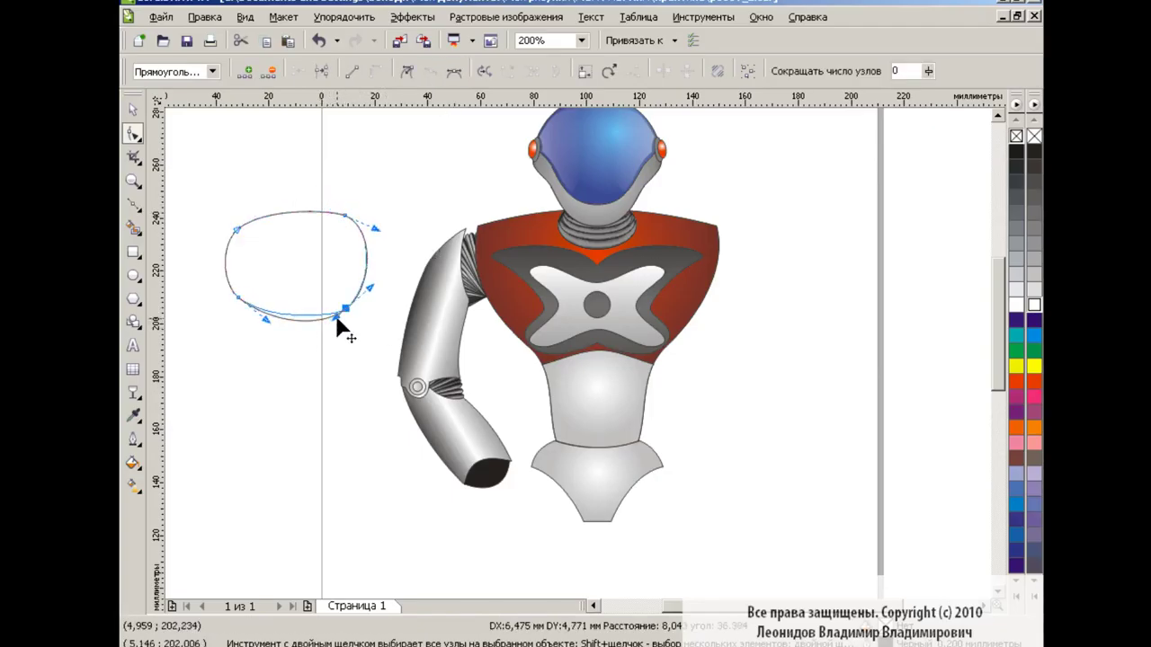
mouse_move(239, 284)
left_mouse_down()
mouse_move(239, 249)
mouse_move(228, 254)
left_mouse_up()
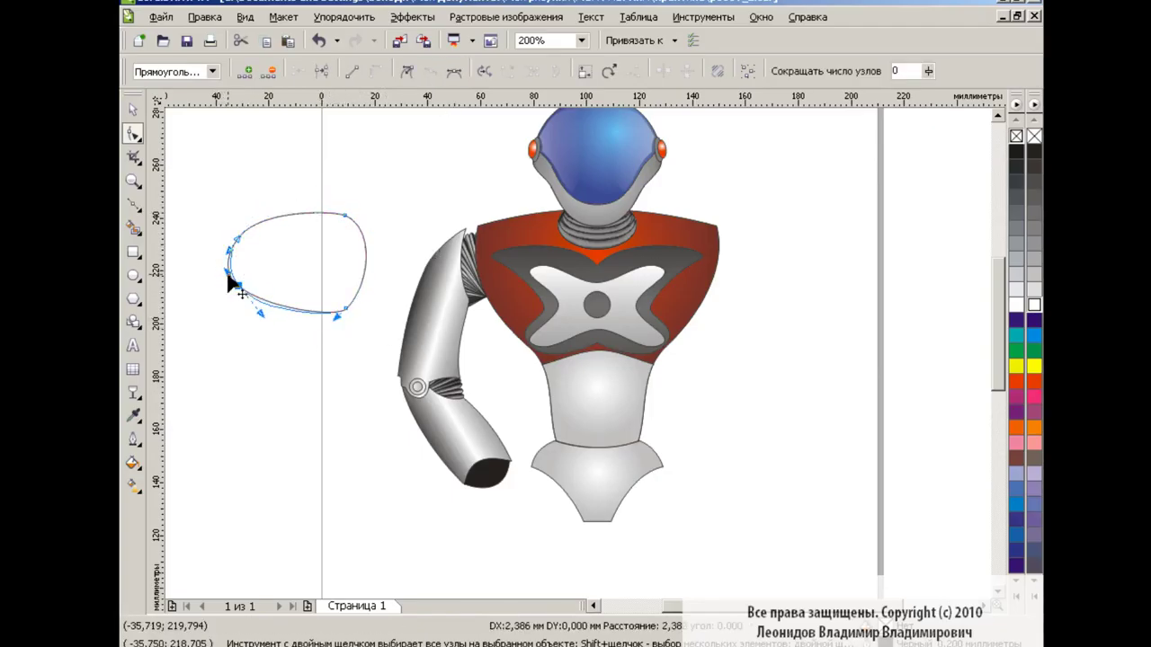
left_click(132, 108)
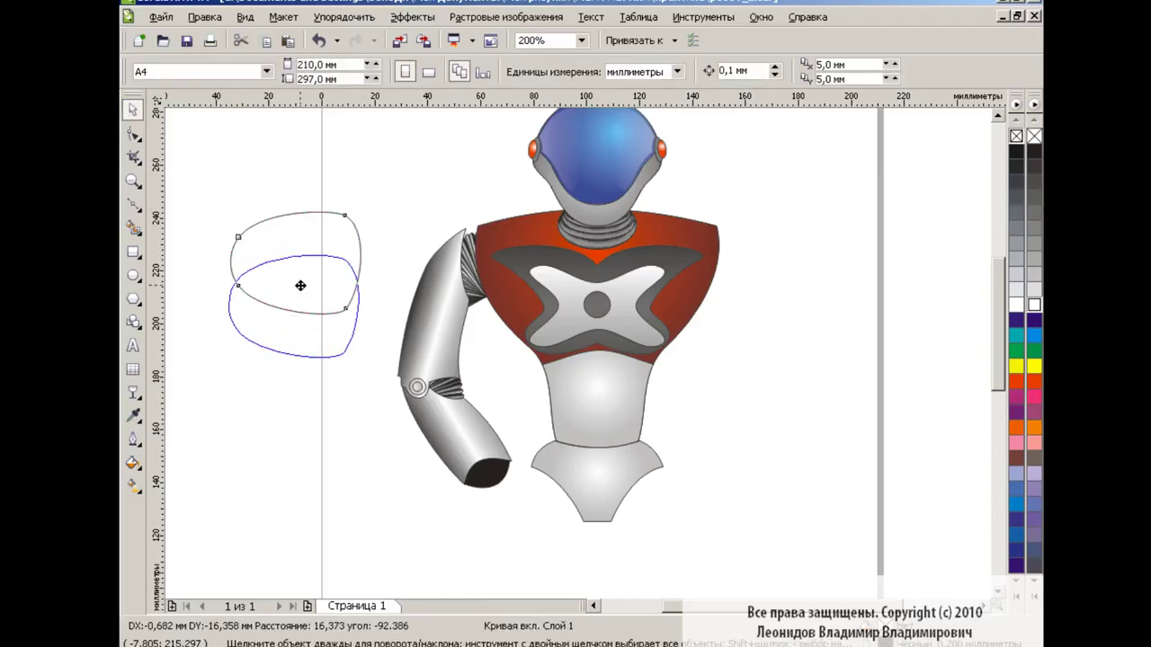
left_click_drag(300, 249, 791, 337)
left_click_drag(662, 362, 662, 362)
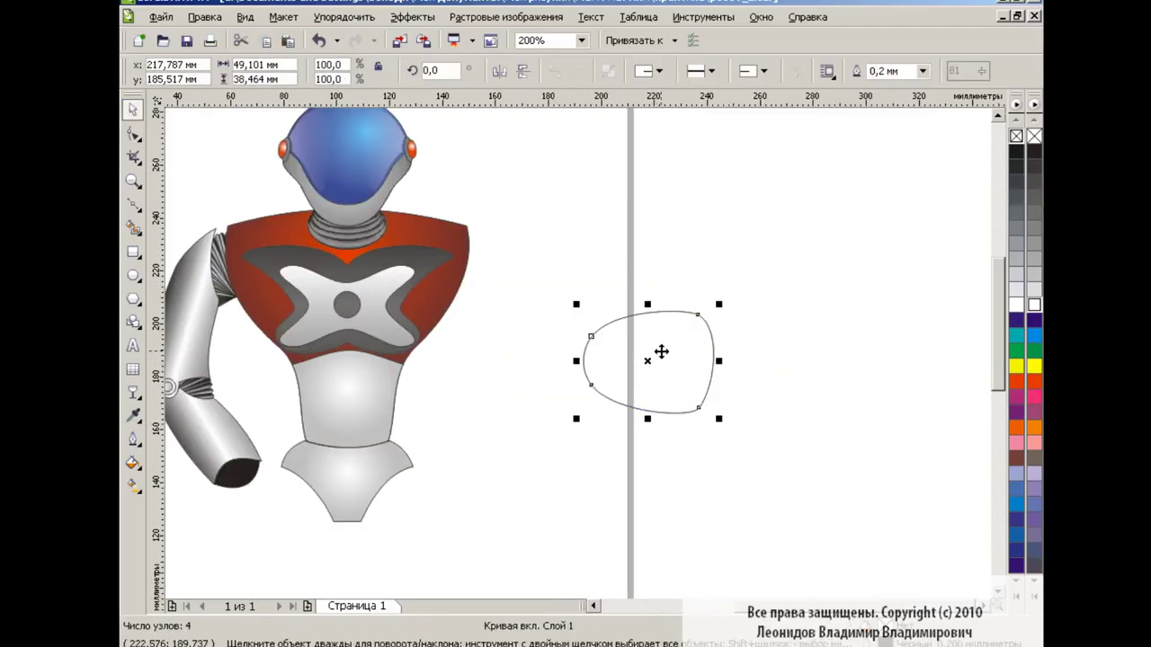
Draw a small finger segment above the palm and tilt it about 50 degrees
key("F6")
mouse_move(702, 277)
left_mouse_down()
mouse_move(669, 296)
mouse_move(715, 275)
left_mouse_up()
key("space")
left_click(669, 296)
left_click(663, 300)
left_click(663, 300)
left_click(662, 303)
Shrink the palm to about 79% and move it under the thumb segments
left_click(762, 300)
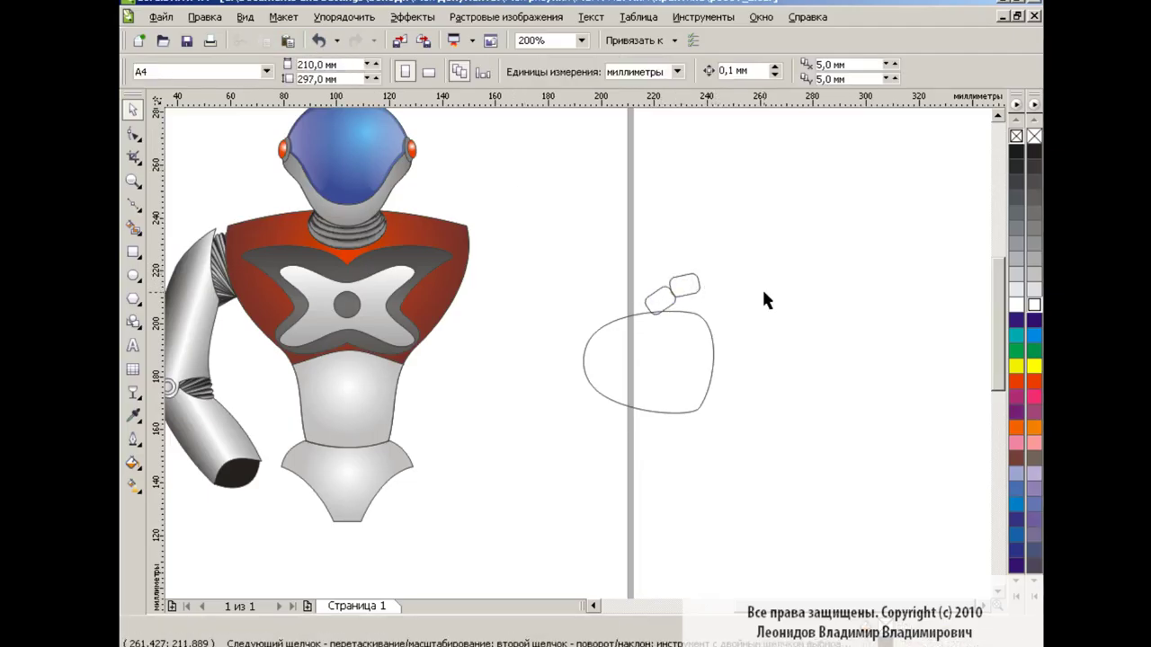
left_click(705, 409)
left_click_drag(719, 423, 697, 395)
left_click_drag(656, 354, 682, 354)
Place a copy of the finger segment rotated about 14 degrees beside the palm
left_click(677, 301)
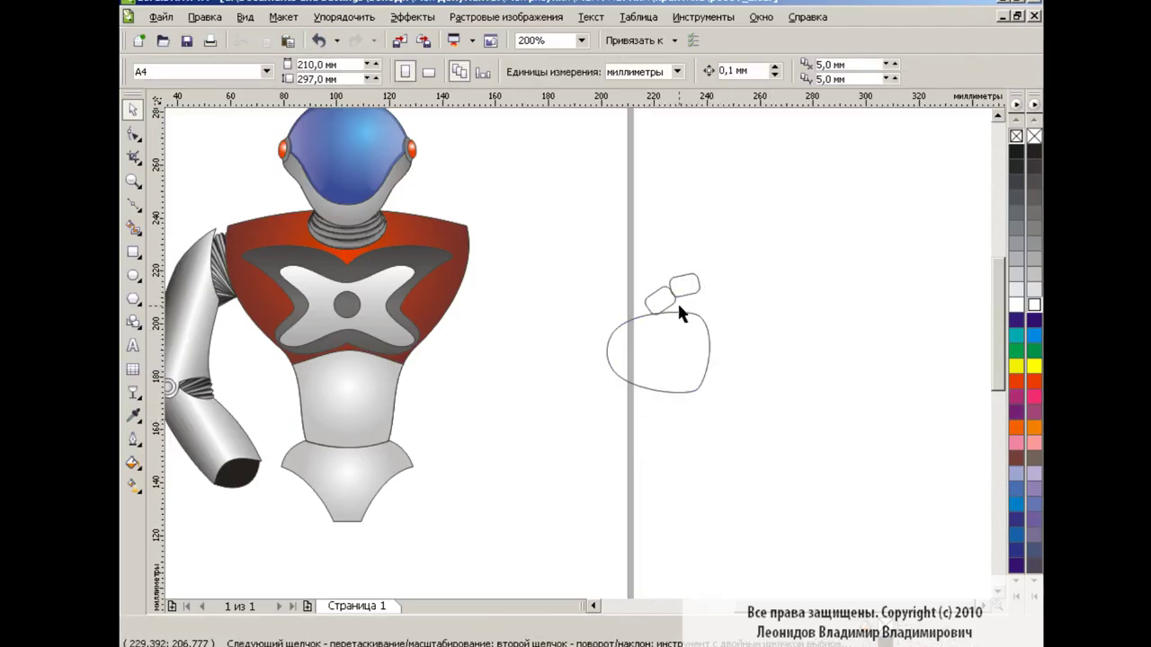
left_click(684, 285)
mouse_move(684, 285)
left_mouse_down()
mouse_move(722, 329)
mouse_move(716, 319)
mouse_move(773, 315)
left_mouse_up()
left_click(717, 319)
left_click(743, 318)
left_click(743, 320)
Fill the palm with a radial custom grey fountain fill, highlight shifted right
left_click(807, 331)
left_click(686, 358)
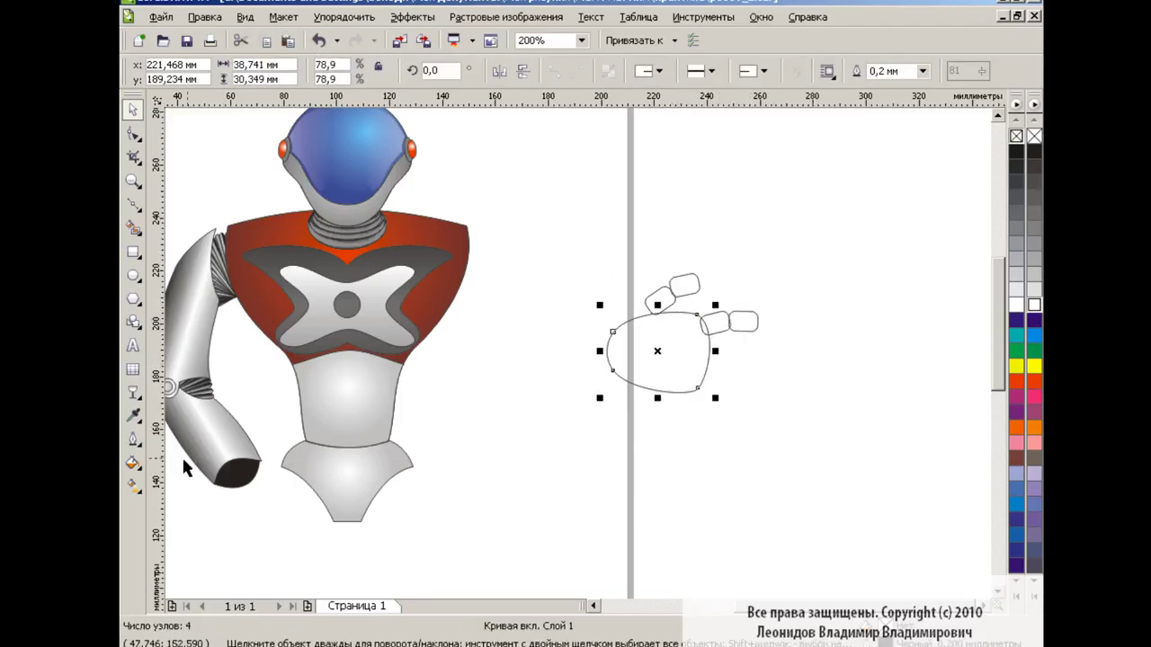
left_click(133, 463)
left_click(182, 463)
left_click(519, 185)
left_click(468, 213)
left_click(506, 311)
left_click(674, 314)
left_click(584, 473)
key("g")
mouse_move(656, 352)
left_mouse_down()
mouse_move(681, 346)
mouse_move(689, 378)
left_mouse_up()
left_click(133, 110)
Copy the palm's gradient fill onto the finger segments
mouse_move(631, 261)
left_mouse_down()
mouse_move(776, 358)
mouse_move(780, 333)
left_mouse_up()
key("ctrl+shift+a")
left_click(693, 354)
left_click(645, 344)
key("Escape")
Duplicate a segment to complete a finger, then copy the finger row below the palm
left_click(751, 333)
left_click(819, 405)
left_click_drag(809, 297, 687, 348)
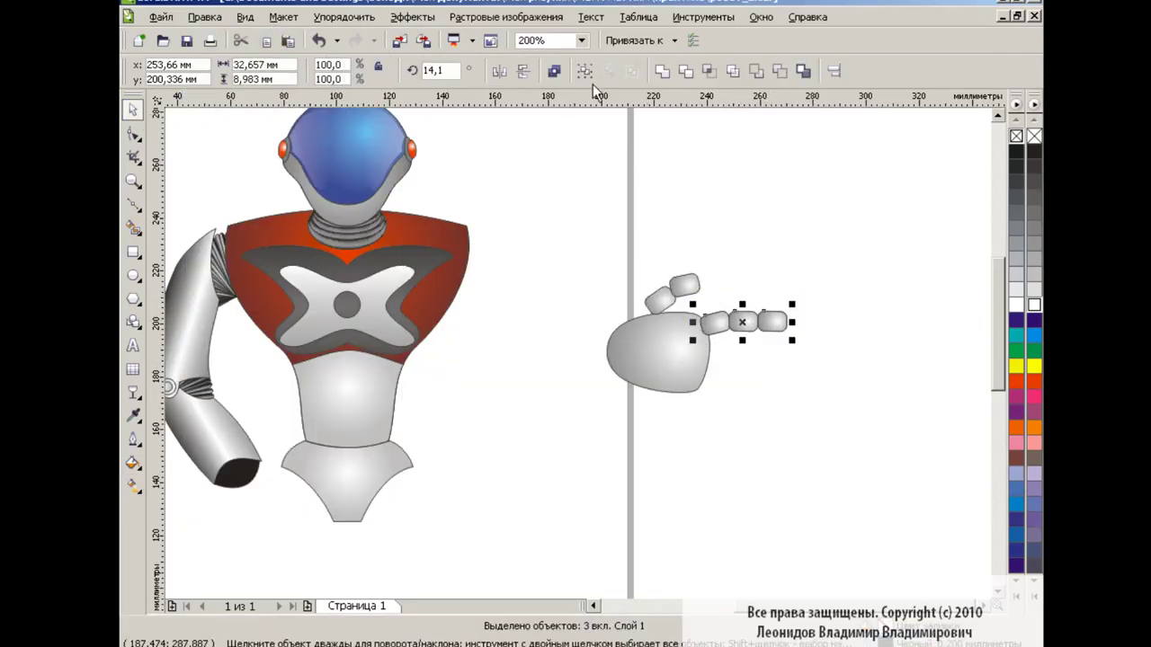
left_click_drag(746, 322, 739, 384)
left_click(837, 430)
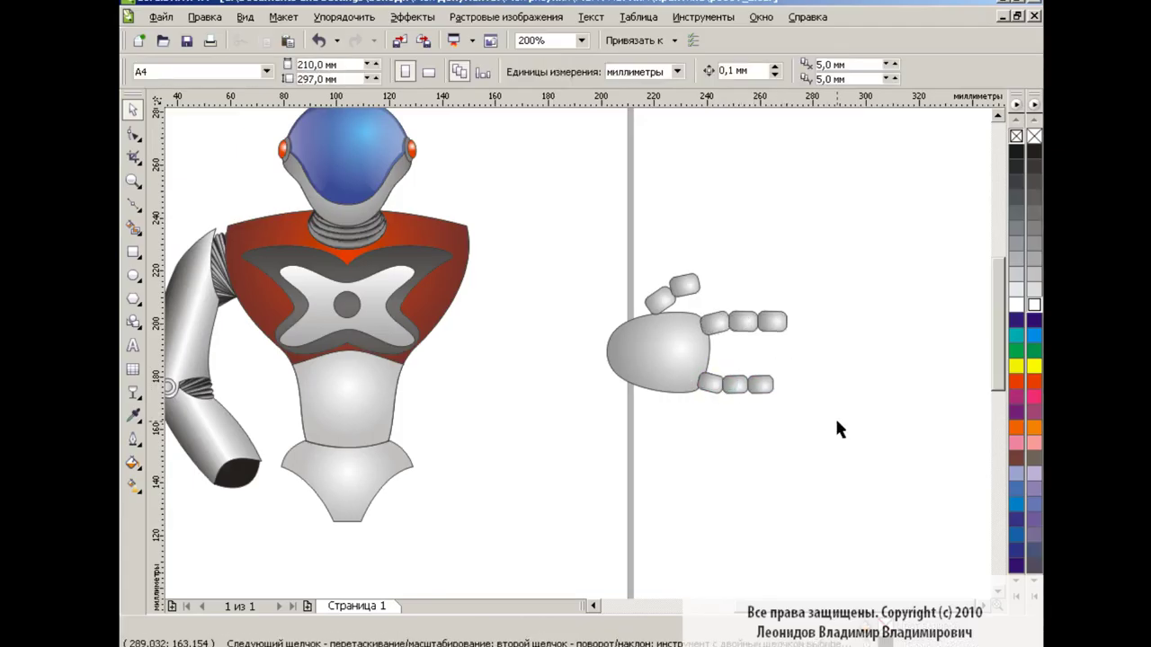
Add further stretched finger rows to complete the hand
mouse_move(805, 298)
left_mouse_down()
mouse_move(699, 345)
mouse_move(745, 342)
mouse_move(753, 355)
left_mouse_up()
mouse_move(851, 324)
left_mouse_down()
mouse_move(693, 359)
mouse_move(750, 364)
left_mouse_up()
left_click(681, 359)
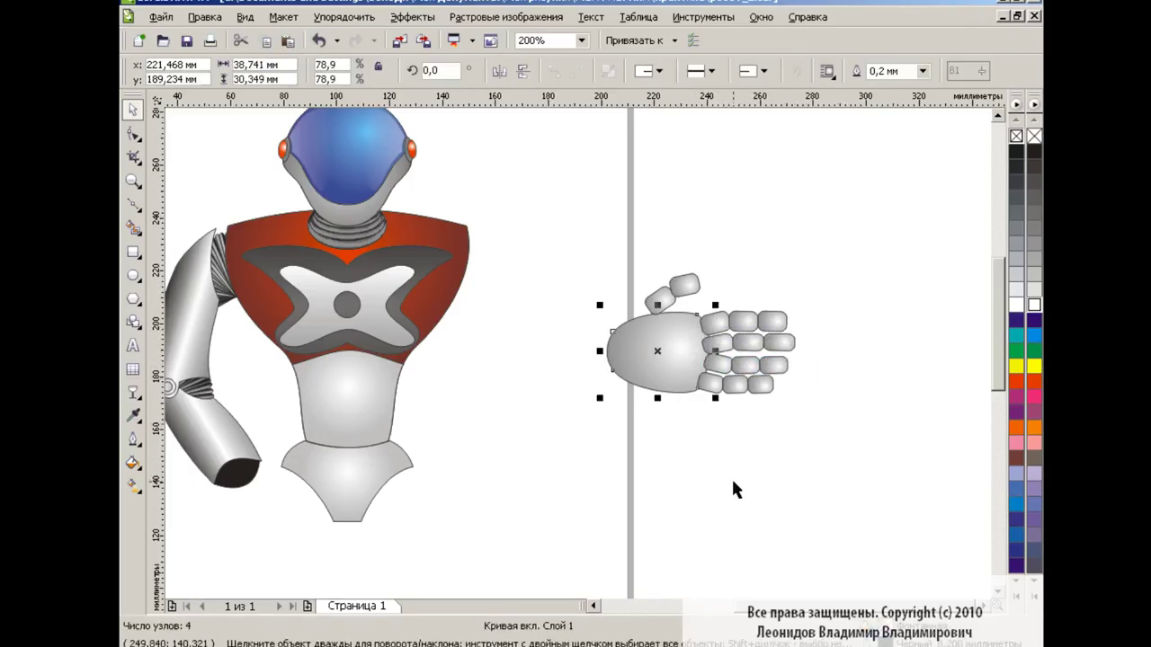
left_click(764, 466)
Drag the hand toward the wrist, shrinking it and rotating it to fit
left_click_drag(877, 447, 877, 447)
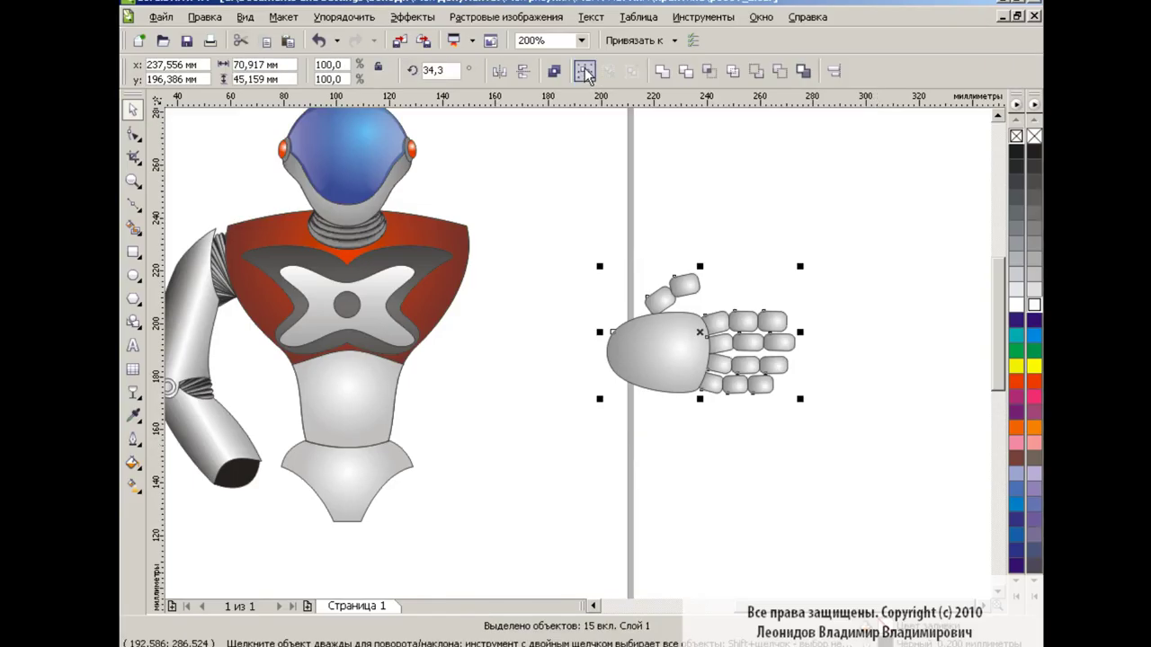
scroll(877, 447, "left", 3)
left_click_drag(899, 334, 515, 490)
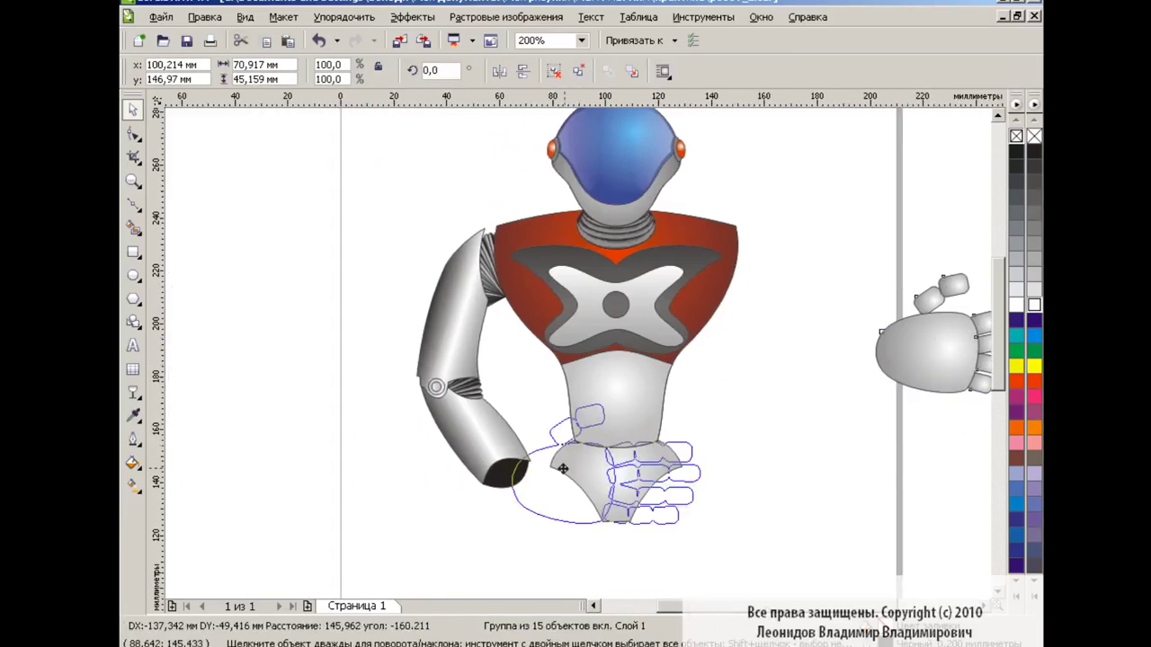
mouse_move(689, 422)
left_mouse_down()
mouse_move(589, 555)
mouse_move(575, 542)
left_mouse_up()
left_click(716, 520)
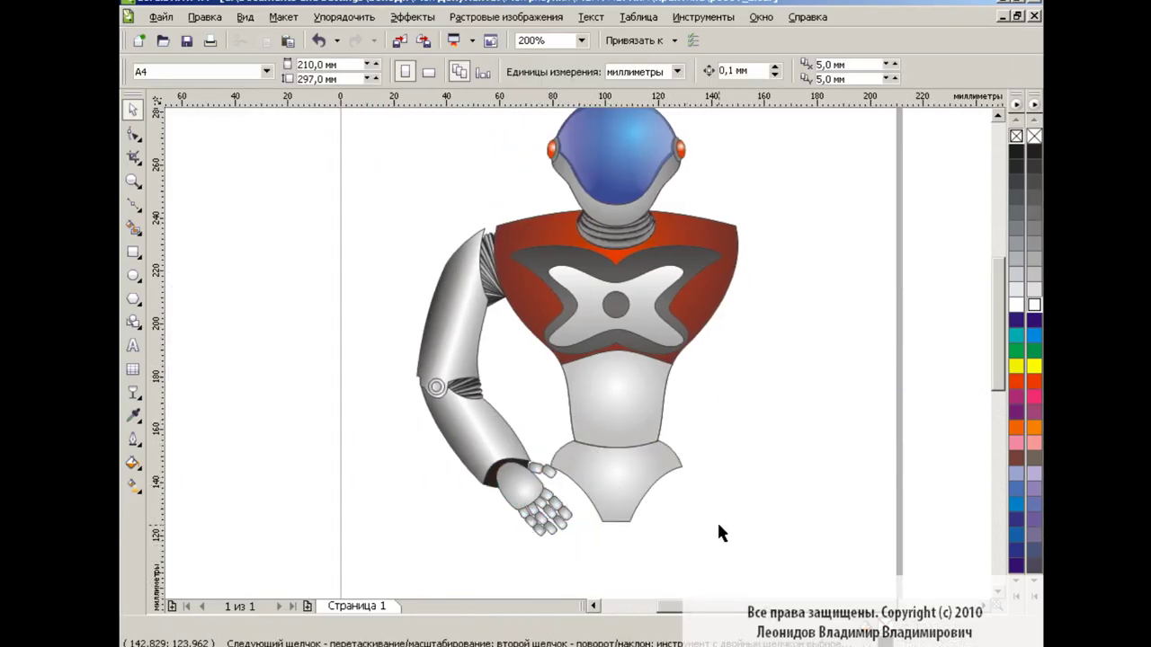
left_click(532, 510)
left_click(532, 510)
mouse_move(490, 501)
left_mouse_down()
mouse_move(459, 504)
mouse_move(490, 539)
left_mouse_up()
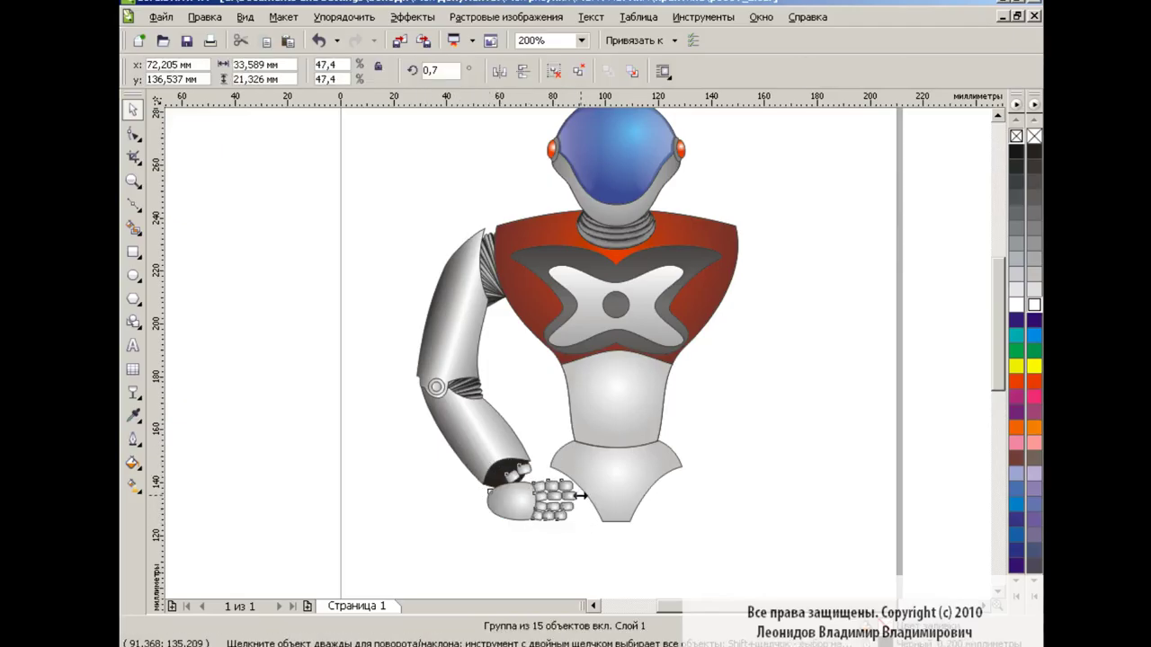
left_click(716, 519)
Move the hand onto the end of the forearm and settle it at the wrist
left_click(539, 504)
left_click(540, 504)
left_click_drag(588, 494, 535, 492)
left_click(727, 514)
left_click(531, 503)
left_click(788, 490)
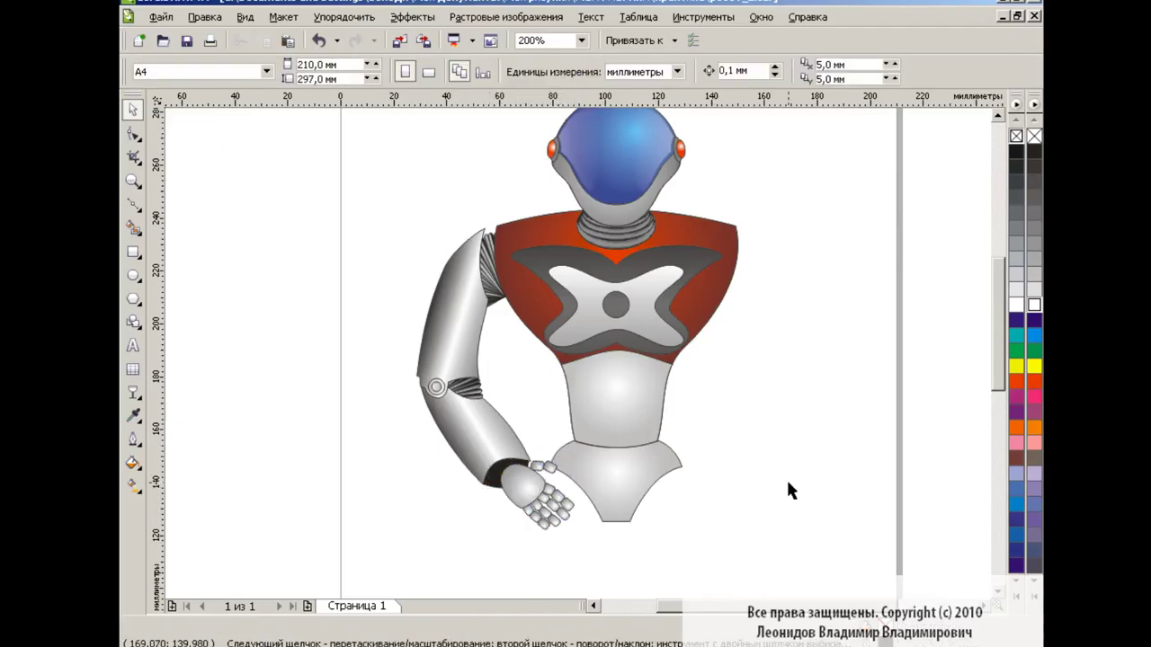
Select all arm and hand parts, undo a stray move, and group them with Ctrl+G
left_click_drag(575, 531, 581, 537)
left_click_drag(494, 378, 436, 372)
left_click(318, 41)
key("ctrl+g")
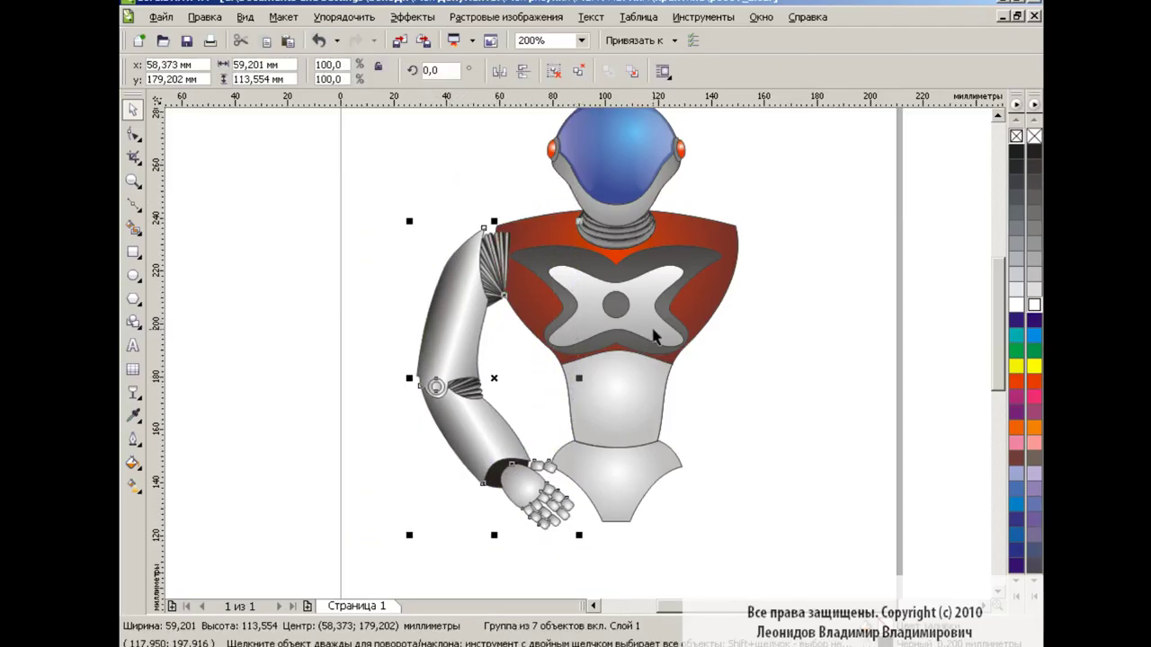
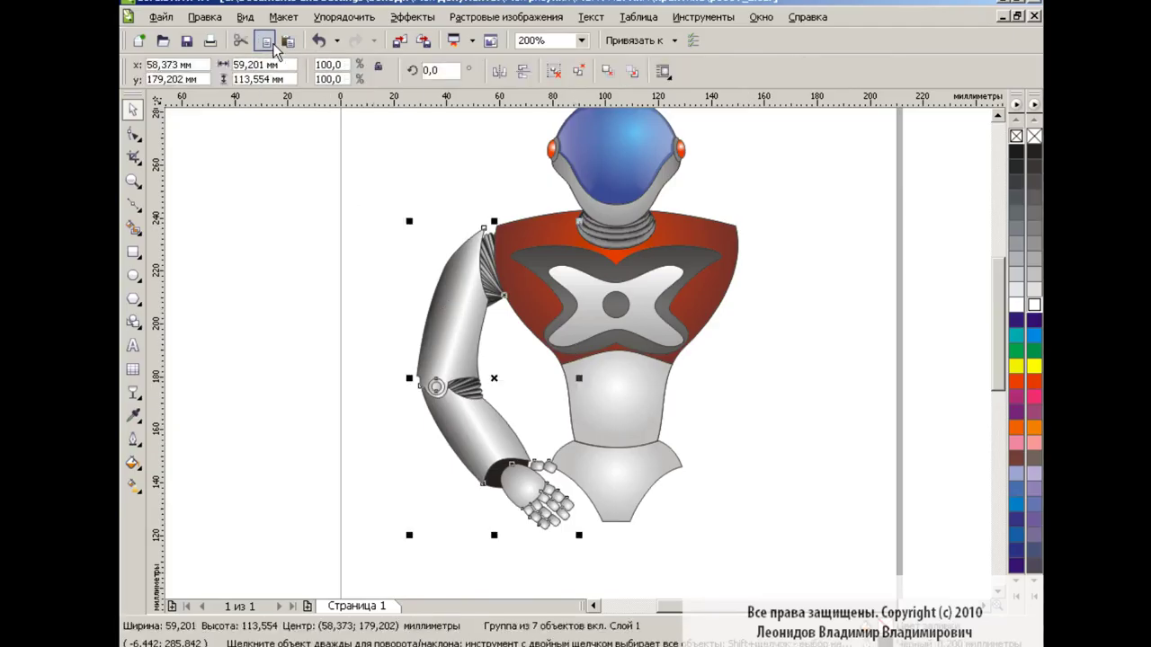
Mirror a copy of the arm horizontally and move it to the robot's right side
left_click(499, 70)
left_click_drag(493, 377, 743, 379)
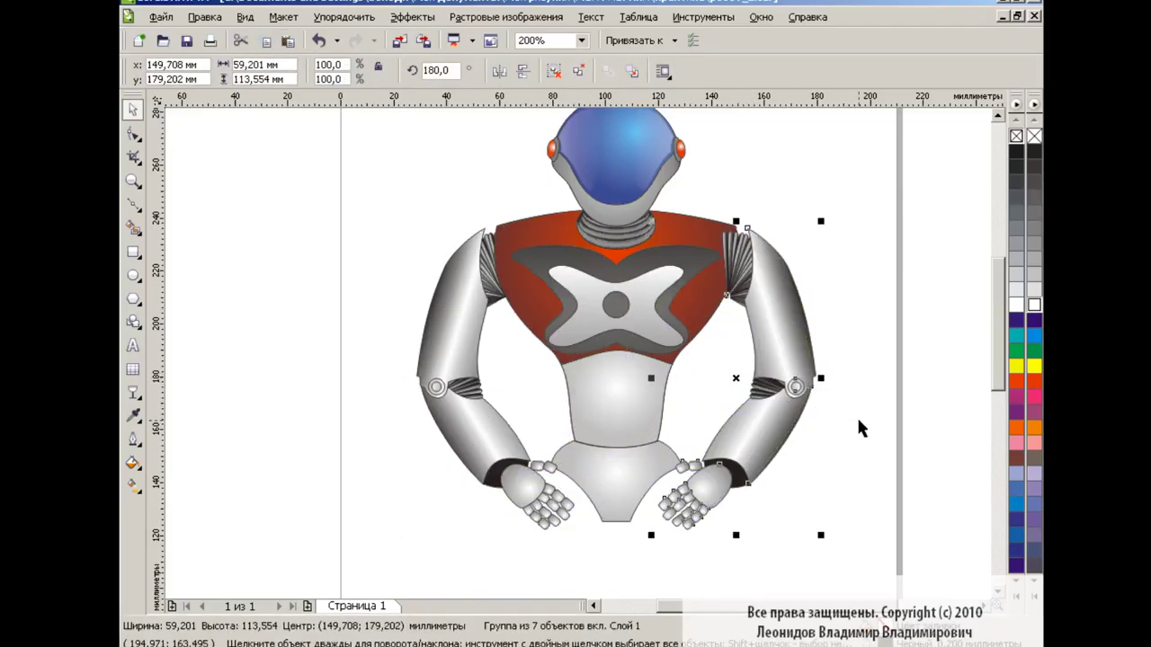
left_click(855, 415)
left_click(582, 39)
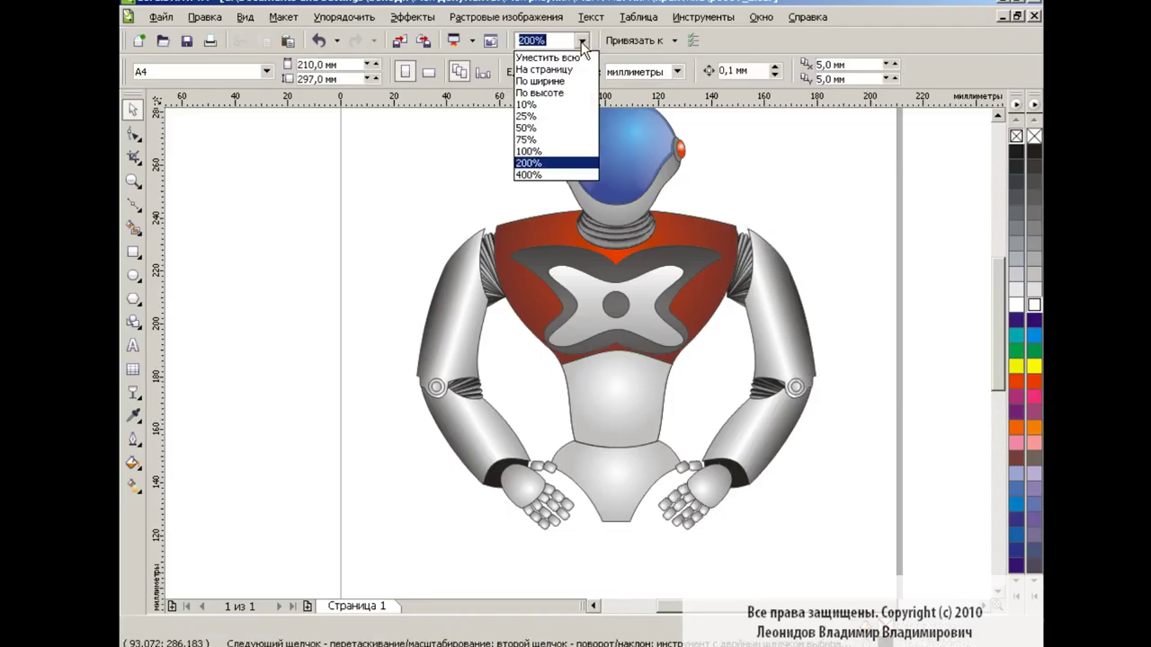
left_click(539, 153)
Re-angle the right upper arm's linear gradient to 11.47° to mirror the left arm
scroll(825, 290, "down", 2)
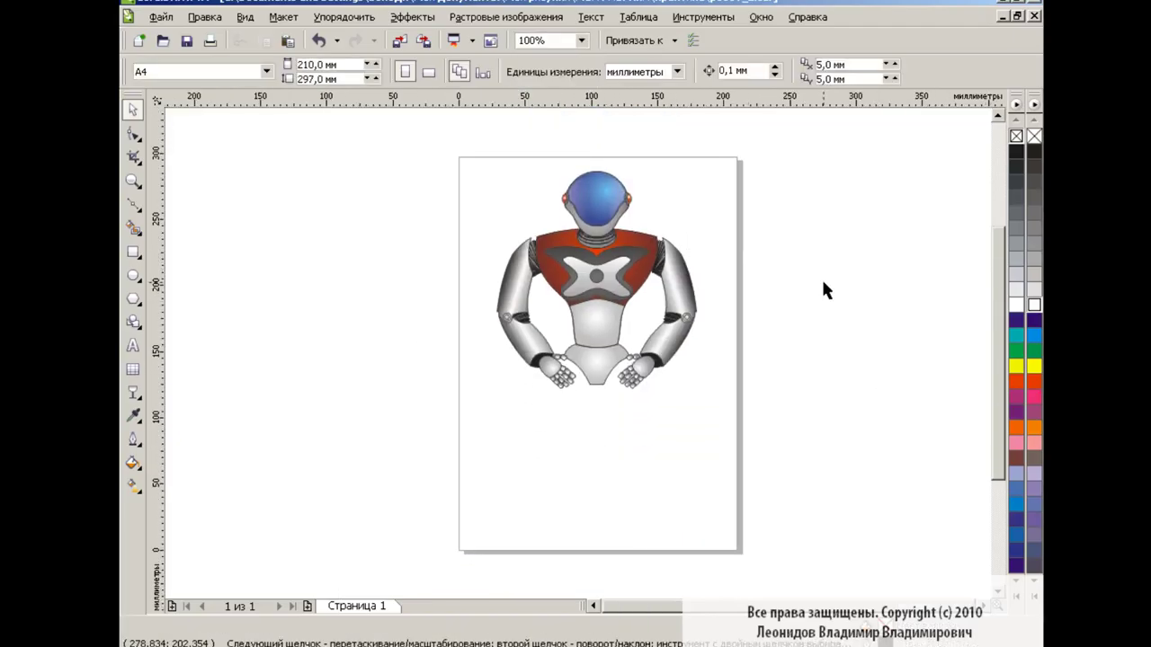
left_click(582, 40)
left_click(540, 169)
scroll(965, 395, "right", 3)
scroll(966, 395, "up", 3)
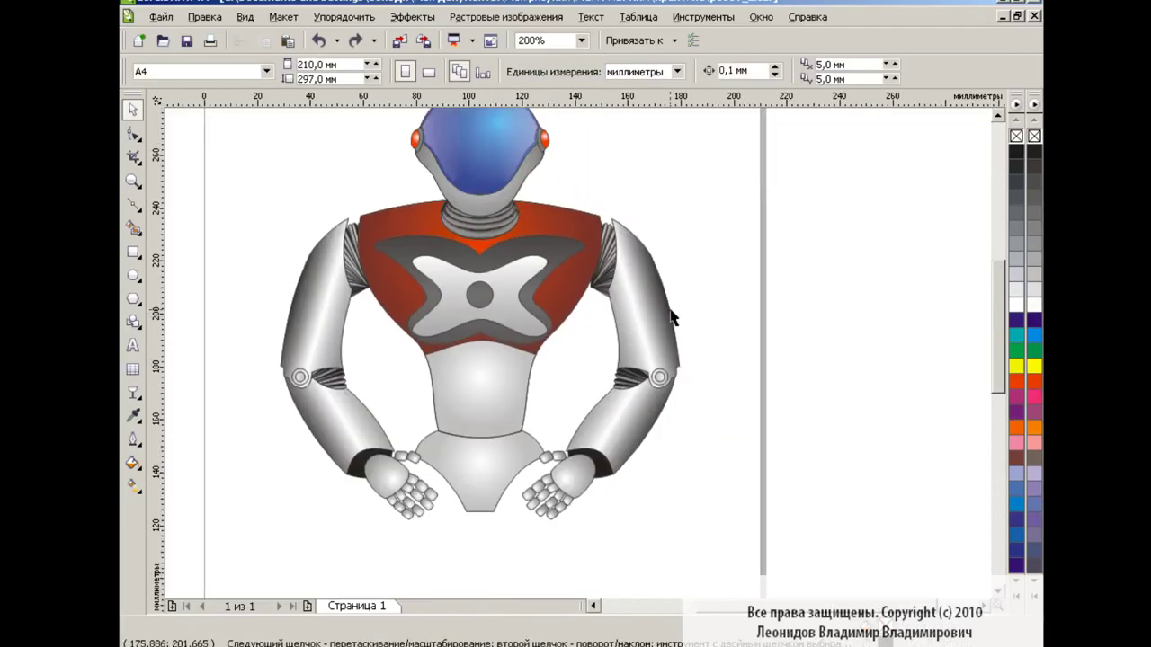
left_click(673, 316)
key("g")
left_click_drag(670, 305, 610, 319)
left_click_drag(712, 290, 610, 316)
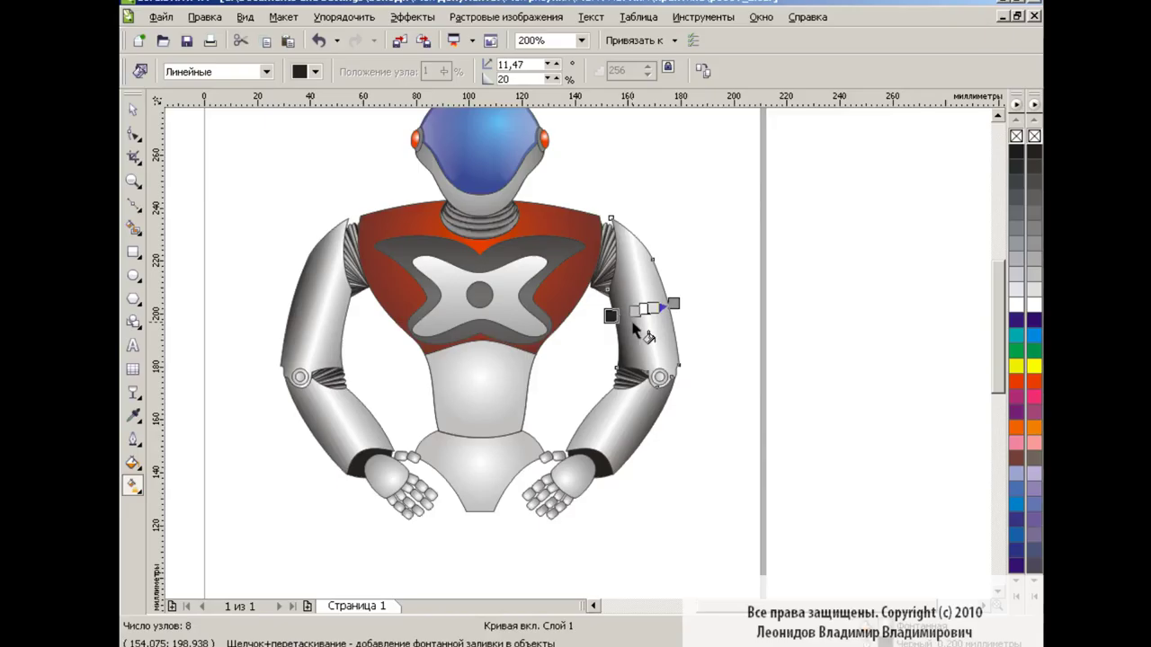
Reverse the right forearm's linear gradient to −40.962°, mirroring the left forearm
left_click(610, 460)
left_click_drag(585, 401, 661, 440)
mouse_move(575, 368)
left_mouse_down()
mouse_move(593, 401)
mouse_move(585, 393)
left_mouse_up()
Ungroup the right hand and adjust a hand piece's radial fill
left_click(589, 486)
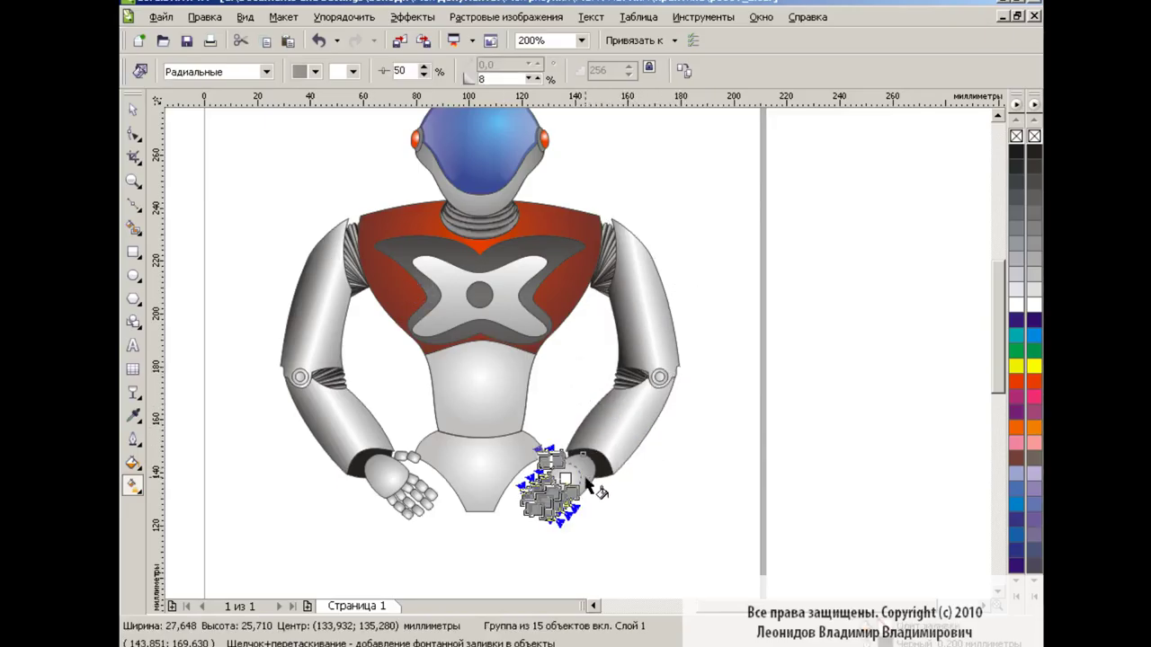
key("space")
left_click(552, 76)
key("g")
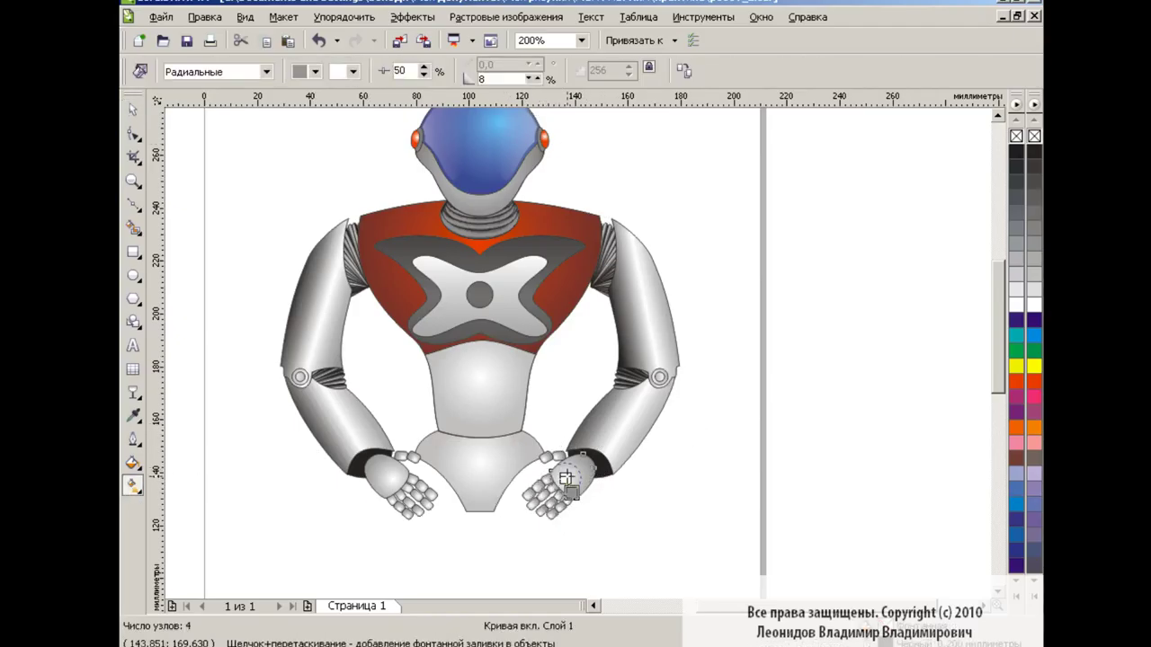
left_click(580, 474)
left_click(135, 122)
Group the six right arm and hand pieces together, then view the whole page at 100%
left_click_drag(680, 419, 477, 543)
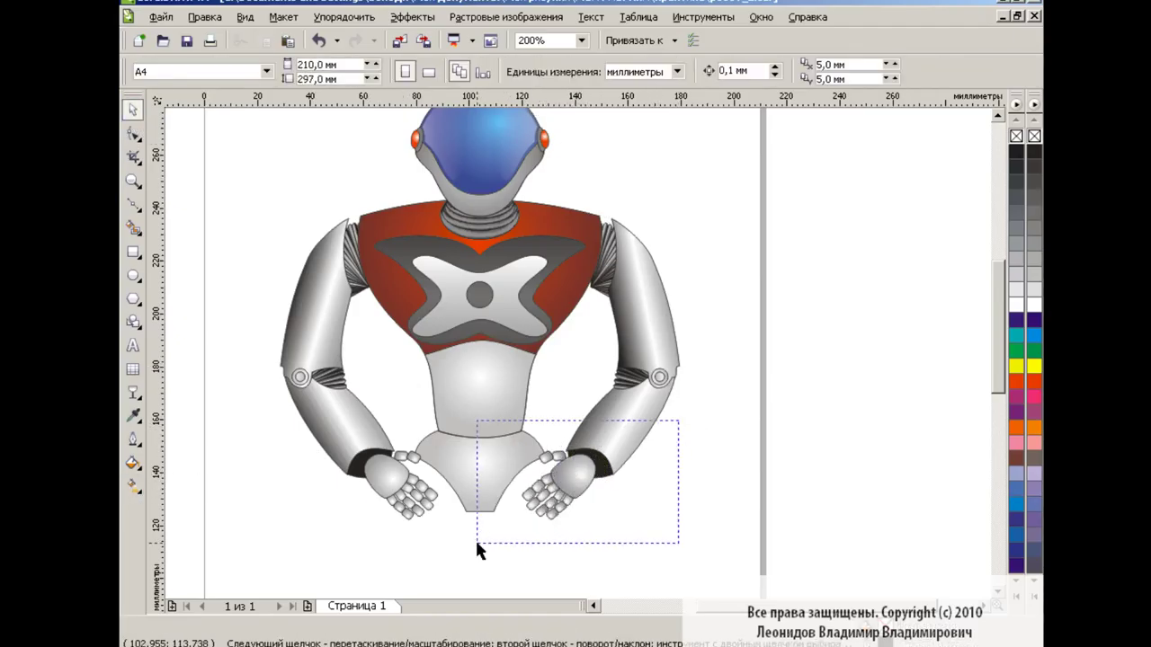
left_click_drag(707, 188, 517, 530)
left_click(583, 71)
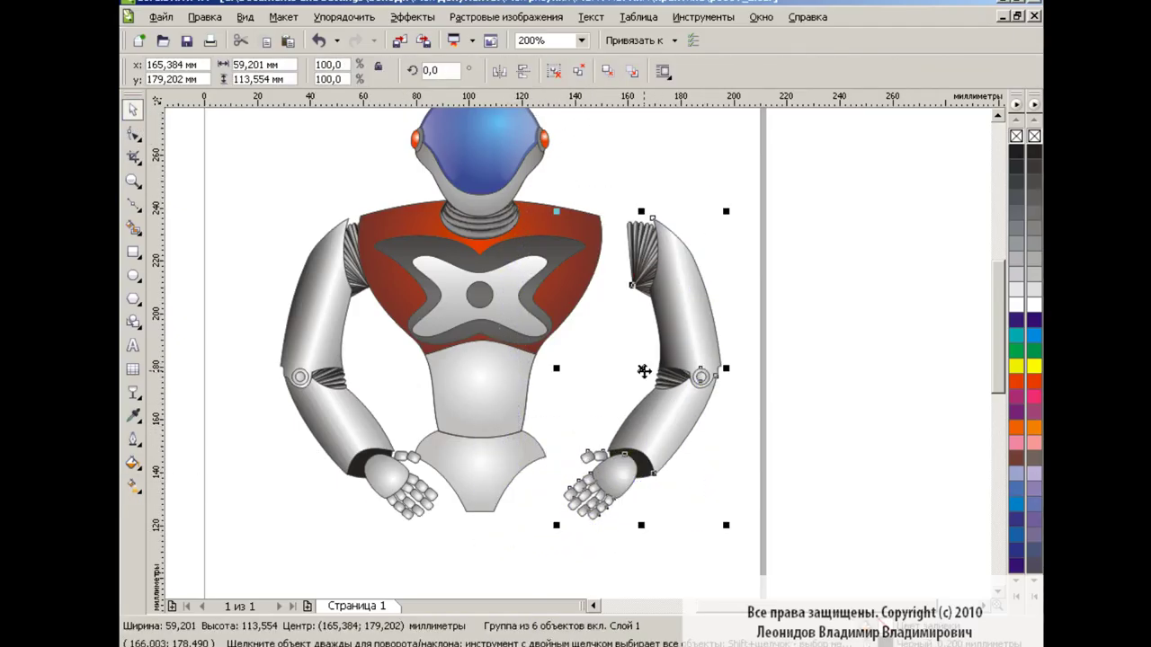
left_click(716, 353)
left_click(581, 40)
left_click(530, 151)
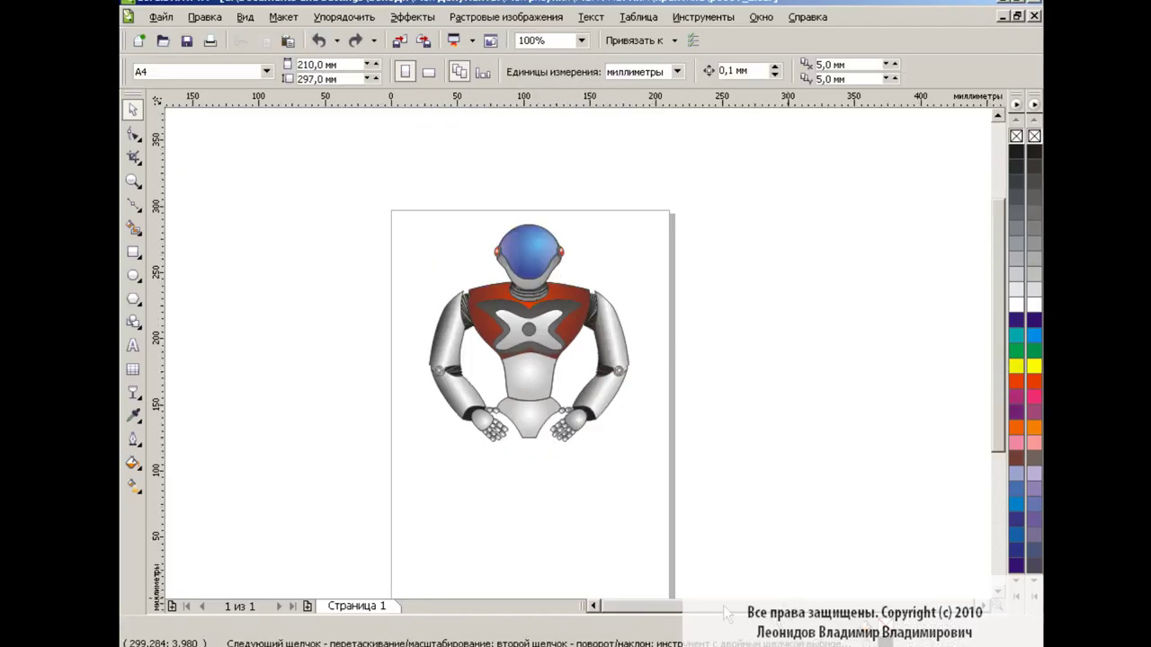
Draw a closed four-corner polyline leg outline below the right hand
left_click(133, 205)
left_click(211, 296)
left_click(627, 377)
left_click(640, 546)
left_click(704, 545)
left_click(683, 441)
left_click(637, 449)
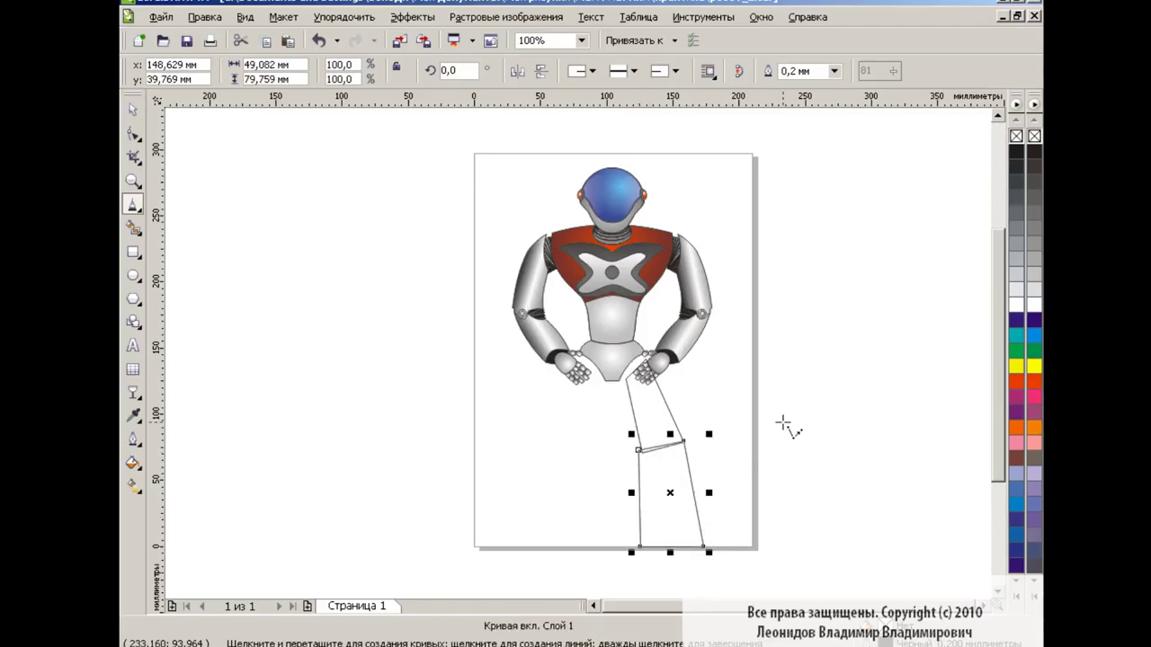
At 400% zoom, select the leg outline's four nodes and convert its edges to curves
left_click(582, 41)
left_click(527, 174)
scroll(935, 377, "down", 3)
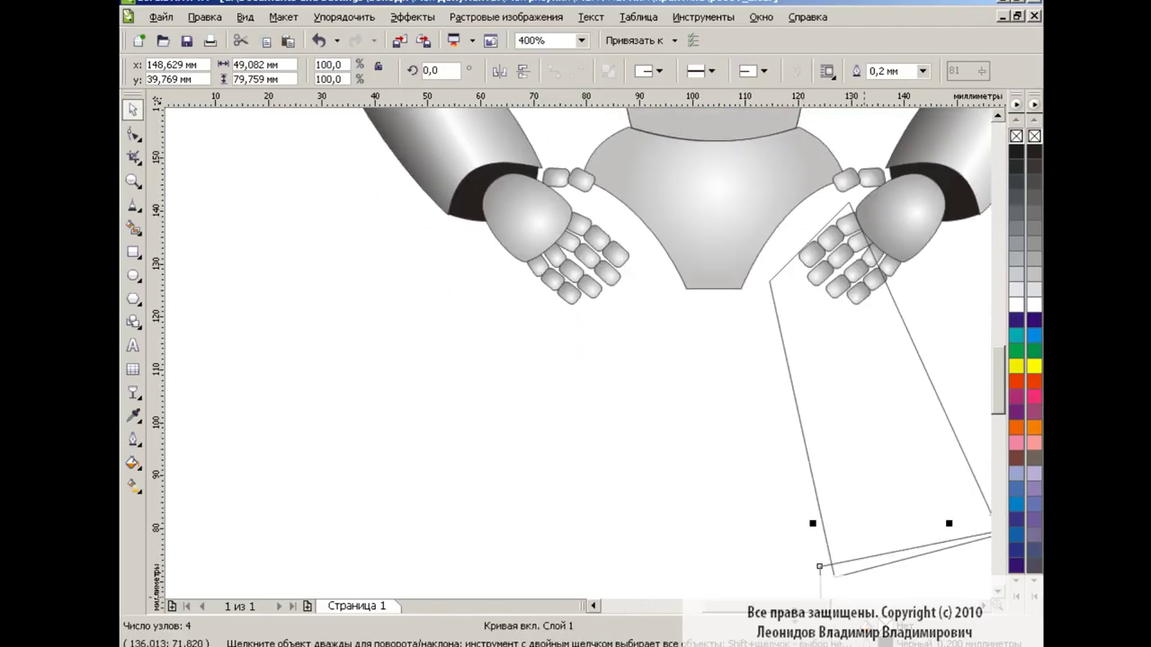
scroll(935, 377, "right", 3)
key("F10")
left_click_drag(449, 189, 841, 584)
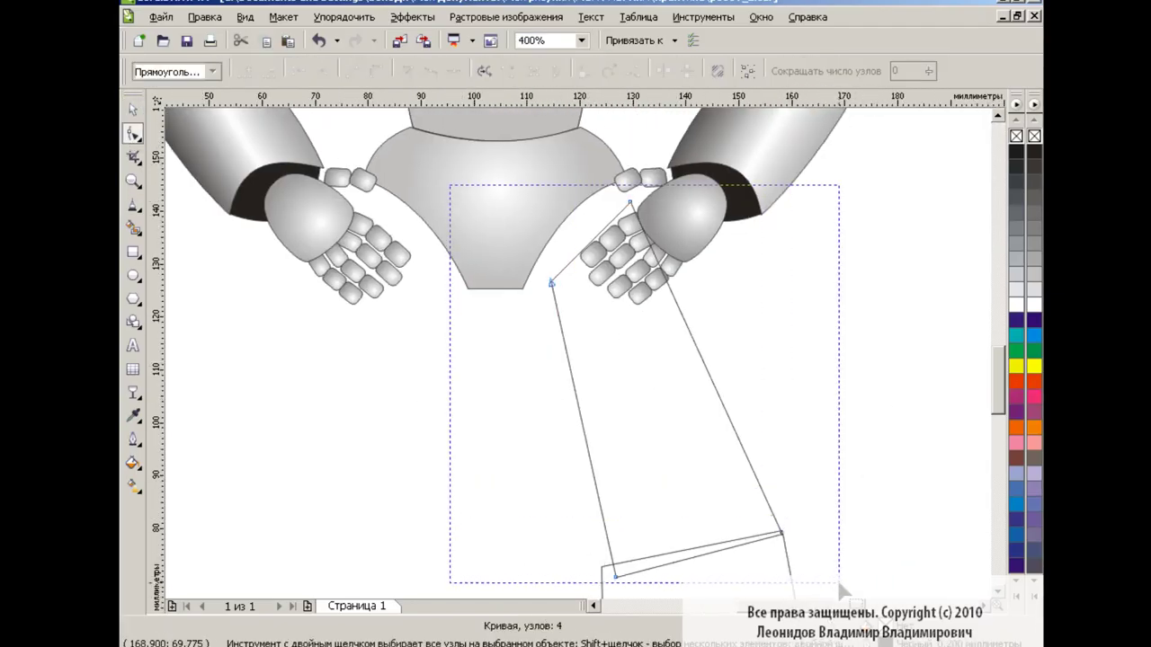
left_click_drag(488, 174, 835, 581)
left_click(557, 268)
Bend the leg's top, bottom and right edges into a curved thigh shape
left_click_drag(557, 270, 580, 254)
mouse_move(615, 576)
left_mouse_down()
mouse_move(590, 564)
mouse_move(652, 564)
left_mouse_up()
left_click(778, 532)
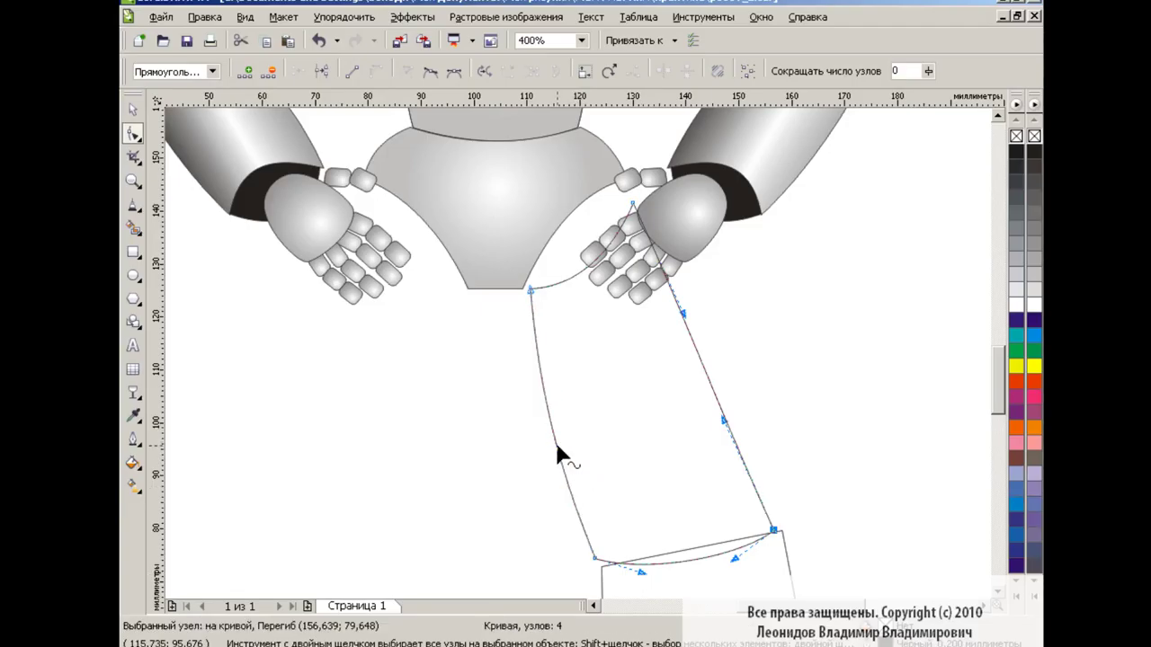
mouse_move(717, 371)
left_mouse_down()
mouse_move(774, 411)
mouse_move(794, 468)
left_mouse_up()
left_click_drag(633, 203, 635, 207)
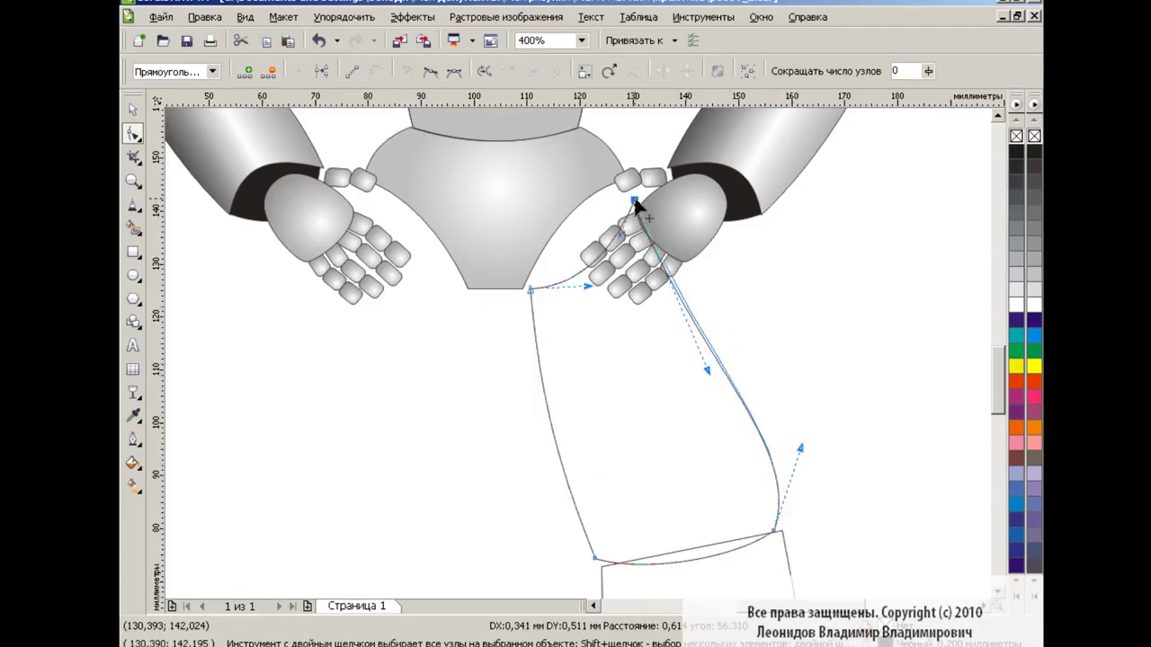
left_click_drag(998, 373, 999, 383)
key("space")
left_click(404, 374)
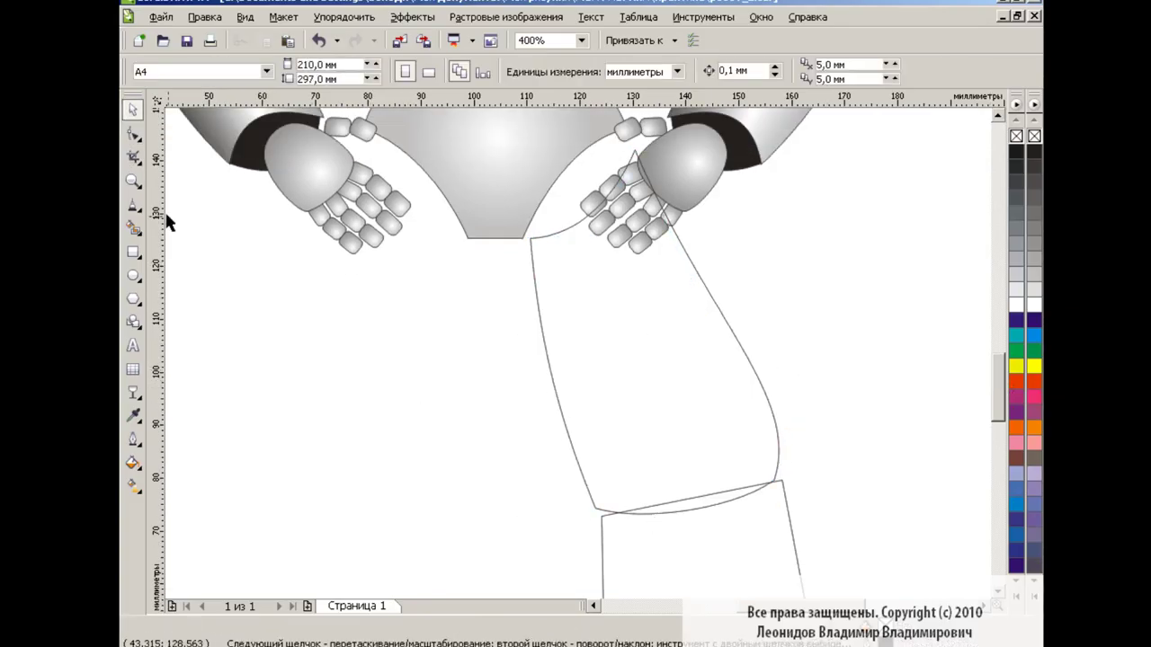
Draw a Bezier curve across the thigh and duplicate it slightly lower
left_click_drag(133, 205, 167, 205)
left_click_drag(737, 290, 839, 226)
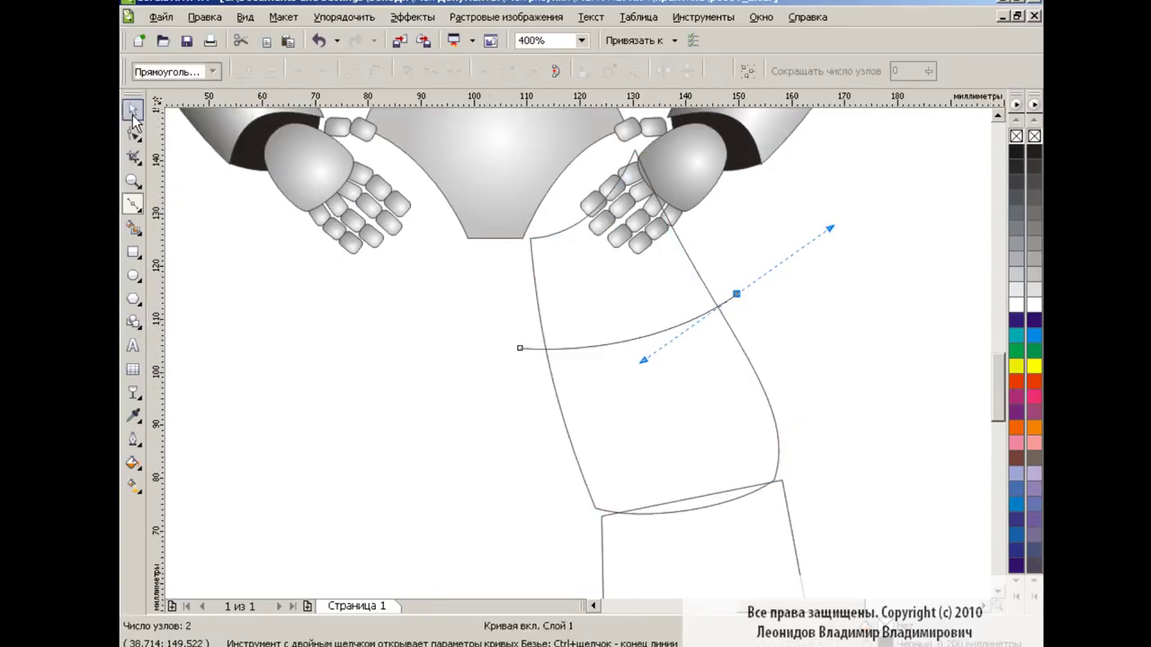
key("space")
left_click_drag(531, 344, 538, 362)
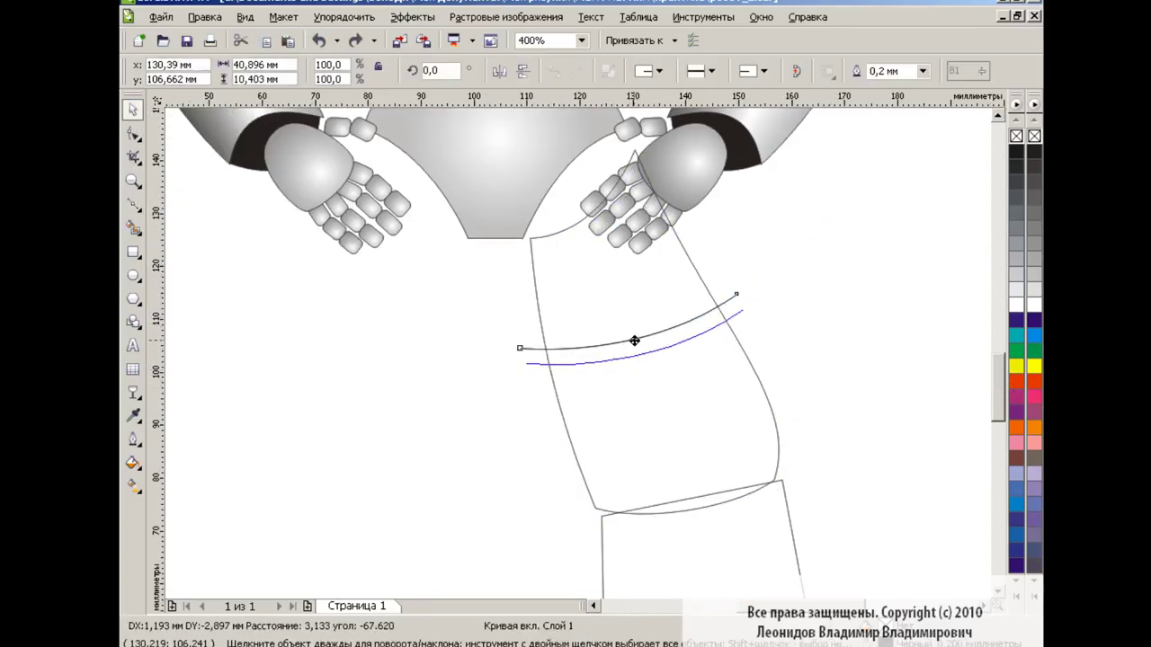
Smart Fill the area between the two curves as a grey band
left_click(133, 228)
left_click(351, 76)
left_click(382, 135)
left_click(616, 353)
key("space")
Start a custom fountain fill on the thigh with a light-grey colour stop
left_click(529, 382)
left_click(529, 382)
left_click(134, 463)
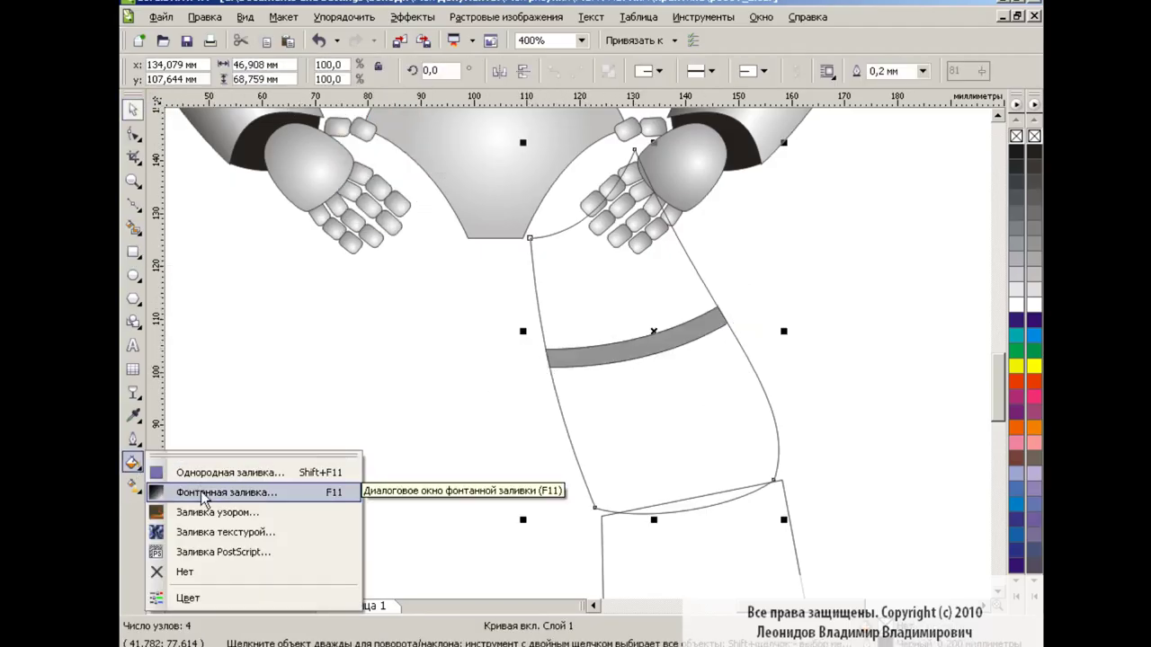
left_click(215, 493)
left_click(504, 310)
double_click(500, 362)
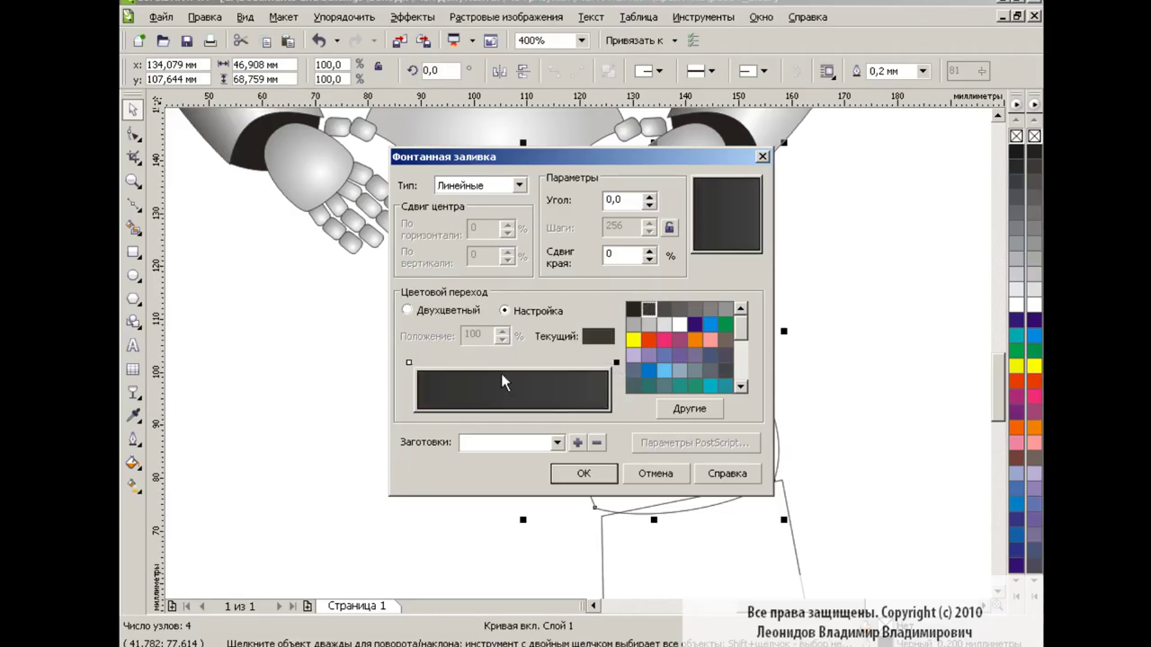
left_click(679, 325)
left_click_drag(501, 362, 538, 362)
Finish the silver gradient stops, with a lighter grey stop at 89%, and apply it
double_click(472, 362)
double_click(570, 363)
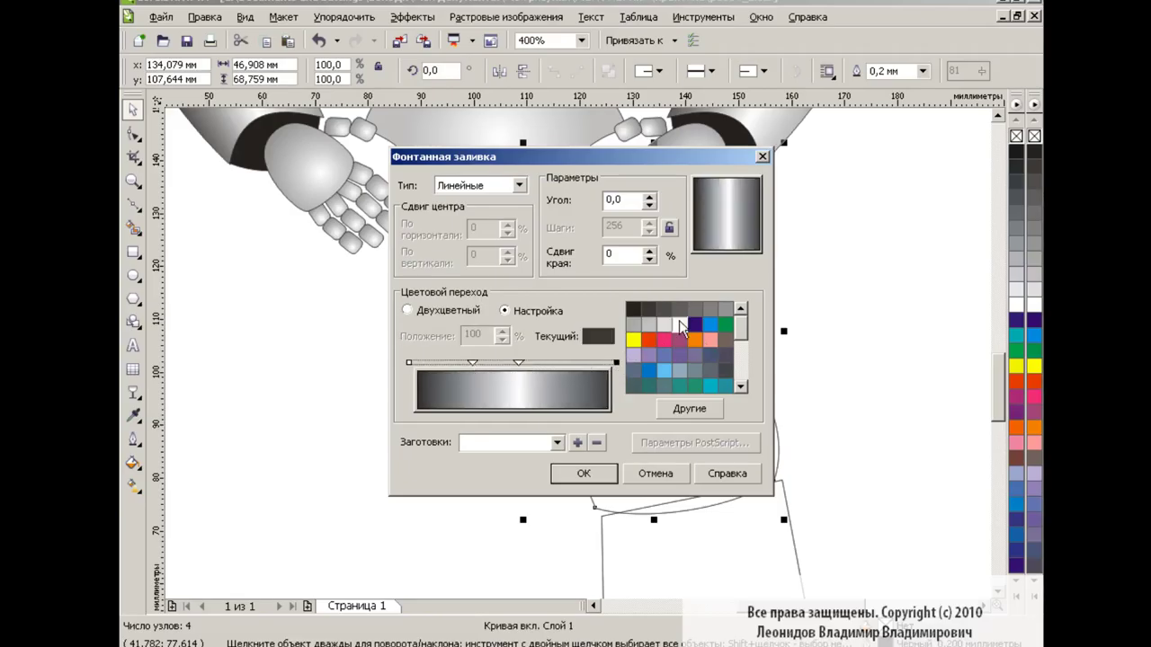
left_click(571, 363)
left_click(692, 309)
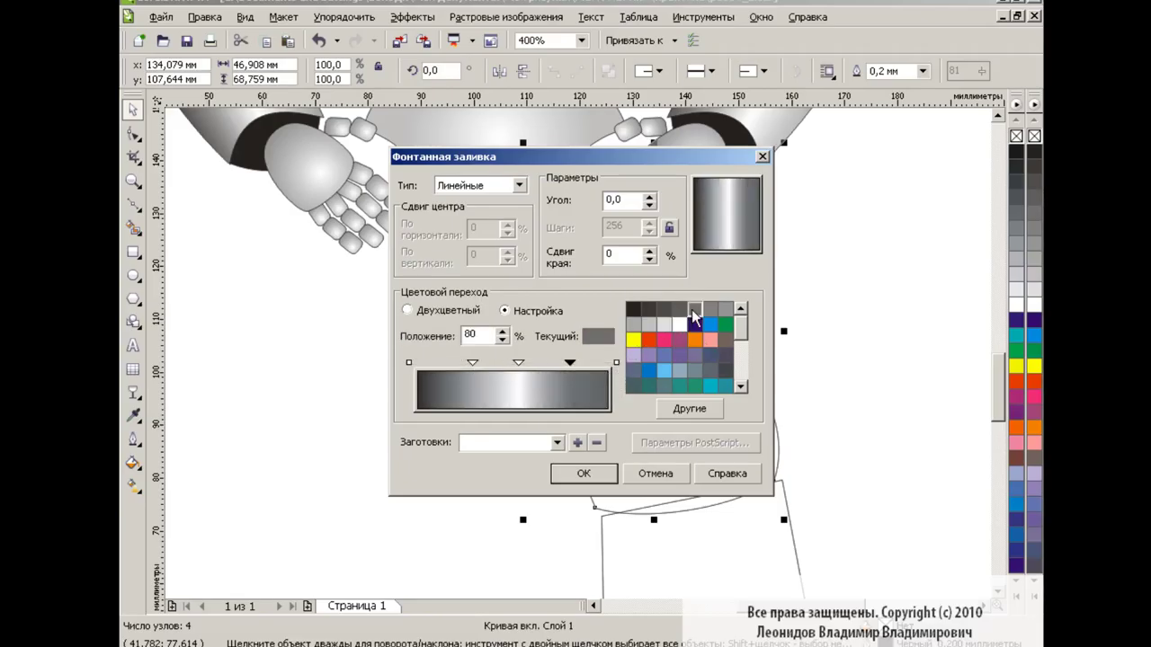
left_click_drag(472, 363, 453, 362)
left_click_drag(518, 362, 586, 362)
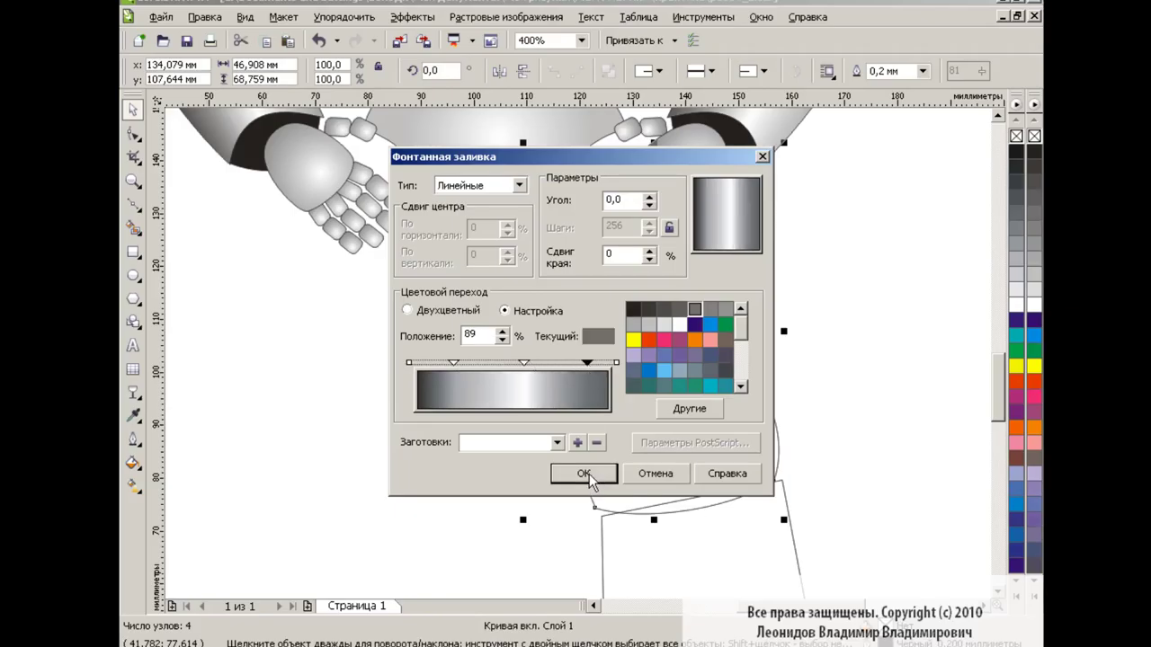
left_click(589, 474)
Tilt the thigh's metallic gradient to 22.859° along the leg
key("g")
mouse_move(526, 329)
left_mouse_down()
mouse_move(543, 373)
mouse_move(540, 359)
left_mouse_up()
key("space")
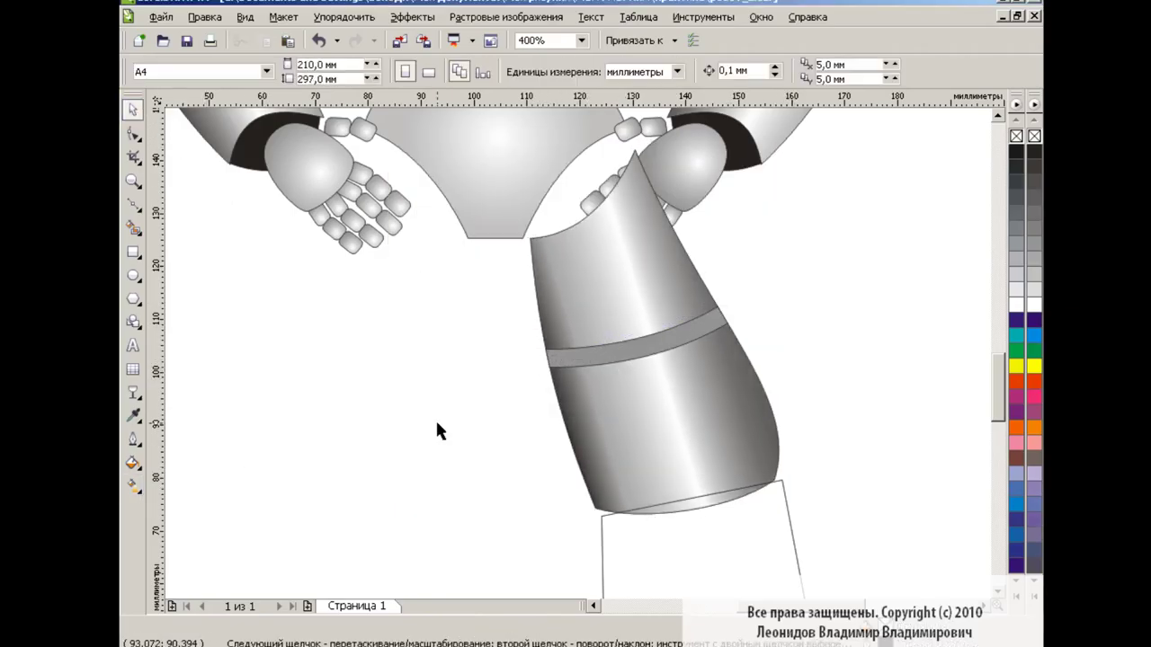
left_click(689, 334)
left_click(204, 16)
Copy the thigh's gradient onto the band and lighten its colour stops
left_click(261, 264)
left_click(599, 330)
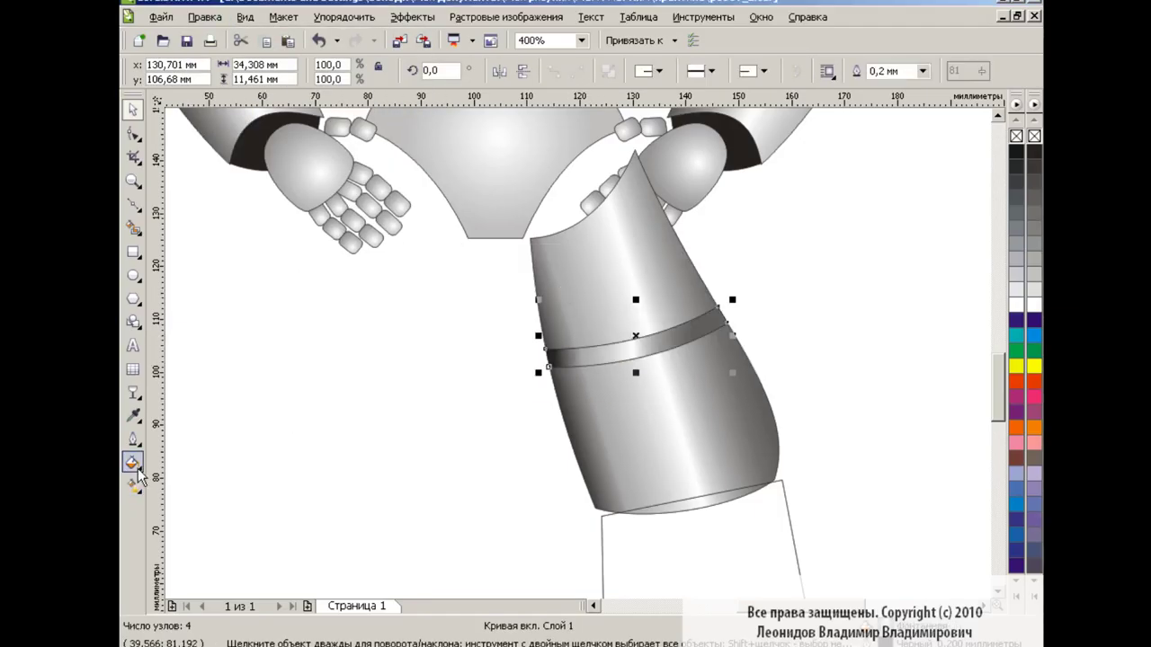
left_click(132, 464)
left_click(171, 464)
left_click(690, 317)
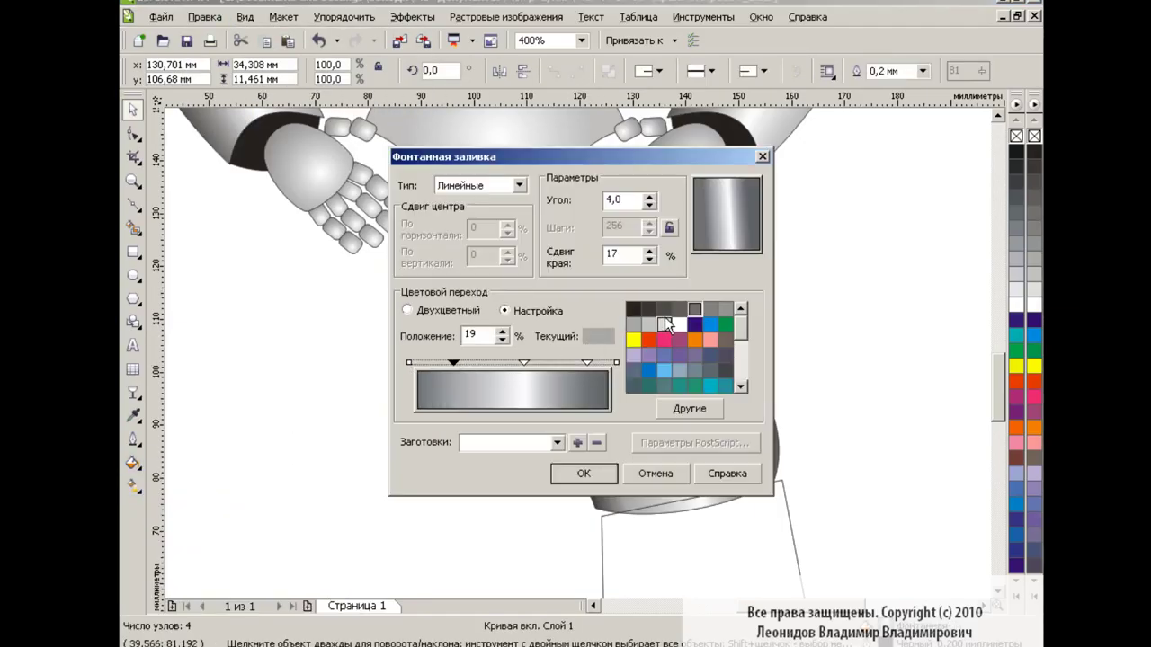
double_click(523, 363)
left_click(586, 362)
left_click(616, 362)
left_click(636, 324)
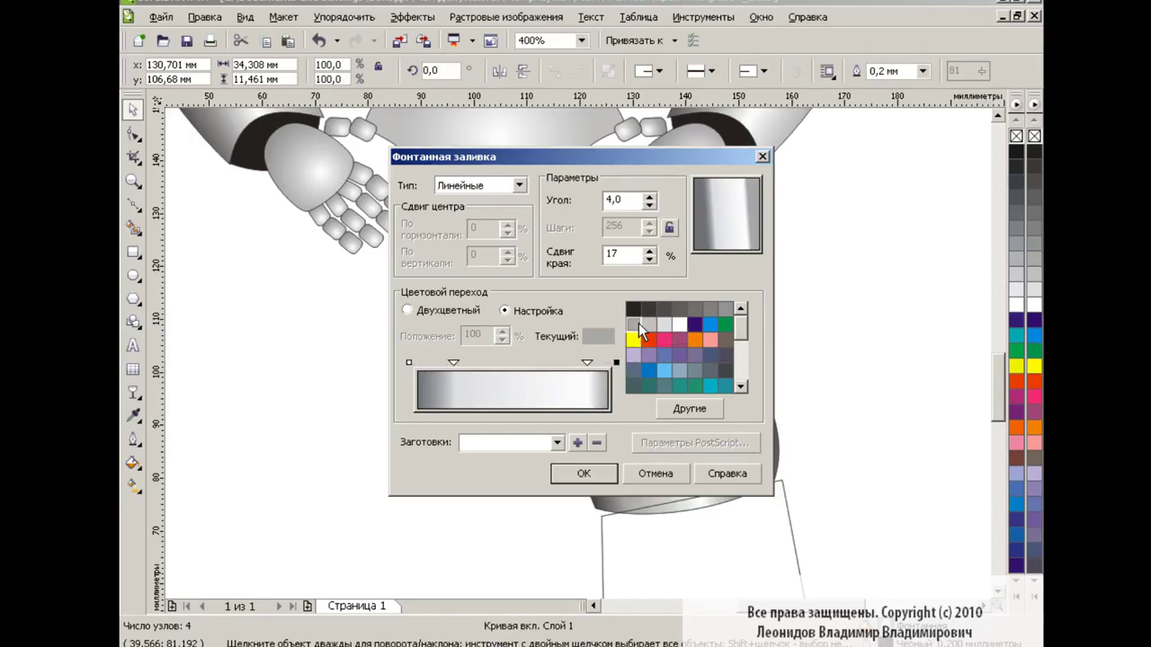
left_click(583, 473)
Tilt the band's light gradient to 10.337° to follow the leg
key("g")
left_click_drag(719, 343, 727, 310)
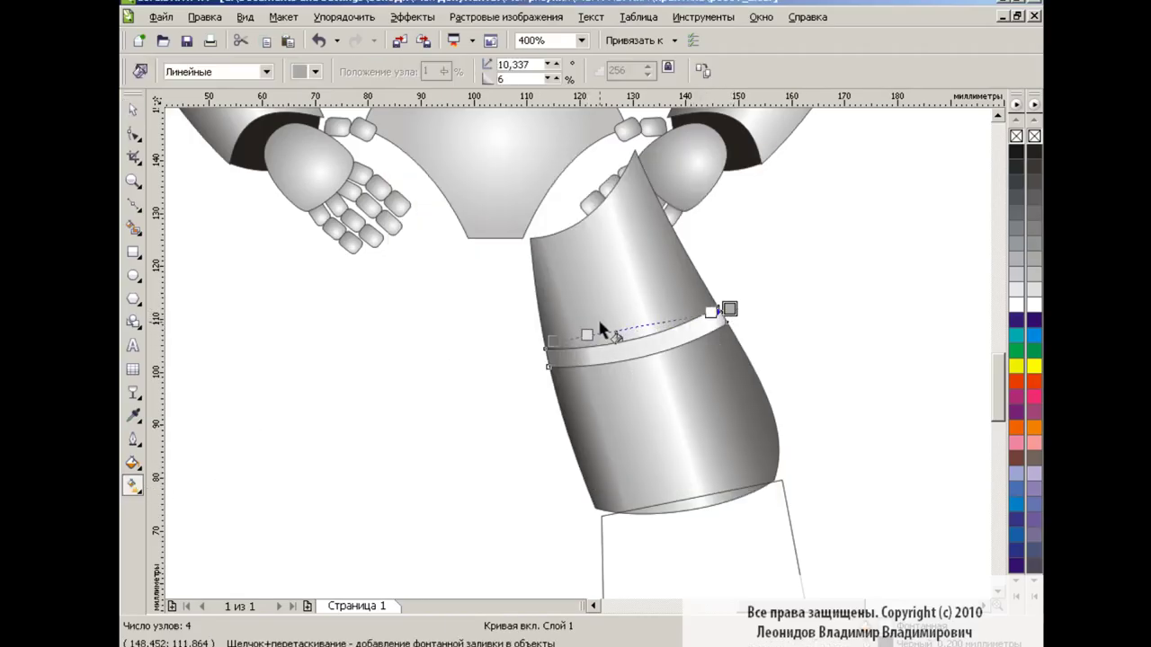
left_click(132, 112)
left_click(500, 353)
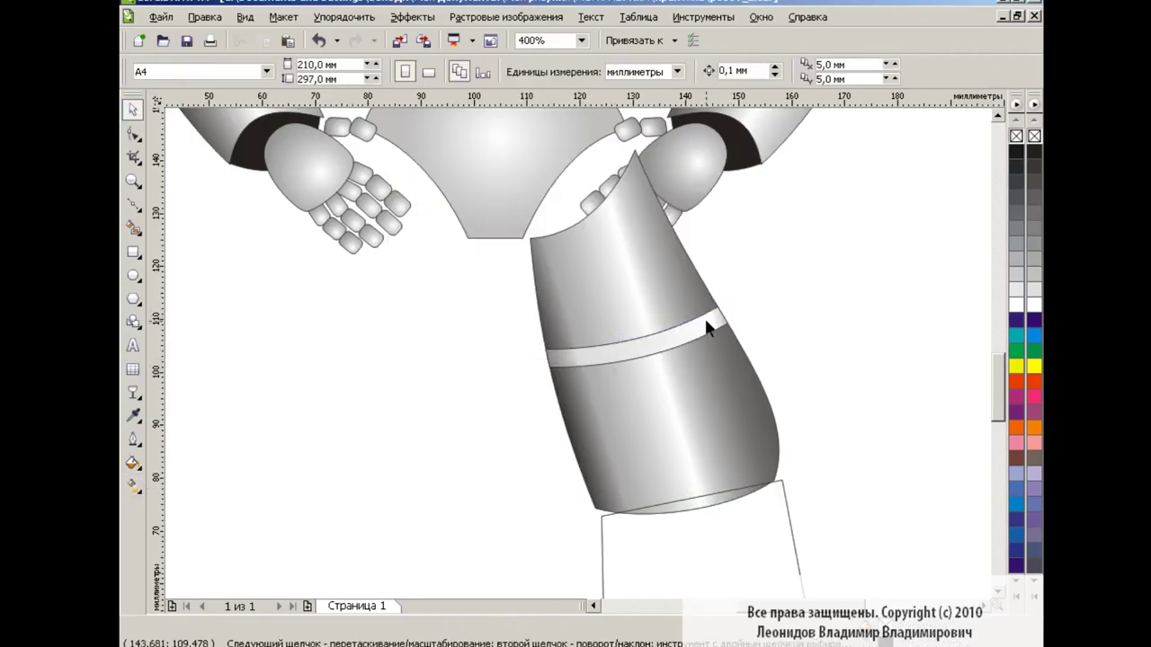
left_click(730, 329)
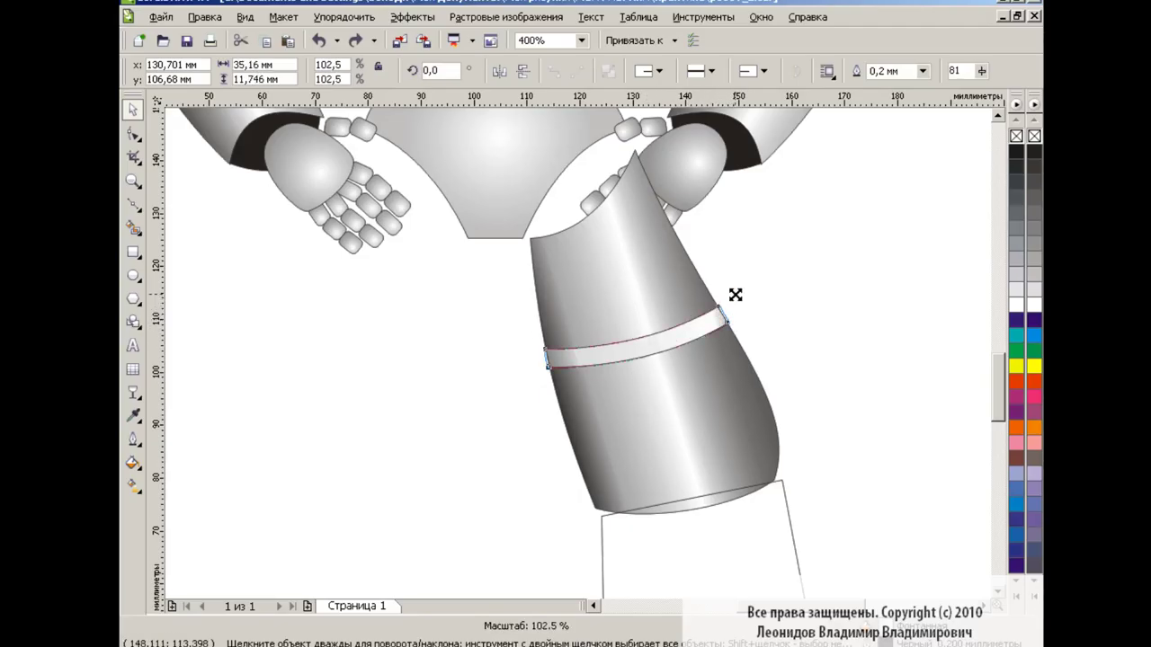
left_click(795, 313)
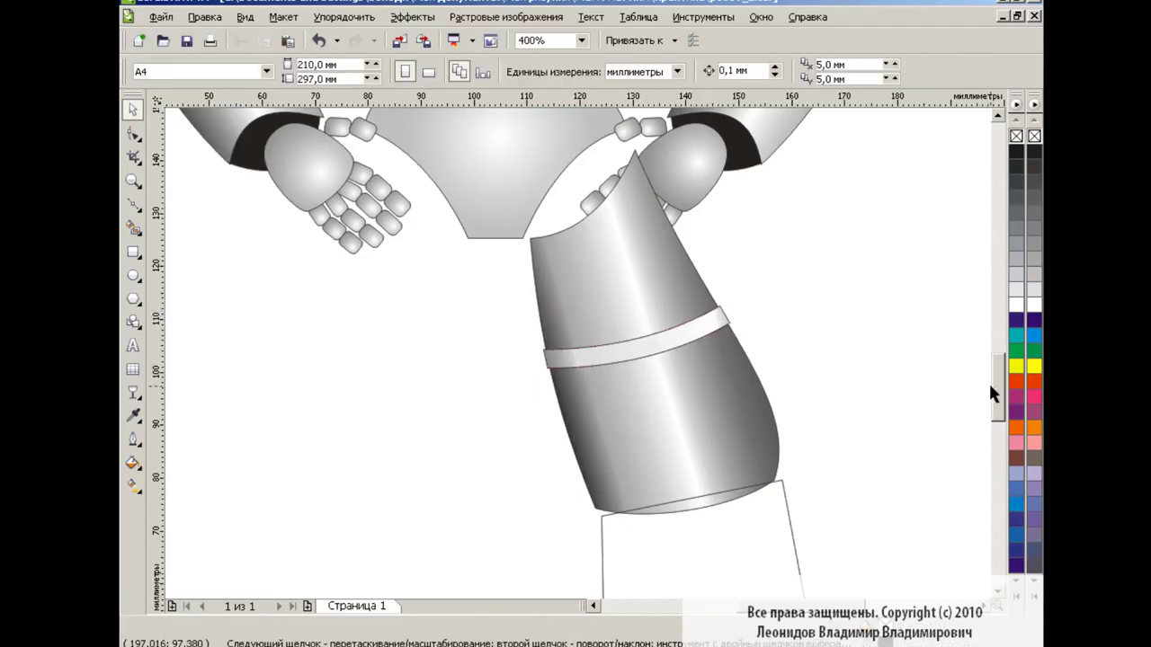
left_click_drag(993, 382, 994, 339)
left_click(779, 228)
Duplicate the ribbed shoulder joint and move the copy onto empty canvas
left_click(811, 222, "ctrl")
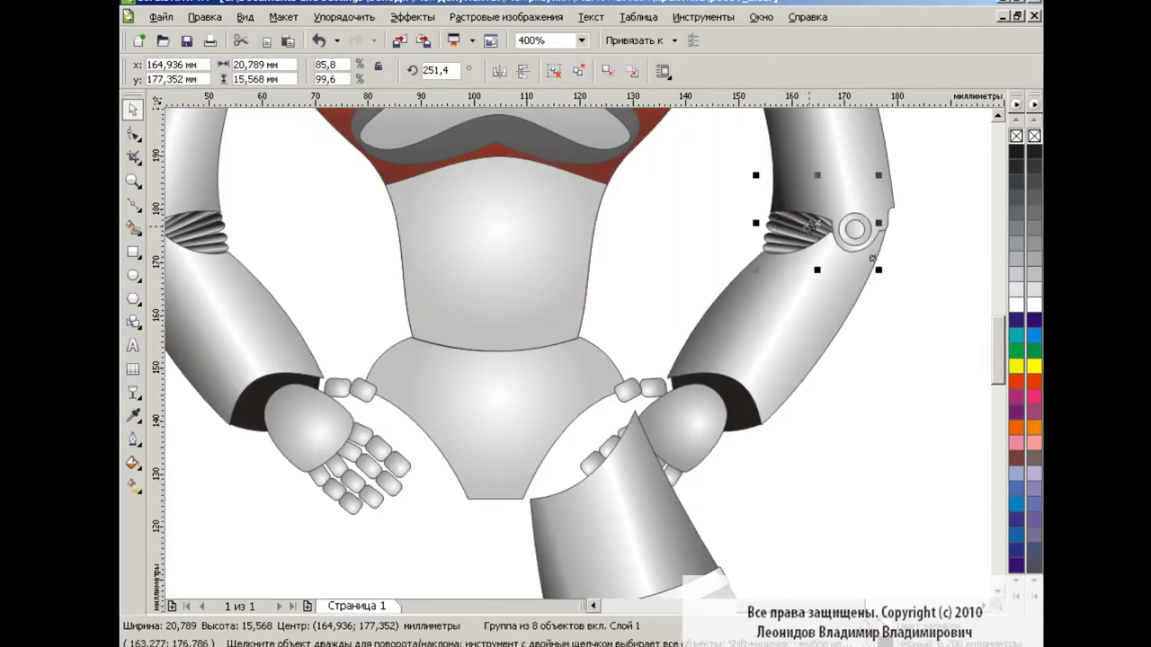
left_click(286, 41)
left_click_drag(816, 225, 885, 479)
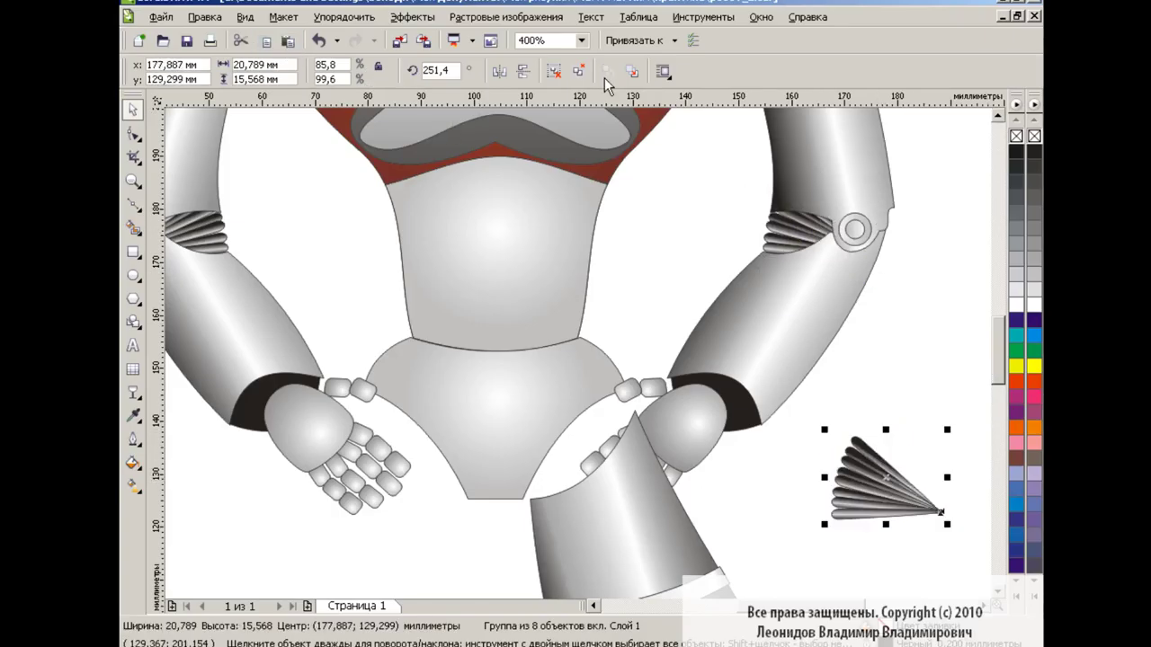
left_click(582, 40)
left_click(558, 180)
left_click(730, 301)
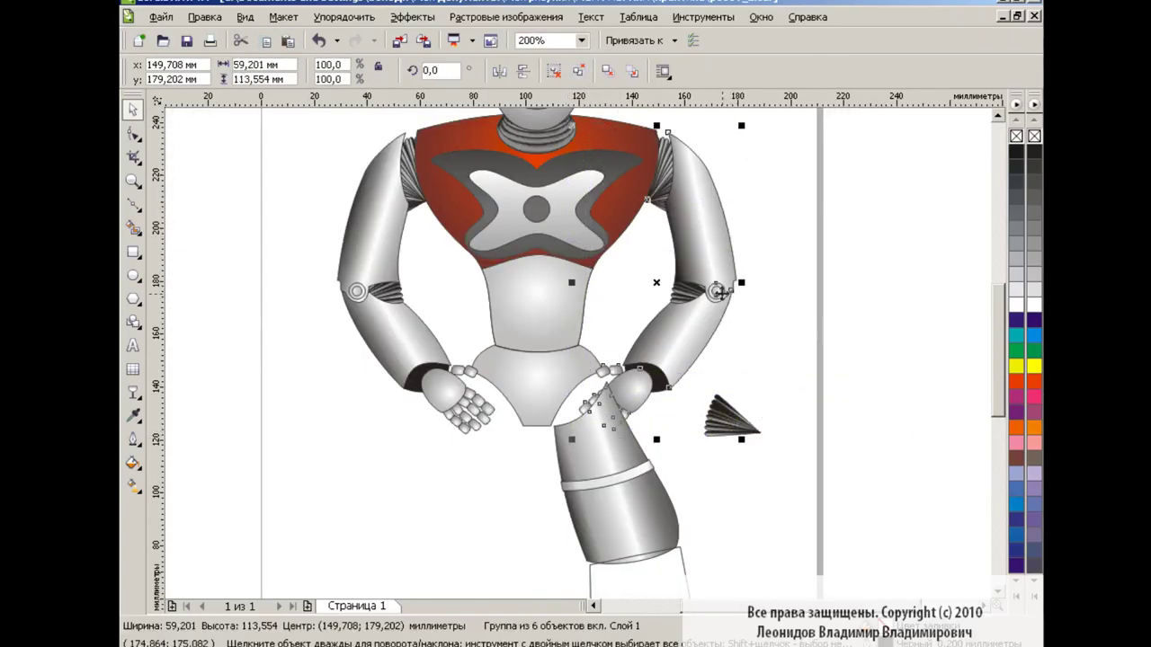
scroll(997, 365, "down", 2)
left_click(582, 40)
left_click(552, 157)
Place the fan copy on the robot's hip, then rotate and enlarge it to fit
left_click_drag(880, 334, 601, 301)
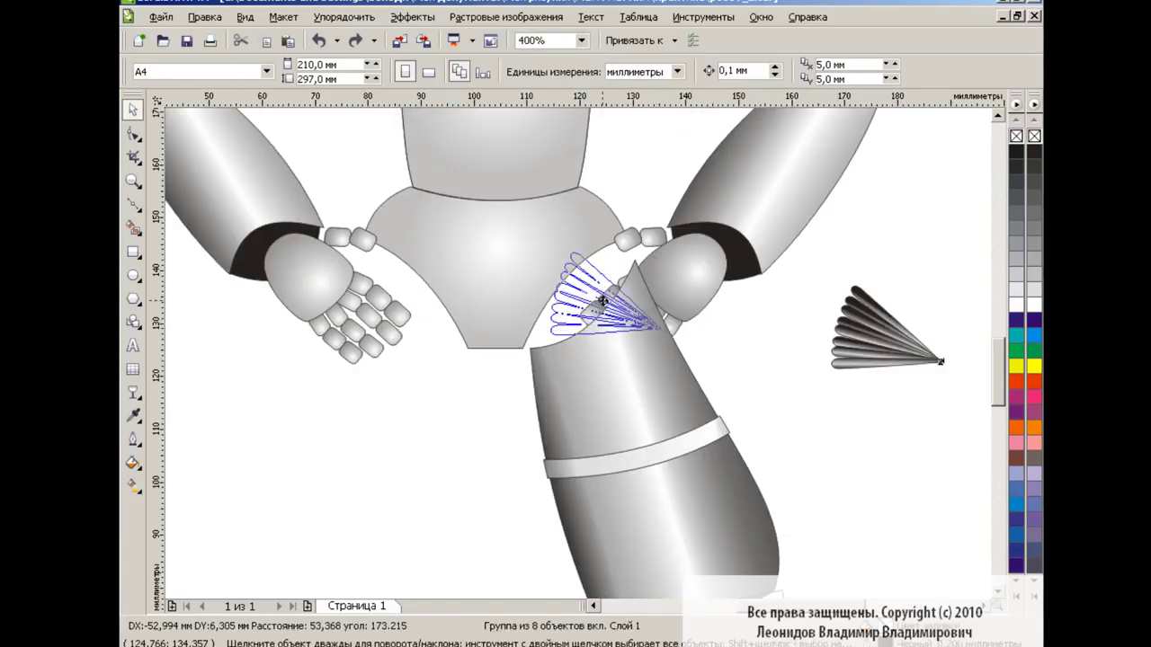
key("ctrl+z")
left_click_drag(890, 337, 581, 283)
left_click(581, 283)
left_click_drag(521, 227, 510, 258)
left_click(546, 329)
left_click_drag(531, 333, 518, 367)
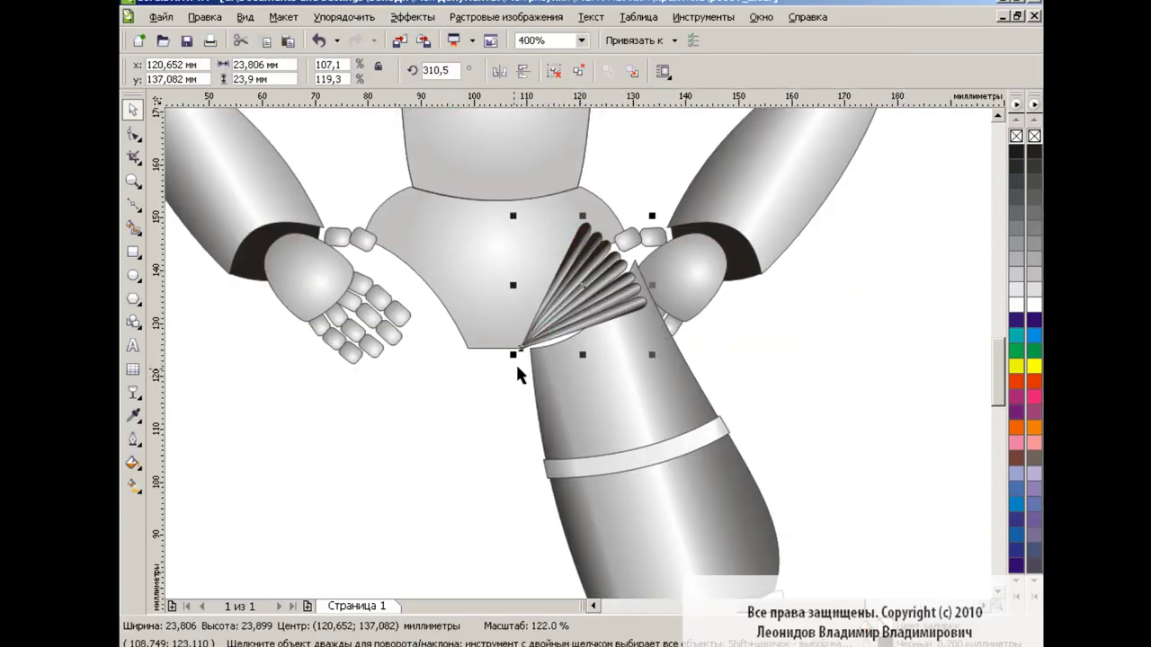
left_click(594, 283)
left_click_drag(652, 215, 649, 221)
left_click(739, 378)
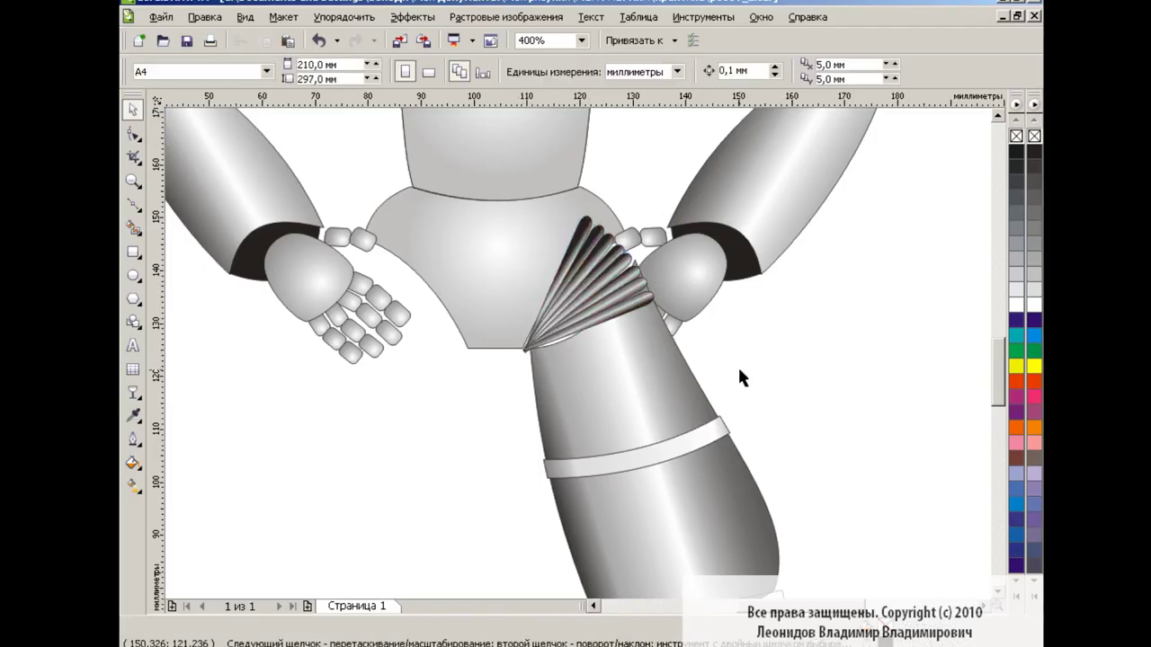
Send the hip fan two levels back behind the arm and rotate it slightly
key("Tab")
key("ctrl+Page_Down")
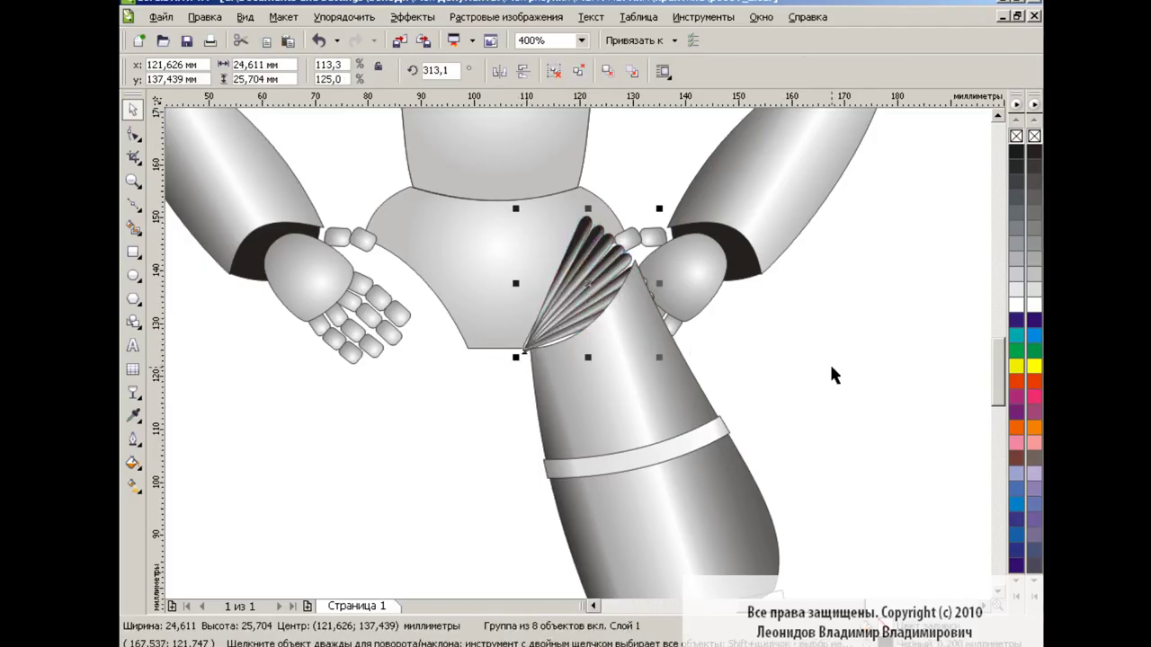
key("ctrl+Page_Down")
left_click(590, 354)
left_click_drag(590, 354, 549, 334)
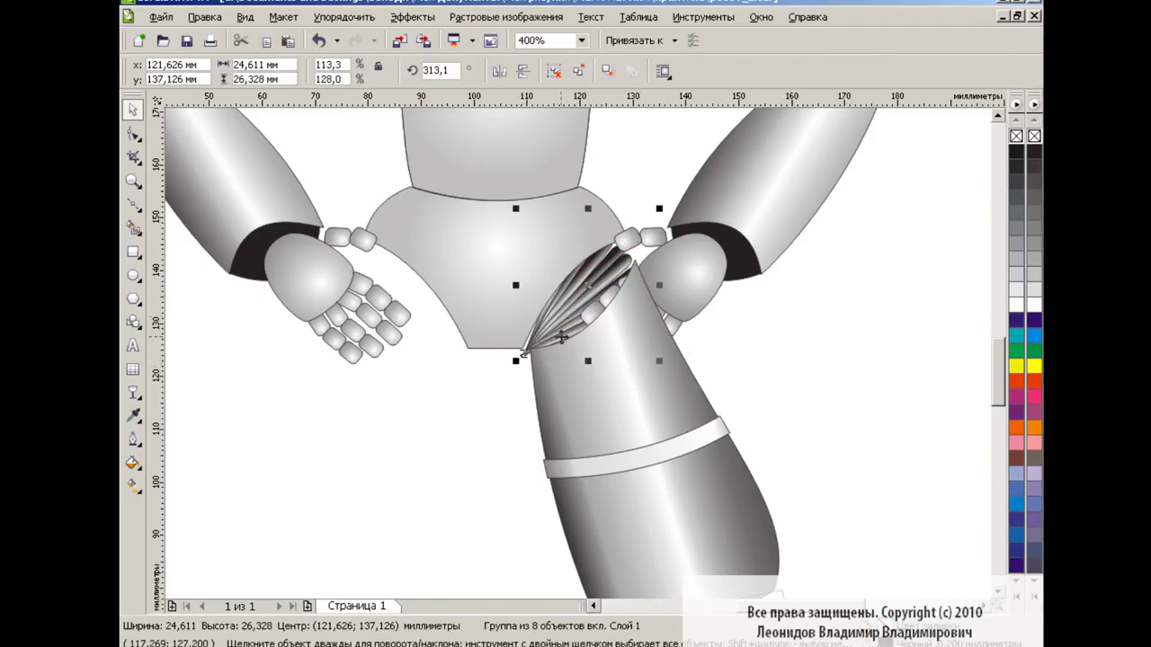
key("Escape")
Reshape the hip fan with the Envelope tool by pulling its lower-left corner
left_click(539, 344)
left_click(132, 392)
left_click(193, 486)
left_click_drag(525, 356, 527, 352)
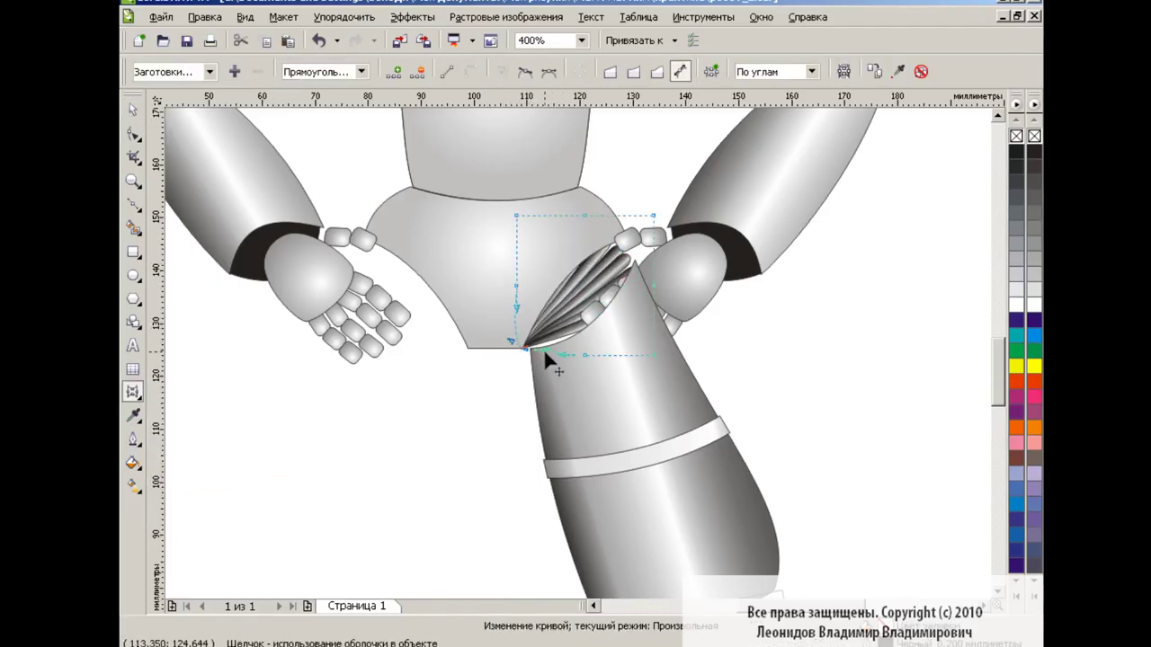
key("space")
key("Escape")
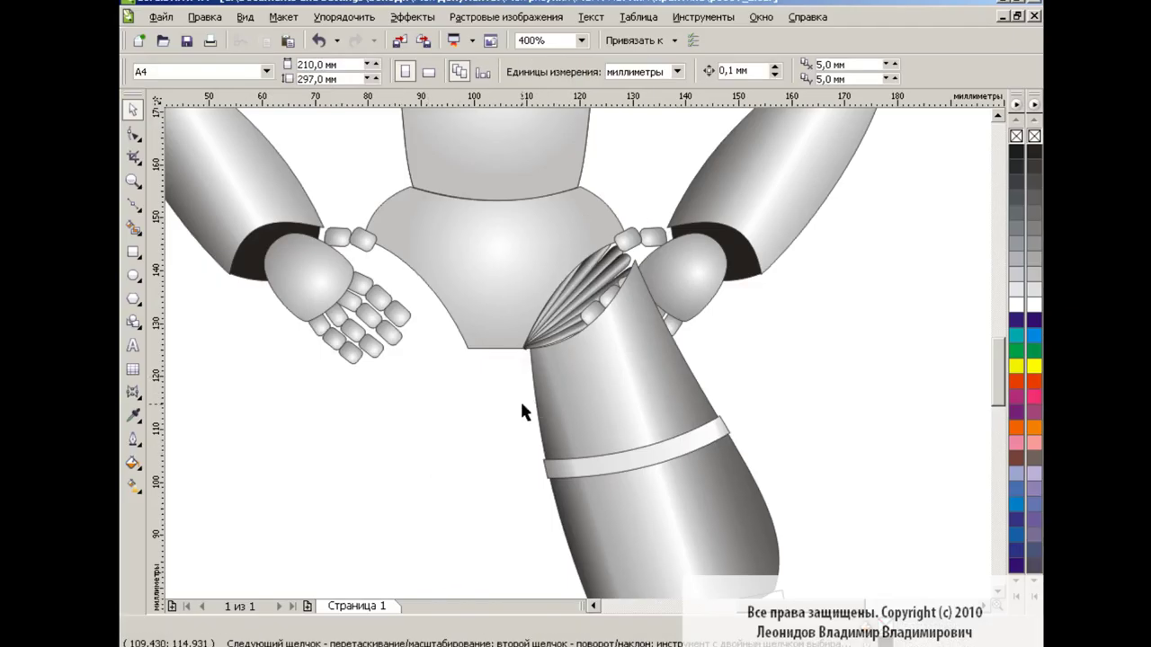
Bring the right arm group in front of the leg
left_click(611, 395)
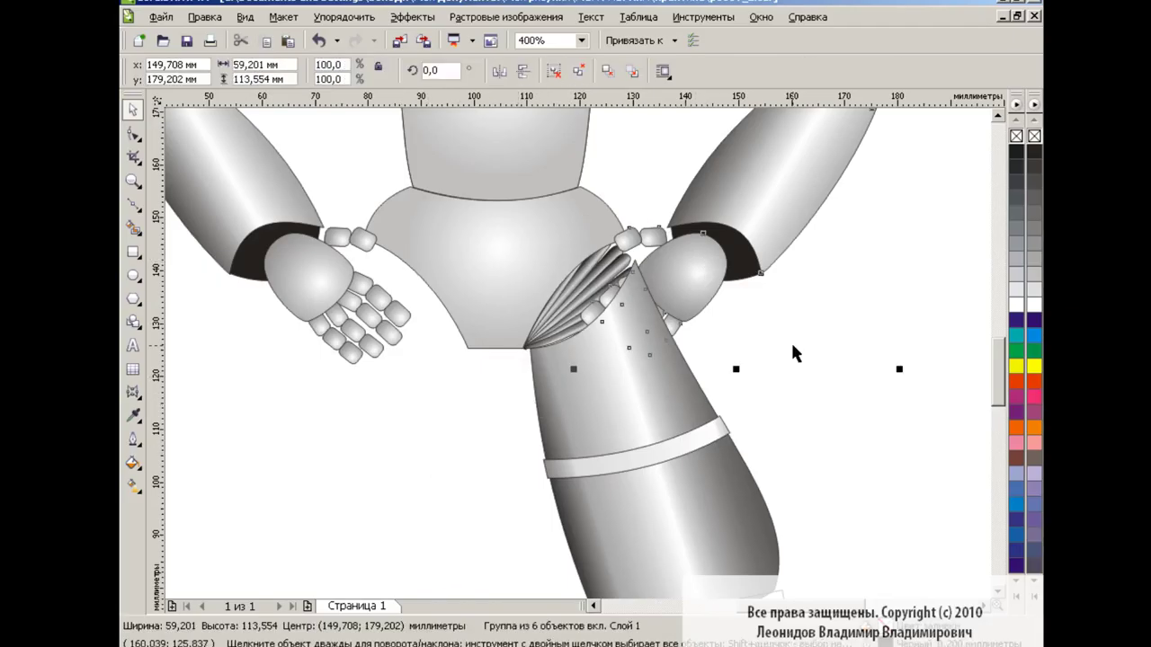
key("shift+Page_Up")
key("Escape")
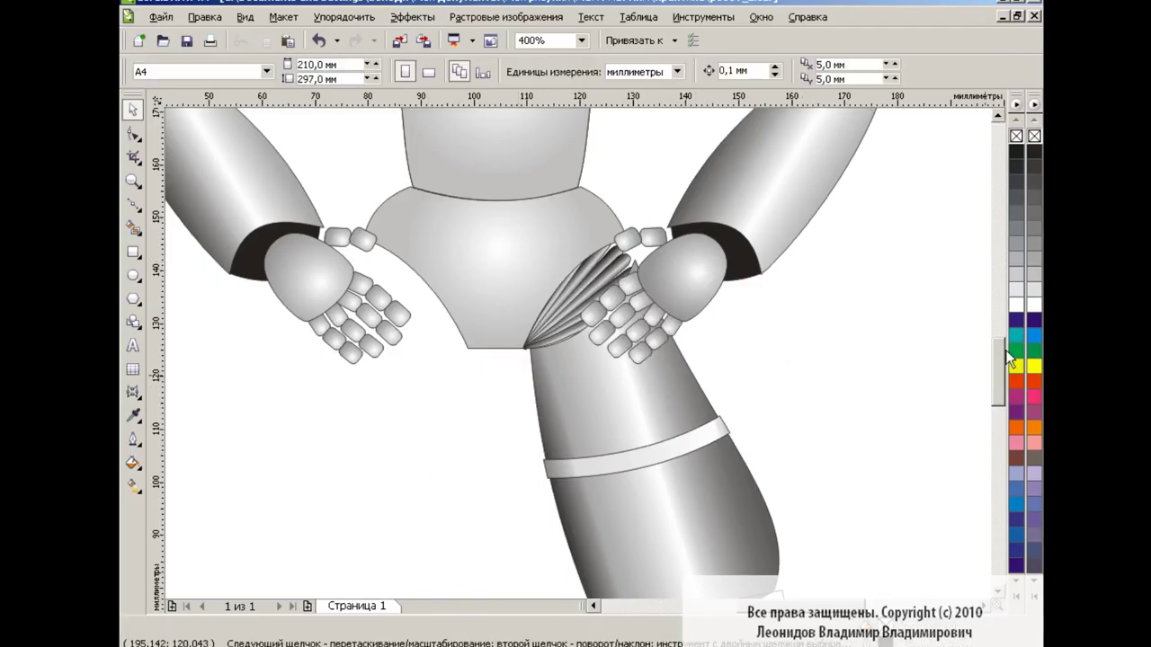
scroll(997, 364, "down", 1)
Bend the lower leg's top to match the thigh, flare its bottom corners and curve both sides
scroll(999, 352, "down", 3)
scroll(925, 420, "down", 2)
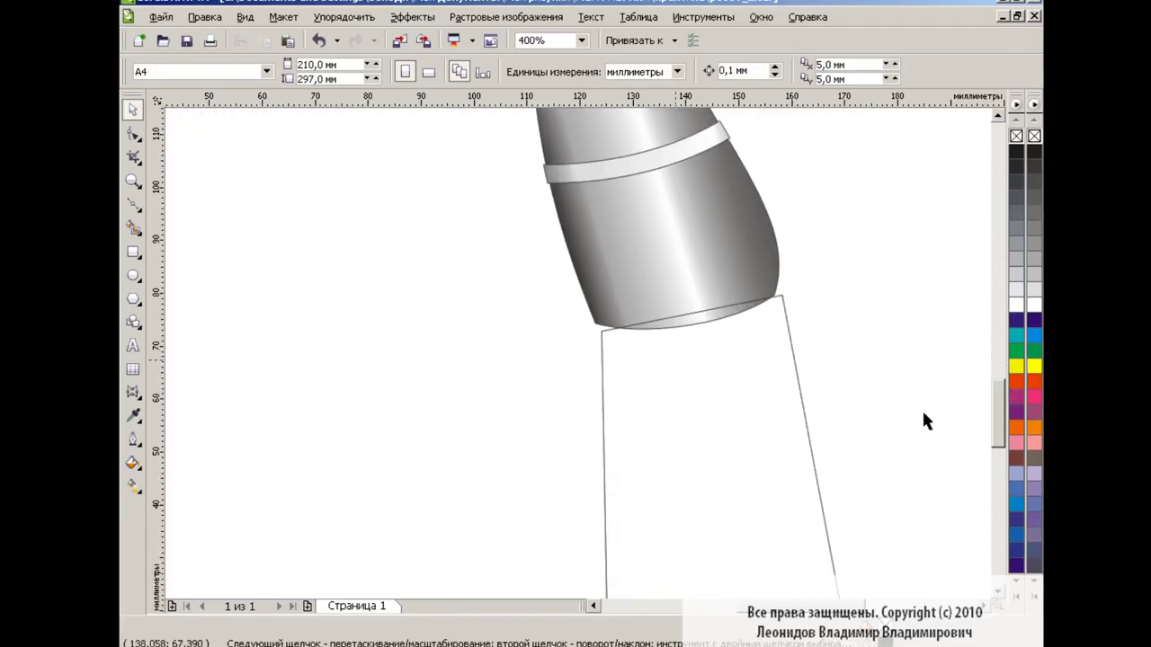
scroll(998, 407, "down", 3)
left_click(693, 342)
key("F10")
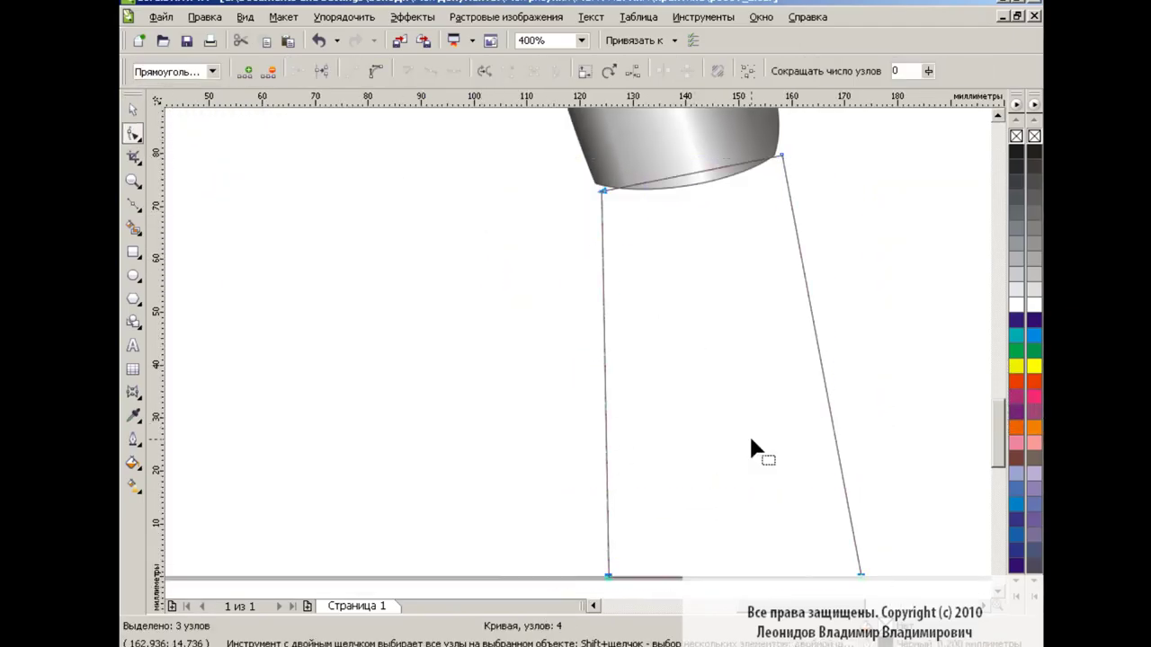
left_click_drag(545, 112, 893, 551)
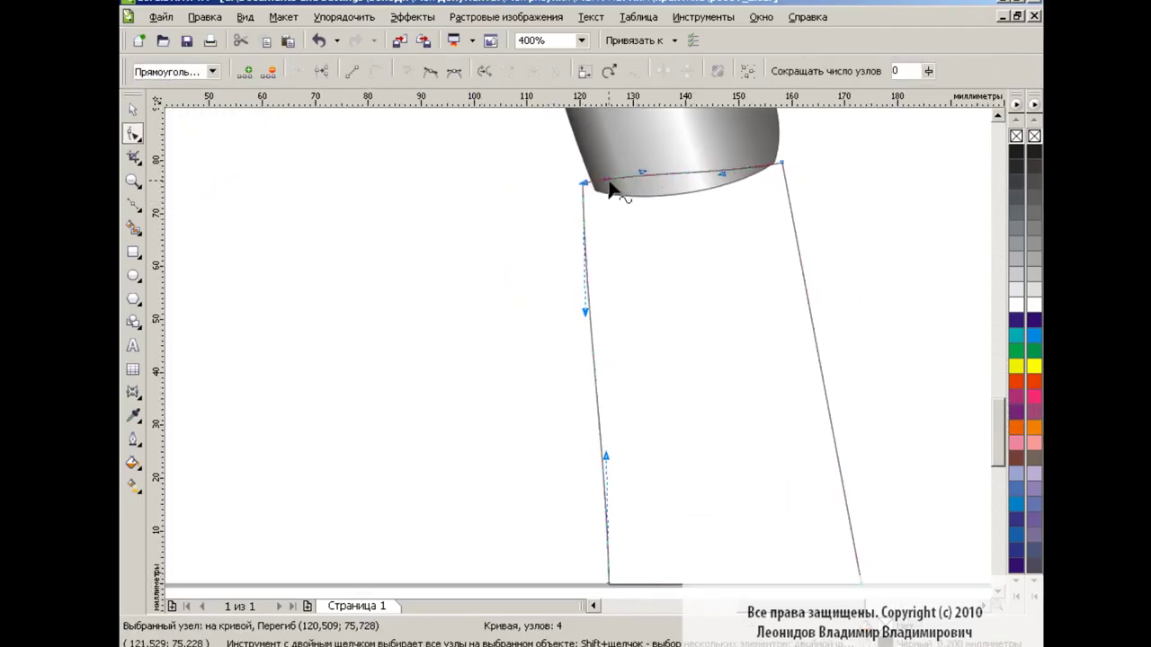
left_click_drag(775, 171, 654, 205)
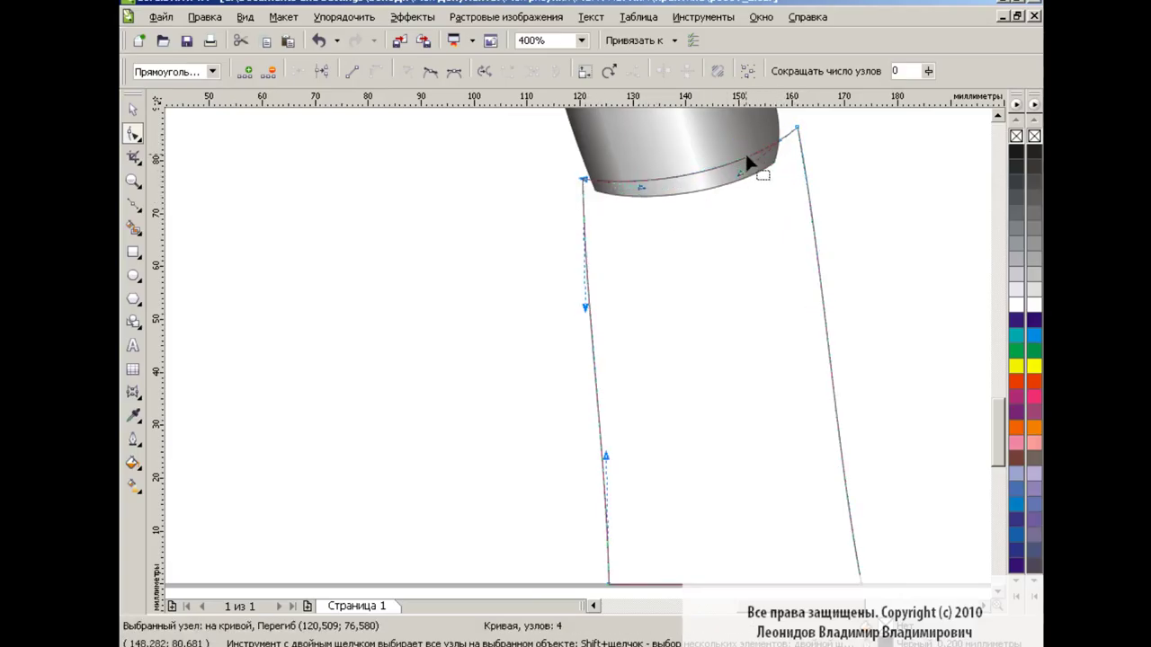
left_click(792, 132)
left_click_drag(858, 577, 935, 580)
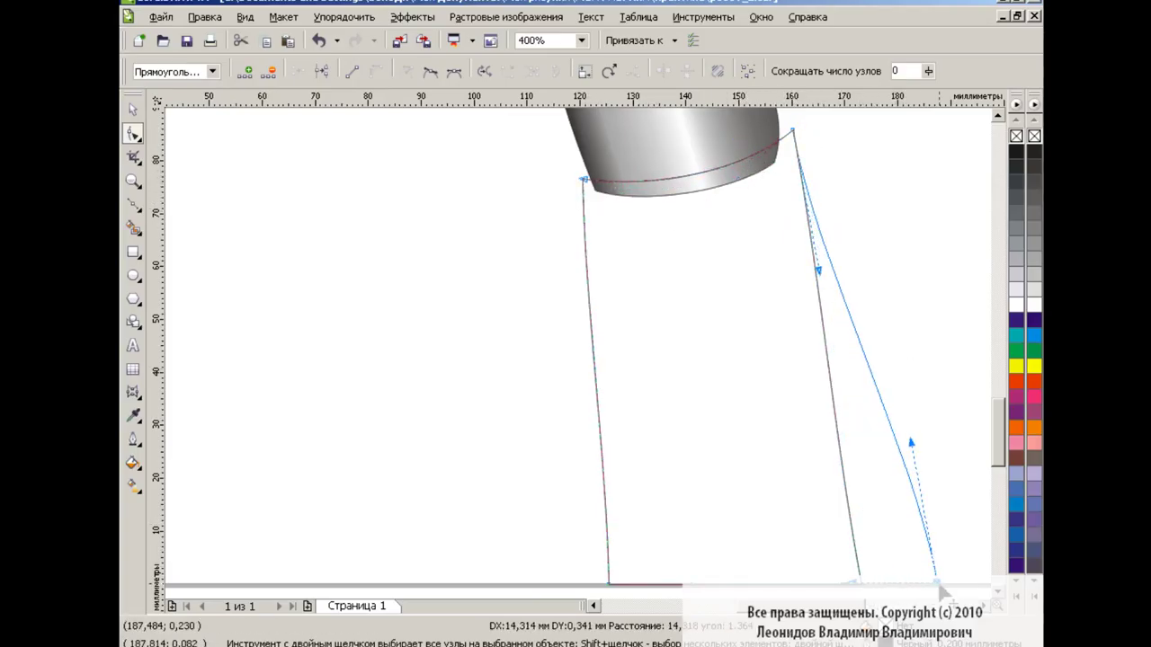
left_click_drag(609, 583, 558, 580)
left_click_drag(594, 321, 546, 398)
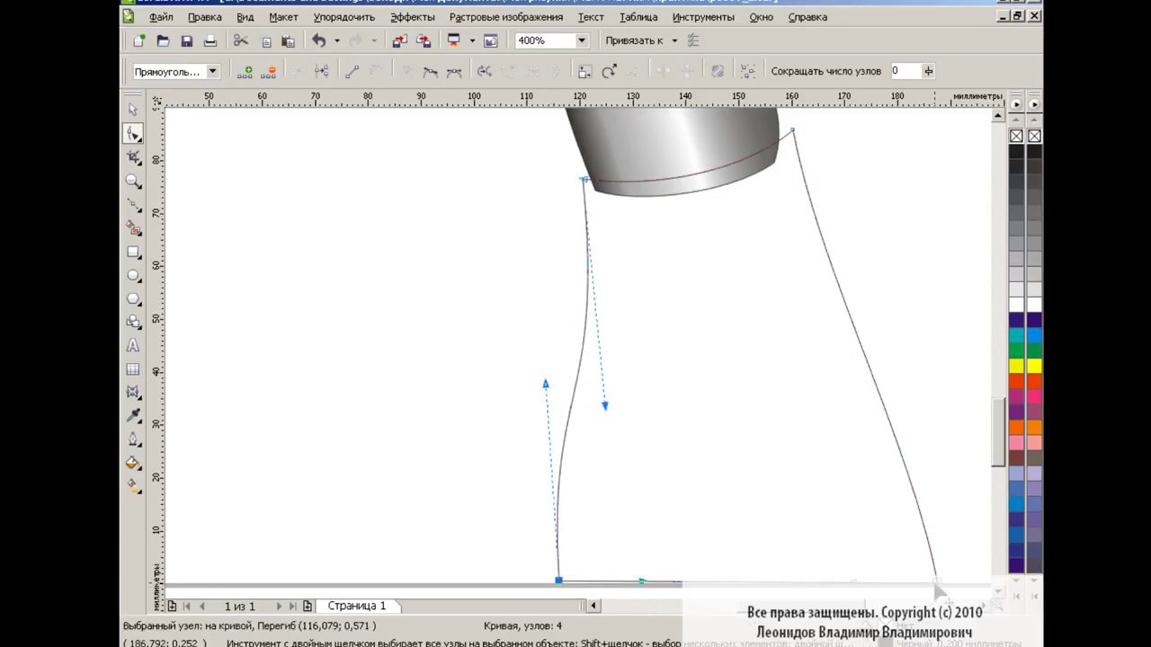
mouse_move(936, 567)
left_mouse_down()
mouse_move(809, 430)
mouse_move(820, 331)
left_mouse_up()
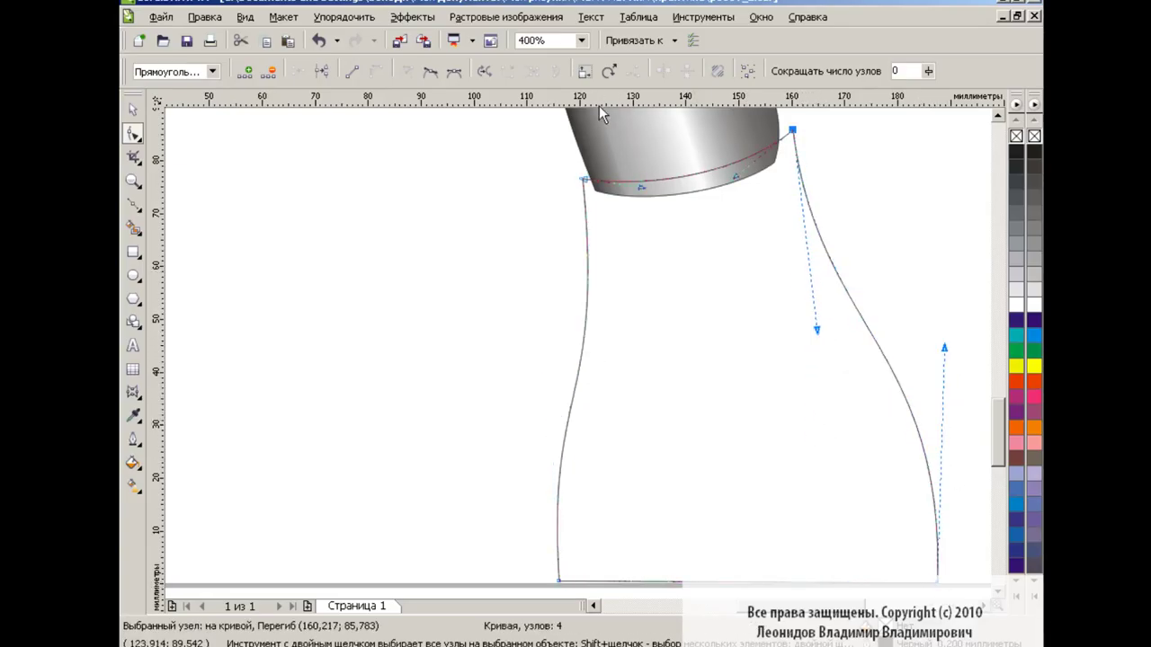
Add a node on the leg's bottom edge and pull it up into an arch
key("F3")
key("space")
left_click(133, 133)
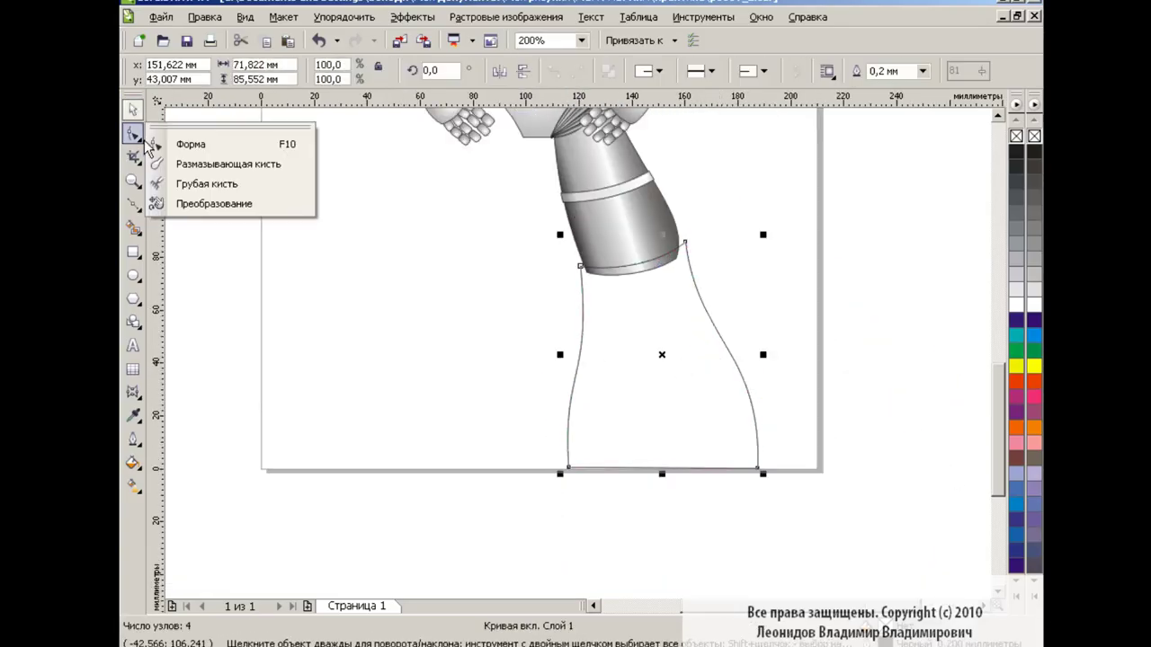
left_click(175, 144)
double_click(623, 467)
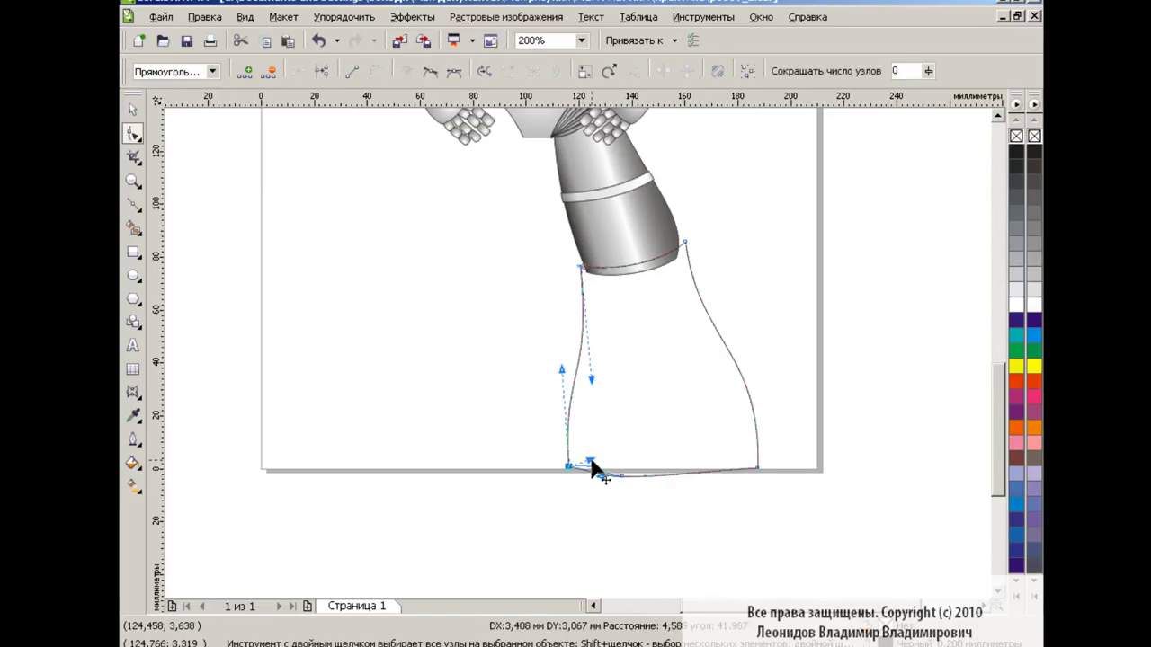
mouse_move(590, 468)
left_mouse_down()
mouse_move(629, 483)
mouse_move(650, 386)
mouse_move(640, 386)
left_mouse_up()
left_click(832, 414)
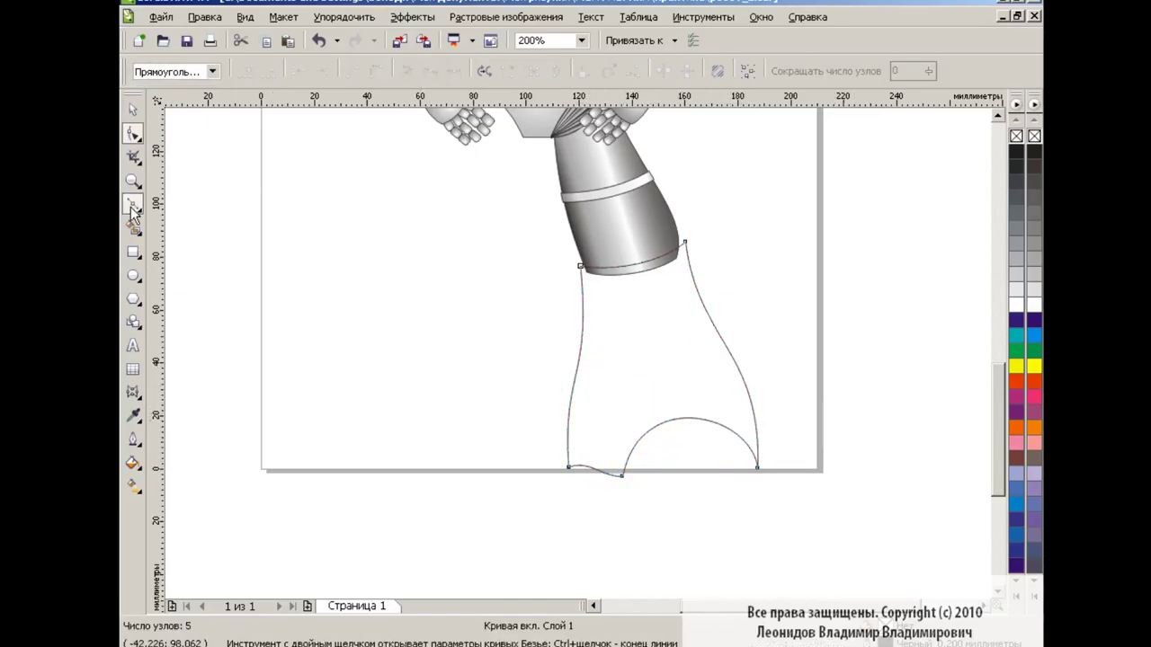
Close the strip outline at the leg's bottom and curve its inner edge
left_click(587, 476)
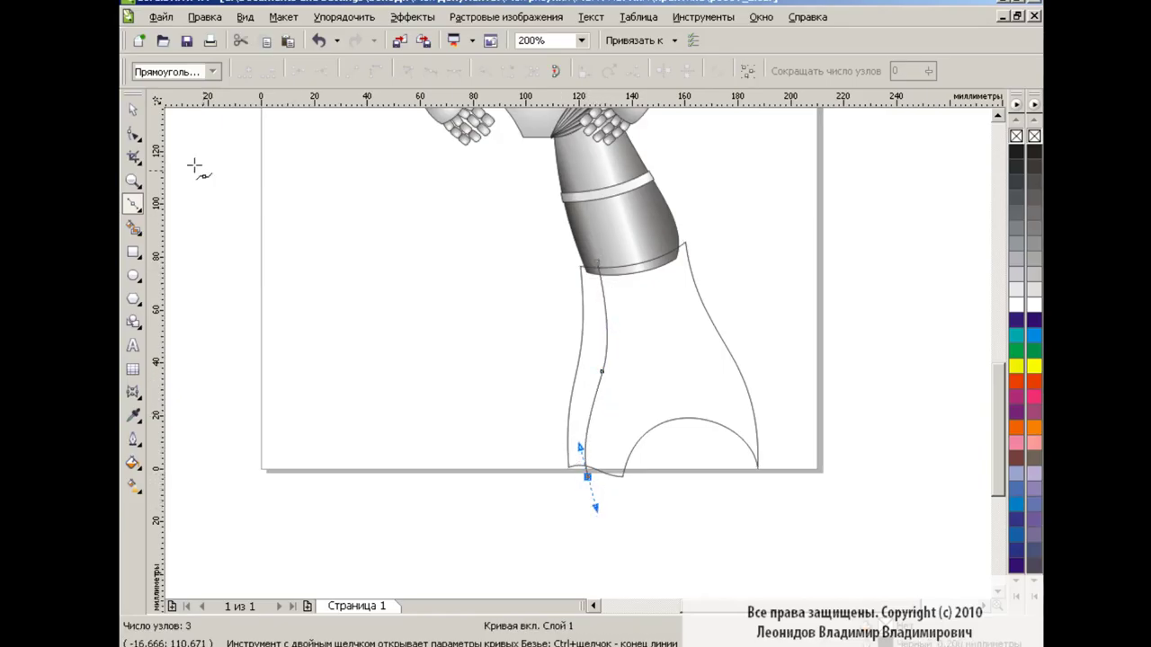
key("F10")
left_click(586, 474)
left_click(598, 371)
left_click_drag(609, 334, 611, 340)
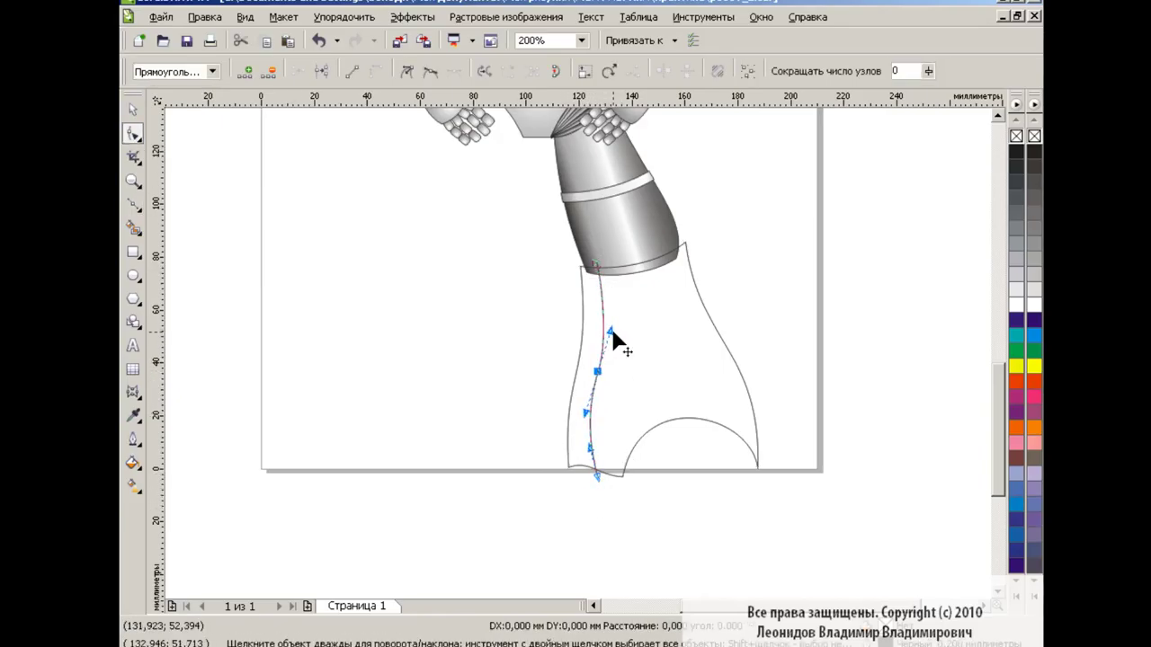
key("space")
left_click(243, 297)
Smart Fill the enclosed left strip of the leg with orange-red
left_click(347, 118)
left_click(590, 320)
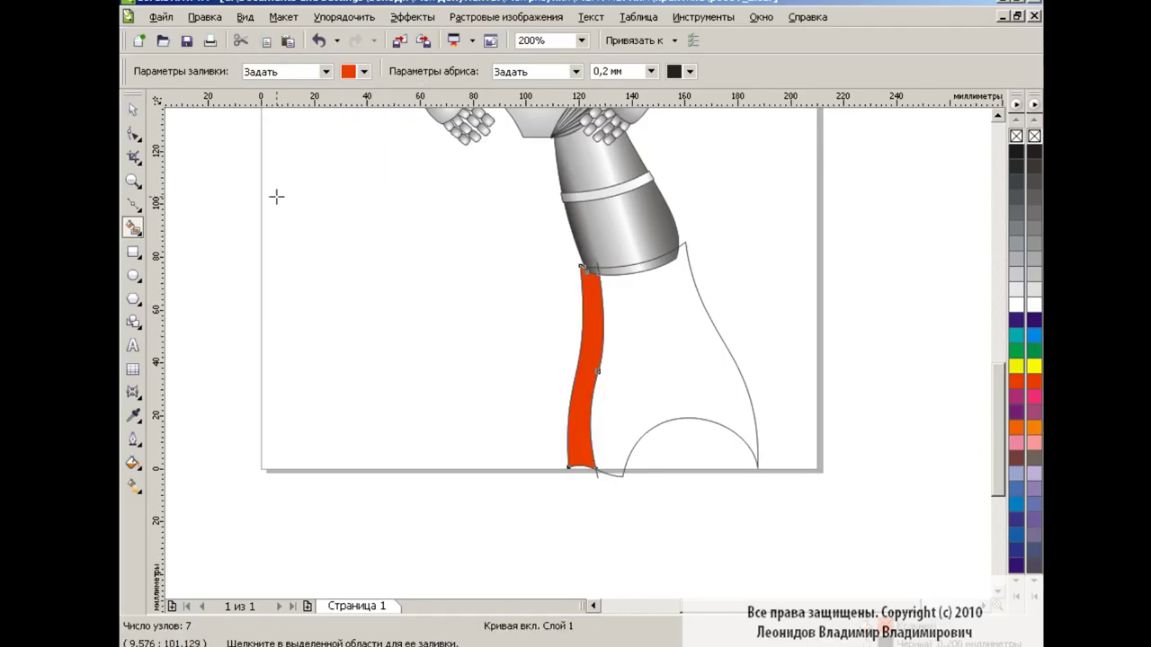
left_click(133, 109)
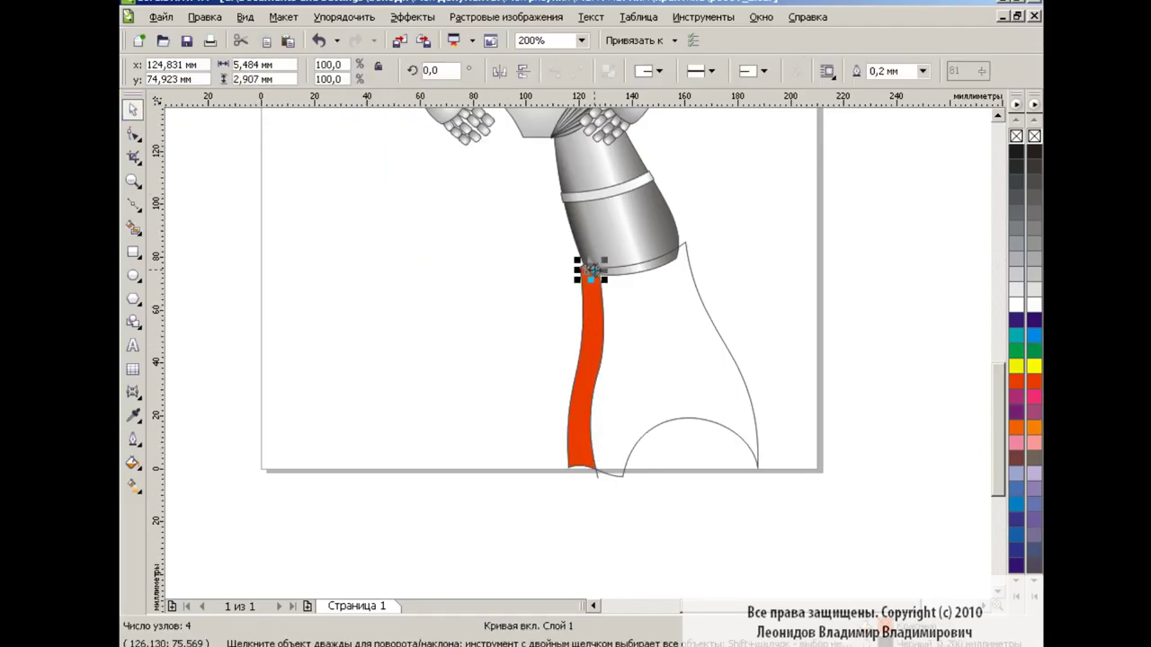
left_click(586, 360)
Give the main leg piece a light custom radial fountain fill
left_click(780, 353)
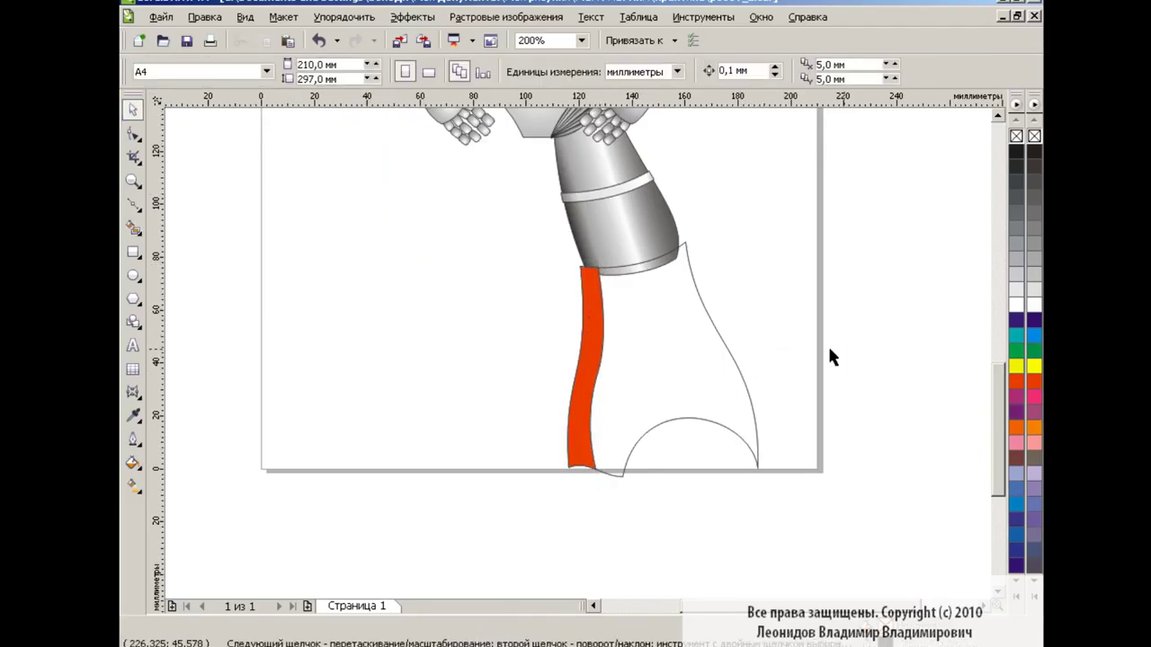
left_click(710, 360)
left_click(133, 463)
left_click(180, 463)
left_click(519, 185)
left_click(477, 211)
left_click(538, 311)
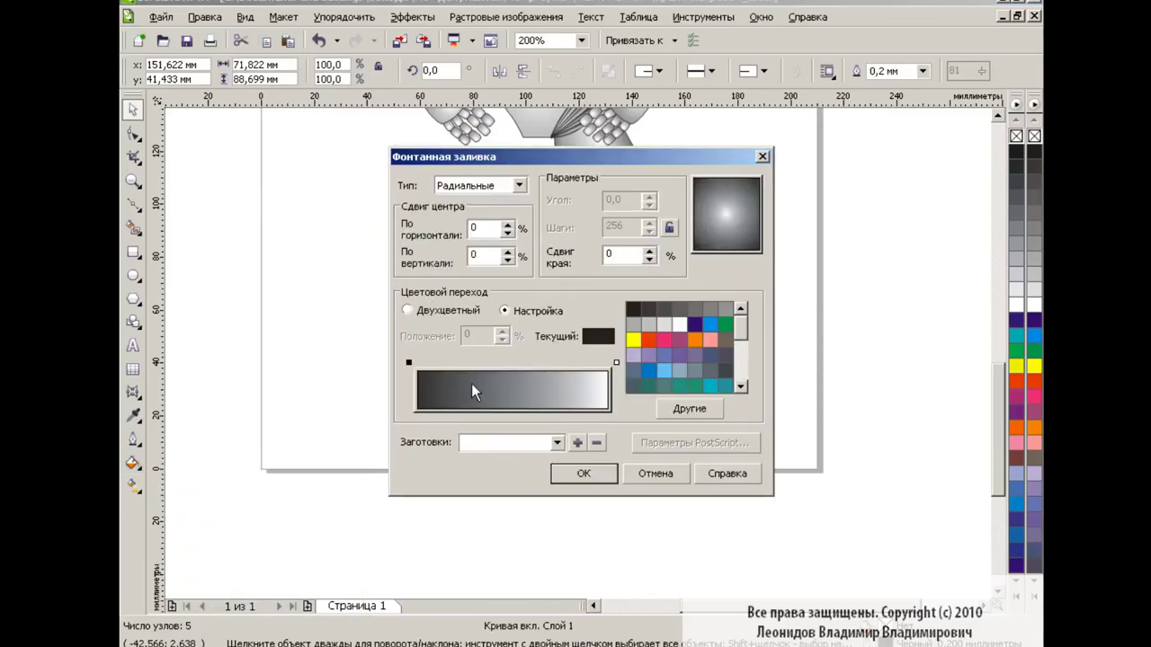
left_click(672, 323)
left_click(583, 473)
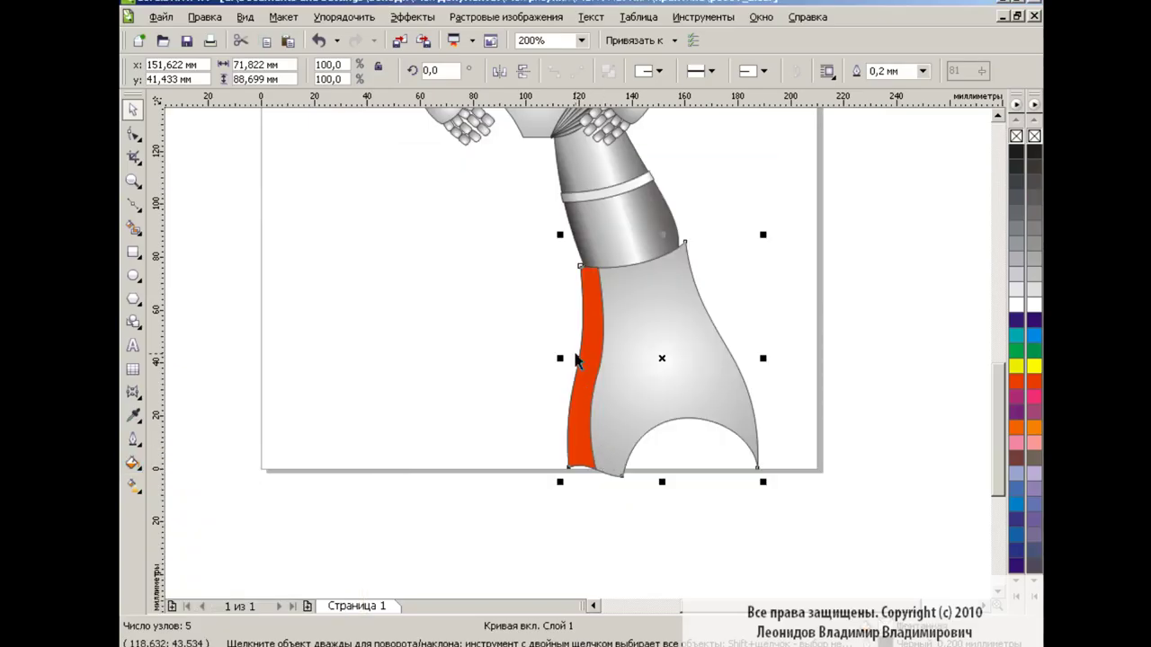
Move the leg's radial highlight down and right and shrink its radius
left_click(133, 486)
left_click_drag(661, 359, 690, 374)
left_click_drag(755, 359, 655, 314)
key("space")
left_click(342, 301)
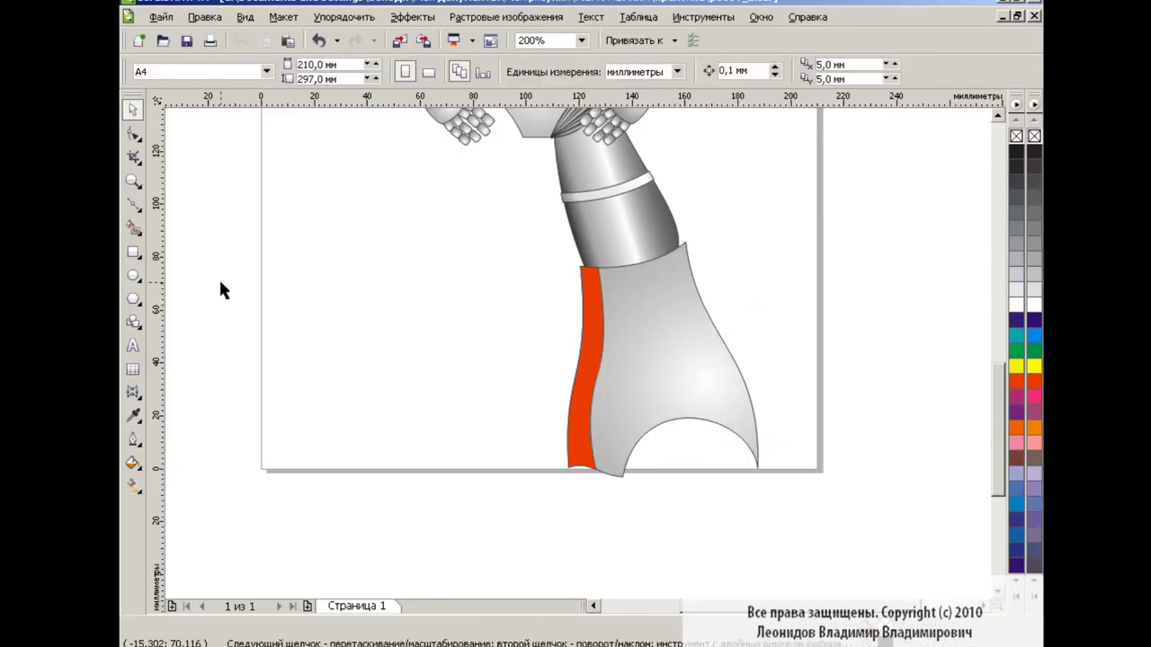
Draw an upright ellipse left of the leg with a vertical grey linear gradient
key("F7")
left_click_drag(411, 283, 526, 475)
key("g")
mouse_move(463, 244)
left_mouse_down()
mouse_move(464, 498)
mouse_move(465, 217)
left_mouse_up()
left_click(314, 71)
left_click(334, 90)
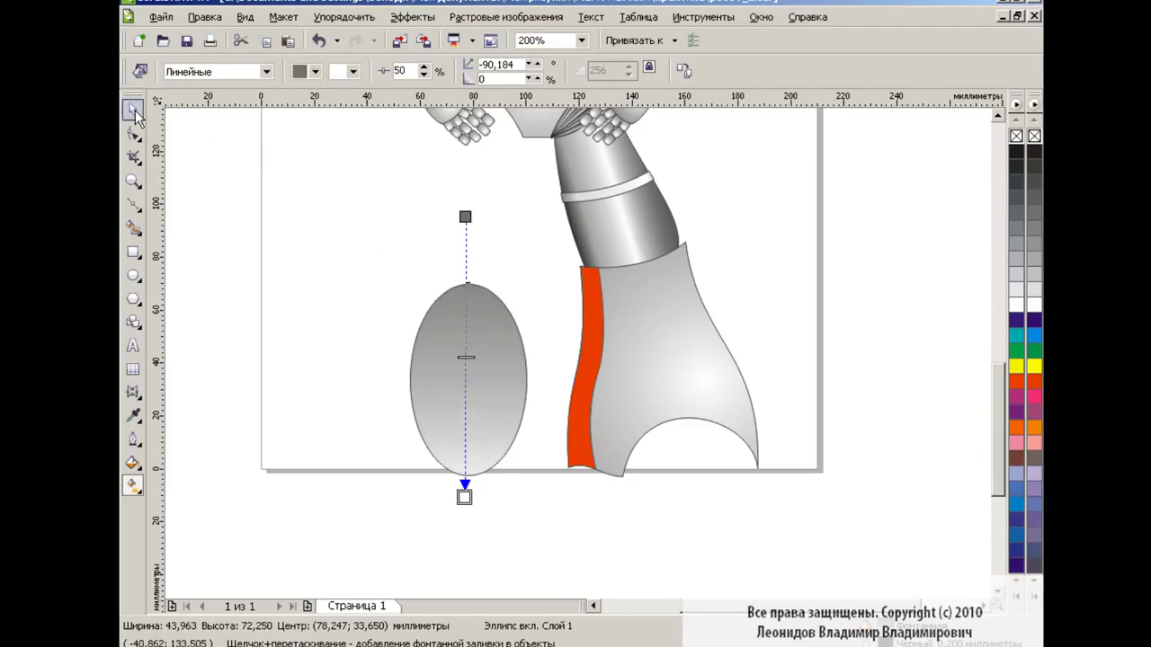
Make a smaller inner copy of the ellipse, flipped to reverse its gradient
left_click(133, 111)
left_click_drag(530, 281, 511, 284, "shift")
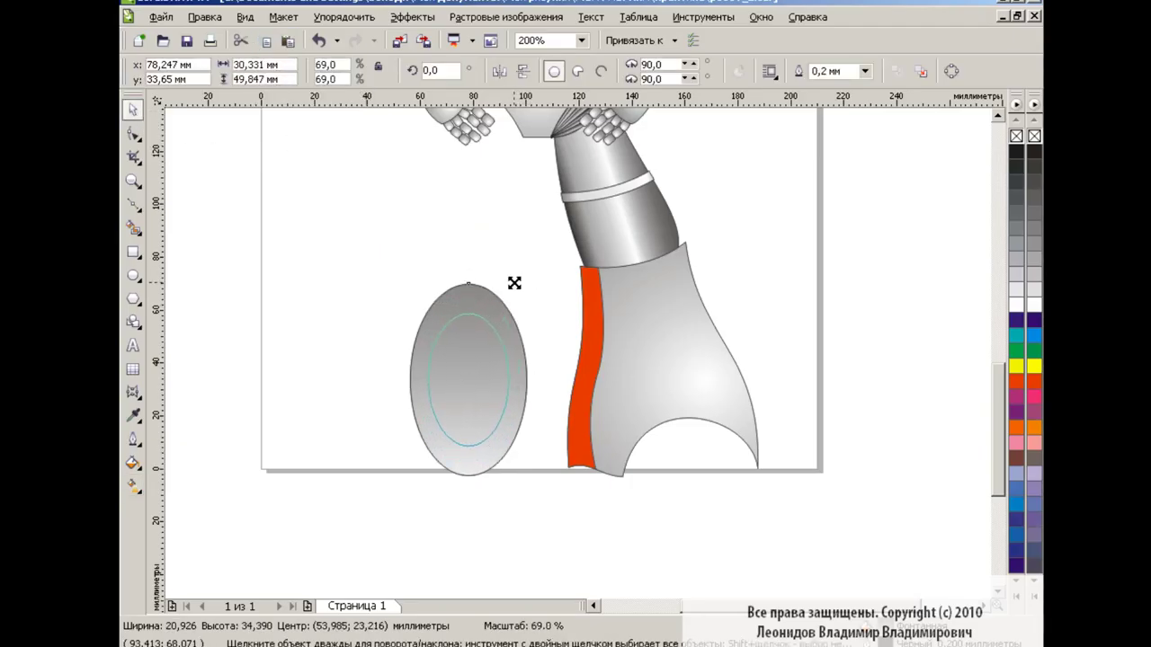
left_click_drag(465, 379, 454, 380)
left_click(500, 71)
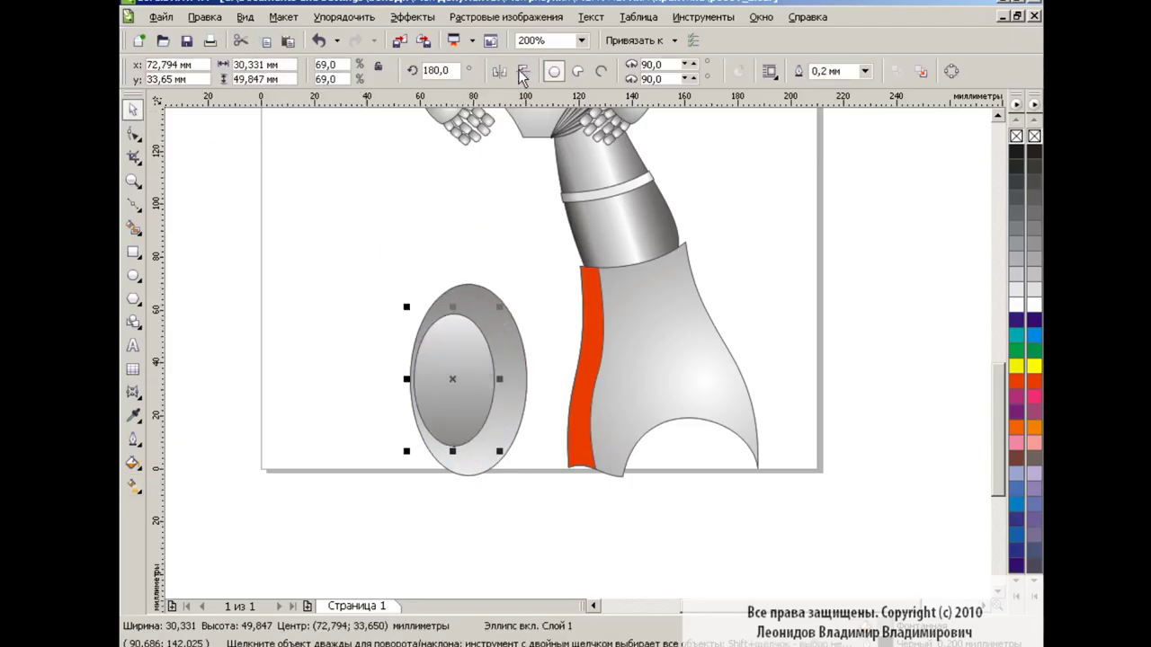
left_click(381, 362)
left_click(445, 362)
key("g")
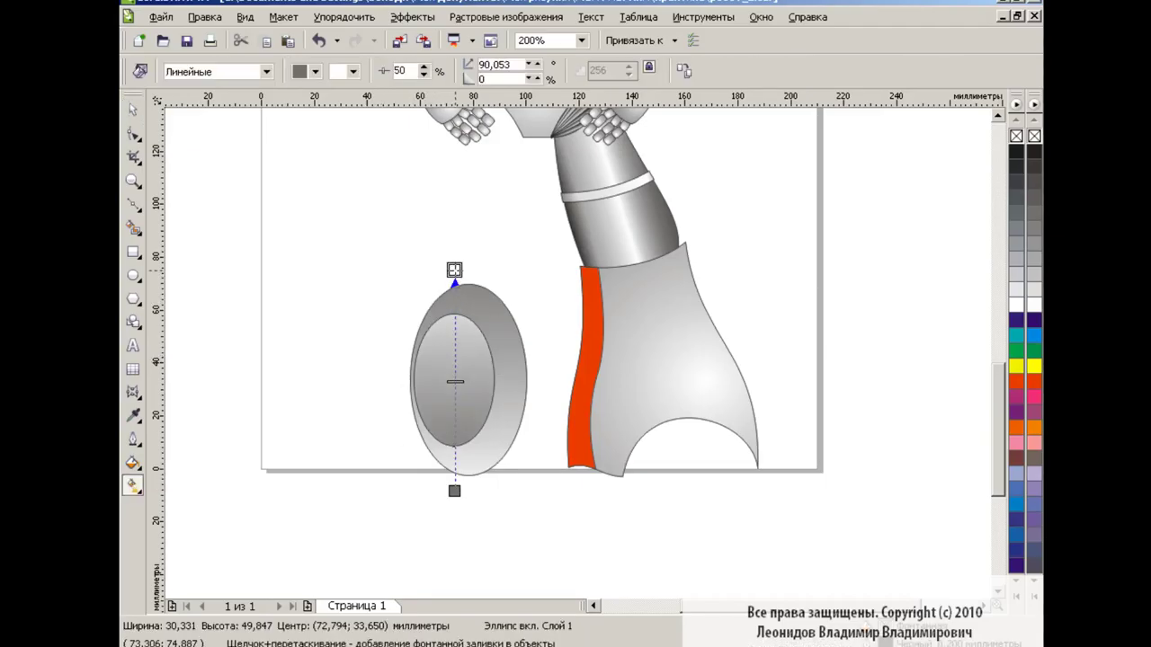
key("space")
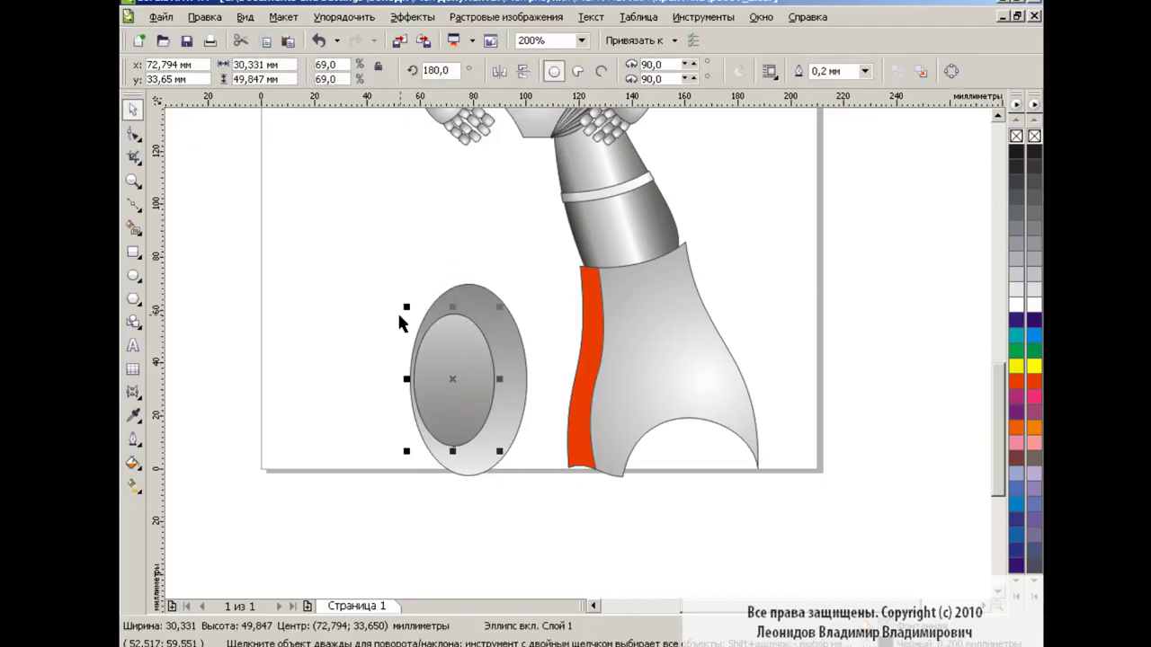
Add an orange-red centre ellipse, group all three, and place the joint on the leg's lower left
left_click_drag(406, 306, 419, 321)
left_click_drag(462, 377, 462, 381)
left_click(1034, 381)
mouse_move(319, 272)
left_mouse_down()
mouse_move(548, 490)
mouse_move(433, 324)
mouse_move(600, 437)
left_mouse_up()
key("ctrl+g")
left_click(490, 434)
left_click(490, 450)
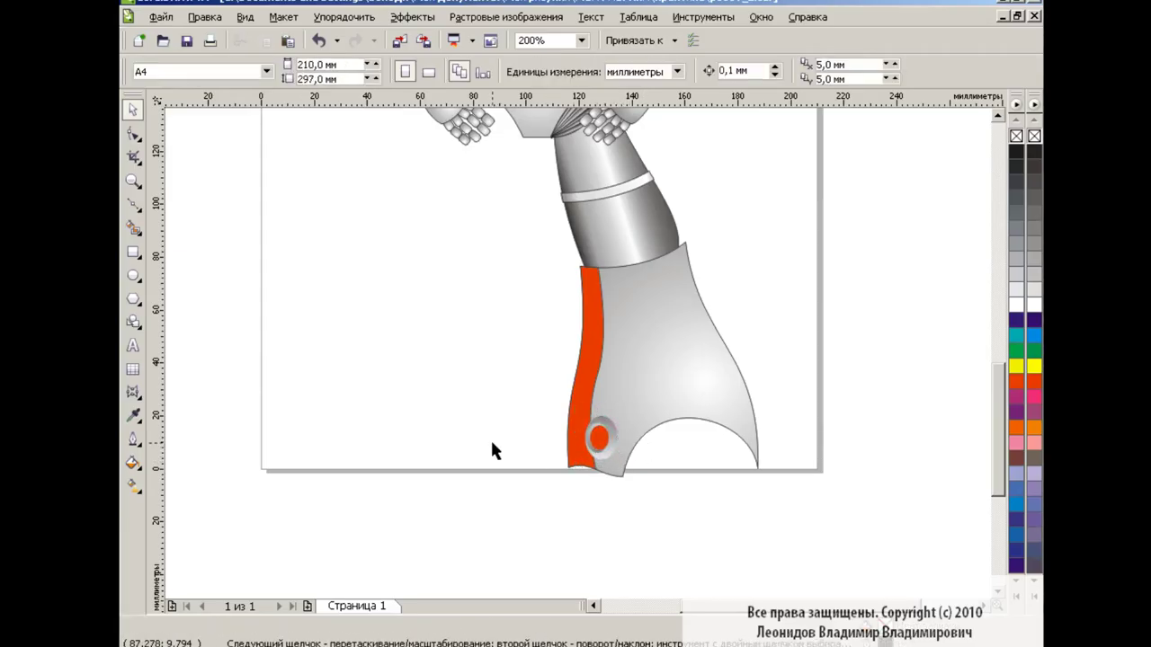
Draw a Bezier foot outline below the leg and delete its extra node
left_click(133, 205)
left_click_drag(756, 481, 739, 419)
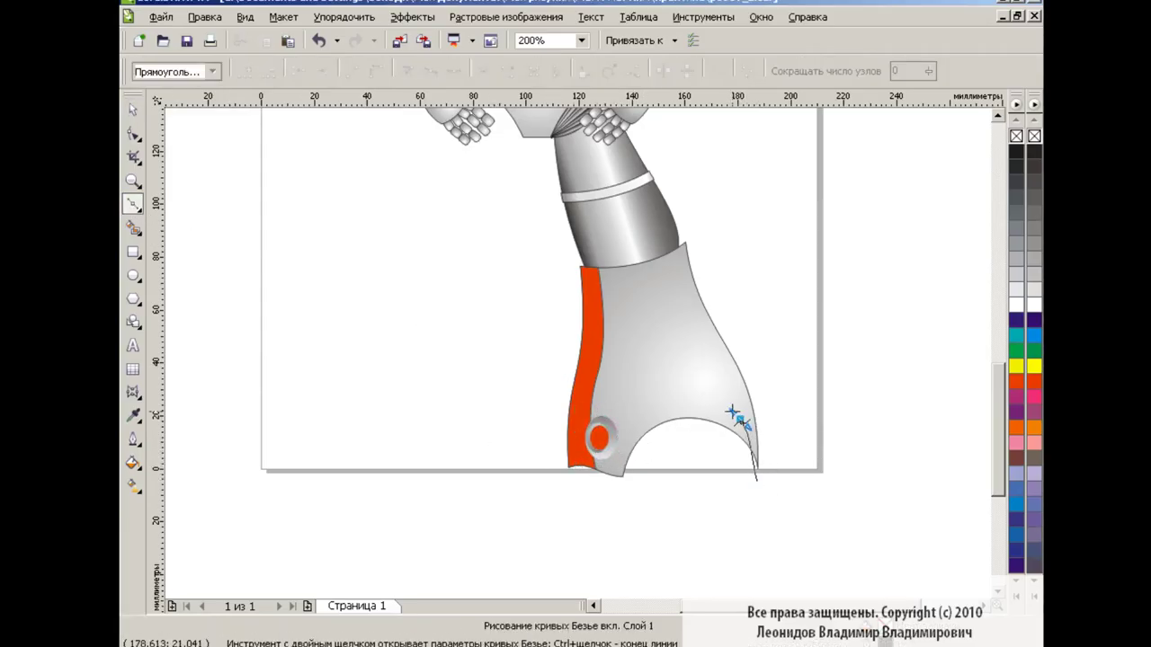
left_click_drag(569, 464, 567, 492)
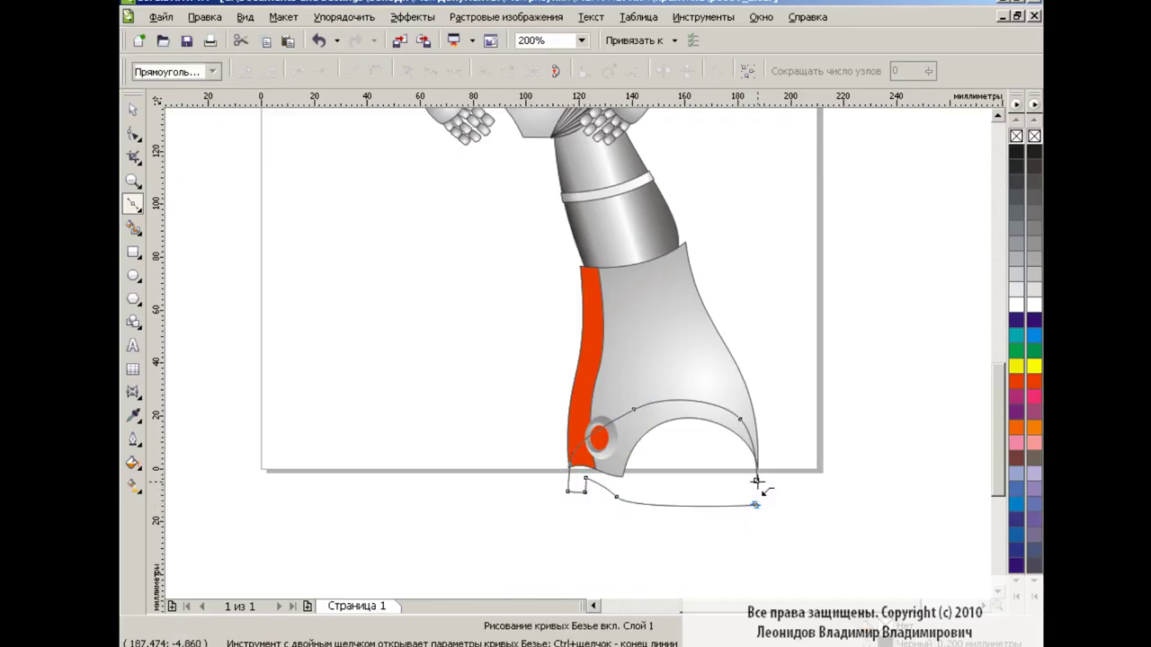
left_click(133, 133)
key("ctrl+a")
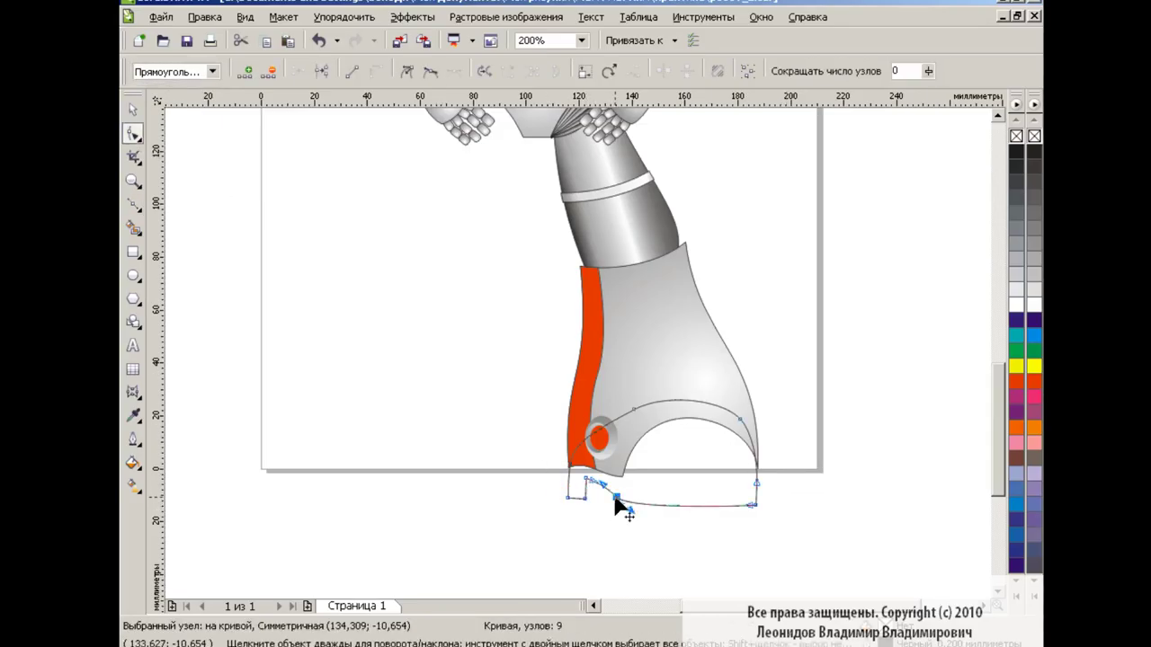
left_click(608, 502)
left_click(756, 482)
key("Delete")
Straighten the foot's bottom edge and curve its top to follow the leg's arch
left_click_drag(755, 505, 755, 497)
left_click(735, 420)
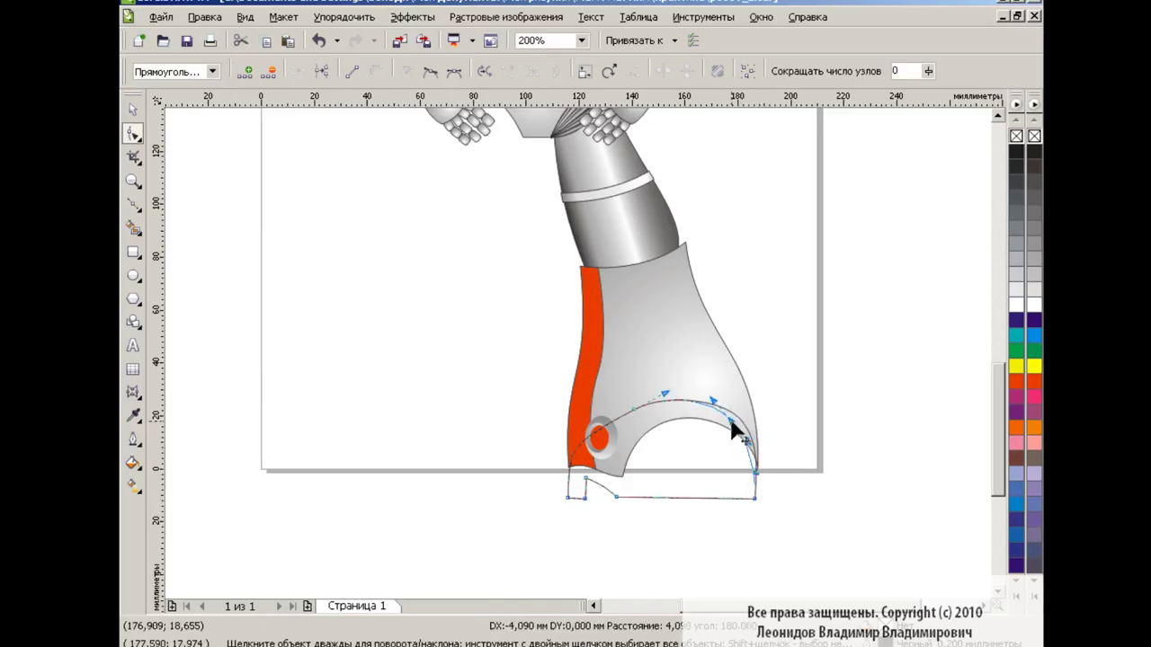
left_click_drag(648, 404, 751, 454)
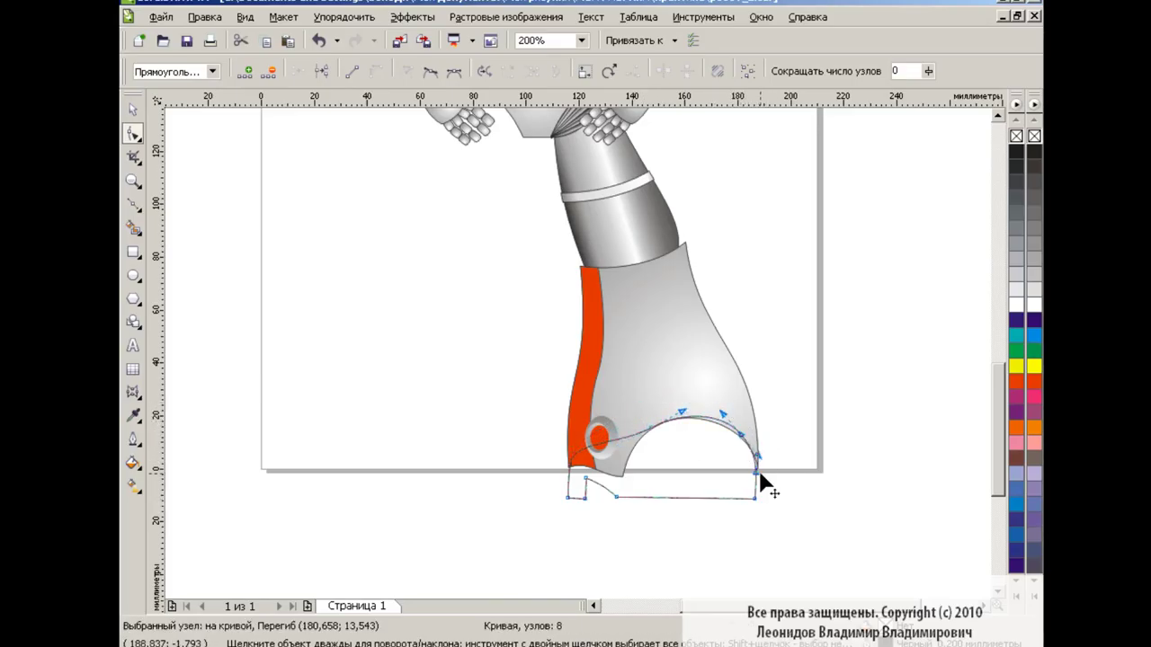
left_click_drag(723, 417, 717, 433)
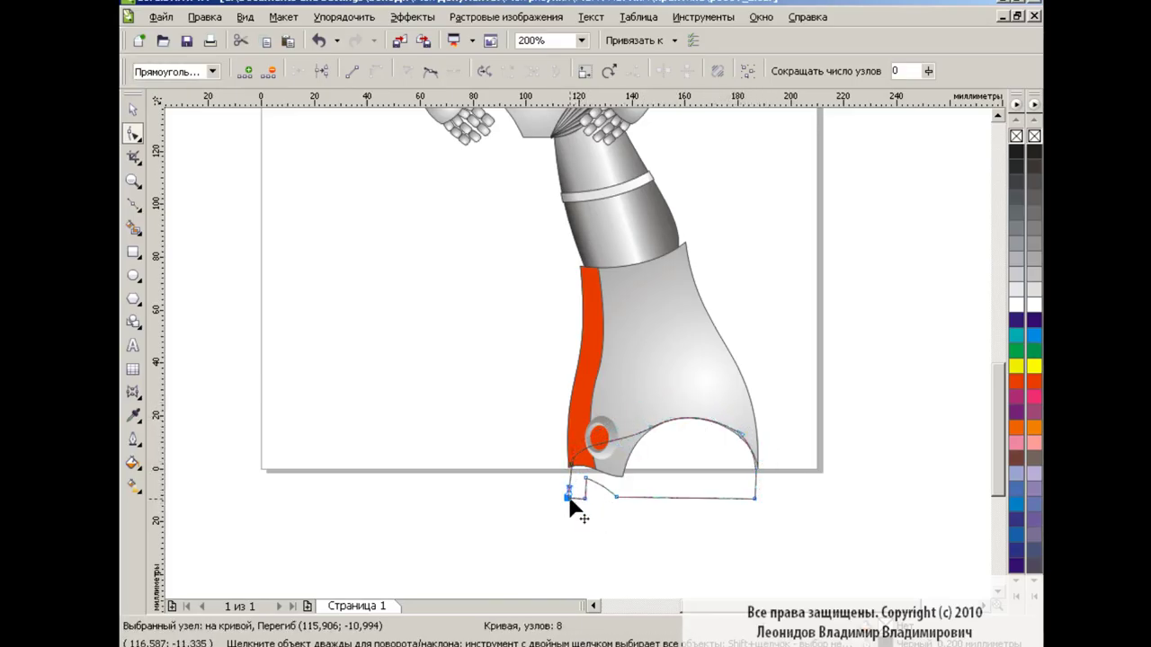
key("space")
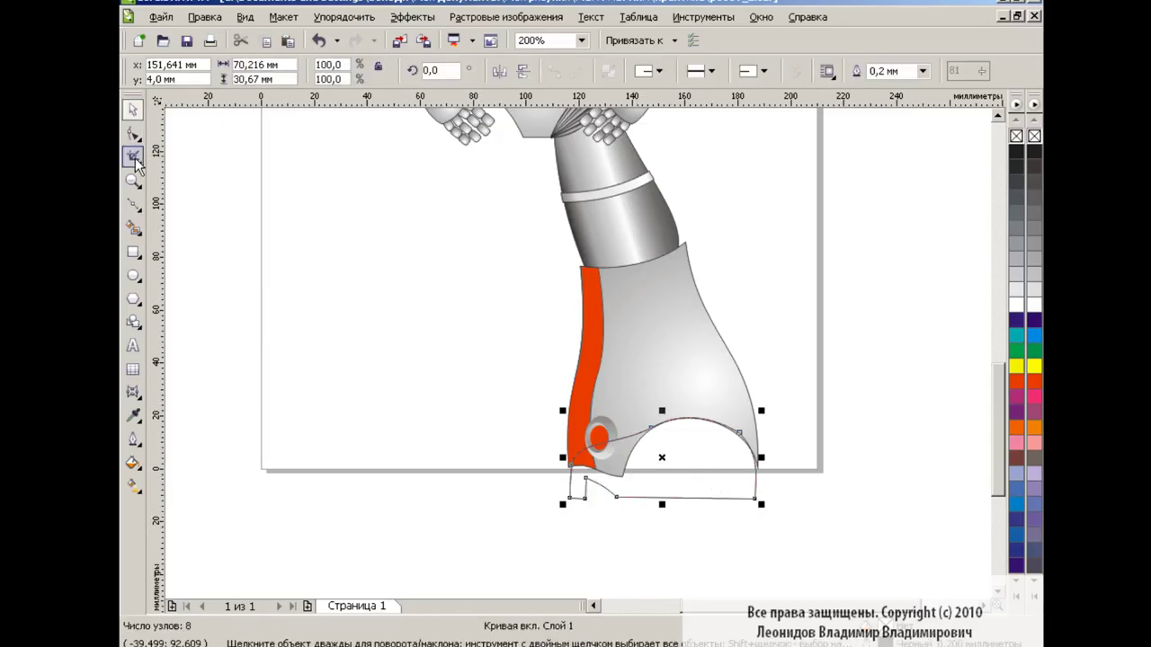
key("space")
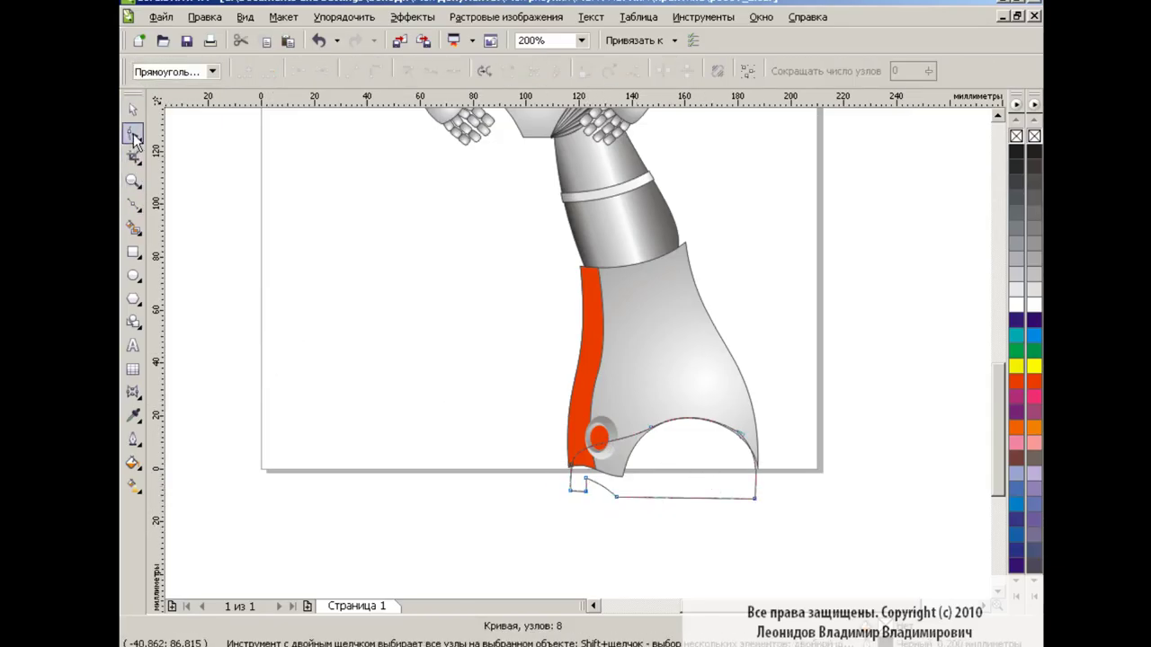
key("space")
left_click(133, 462)
left_click(213, 506)
Give the foot a radial fountain fill with its centre shifted toward the right
left_click(519, 185)
left_click(463, 207)
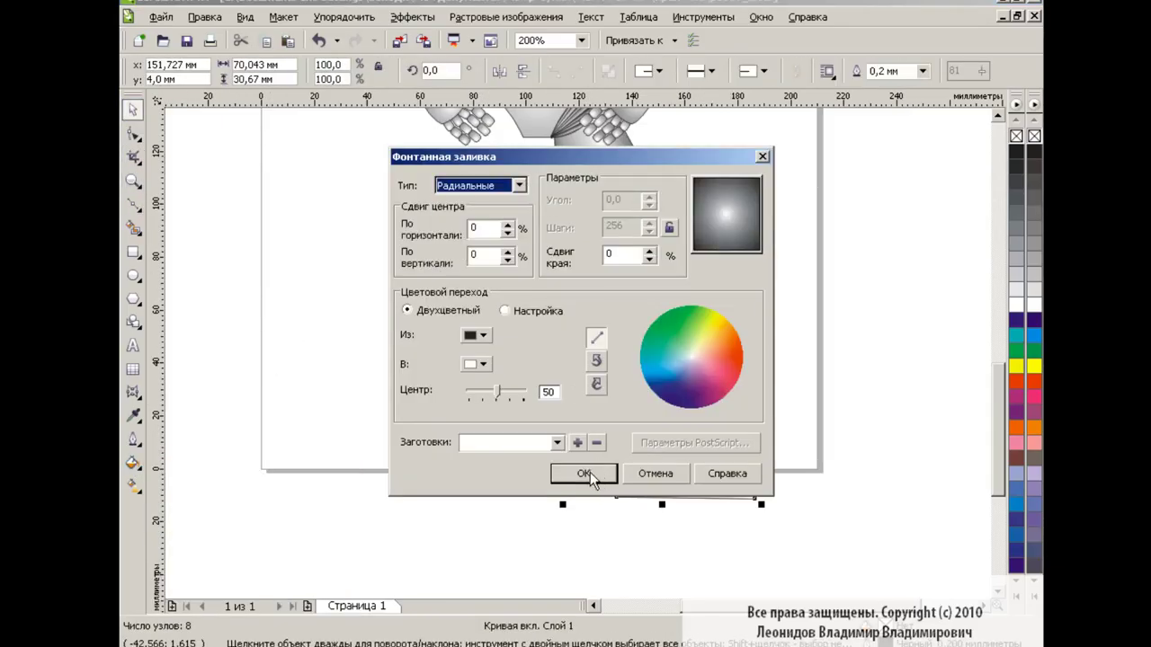
left_click(590, 472)
key("g")
left_click_drag(662, 461, 719, 452)
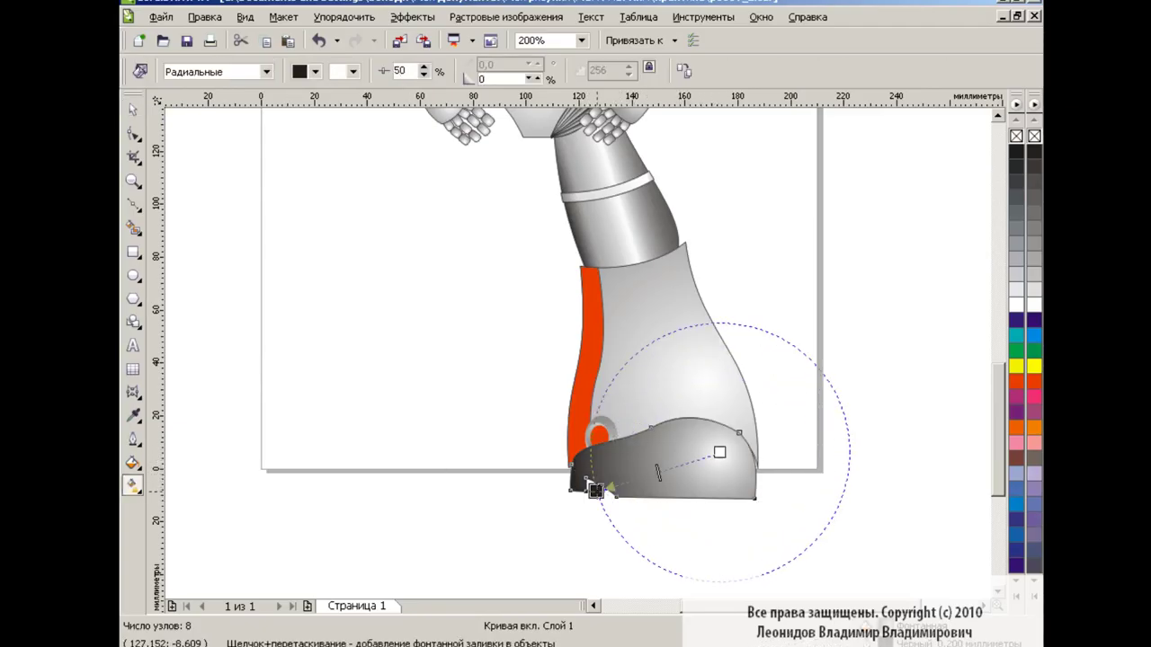
left_click_drag(650, 476, 612, 490)
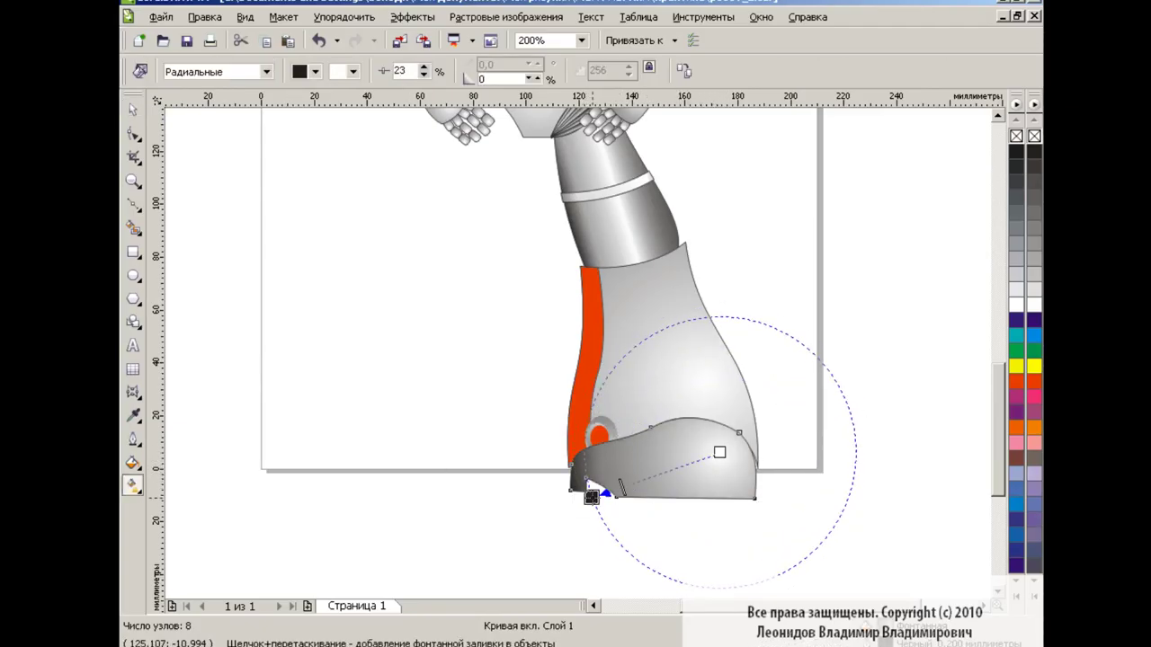
key("space")
Try a black Smart Fill under the boot, then undo the stray fill over the leg
left_click(133, 205)
left_click(189, 271)
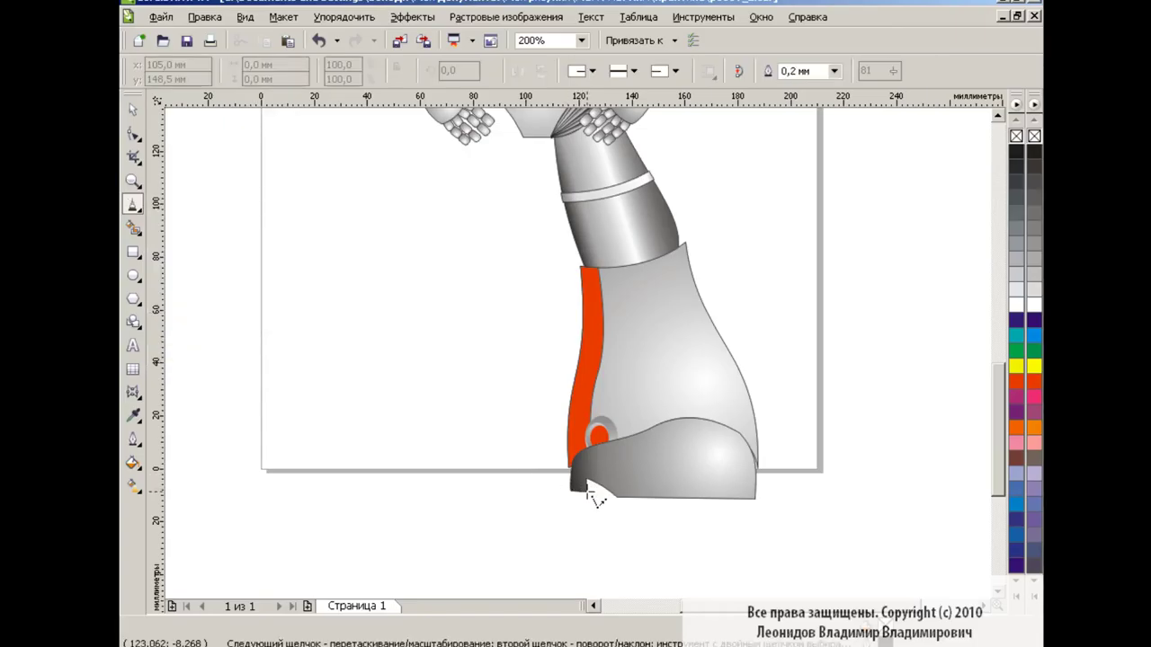
left_click(133, 228)
left_click(364, 71)
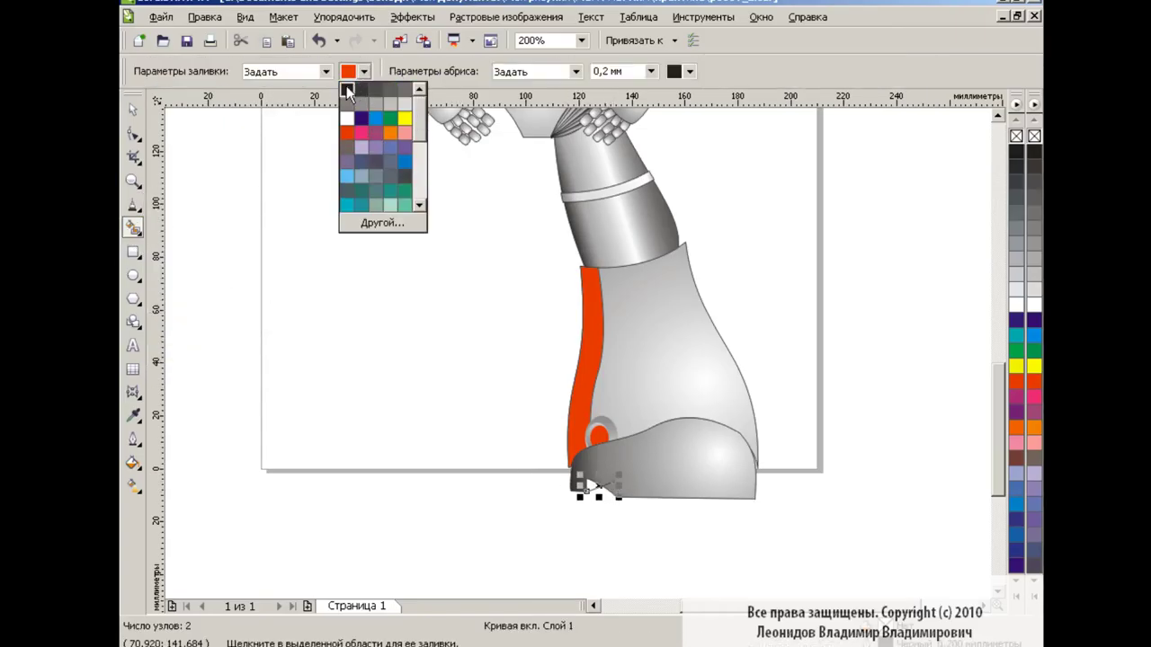
left_click(346, 88)
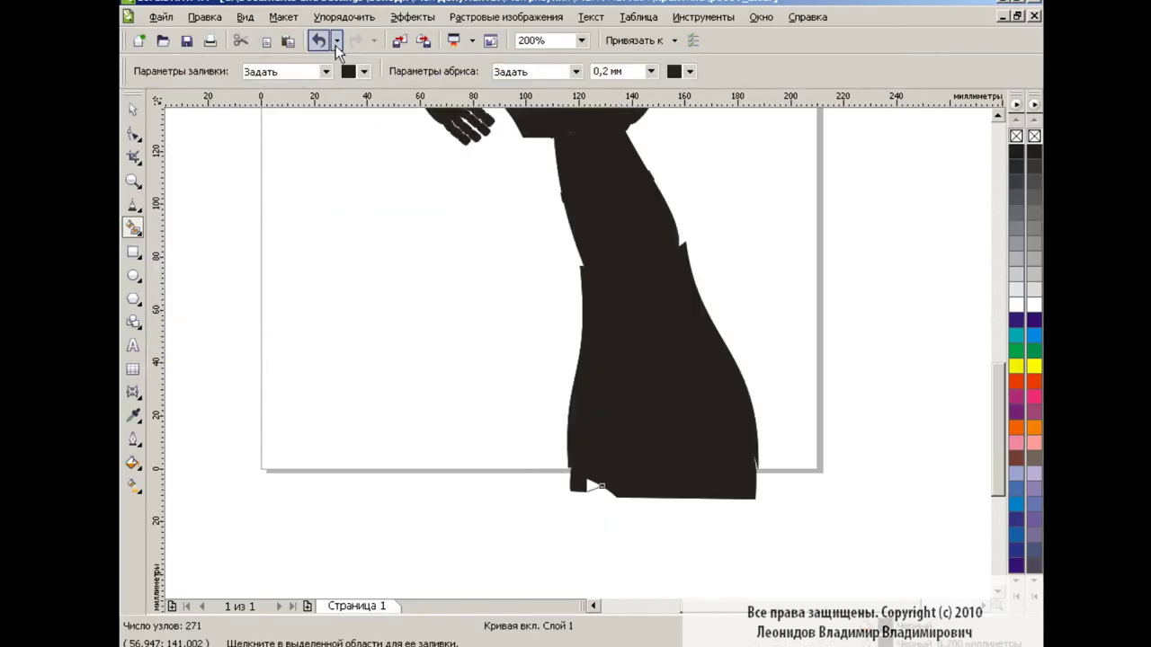
left_click(318, 39)
left_click(133, 133)
Fill the dark heel area under the boot, arrange it beneath, and zoom to 100%
left_click(583, 490)
left_click(133, 227)
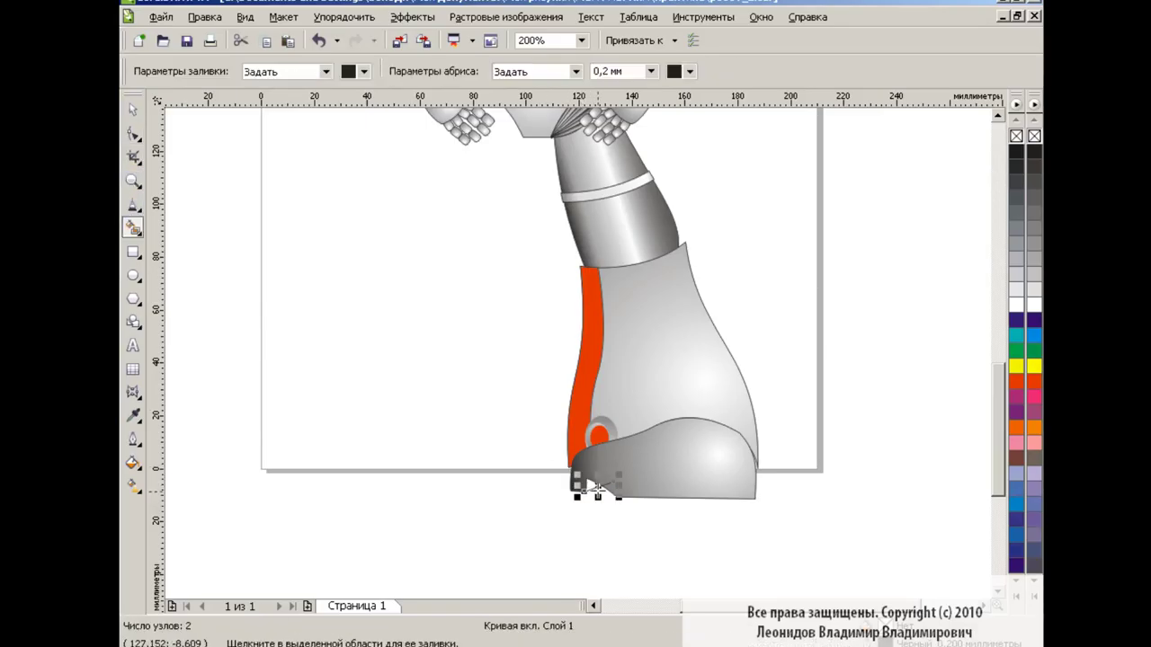
left_click(133, 109)
left_click(701, 464)
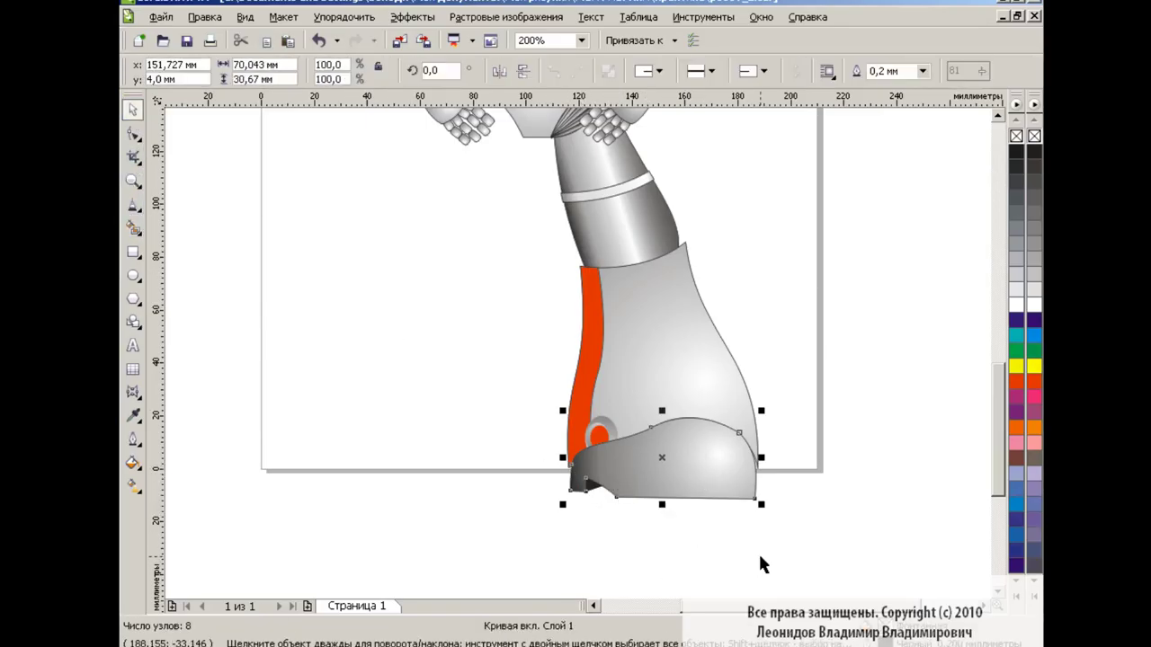
left_click(819, 490)
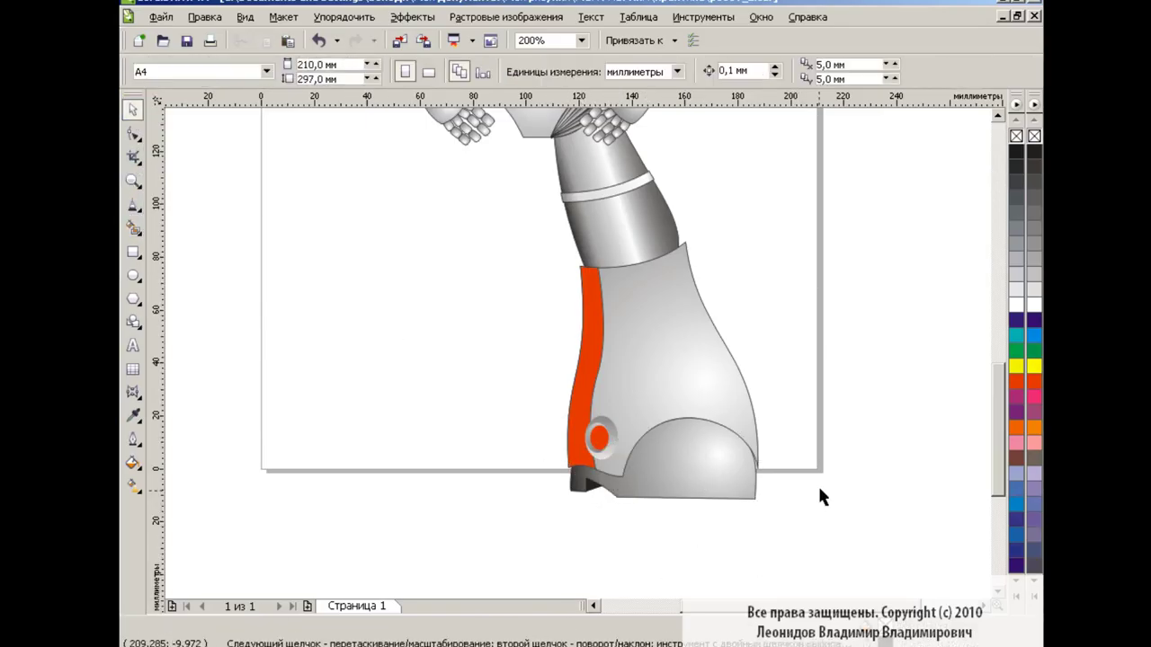
left_click(585, 41)
left_click(563, 171)
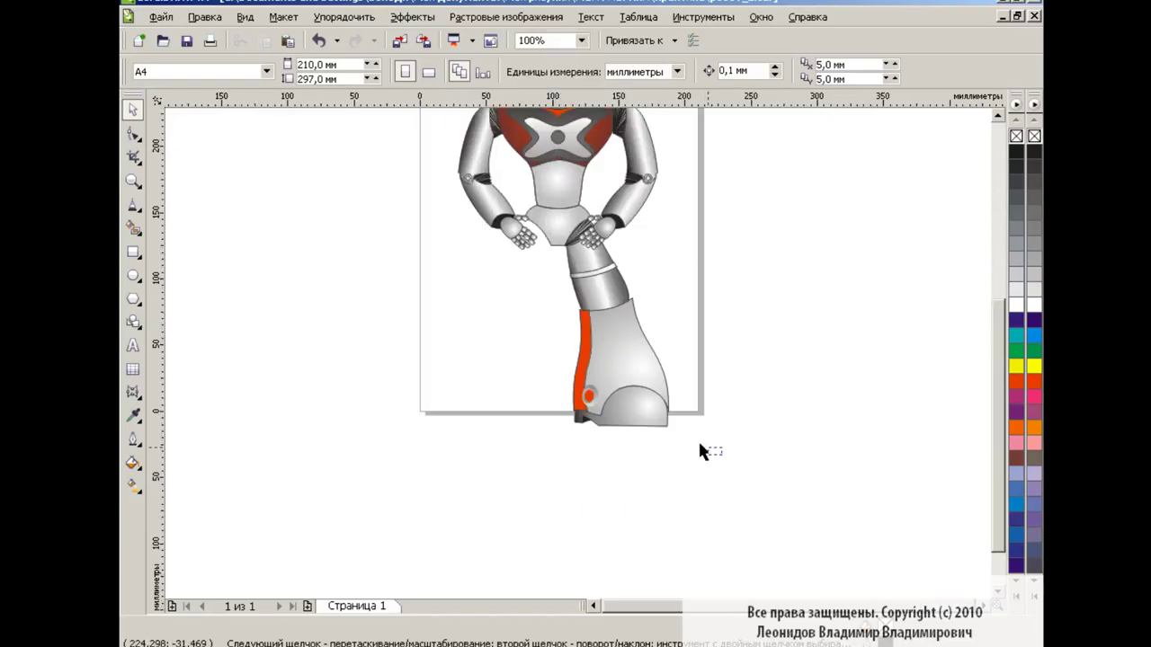
Mirror the whole leg horizontally and move the copy to the robot's left side
left_click_drag(721, 454, 551, 218)
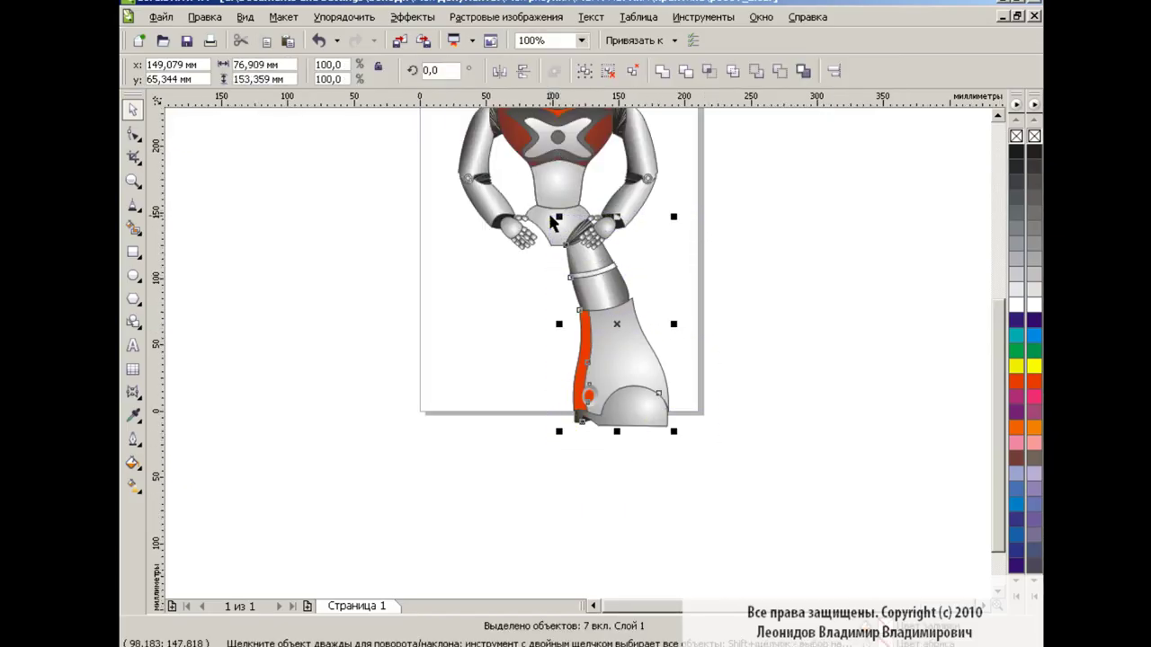
left_click(499, 71)
left_click_drag(620, 324, 494, 326)
left_click(674, 298)
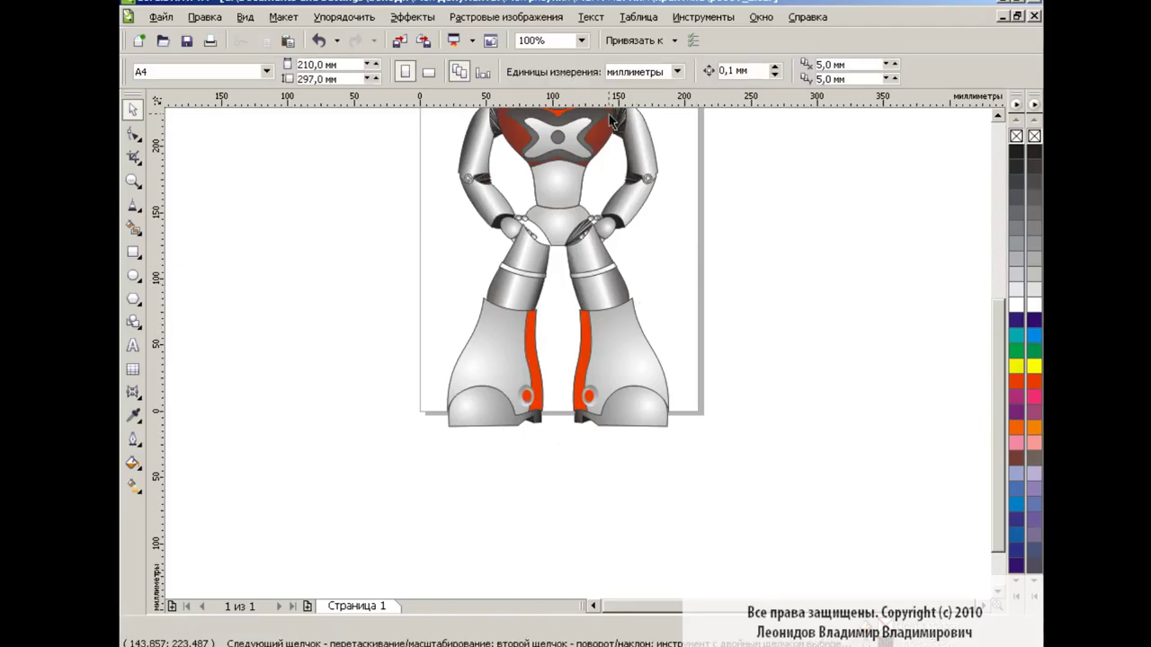
Zoom to 200% and mirror the hip fan piece onto the left hip
left_click(581, 41)
left_click(564, 184)
left_click_drag(997, 408, 997, 342)
left_click(584, 354)
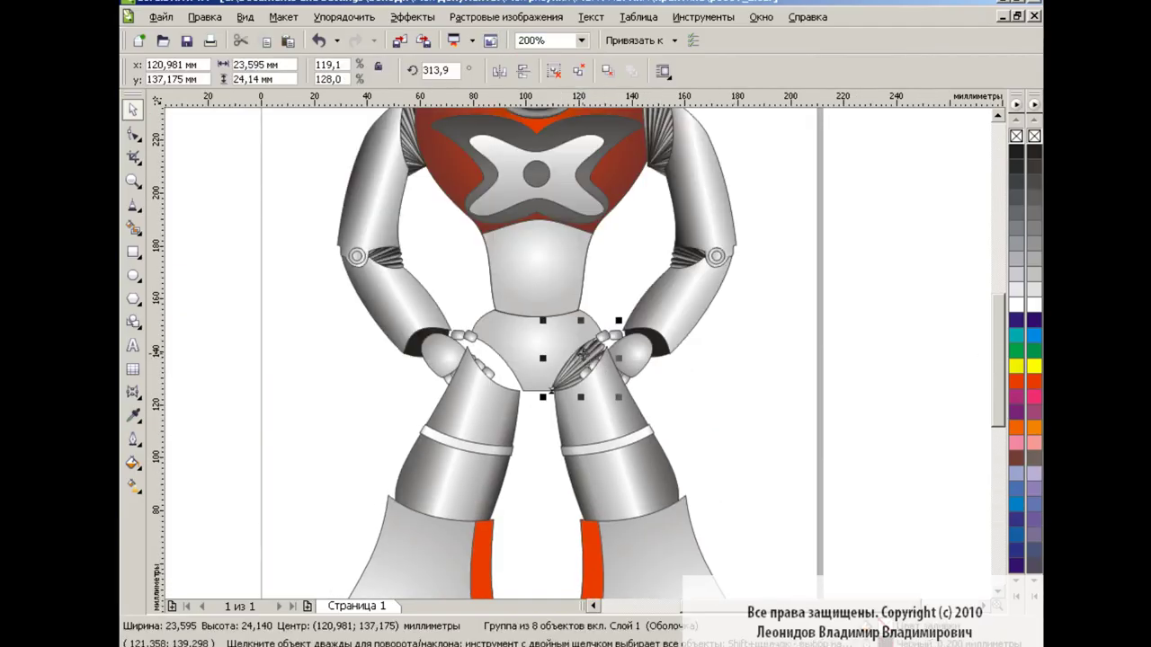
left_click_drag(580, 358, 493, 358)
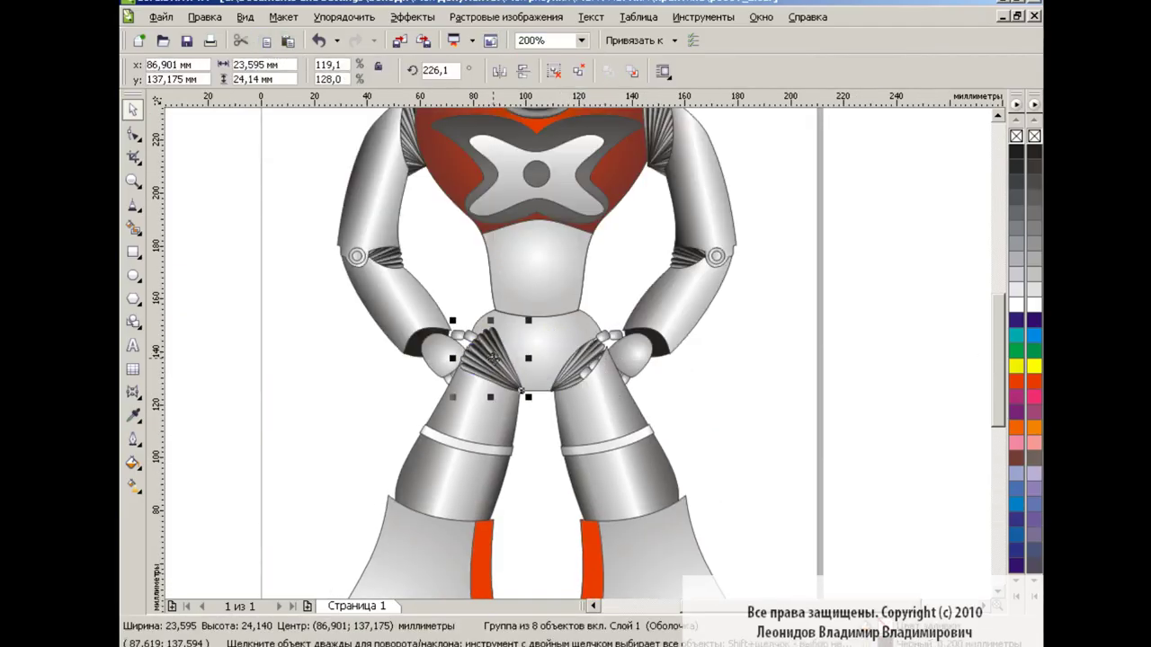
Bring both hands' fingers in front of the hip pieces
key("Tab")
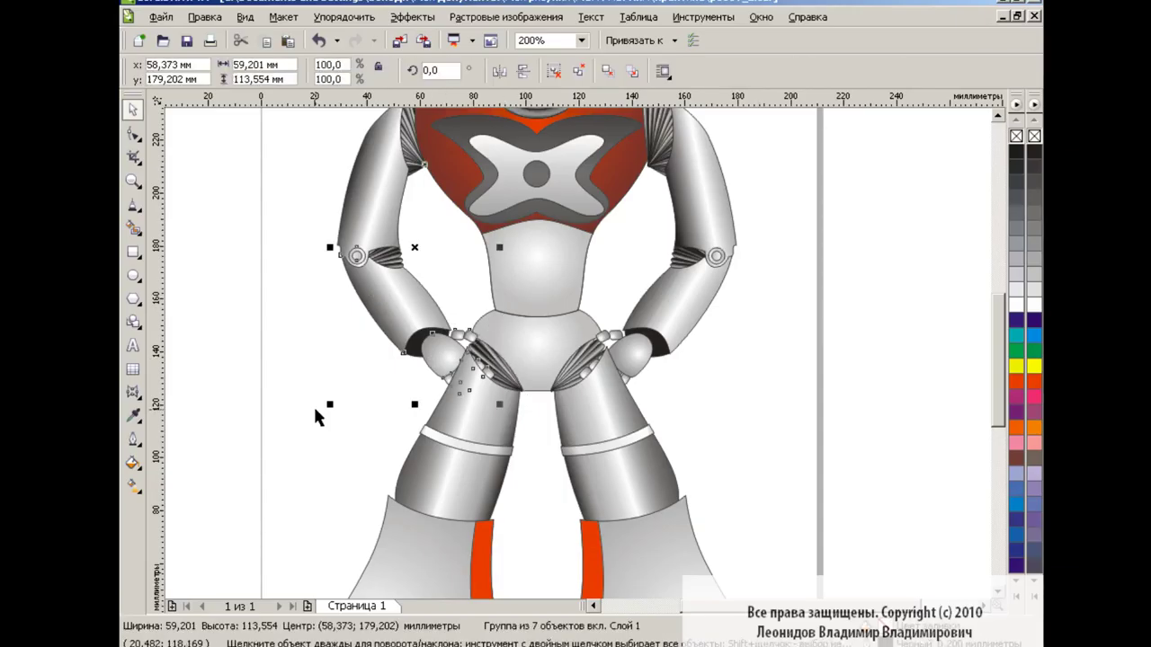
key("shift+Page_Up")
key("Tab")
key("shift+Page_Up")
left_click(738, 376)
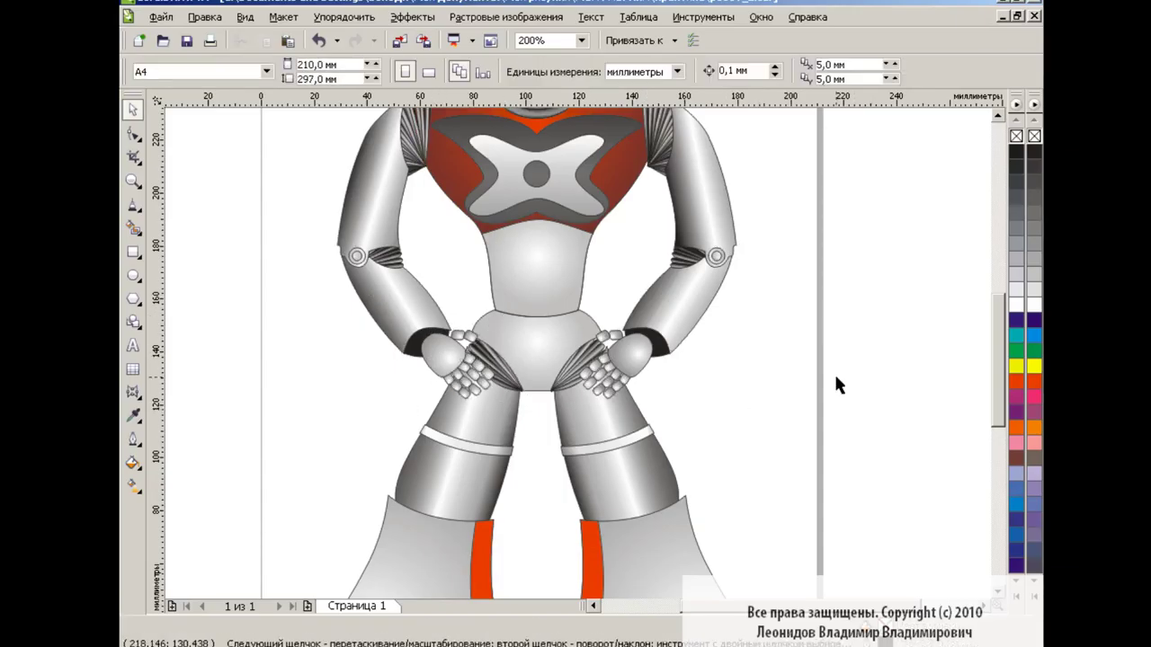
left_click_drag(998, 355, 996, 393)
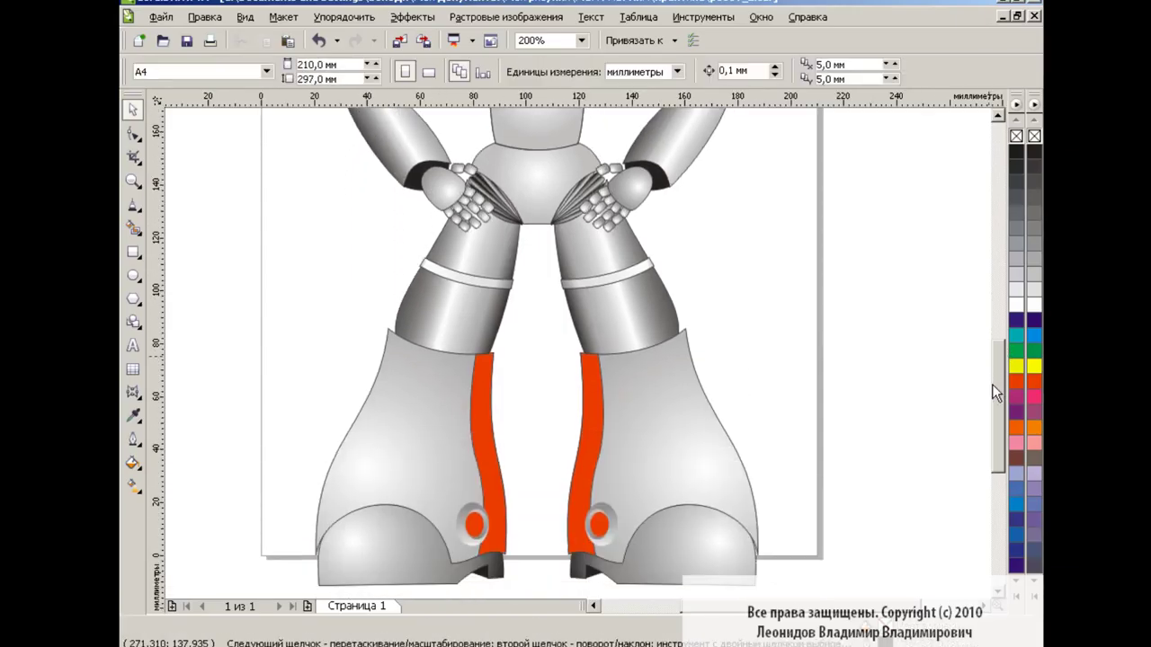
Give the left thigh band a linear metallic gradient
left_click(491, 321)
left_click(456, 329, "ctrl")
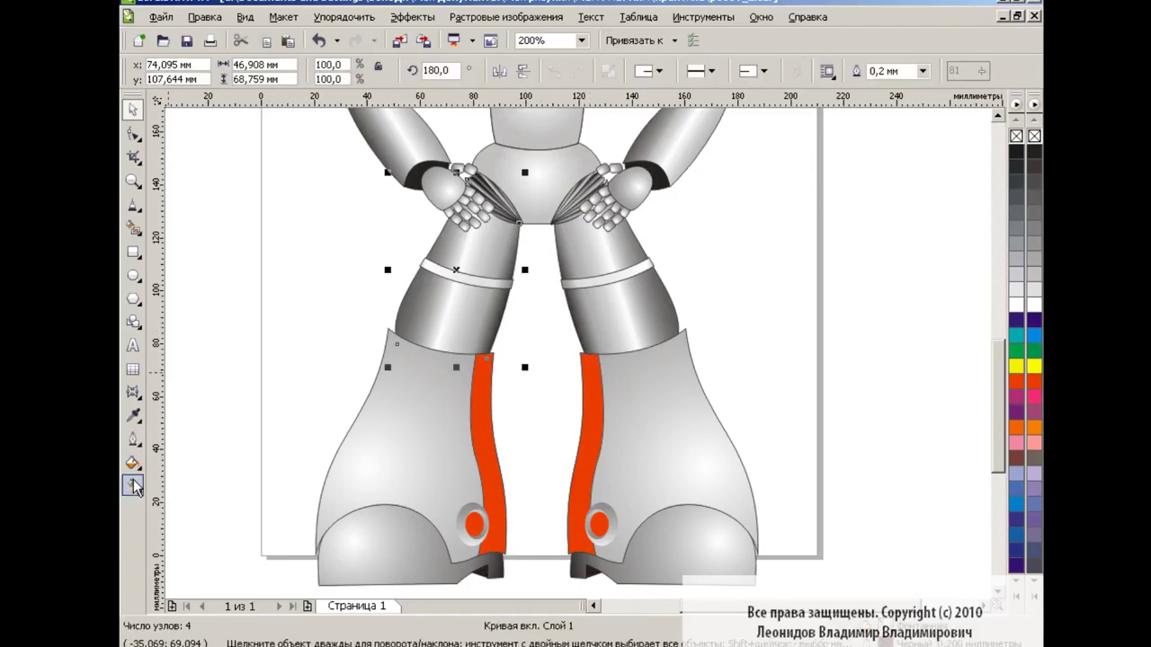
key("g")
left_click_drag(369, 264, 516, 292)
left_click_drag(369, 263, 416, 259)
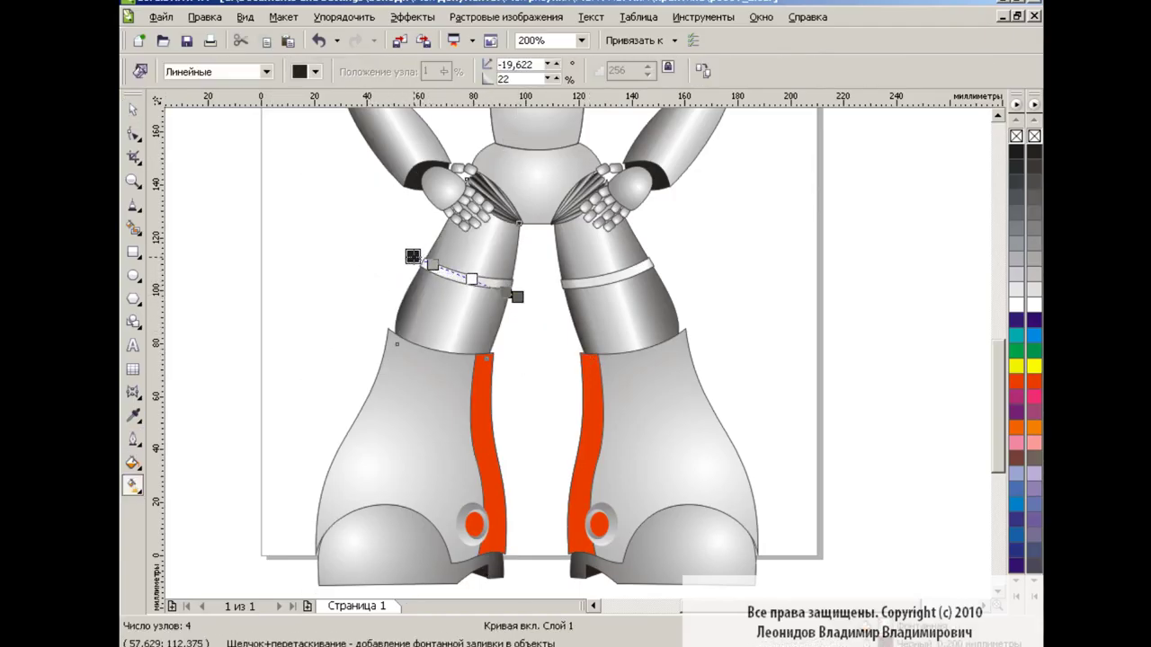
mouse_move(344, 260)
left_mouse_down()
mouse_move(522, 290)
mouse_move(416, 259)
left_mouse_up()
key("space")
left_click(278, 288)
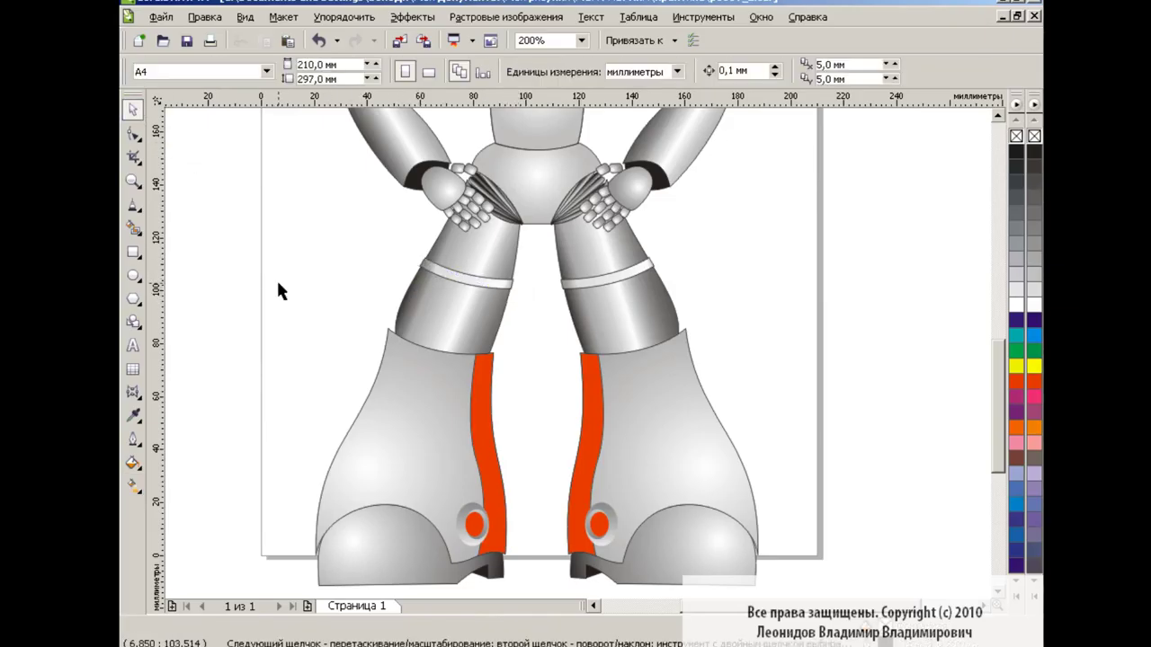
Zoom to 100% and select both legs to check the finished figure
left_click(580, 39)
left_click(550, 149)
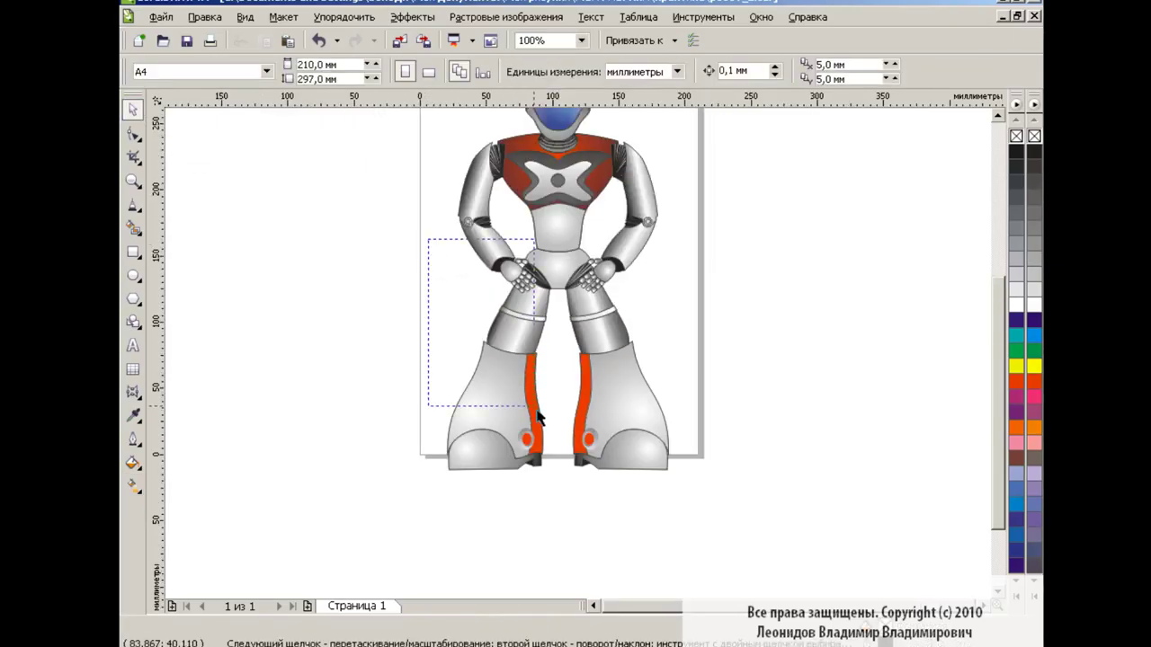
left_click_drag(423, 239, 555, 477)
left_click_drag(693, 237, 596, 314)
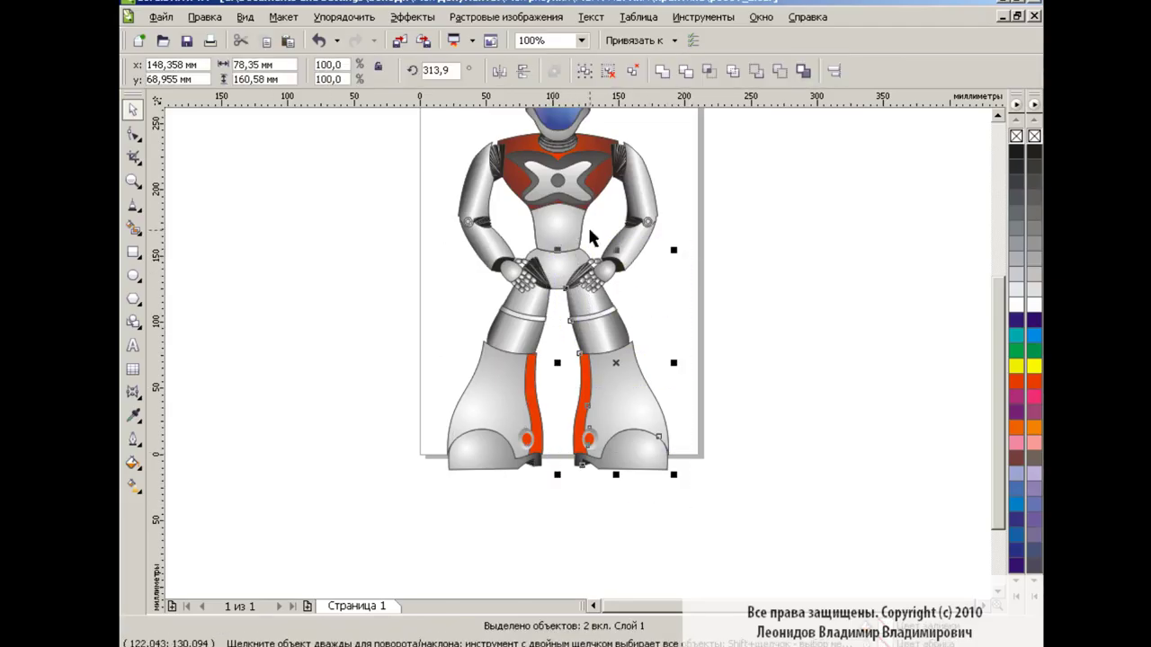
left_click(809, 369)
scroll(986, 381, "up", 2)
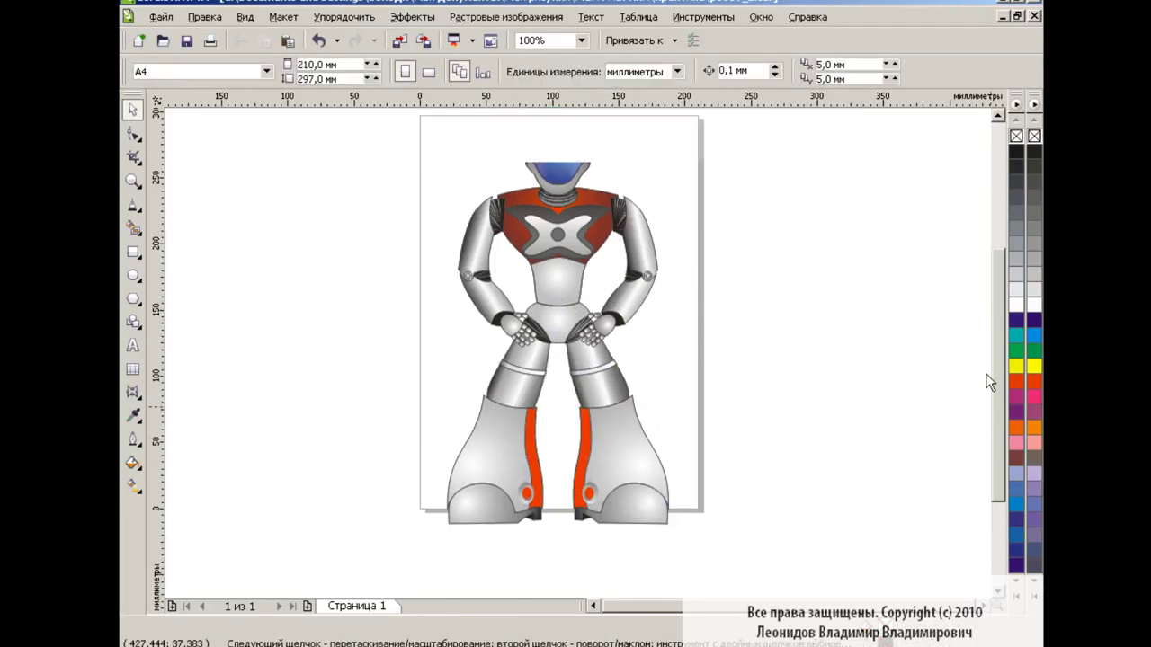
left_click_drag(399, 122, 697, 539)
Draw a rectangle covering the whole page
left_click(752, 349)
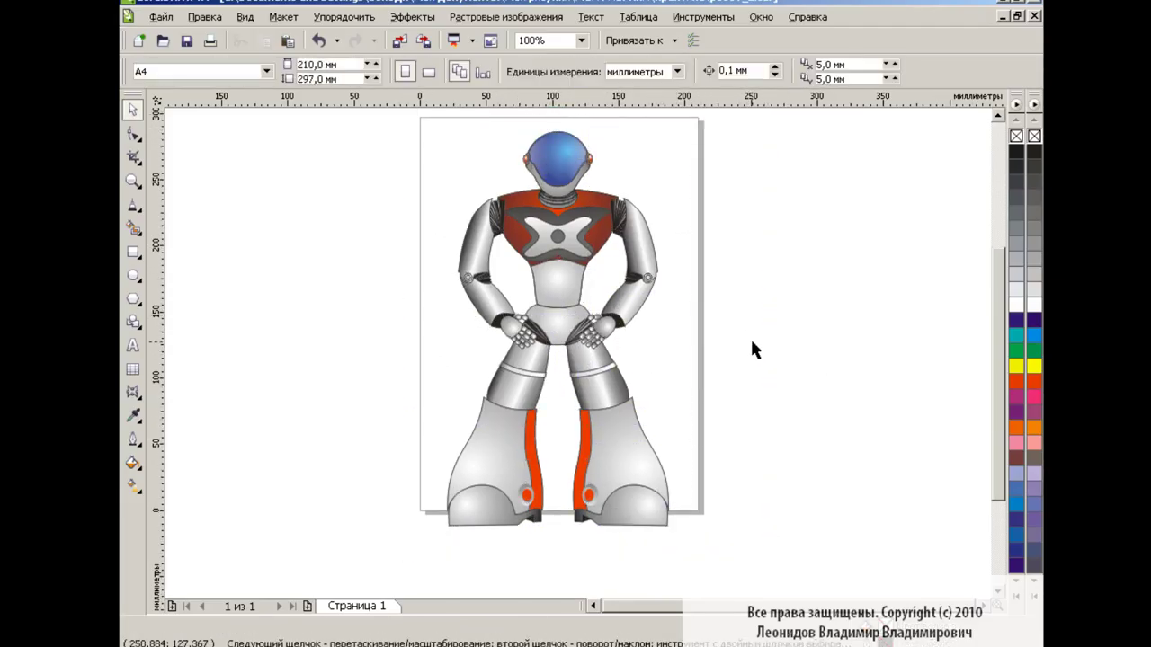
left_click(133, 254)
left_click_drag(386, 117, 756, 559)
Apply a radial fountain fill to the page rectangle
left_click(134, 463)
left_click(174, 463)
left_click(519, 185)
left_click(477, 212)
left_click(476, 334)
left_click(539, 378)
left_click(583, 472)
Move the gradient centre up and right and send the rectangle behind the robot
key("g")
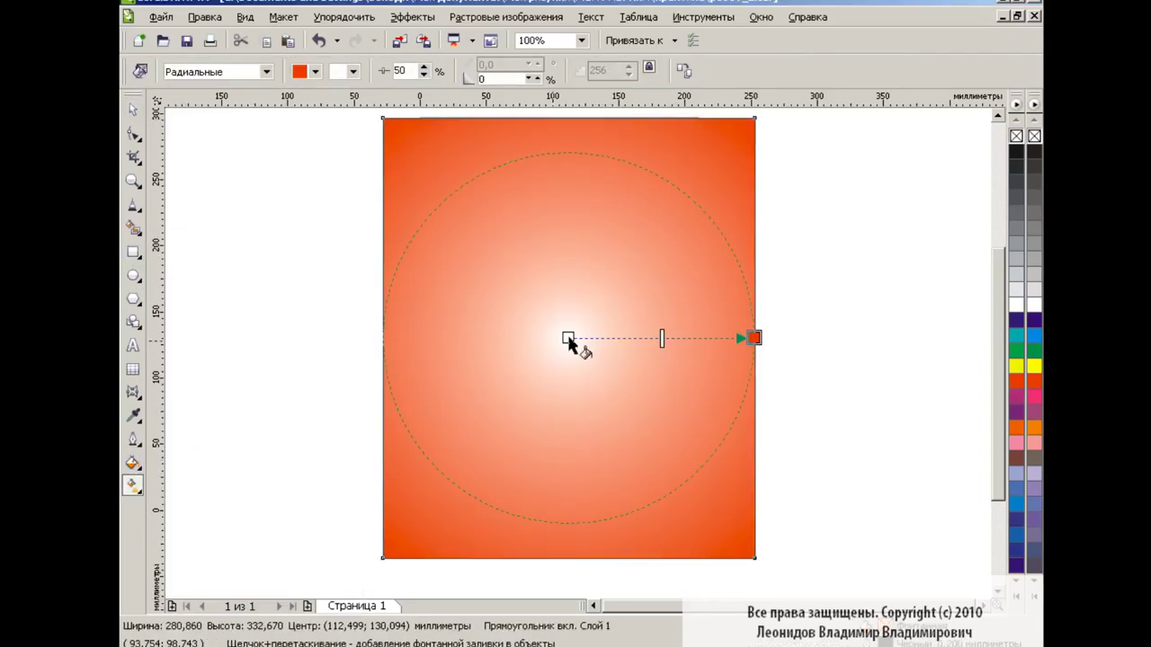
left_click_drag(568, 338, 674, 237)
left_click(133, 109)
key("shift+Page_Down")
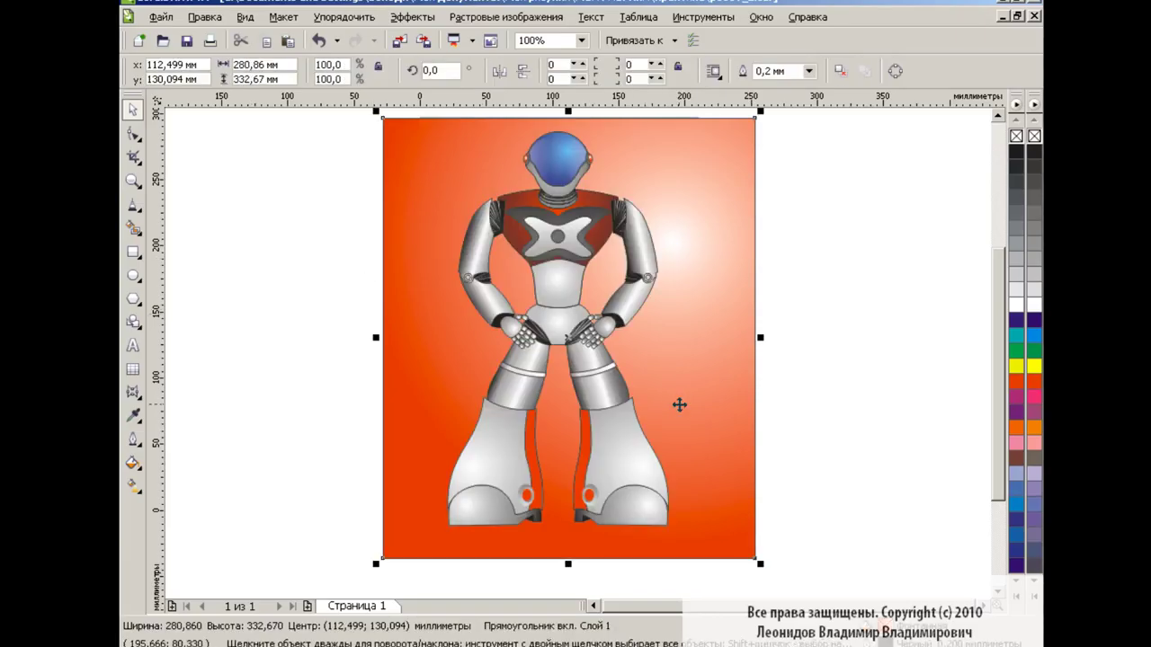
Change the background gradient's outer colour to purple
key("g")
left_click(304, 72)
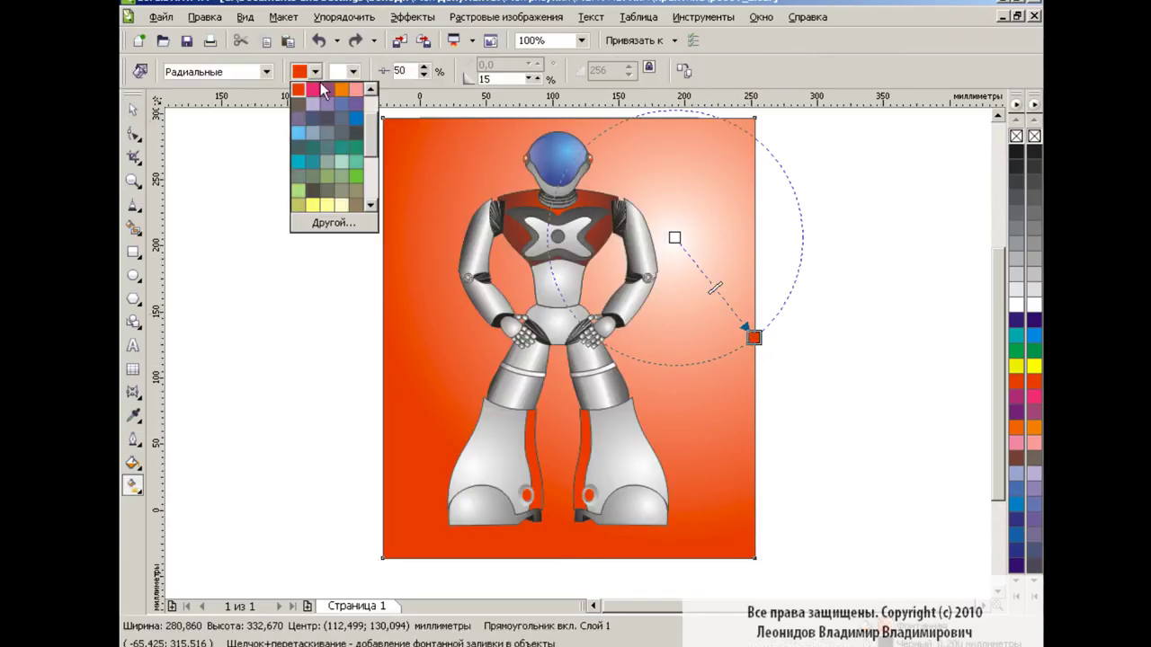
left_click(360, 188)
left_click_drag(333, 114, 759, 551)
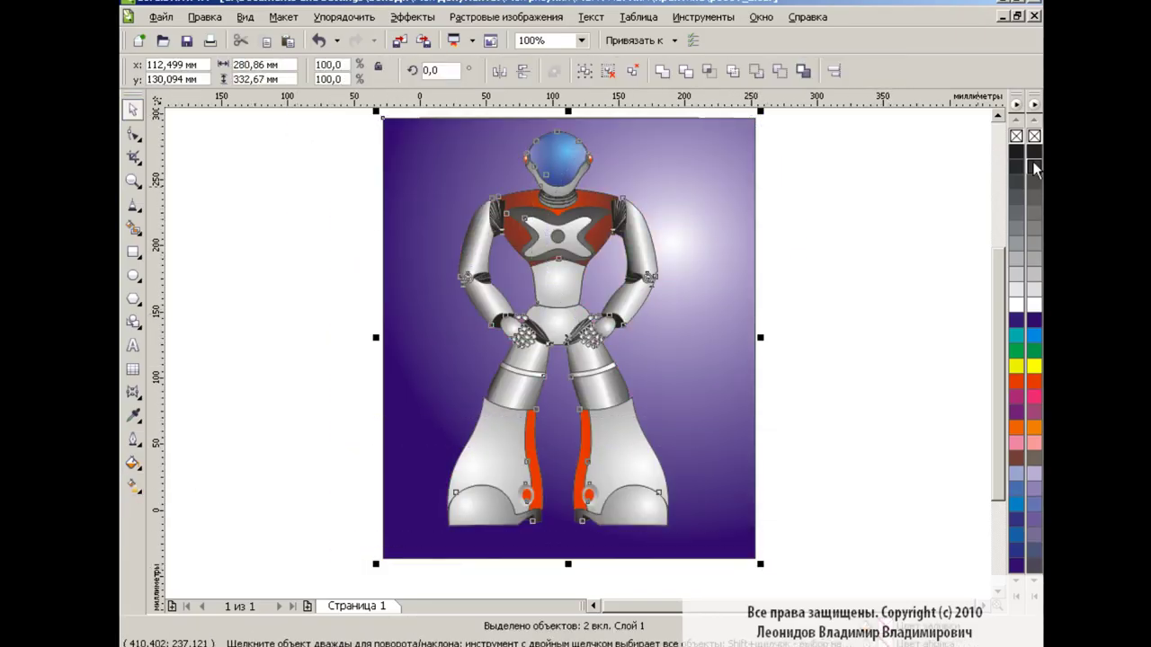
left_click(821, 315)
Check the robot and arm groups by selecting them in turn, then deselect
left_click(566, 225)
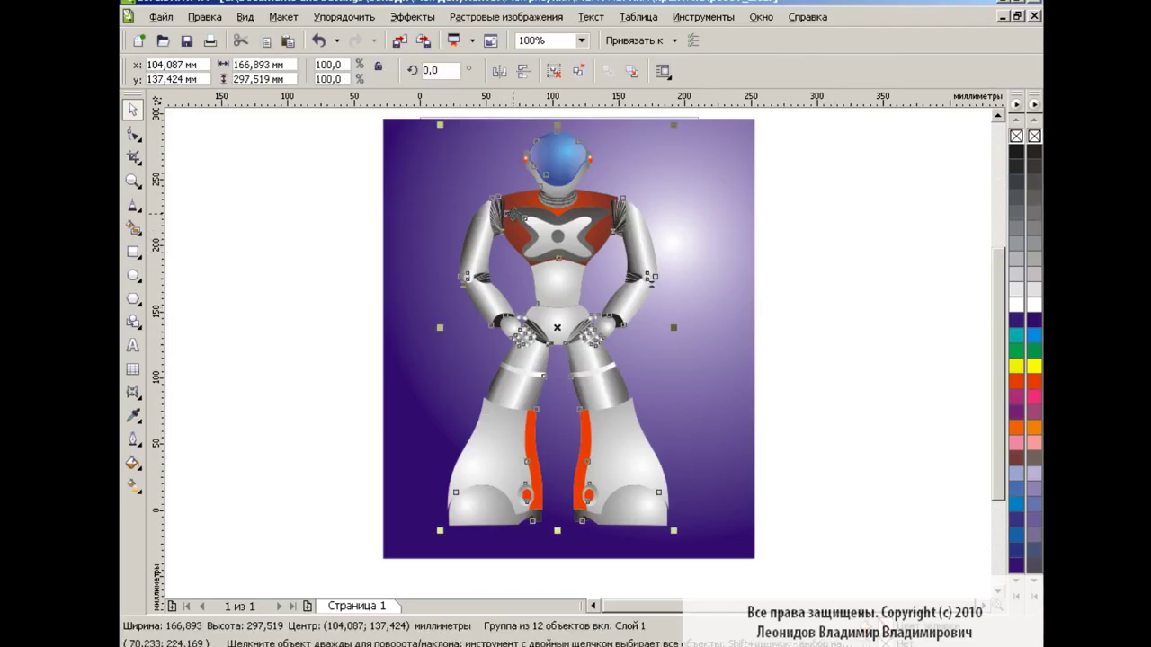
left_click(646, 230, "ctrl")
left_click(473, 257, "ctrl")
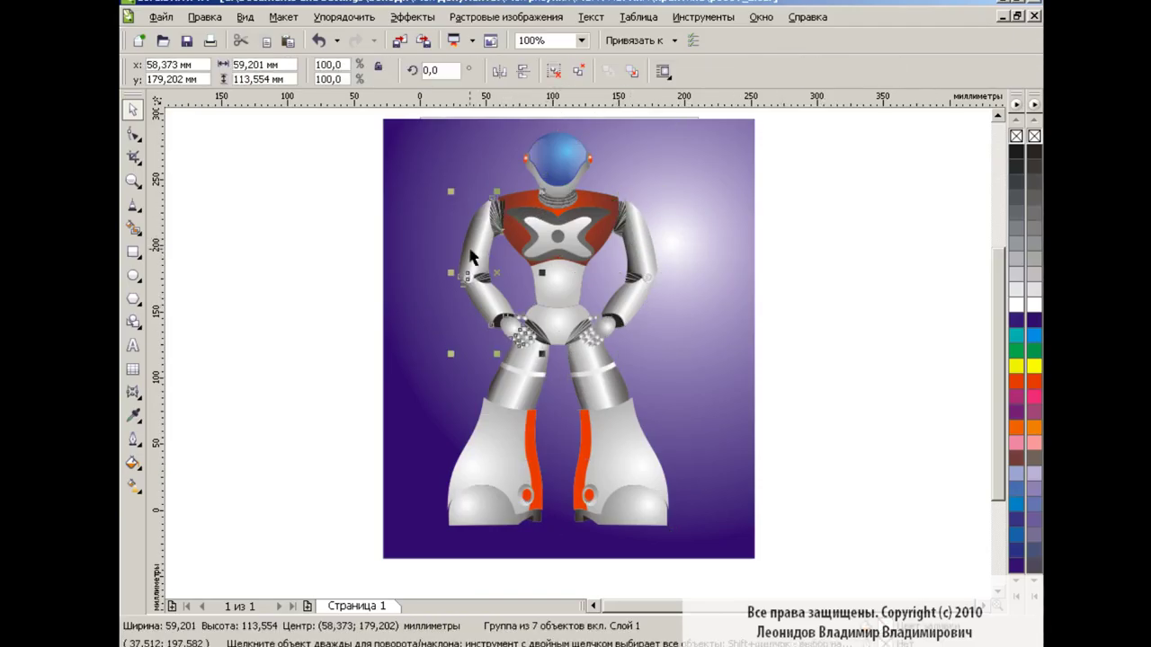
left_click(886, 310)
left_click_drag(752, 558, 751, 558)
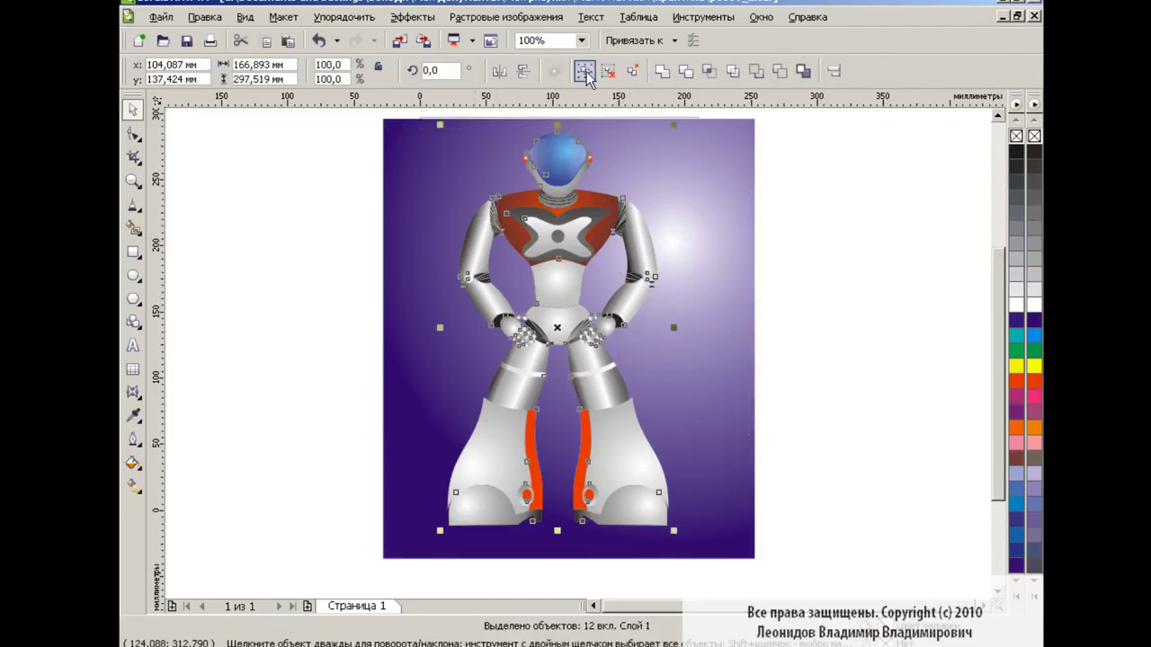
left_click(808, 315)
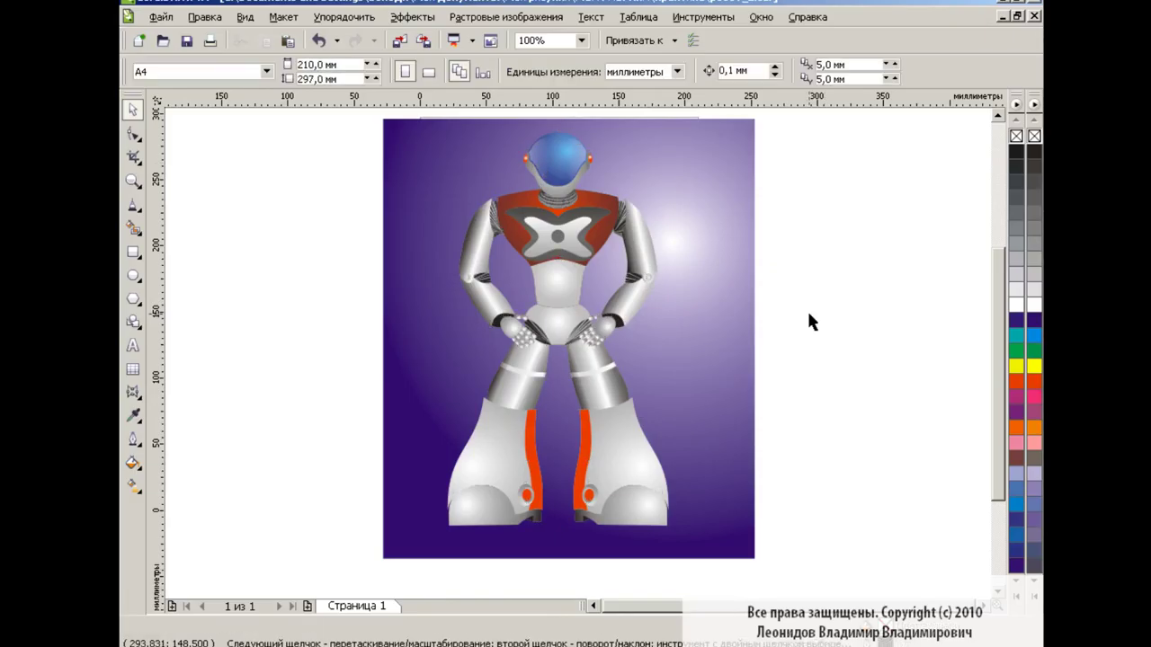